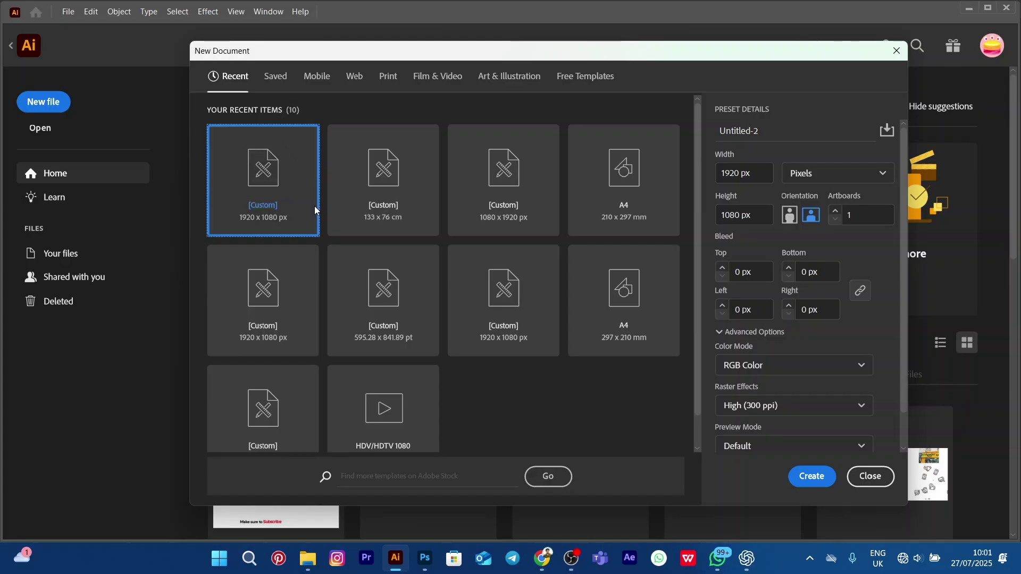
- Choose the A4 print preset (210 x 297 mm) for the new document and look over the available measurement units
scroll(314, 205, down, 1)
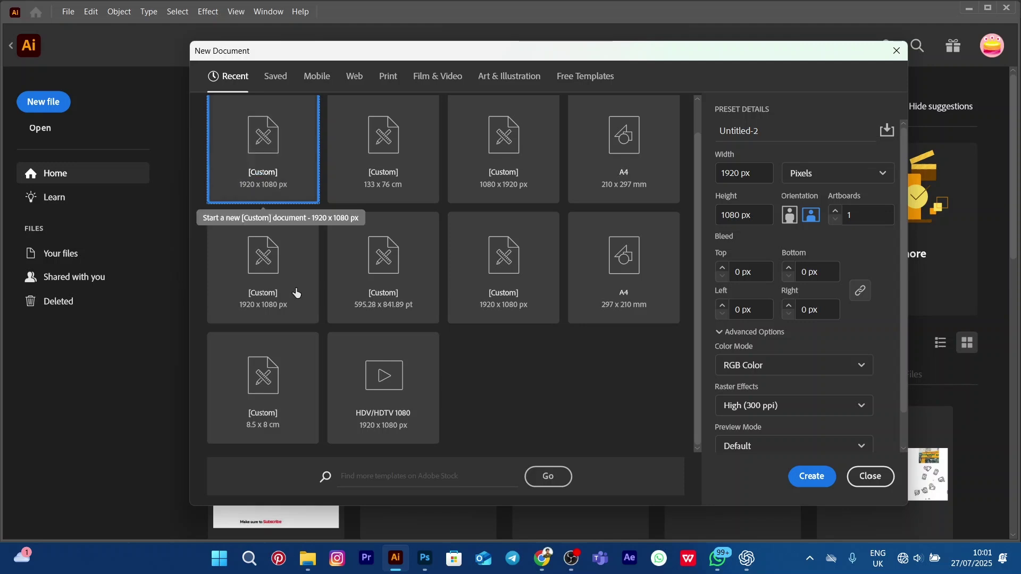
scroll(500, 388, up, 1)
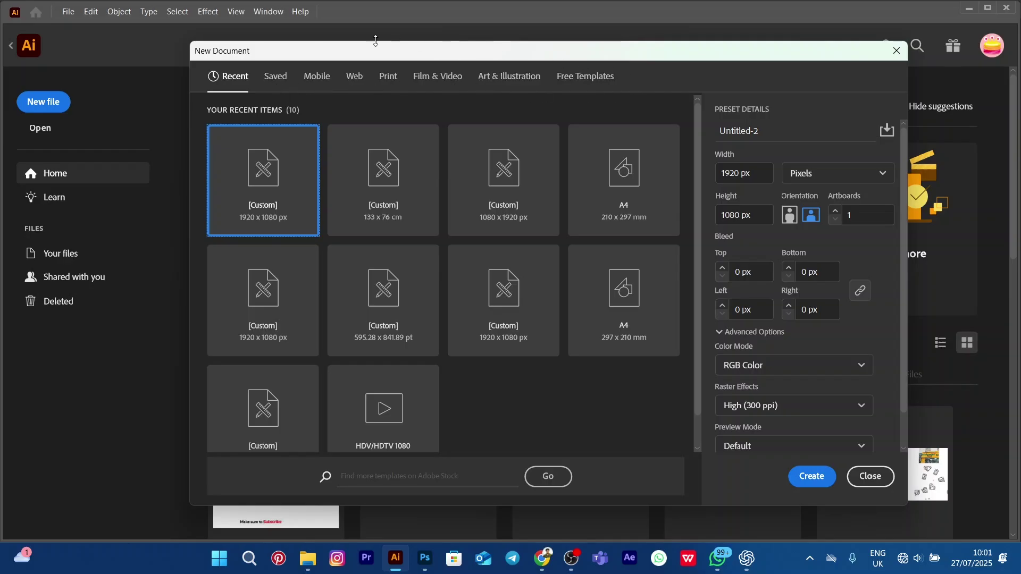
click(388, 78)
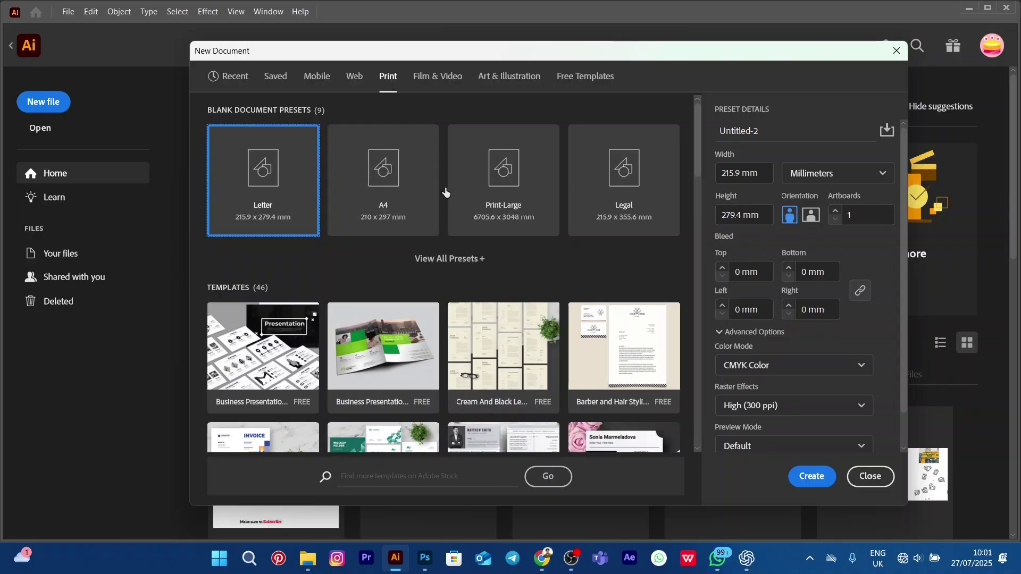
click(456, 261)
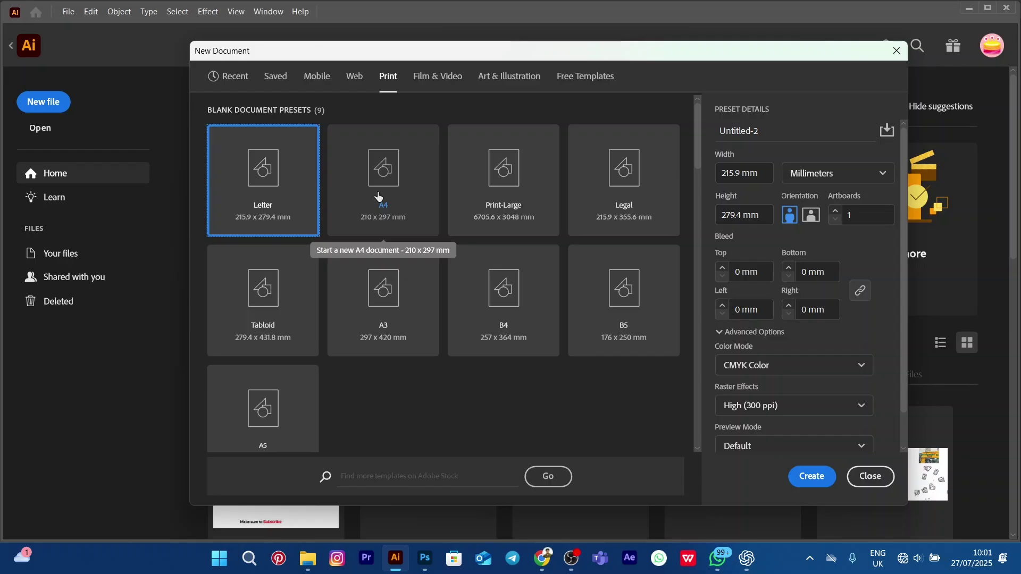
click(404, 197)
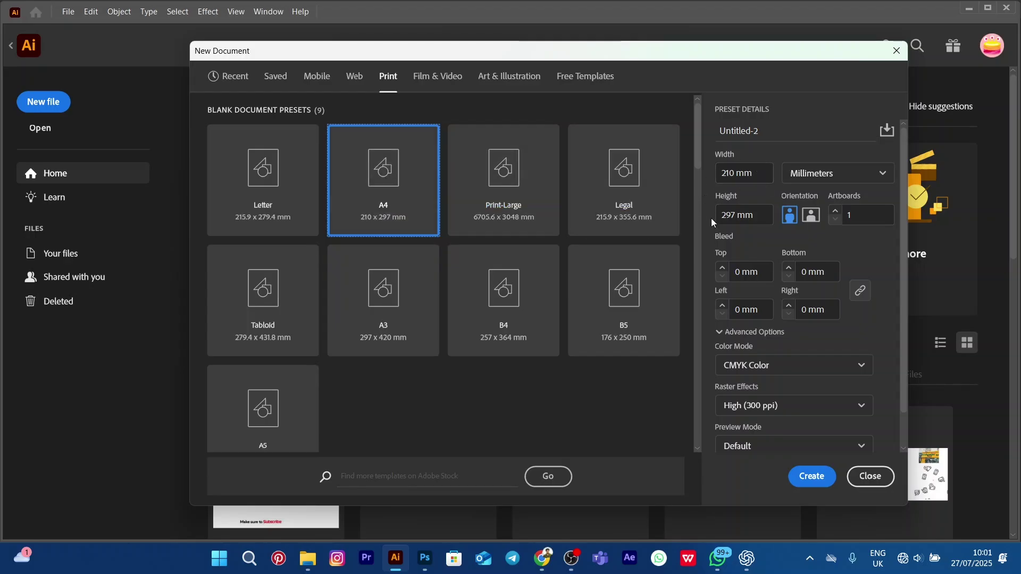
click(869, 181)
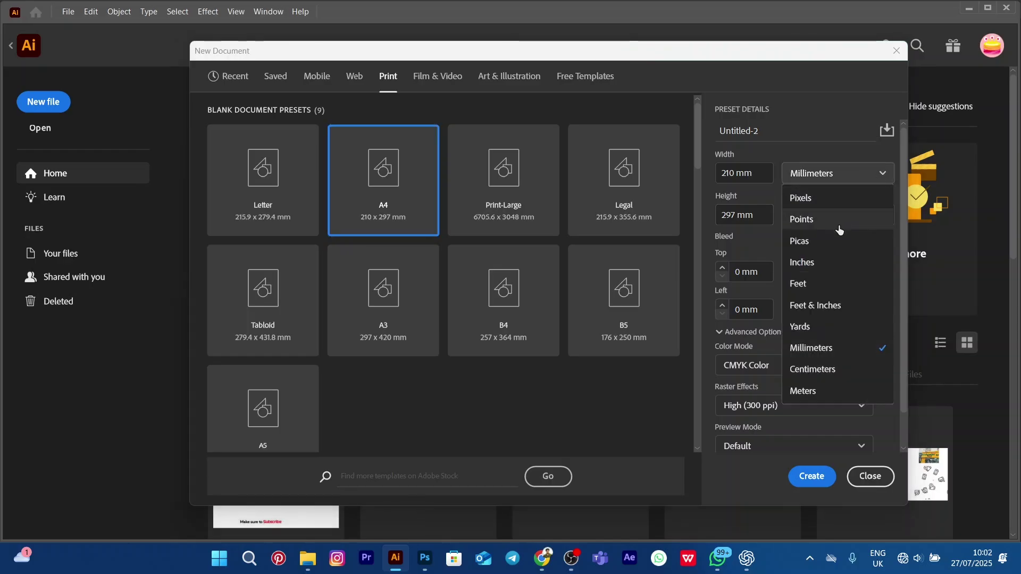
click(847, 117)
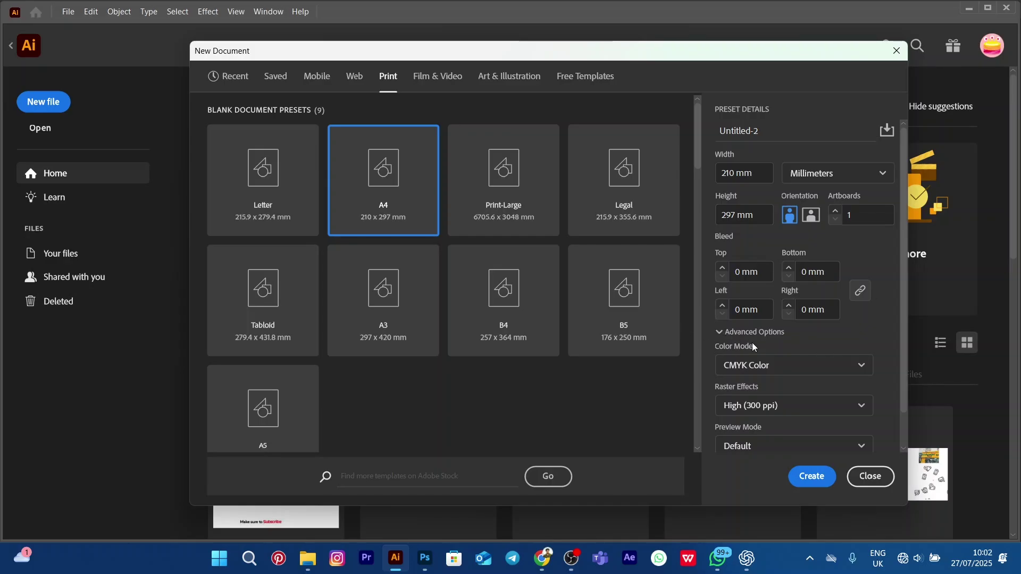
- Try RGB Color as the document's color mode, set it back to CMYK Color and review the mode choices
click(753, 365)
click(756, 378)
click(780, 367)
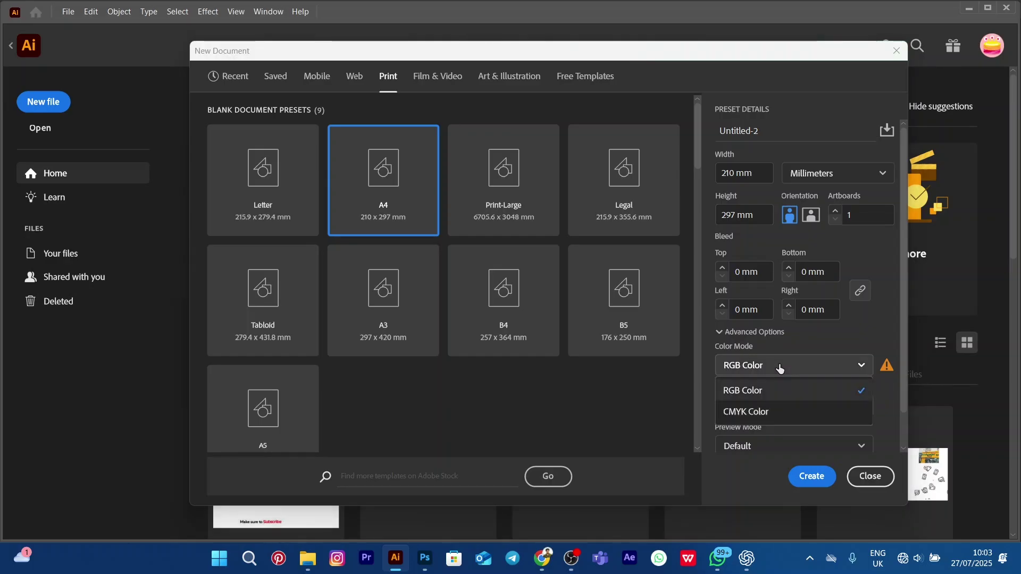
click(772, 412)
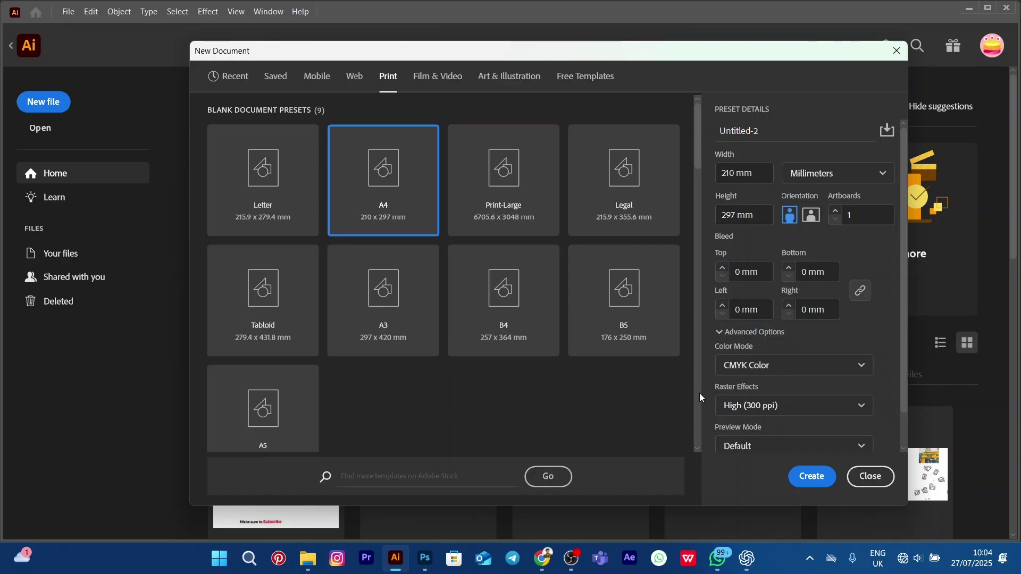
click(781, 368)
click(888, 341)
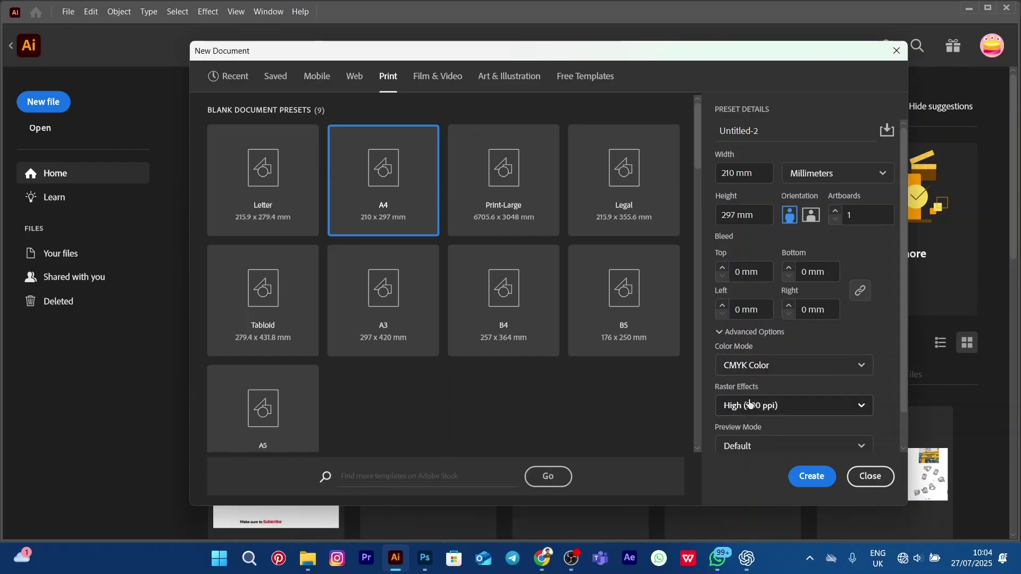
- Look over the raster effects resolutions, keep High (300 ppi) and create the CMYK A4 document
scroll(844, 388, down, 1)
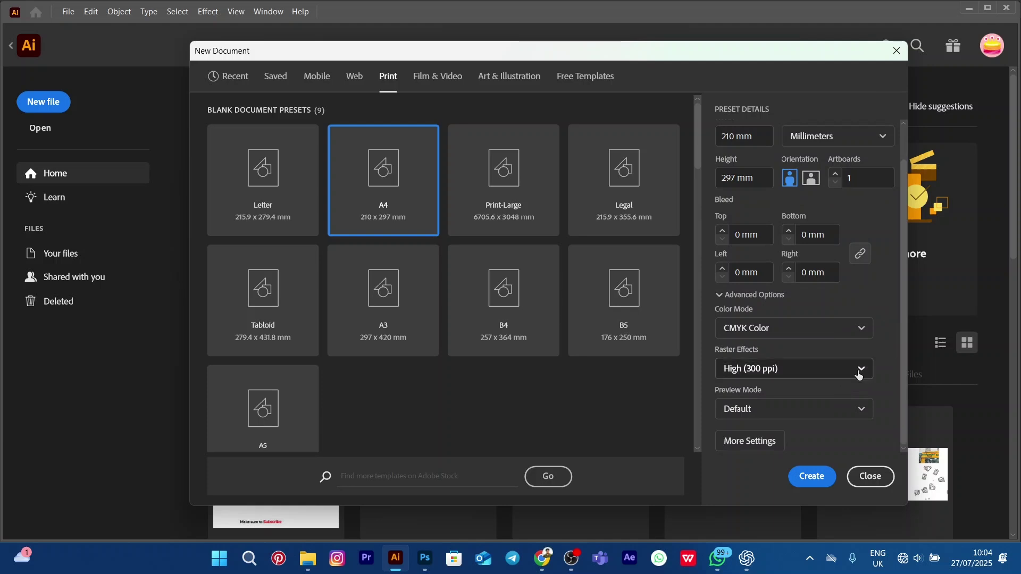
click(858, 373)
click(887, 367)
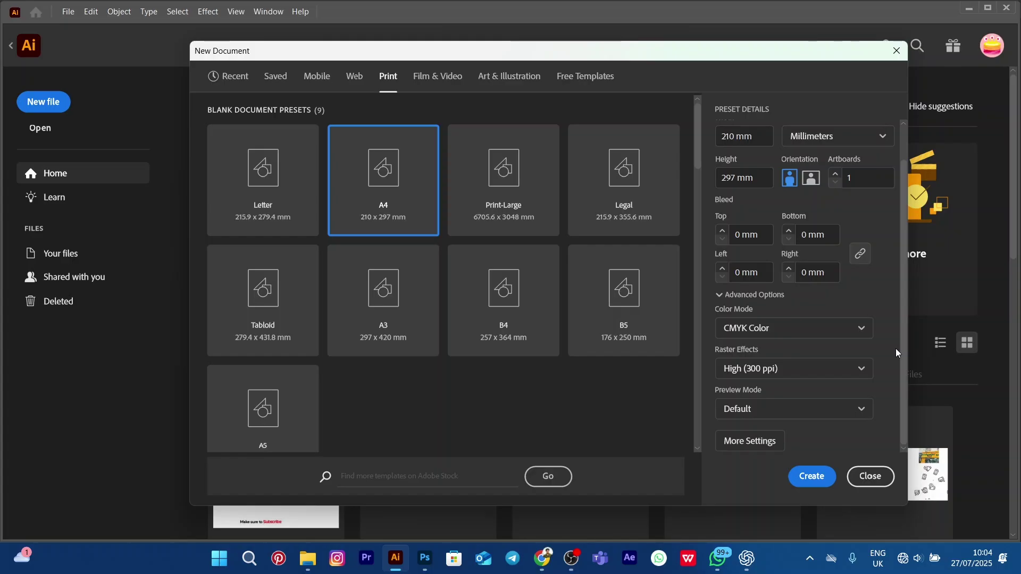
click(858, 370)
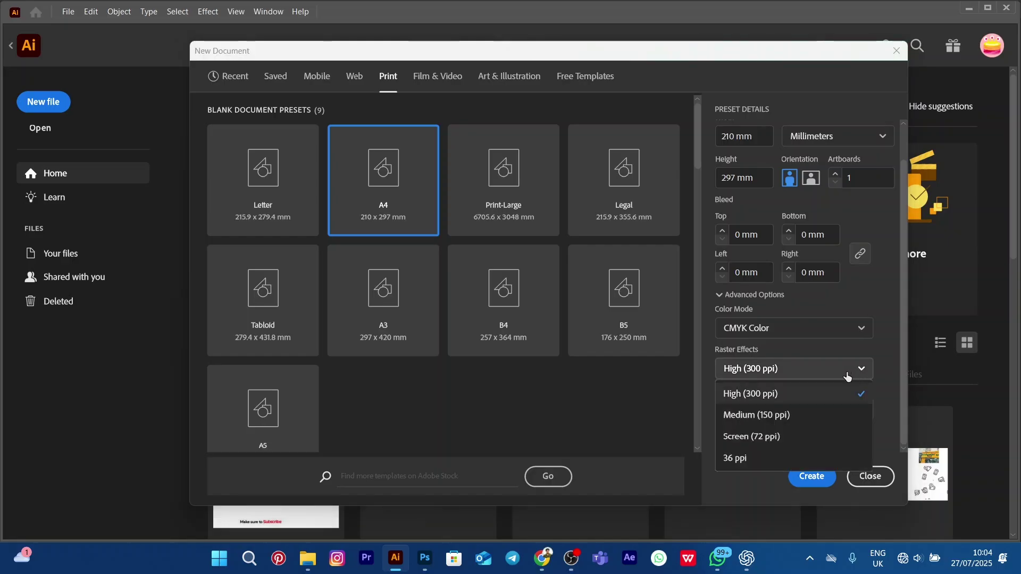
click(887, 337)
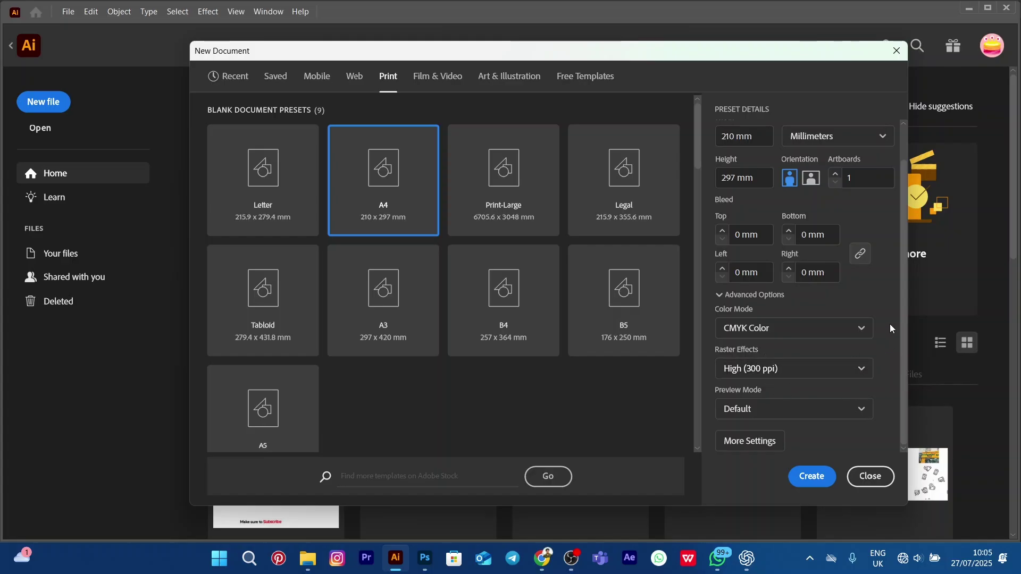
scroll(891, 328, up, 1)
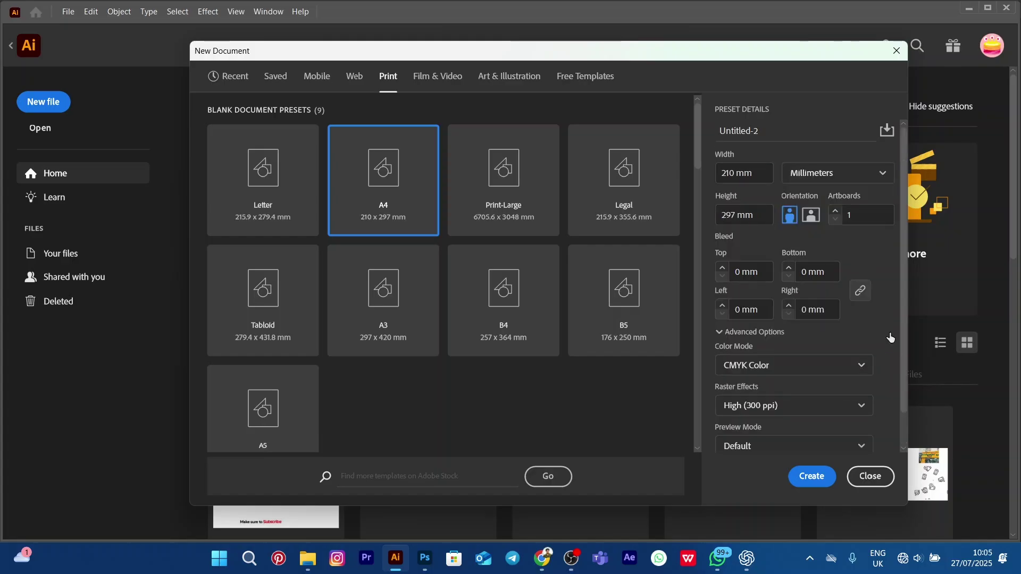
scroll(890, 337, down, 1)
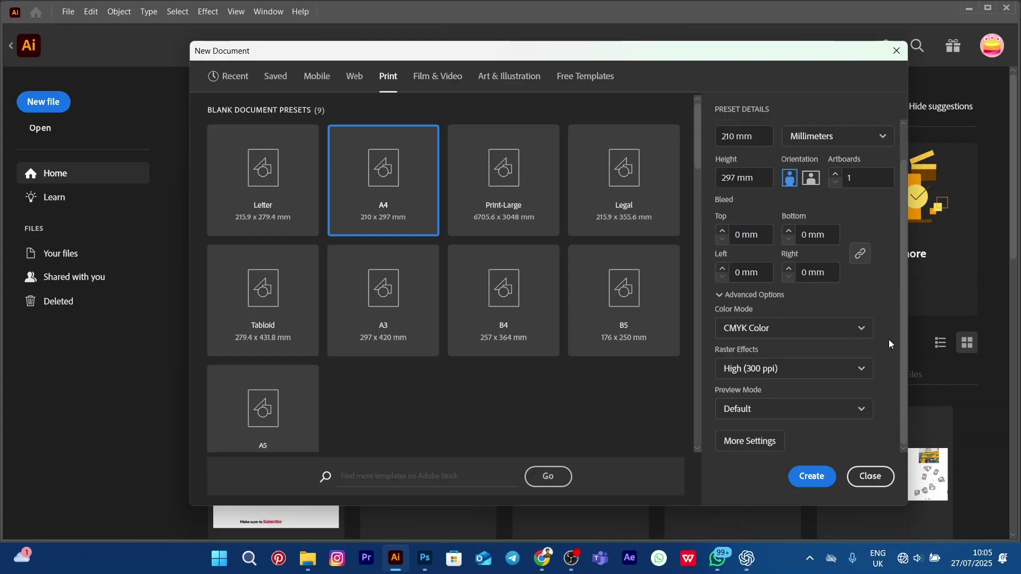
click(813, 477)
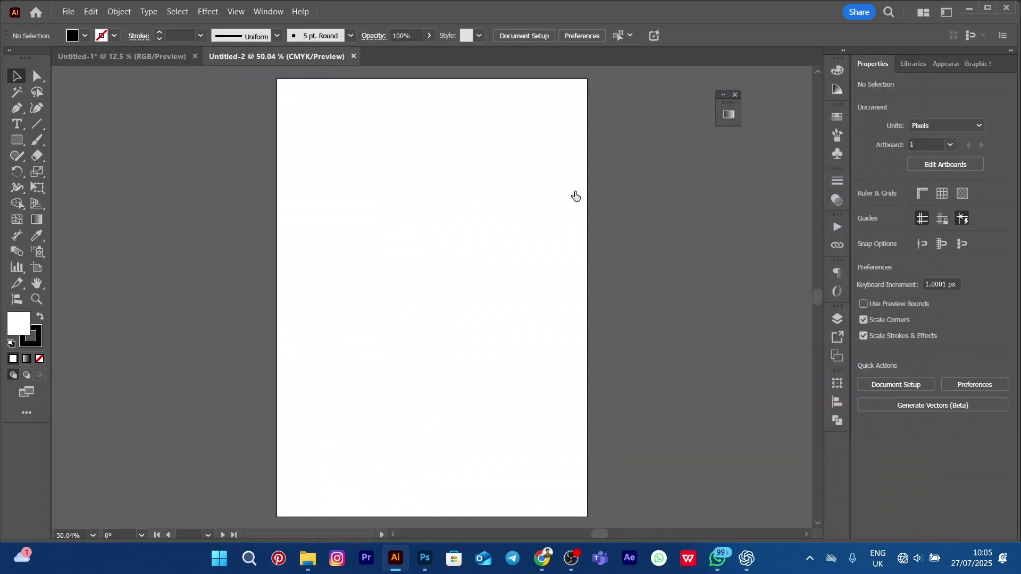
- Compare the blank A4 document with the layout in Untitled-1, ending in the A4 document
scroll(474, 223, down, 1)
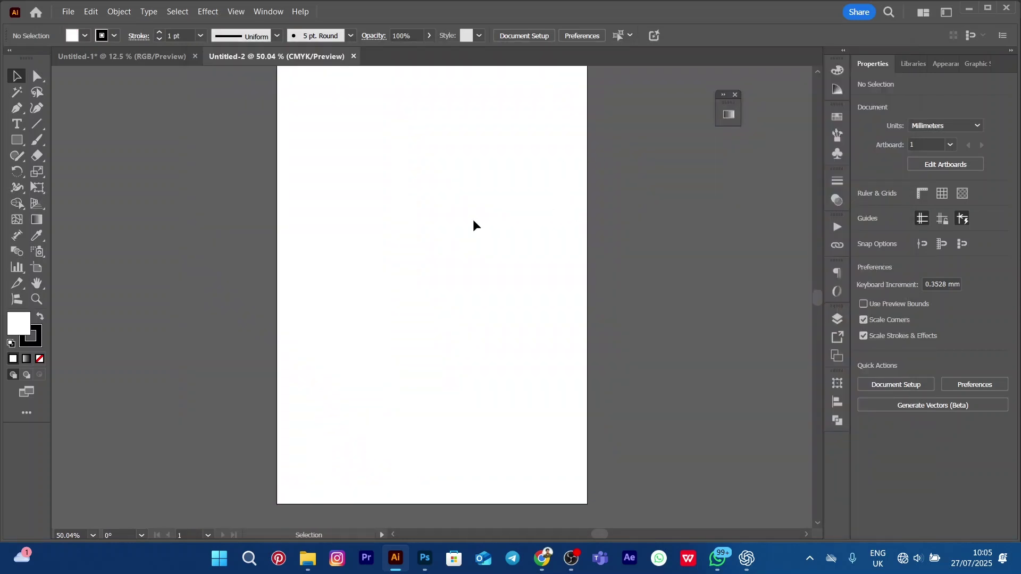
scroll(474, 226, down, 1)
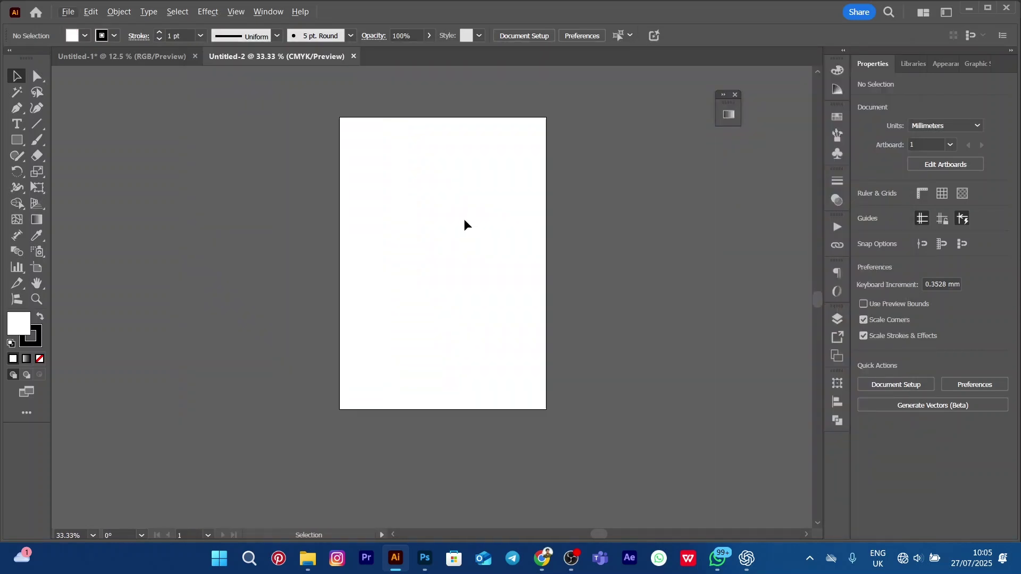
drag(569, 189, 540, 230)
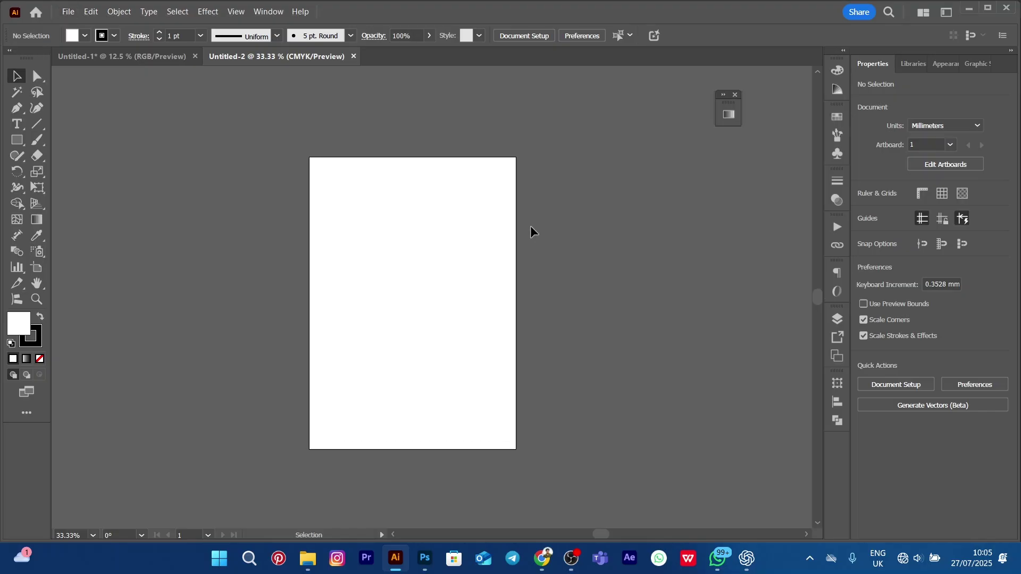
click(123, 62)
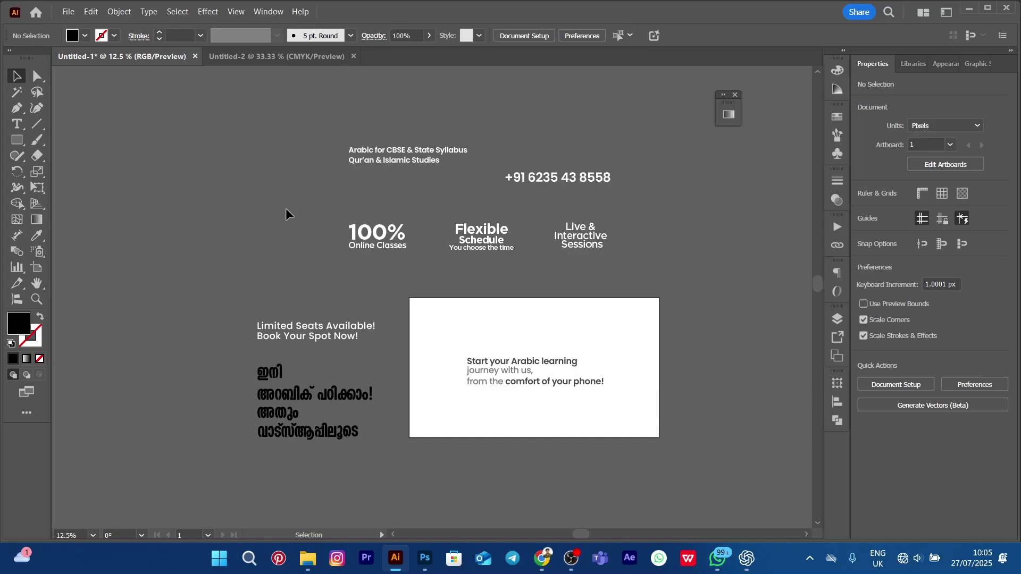
key(space)
drag(353, 199, 278, 203)
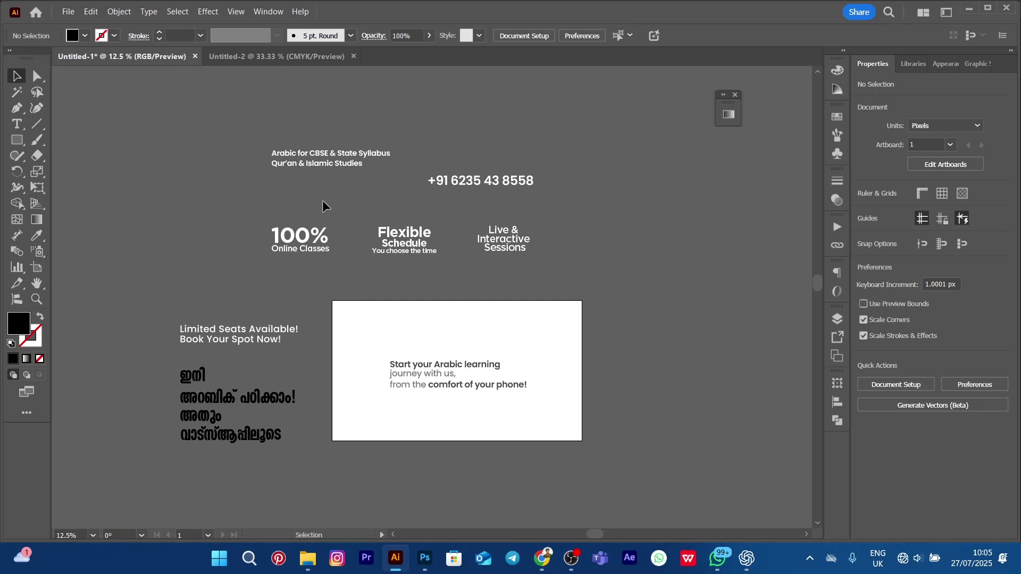
click(235, 63)
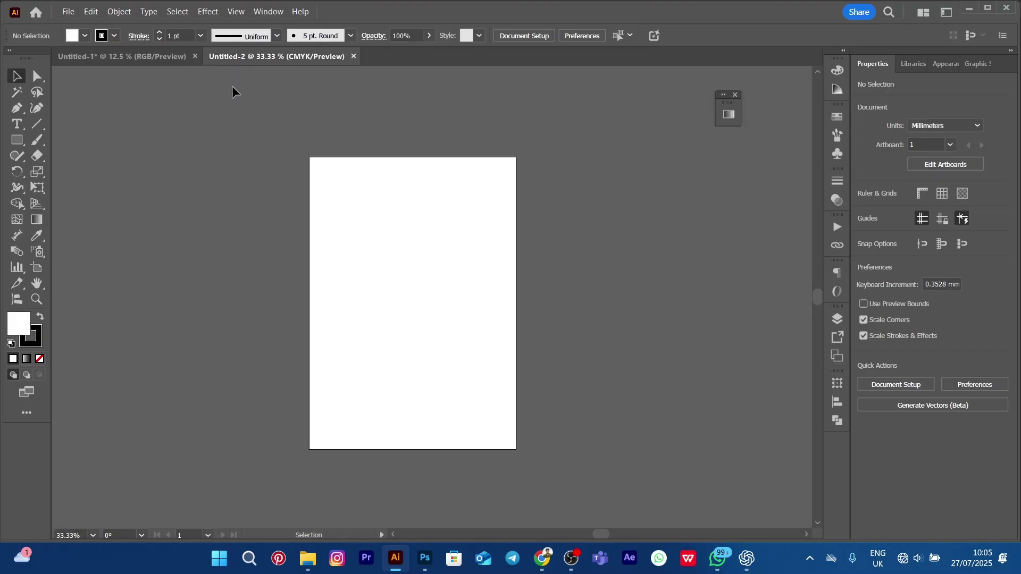
click(165, 57)
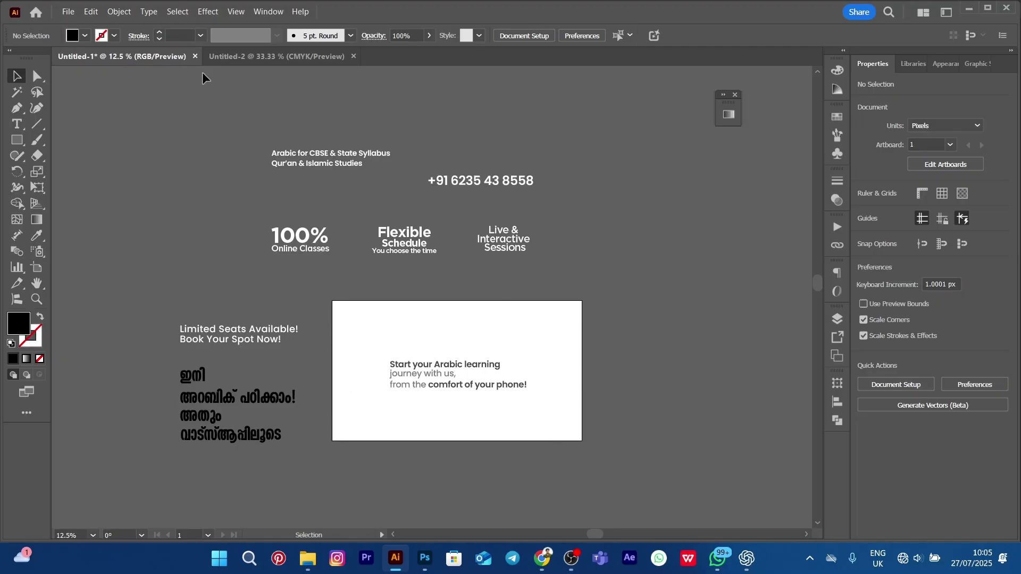
click(249, 56)
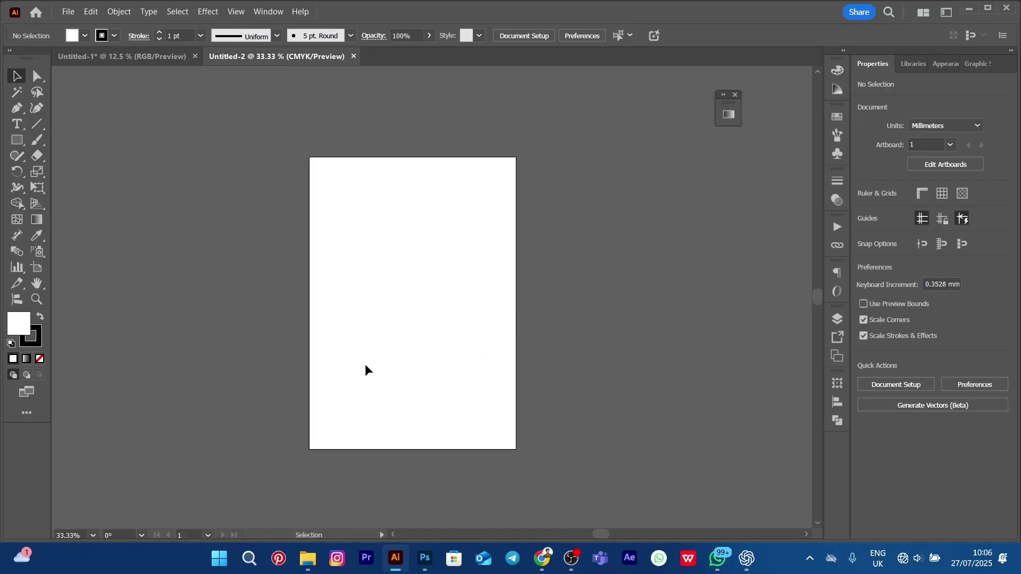
- Draw a white square about 69 mm wide on the canvas to the left of the artboard with the Rectangle tool
scroll(374, 342, up, 2)
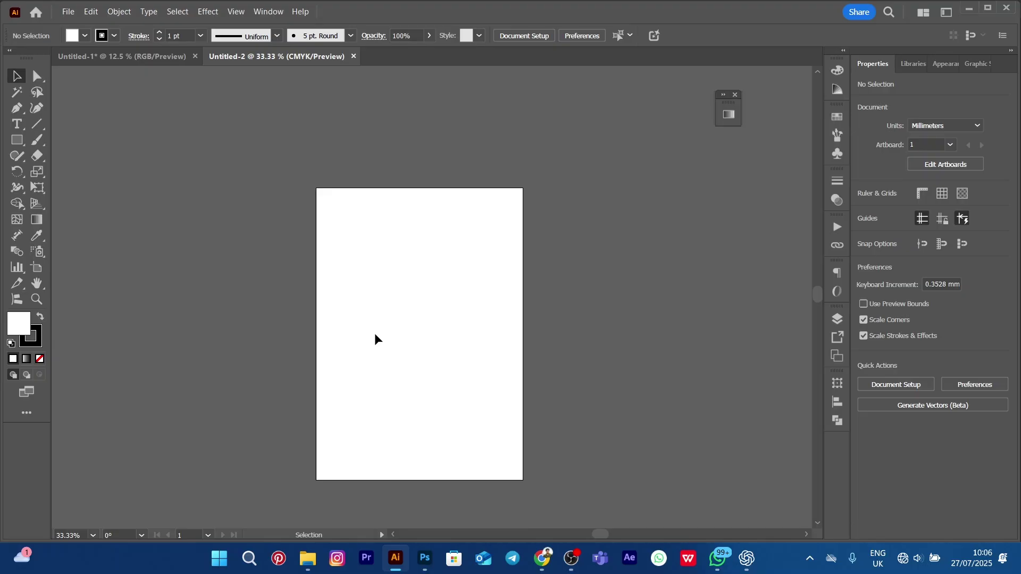
scroll(375, 339, up, 1)
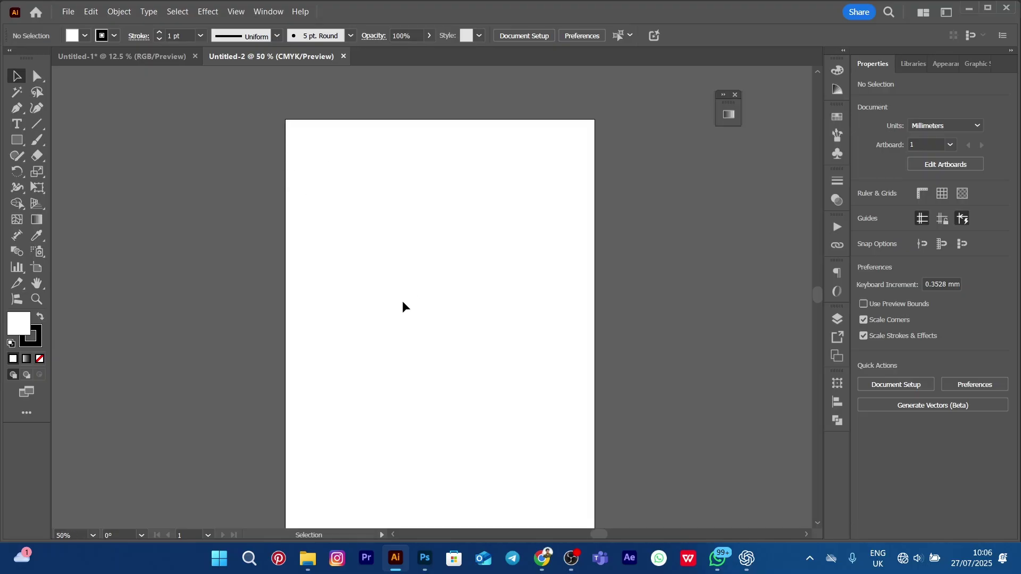
scroll(448, 231, down, 1)
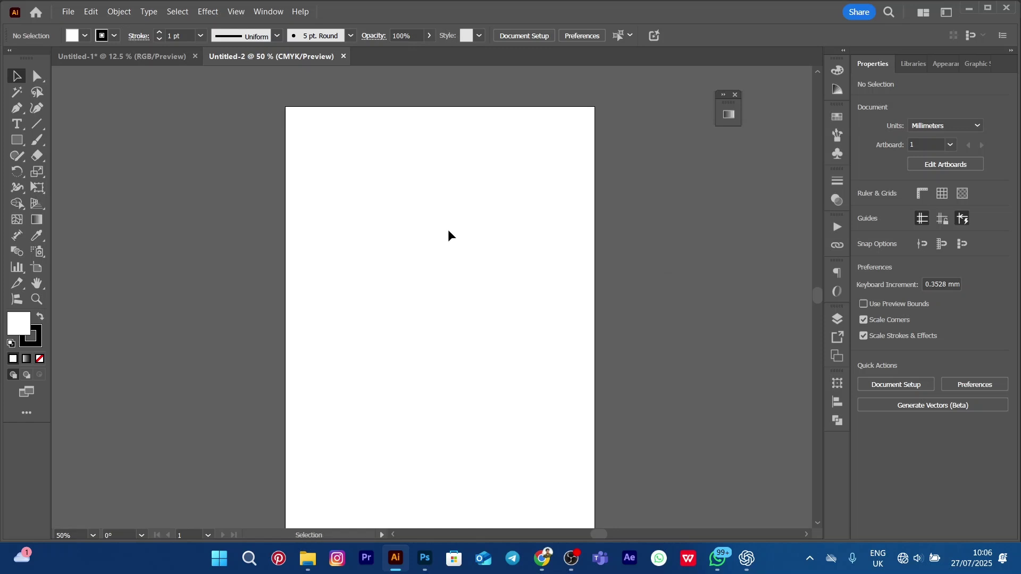
scroll(525, 228, right, 2)
scroll(497, 222, down, 1)
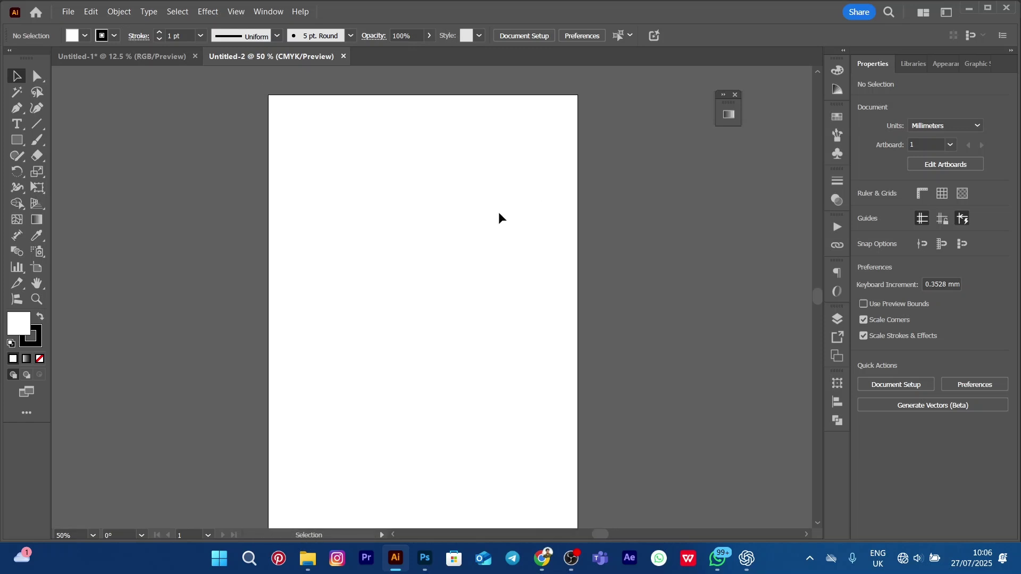
scroll(442, 231, down, 1)
key(t)
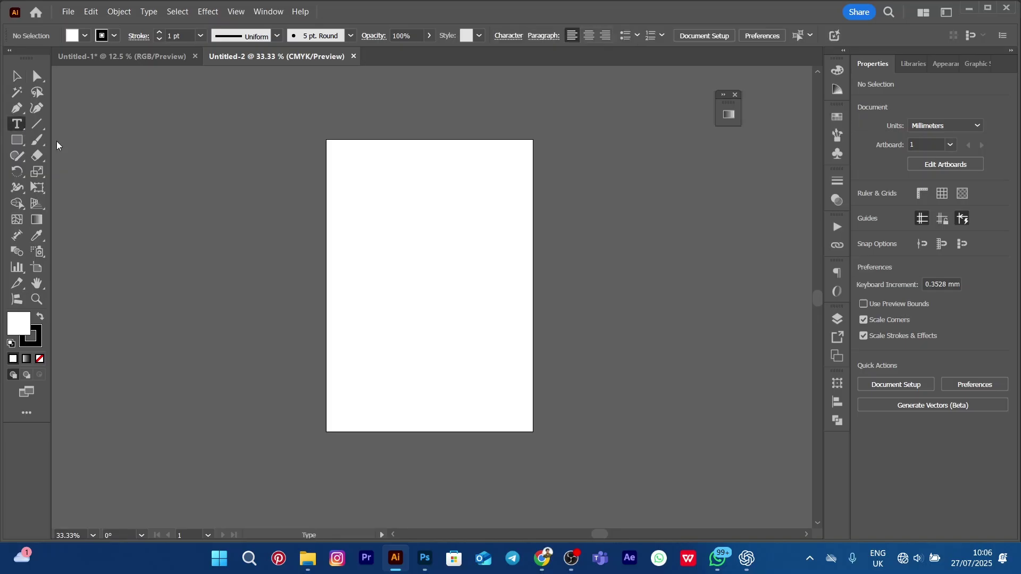
key(m)
drag(162, 137, 229, 204)
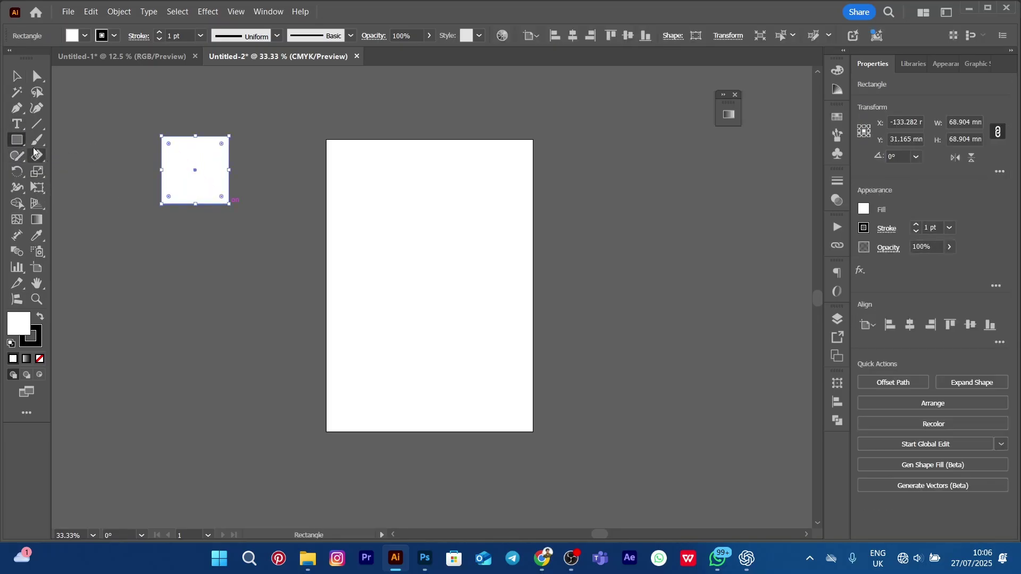
key(v)
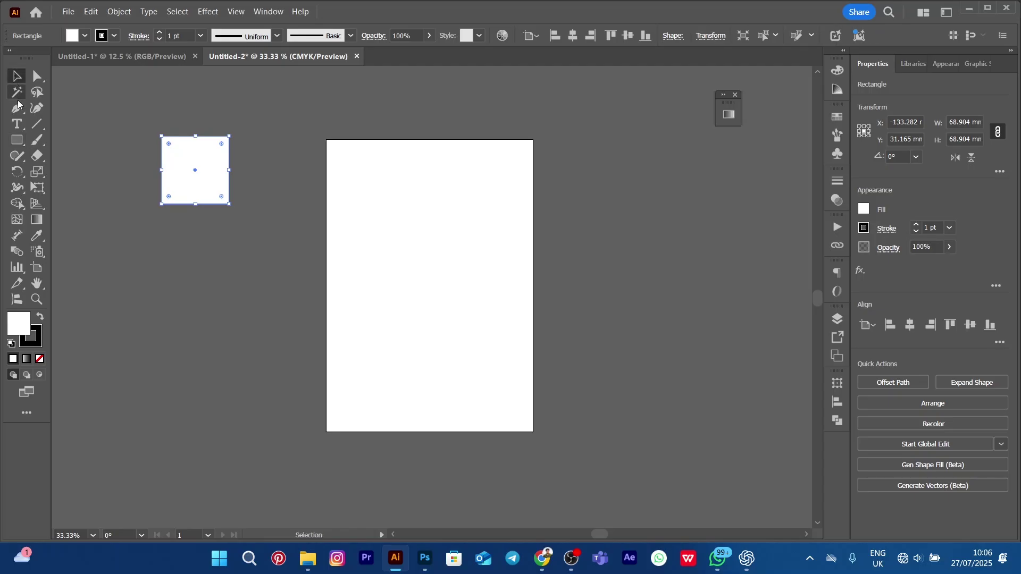
- Add a one-word name as point text below the square, beside the artboard
key(t)
click(160, 331)
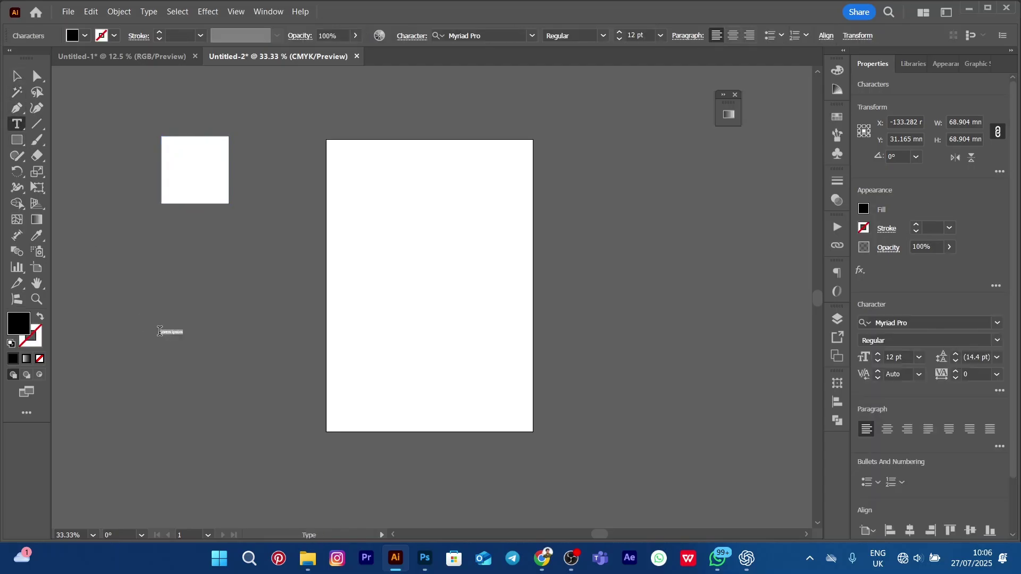
key(BackSpace)
text(Sylvie)
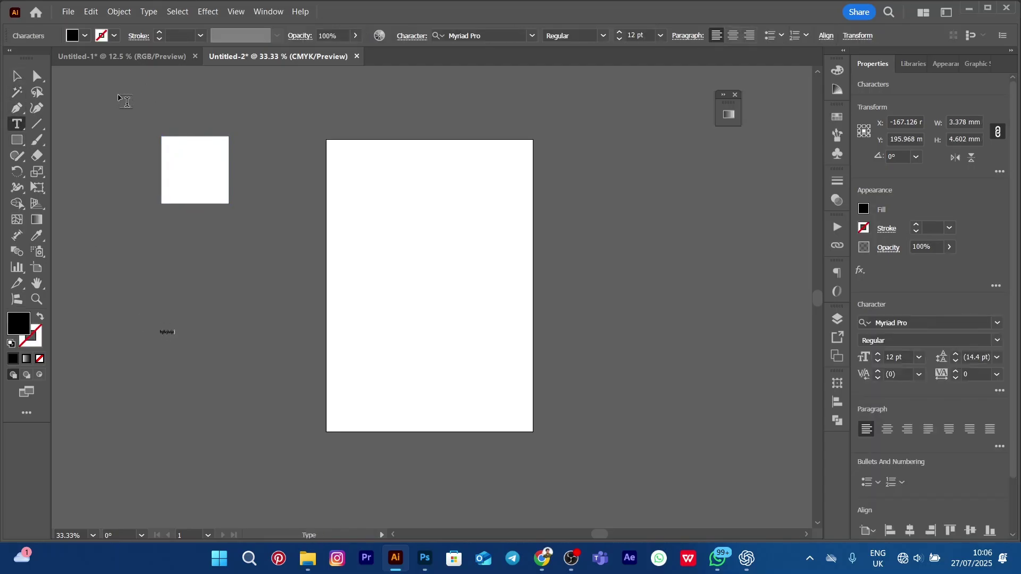
key(Escape)
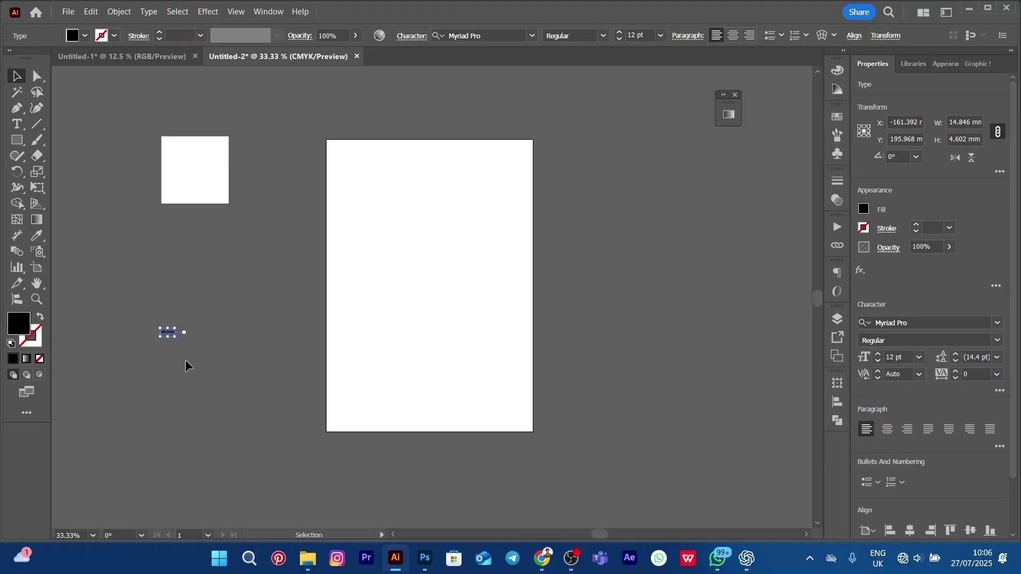
- Scale the point text to about 70 pt, scatter four copies around the canvas and shift the white square up and left
drag(183, 328, 165, 355)
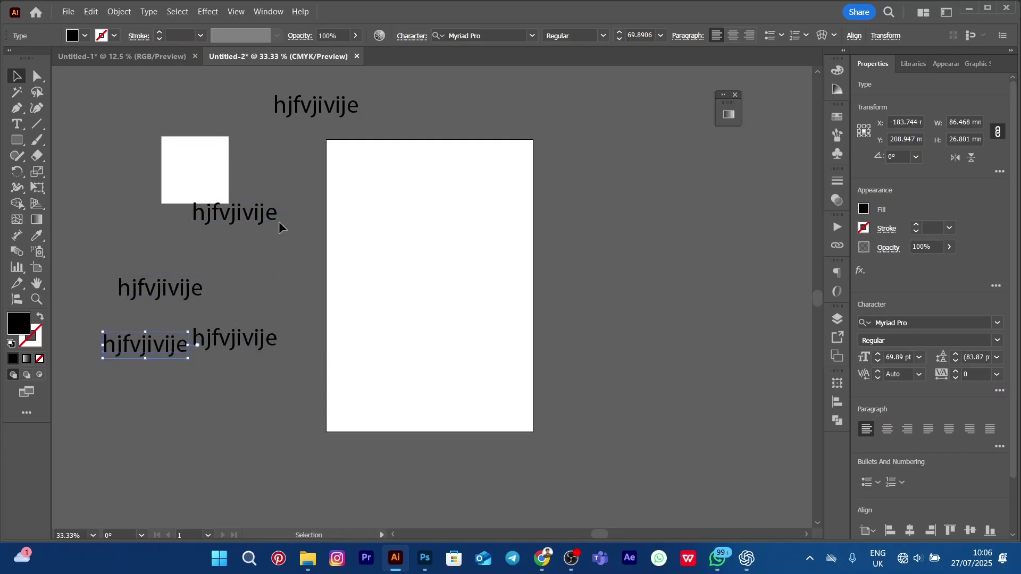
click(269, 171)
drag(207, 167, 184, 139)
mouse_move(242, 211)
mouse_down()
mouse_move(275, 250)
mouse_move(397, 242)
mouse_move(242, 217)
mouse_up()
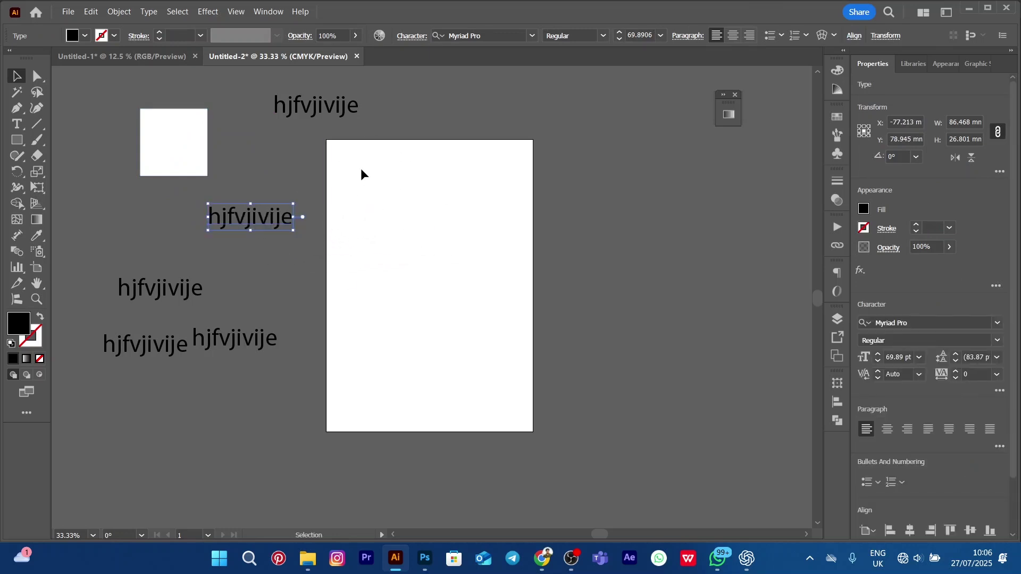
- Preview only the artboard area with Trim View and return to the normal view
drag(488, 176, 488, 217)
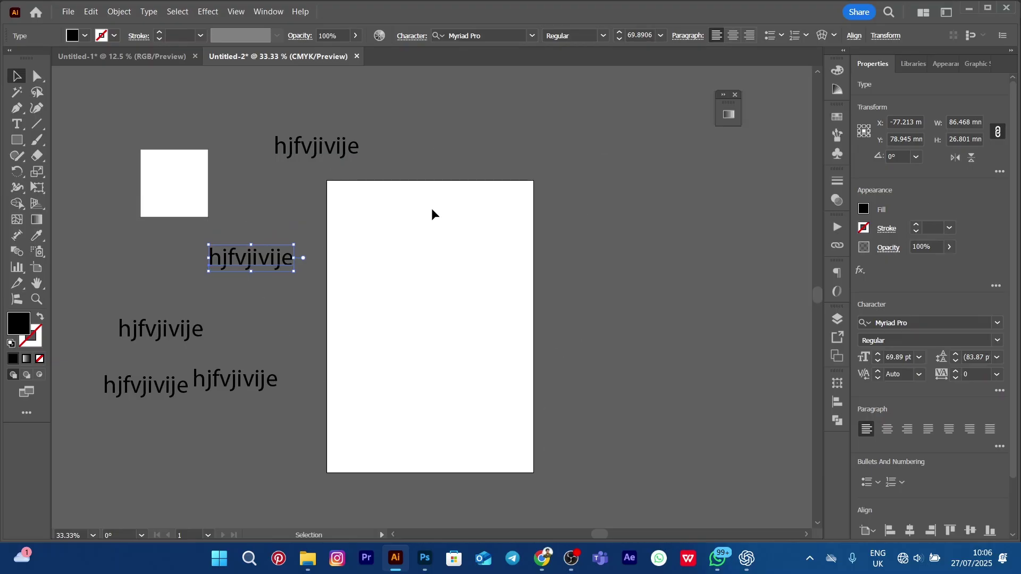
click(236, 11)
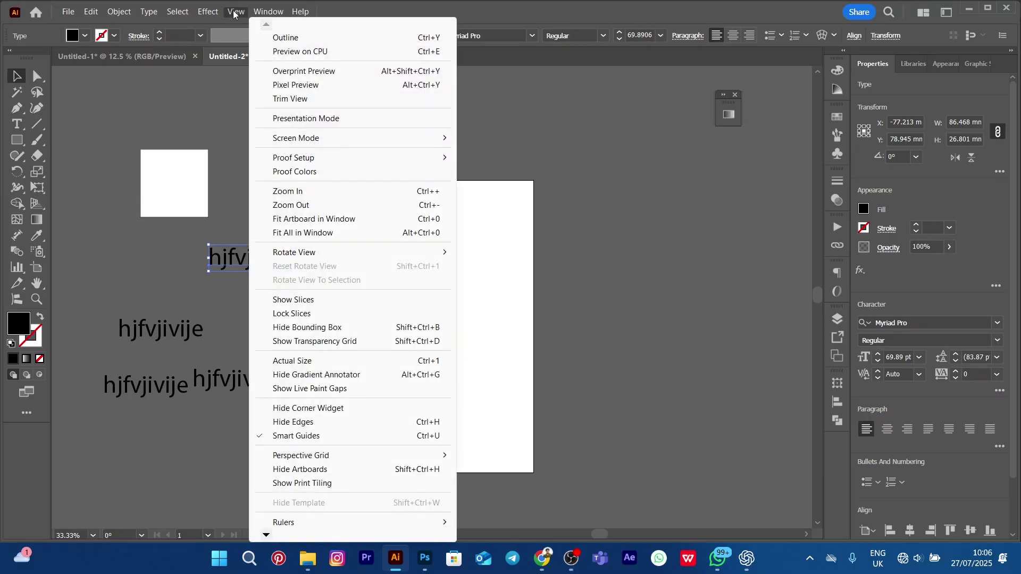
click(289, 98)
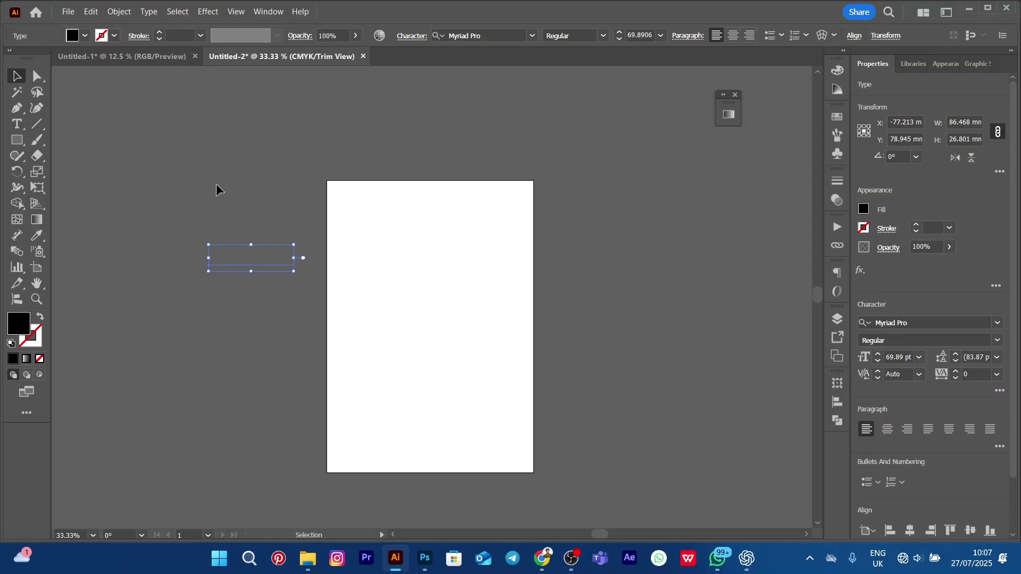
click(237, 12)
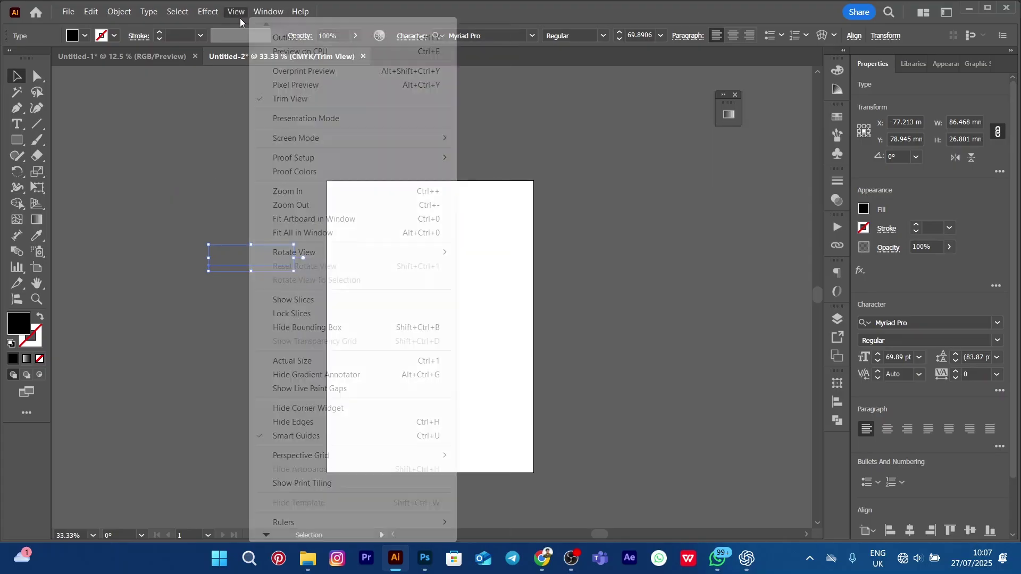
click(290, 99)
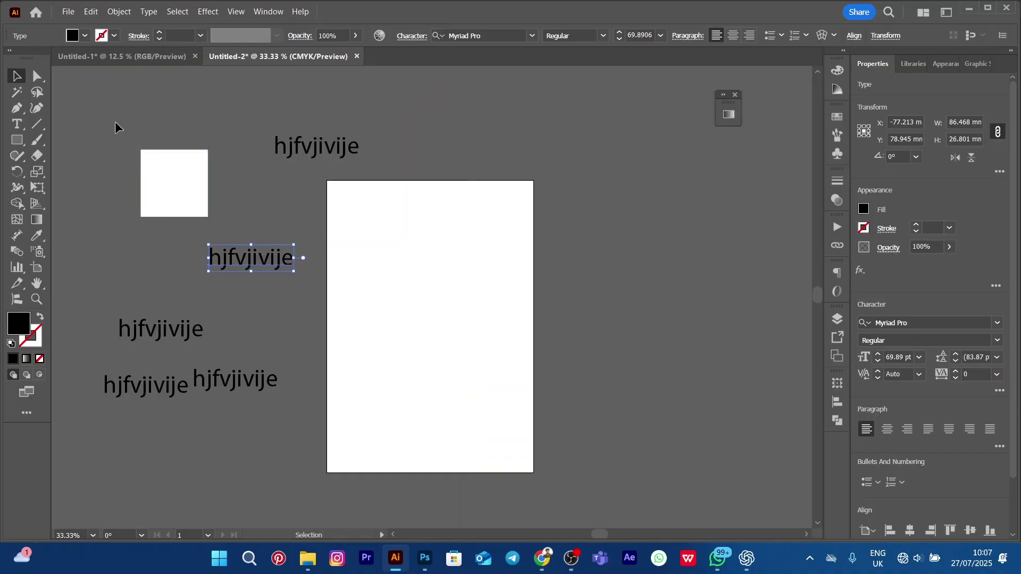
- Delete the white square and all the text copies from the canvas around the artboard
drag(115, 127, 269, 441)
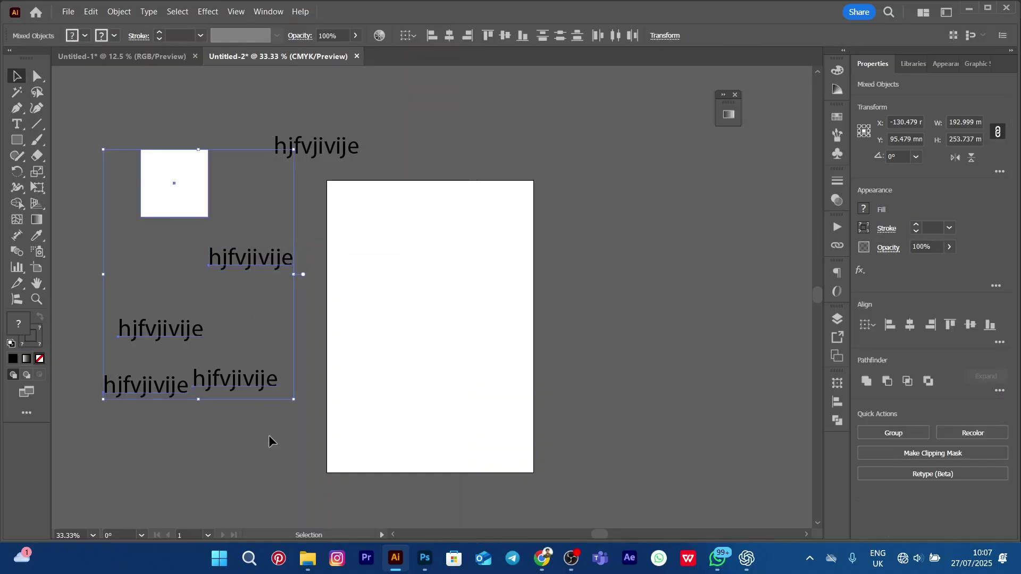
key(Delete)
drag(246, 134, 317, 173)
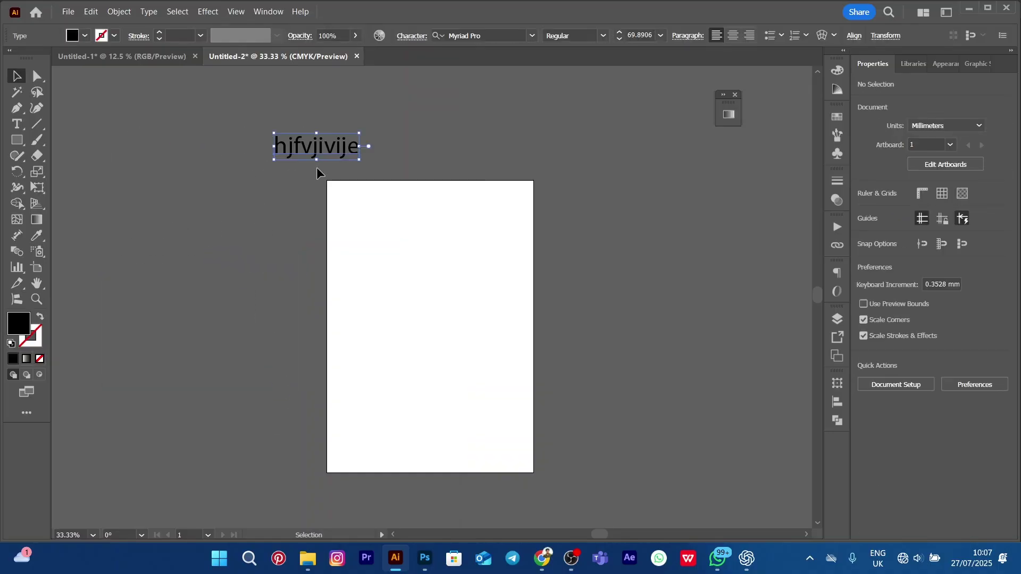
key(Delete)
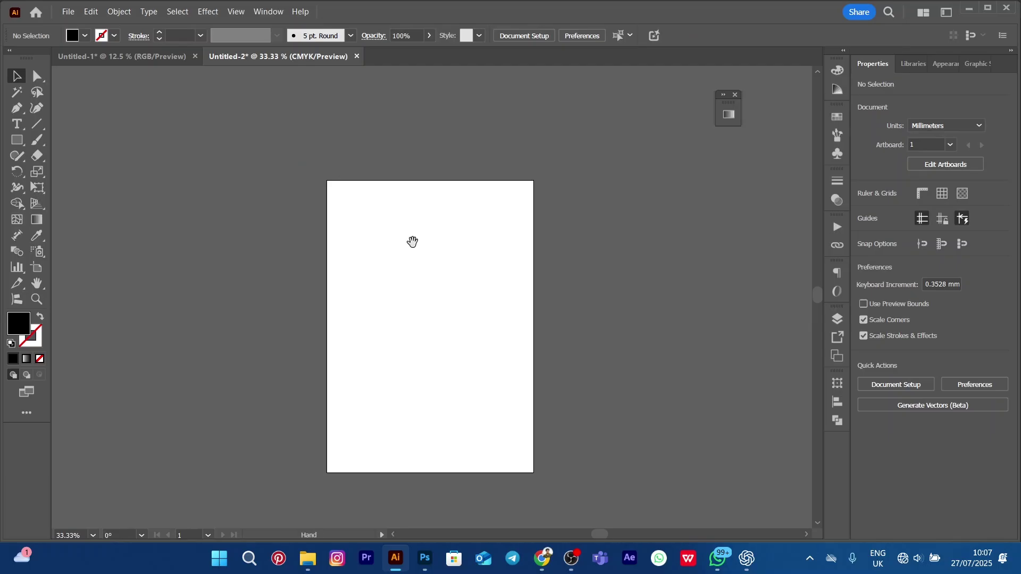
- Place Man.jpg from the Arabic Day Poster folder into the A4 document and move it off the artboard to its right
drag(412, 239, 364, 234)
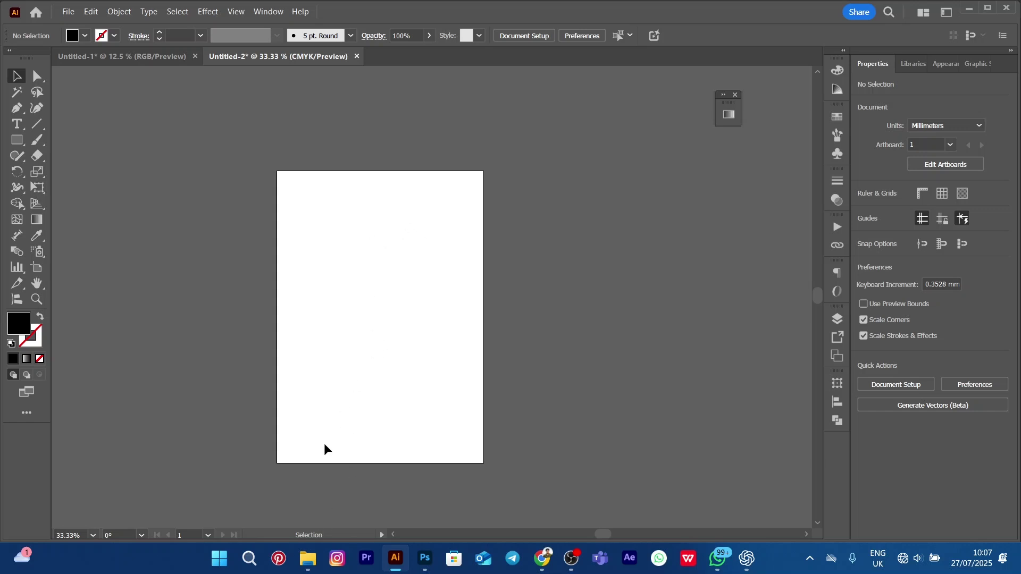
click(308, 559)
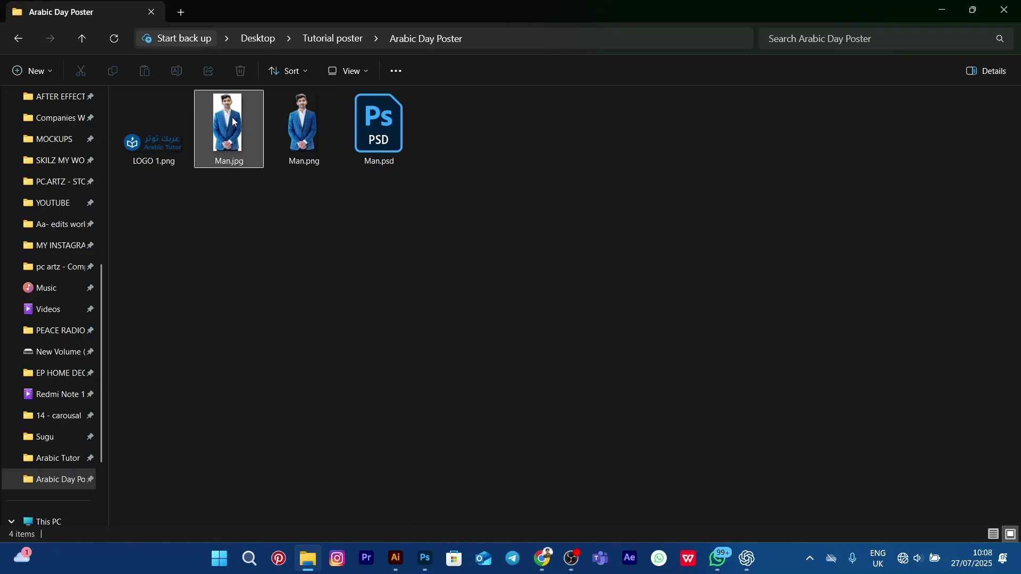
drag(233, 122, 405, 354)
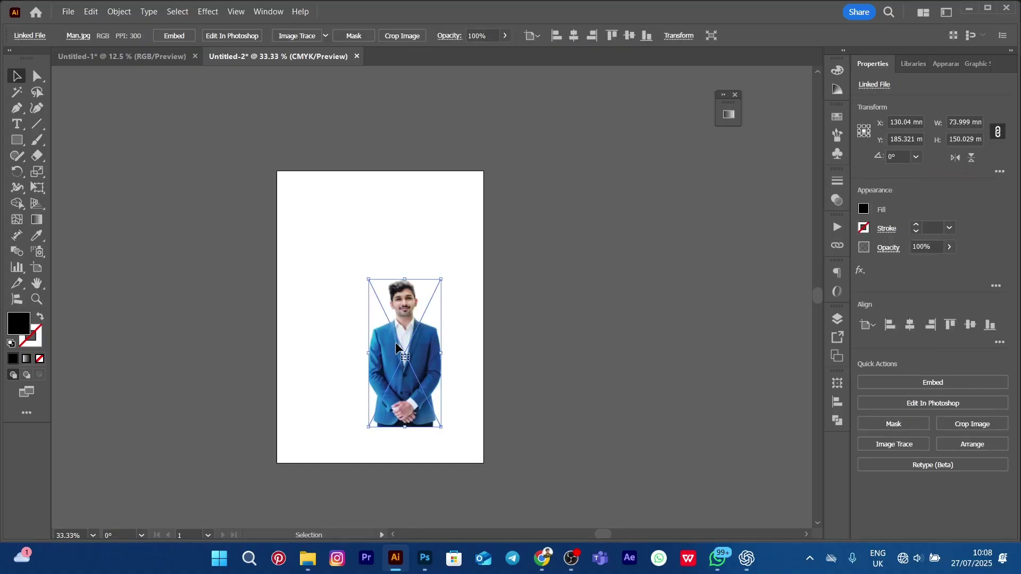
drag(398, 338, 404, 272)
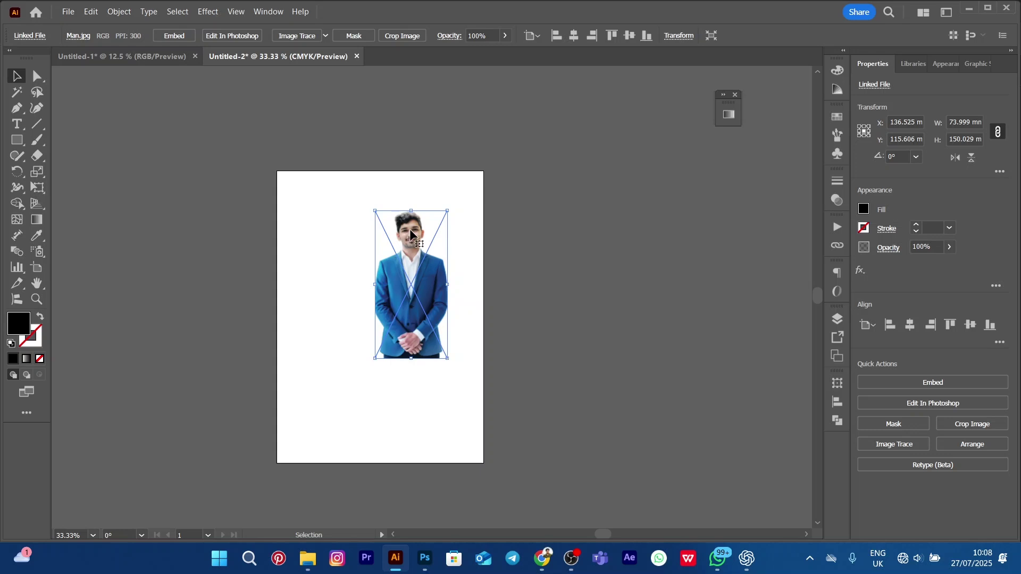
drag(410, 237, 562, 223)
click(664, 224)
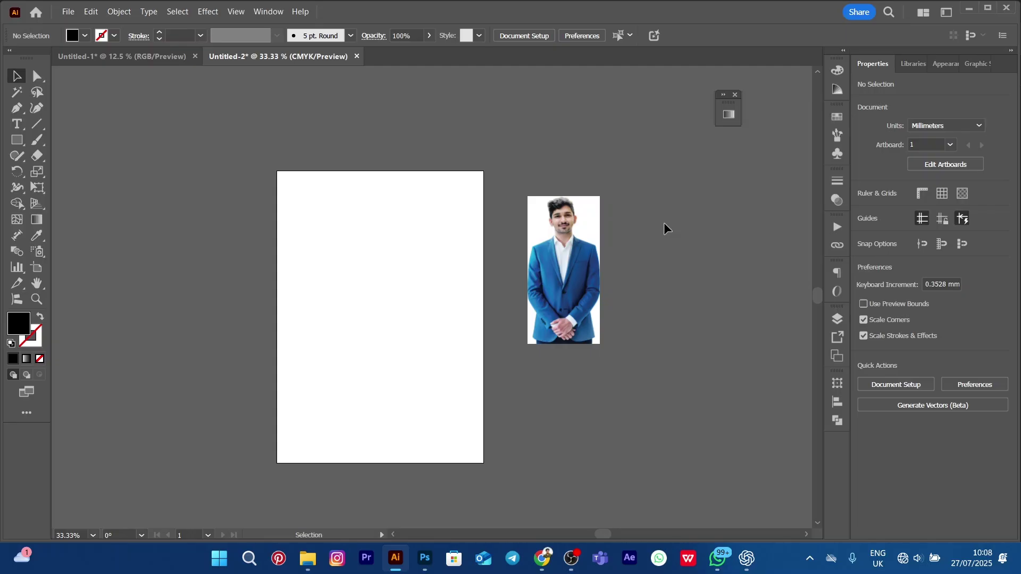
- Move the placed photo slightly up and closer to the artboard's right edge, then deselect it
scroll(562, 225, up, 2)
click(563, 226)
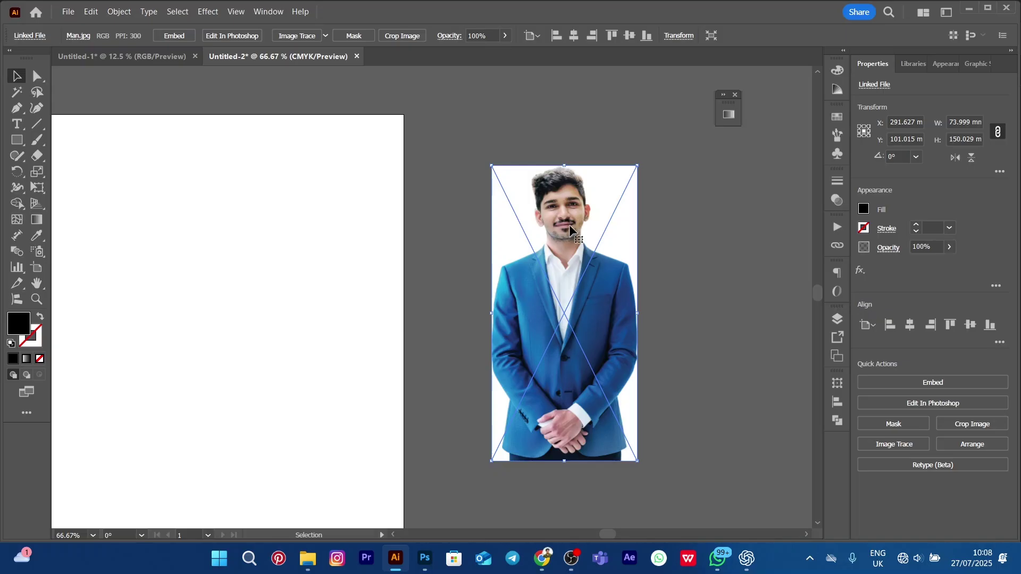
drag(571, 228, 557, 205)
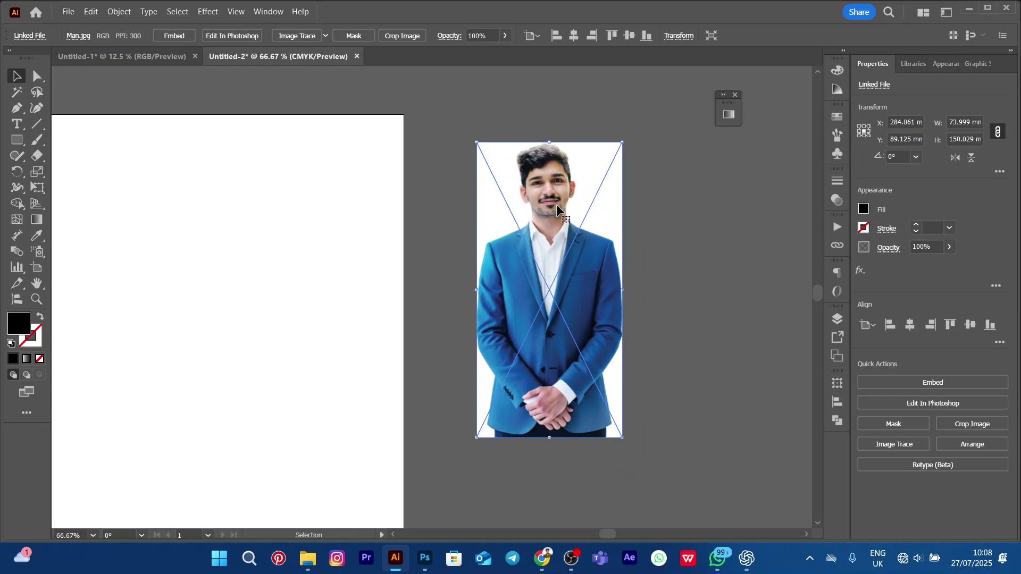
mouse_move(557, 204)
mouse_down()
mouse_move(575, 181)
mouse_move(560, 196)
mouse_up()
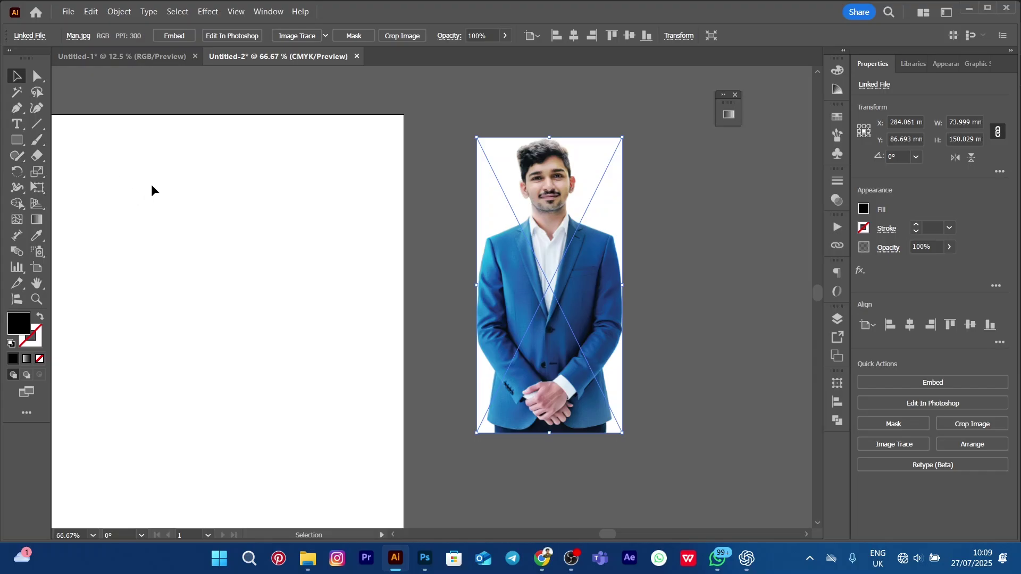
scroll(347, 170, left, 4)
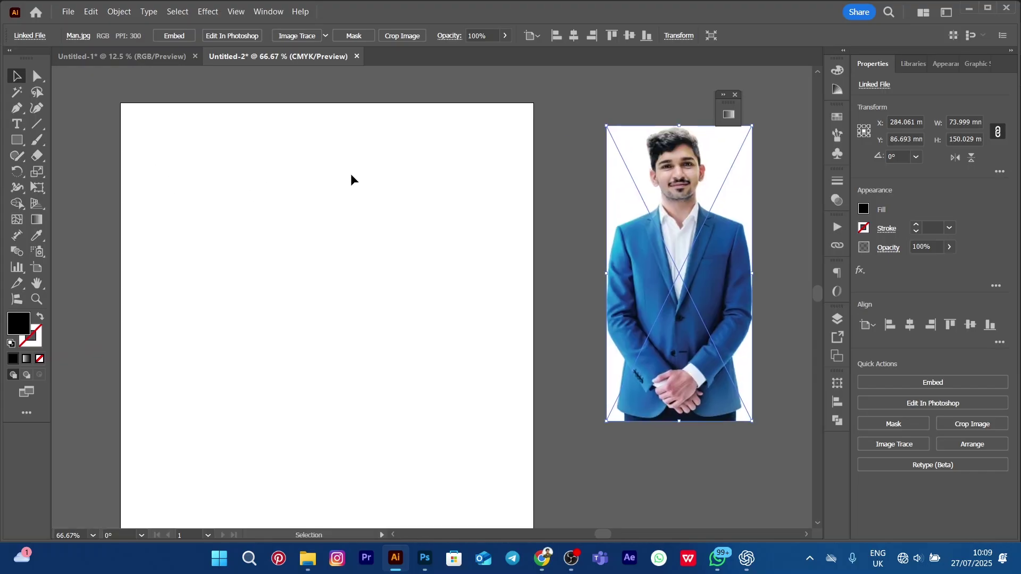
scroll(350, 174, down, 1)
click(383, 98)
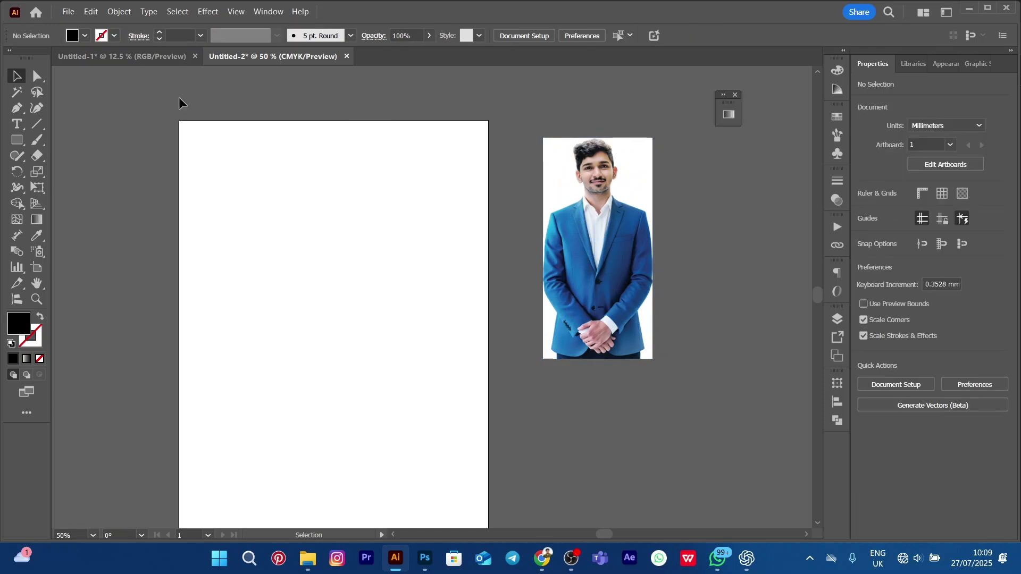
- Switch to Untitled-1 and look over its text blocks, focusing on the tagline on the artboard
click(97, 58)
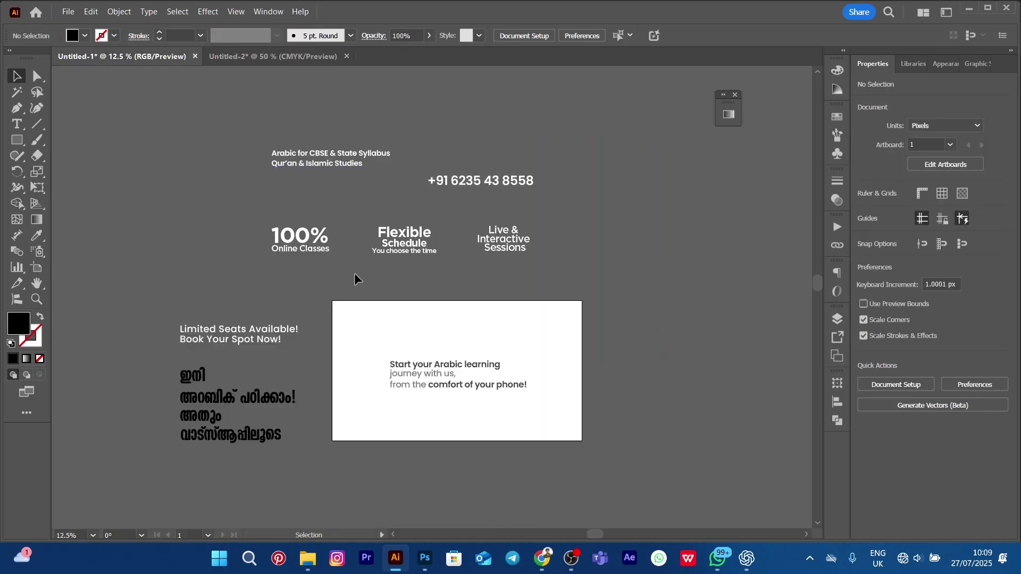
drag(354, 273, 332, 242)
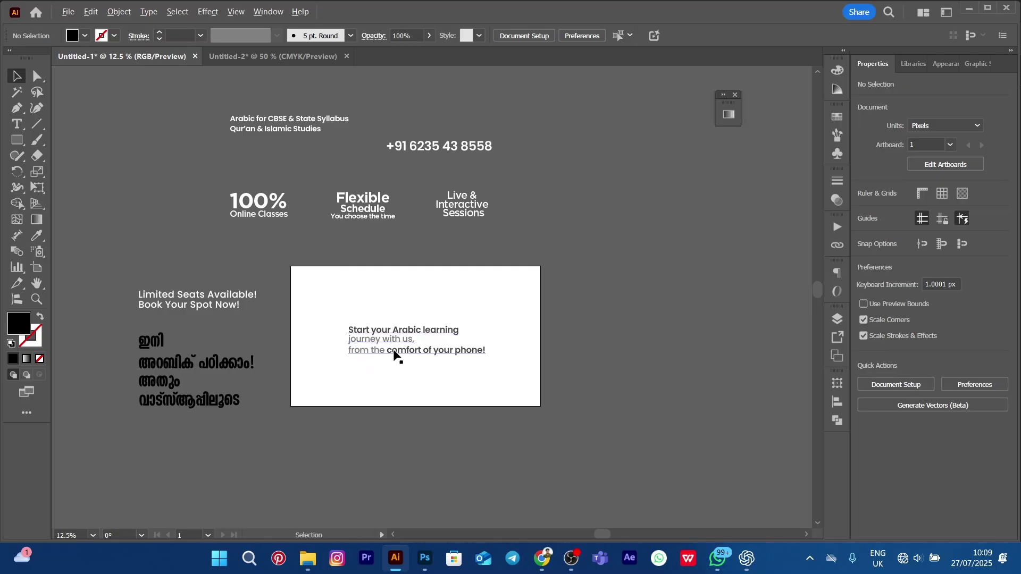
scroll(394, 351, up, 2)
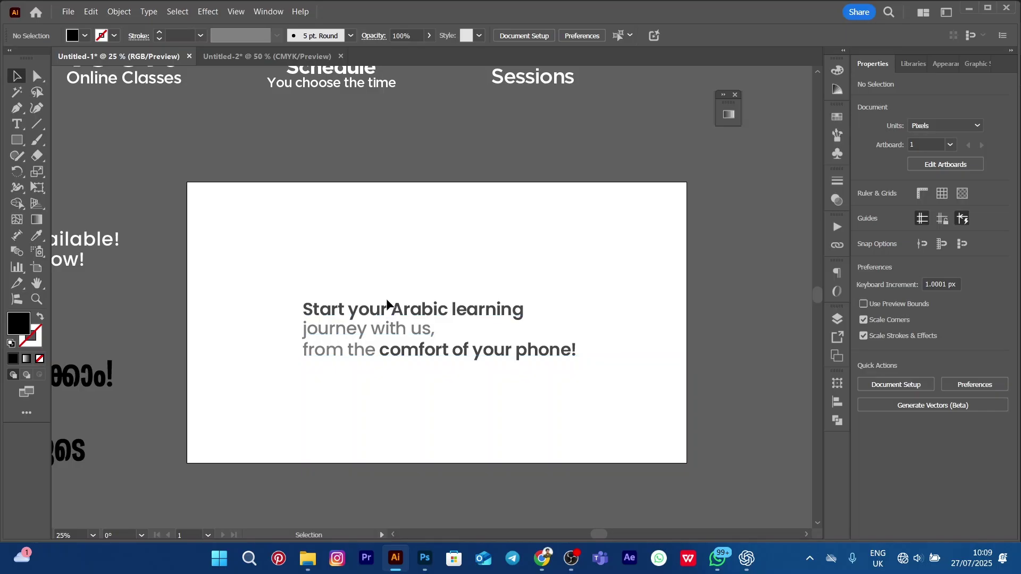
scroll(419, 269, down, 2)
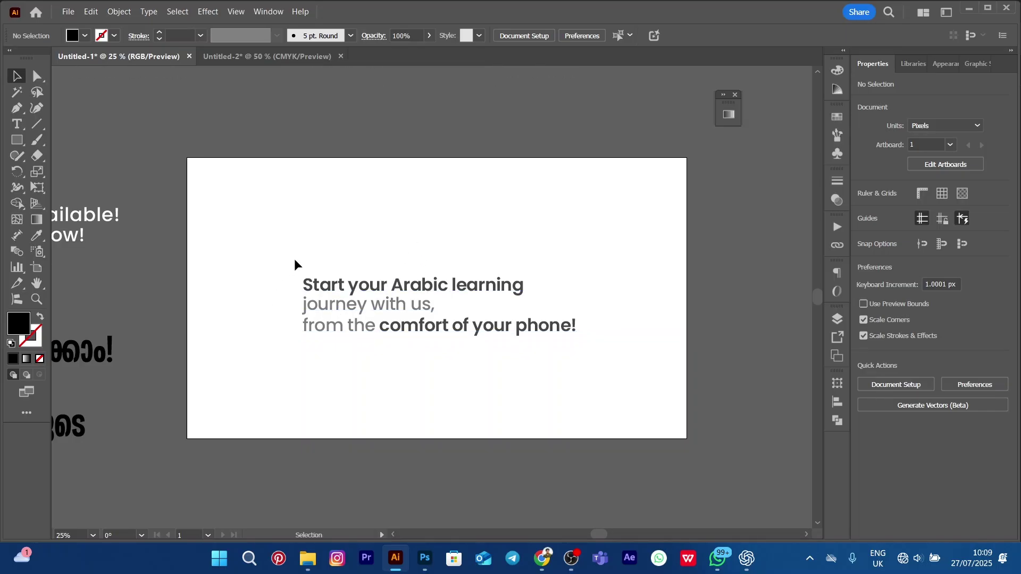
drag(314, 243, 344, 228)
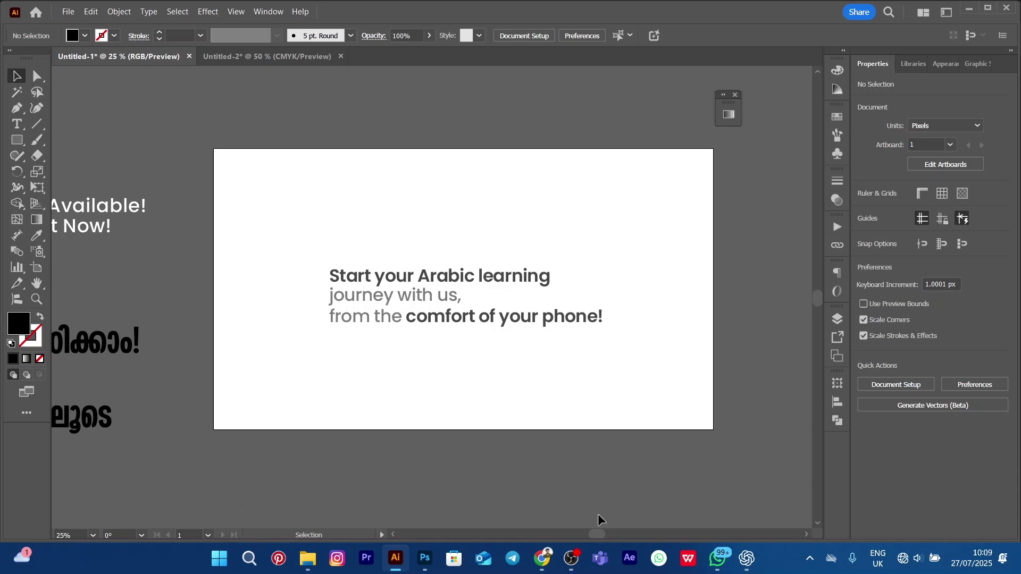
drag(358, 195, 308, 180)
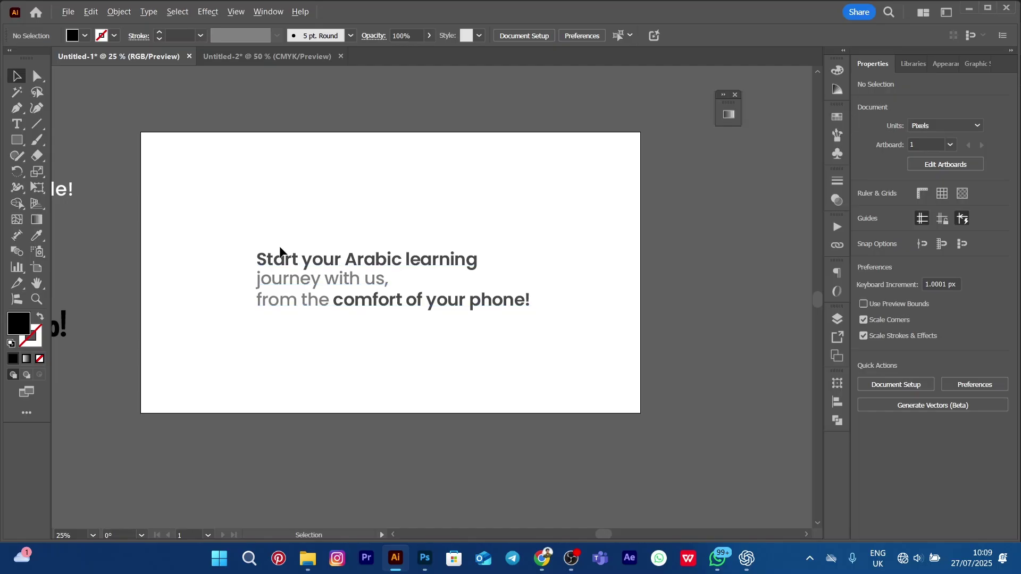
- Examine the letter edges of the "Start your Arabic learning" tagline at magnifications up to 8500%, returning to the whole artboard
scroll(280, 251, up, 5)
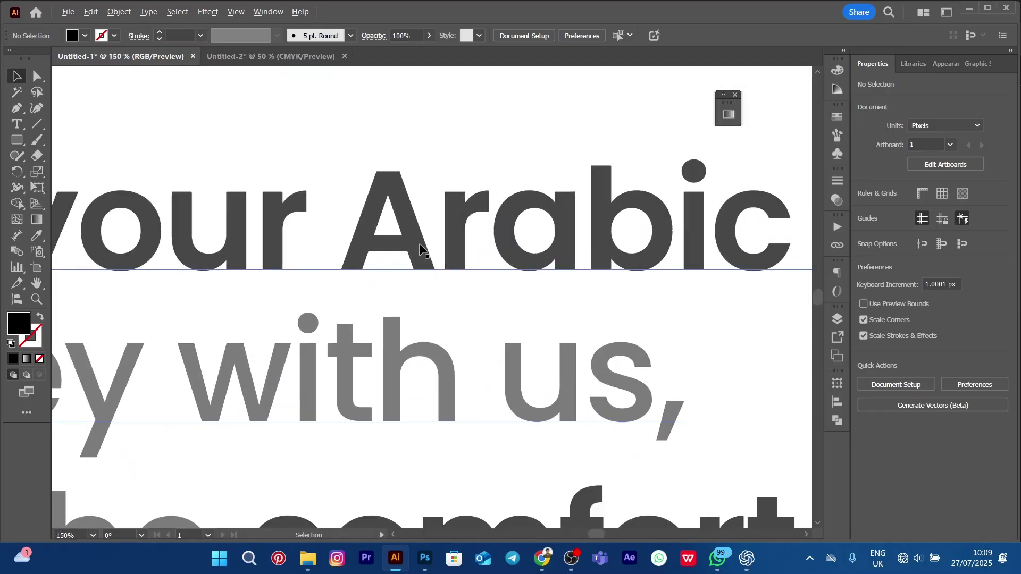
scroll(420, 249, up, 6)
drag(427, 239, 404, 325)
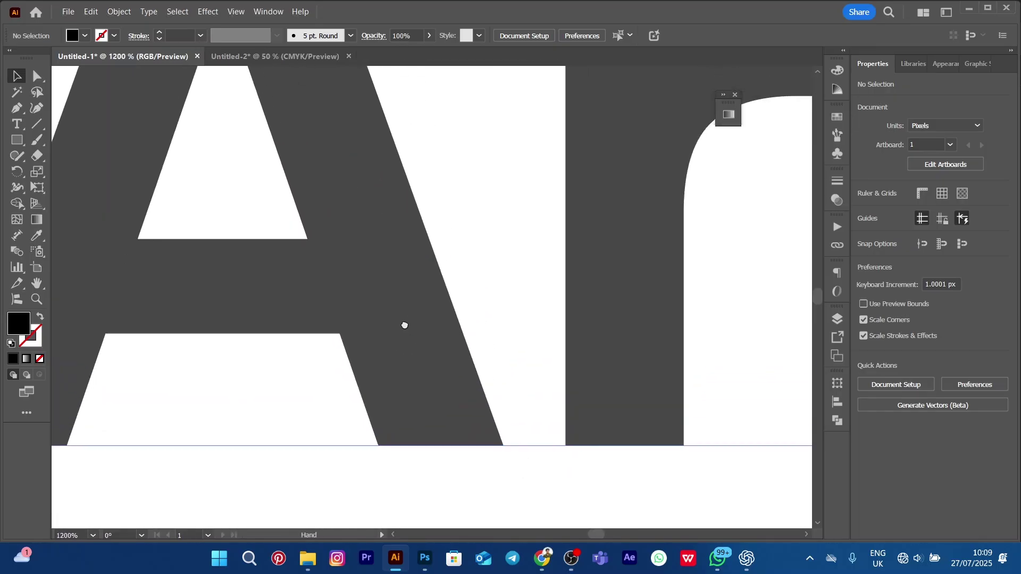
scroll(405, 322, up, 2)
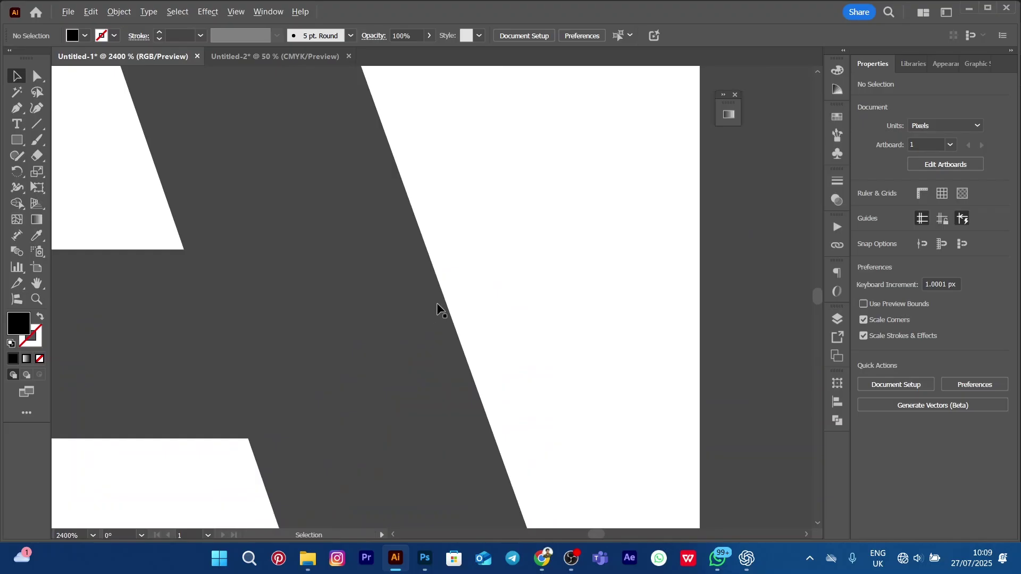
scroll(437, 309, up, 4)
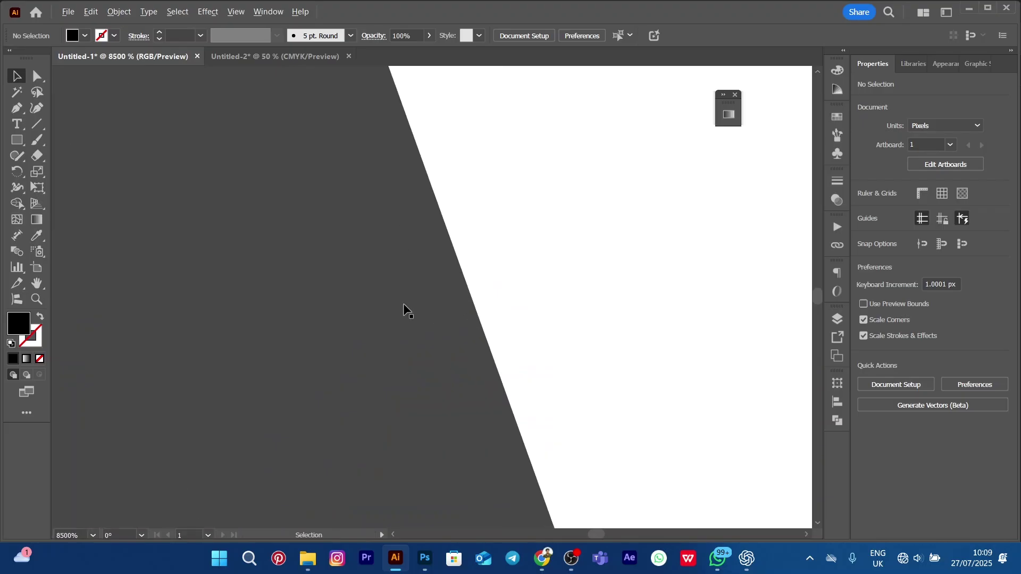
scroll(404, 307, down, 4)
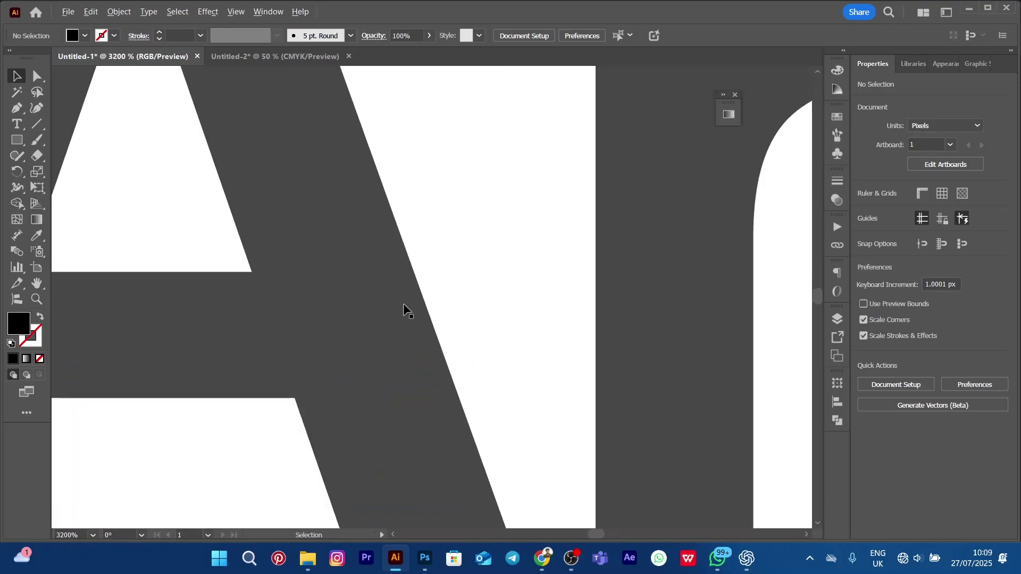
scroll(404, 308, down, 10)
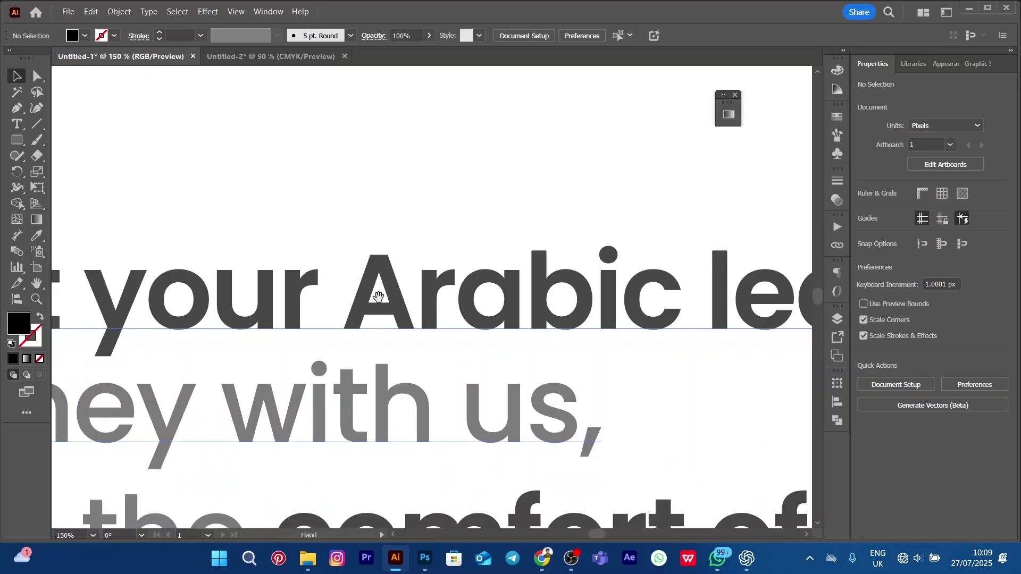
scroll(378, 296, down, 1)
scroll(378, 296, up, 6)
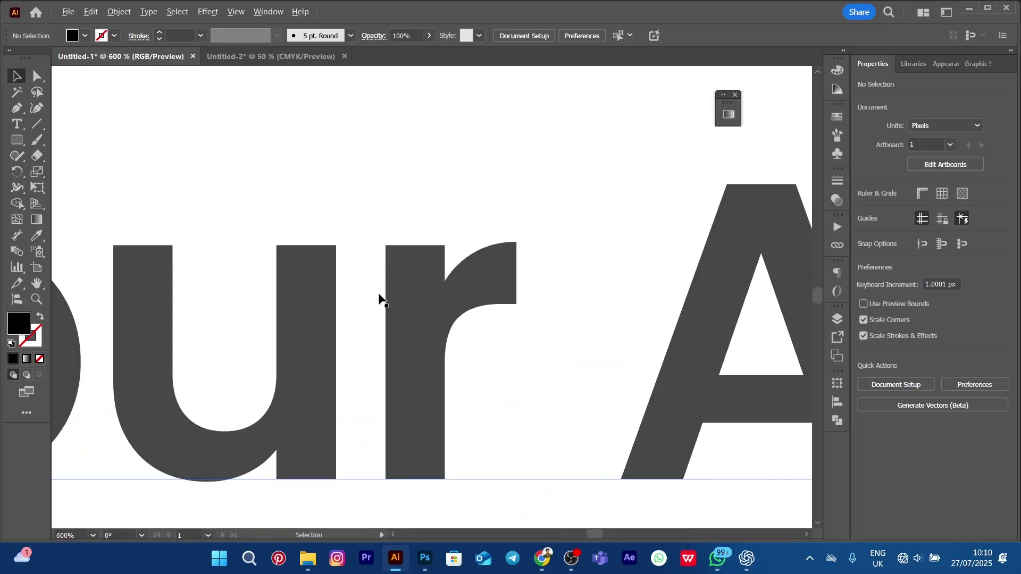
scroll(379, 296, down, 6)
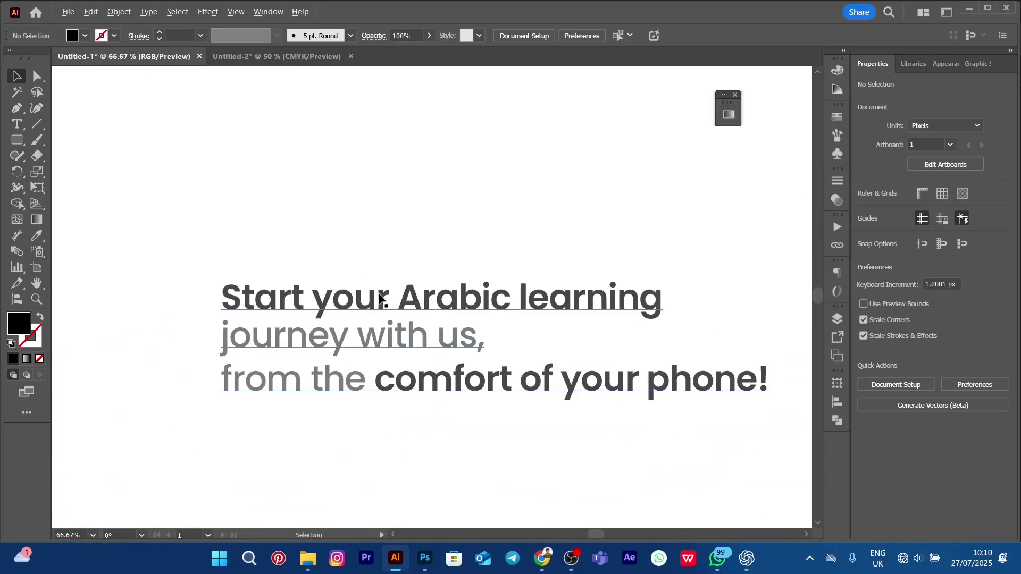
scroll(381, 298, down, 3)
drag(433, 274, 406, 249)
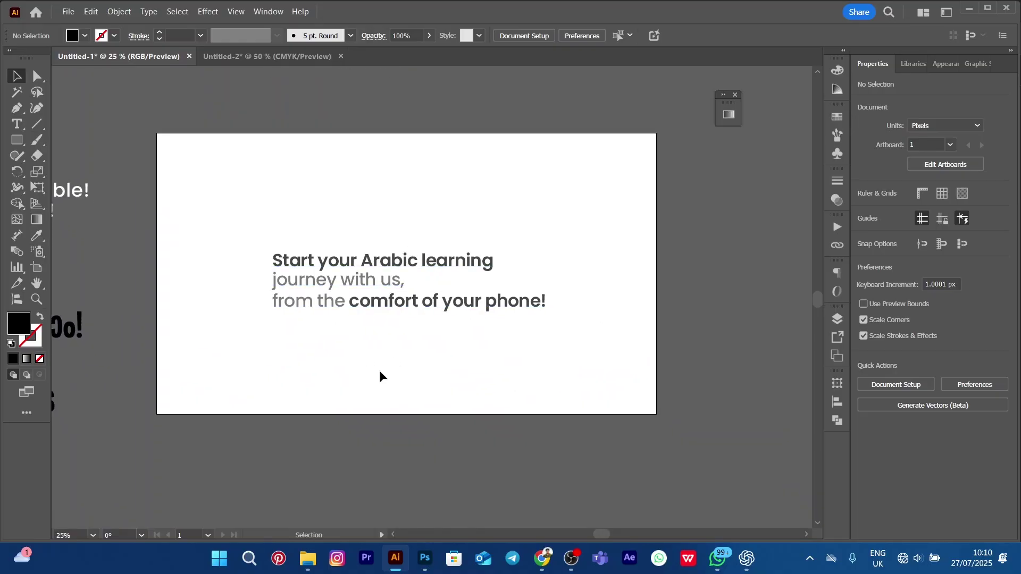
- Switch to Photoshop and examine the letter edges of the "Start your Arabic learning" tagline up to about 4190%, returning to the whole artboard
click(425, 558)
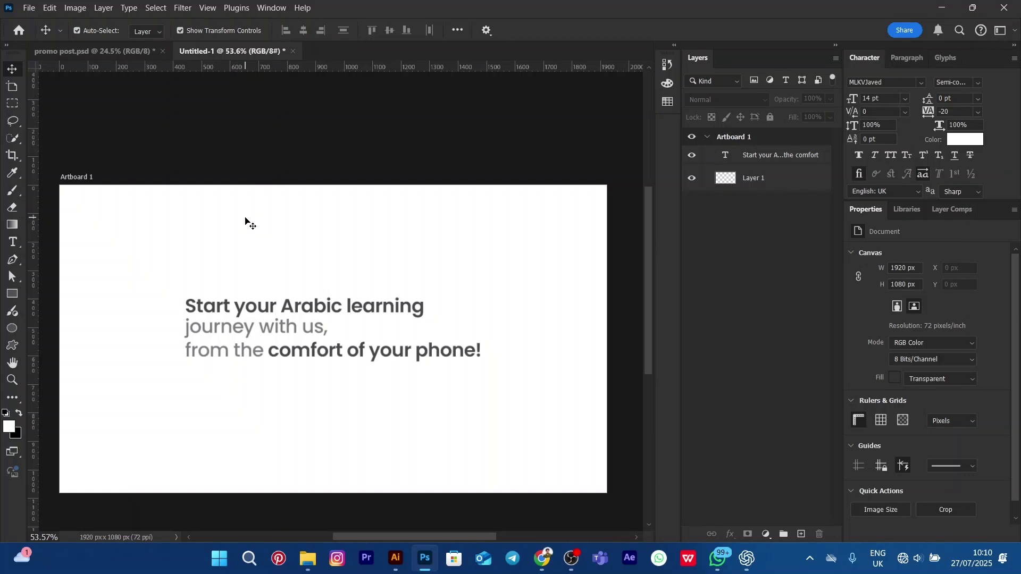
click(265, 307)
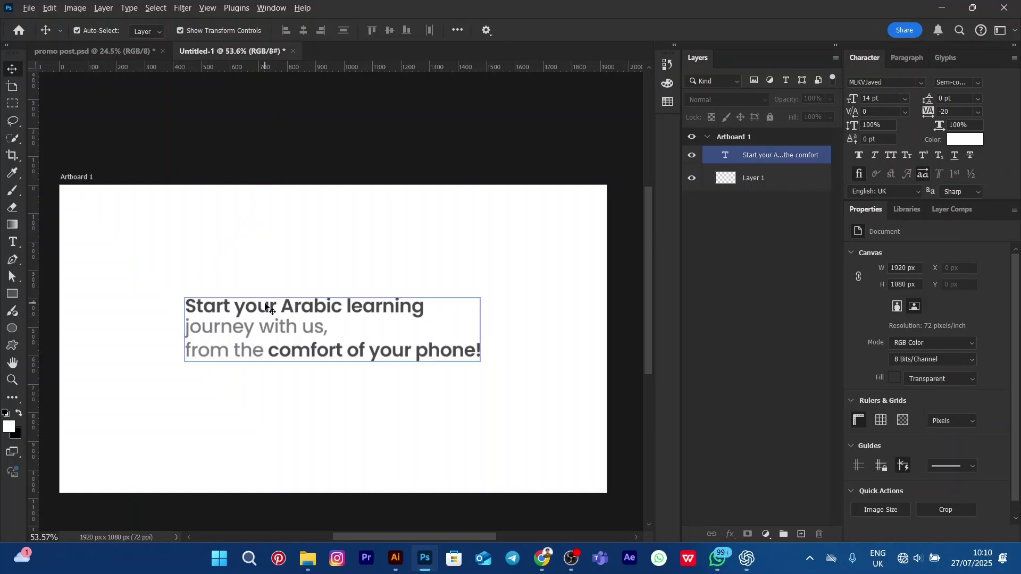
scroll(269, 309, up, 5)
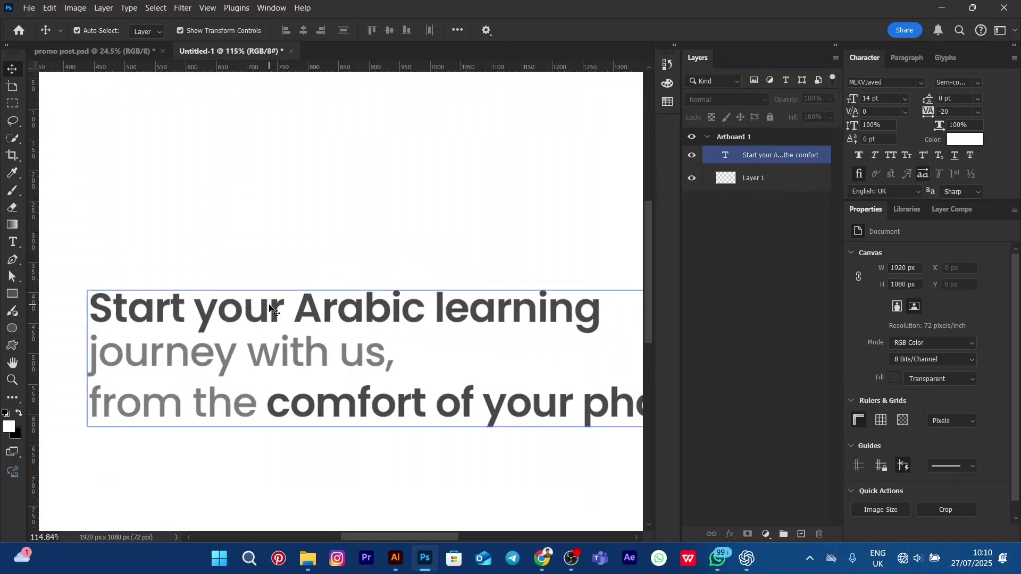
scroll(269, 309, up, 6)
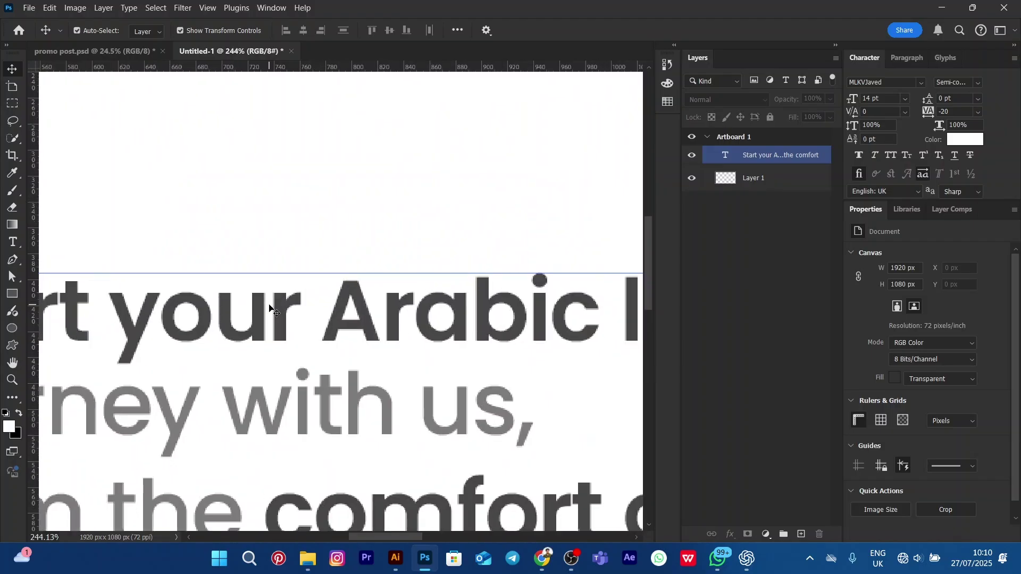
scroll(270, 308, up, 5)
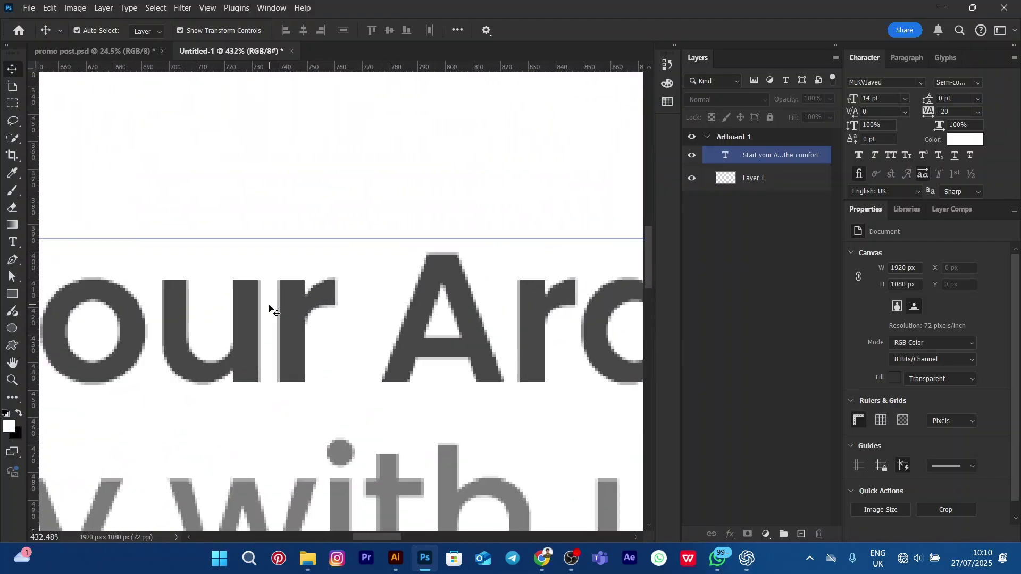
scroll(270, 308, up, 5)
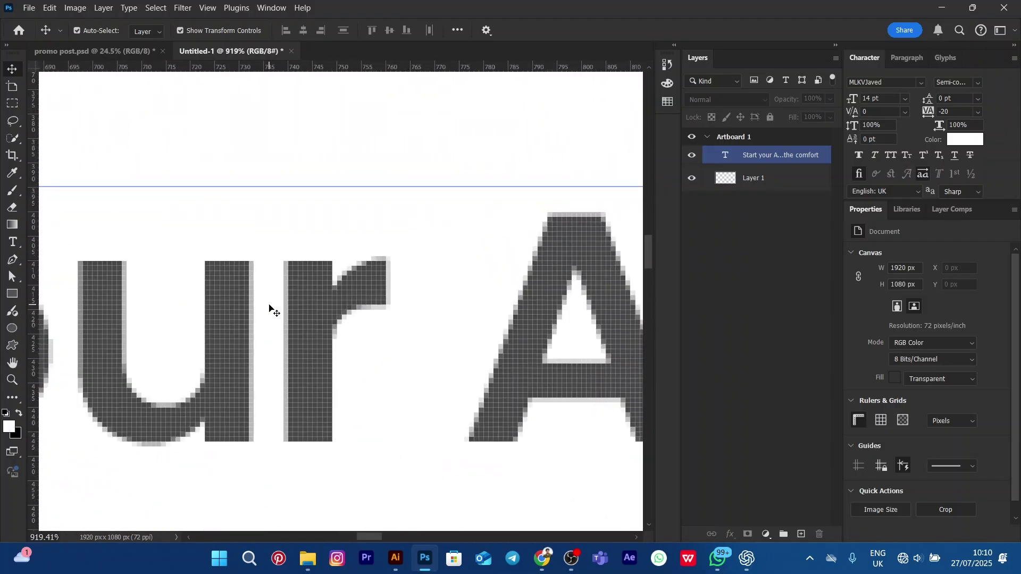
scroll(269, 308, up, 4)
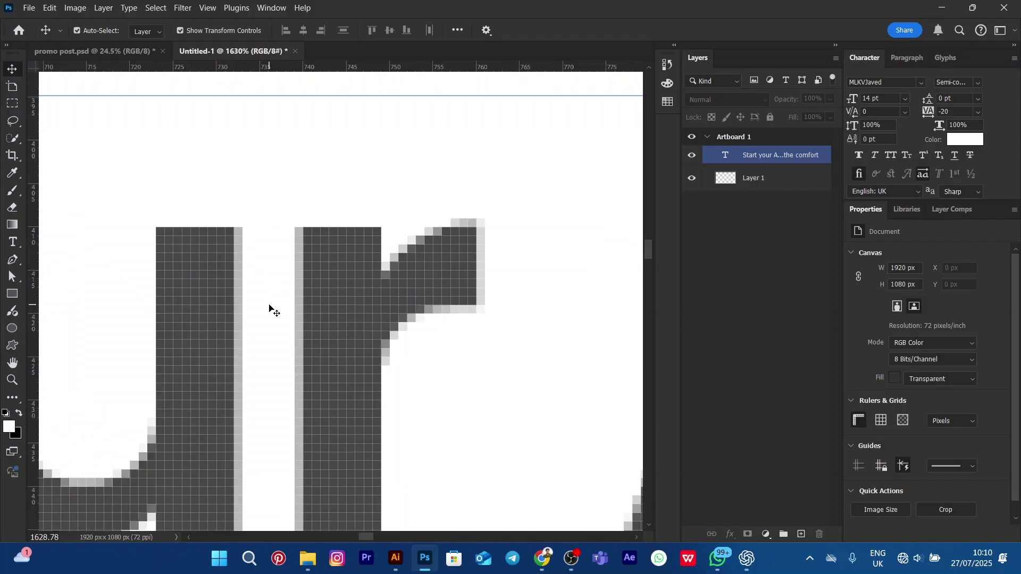
scroll(270, 309, up, 1)
scroll(269, 309, up, 1)
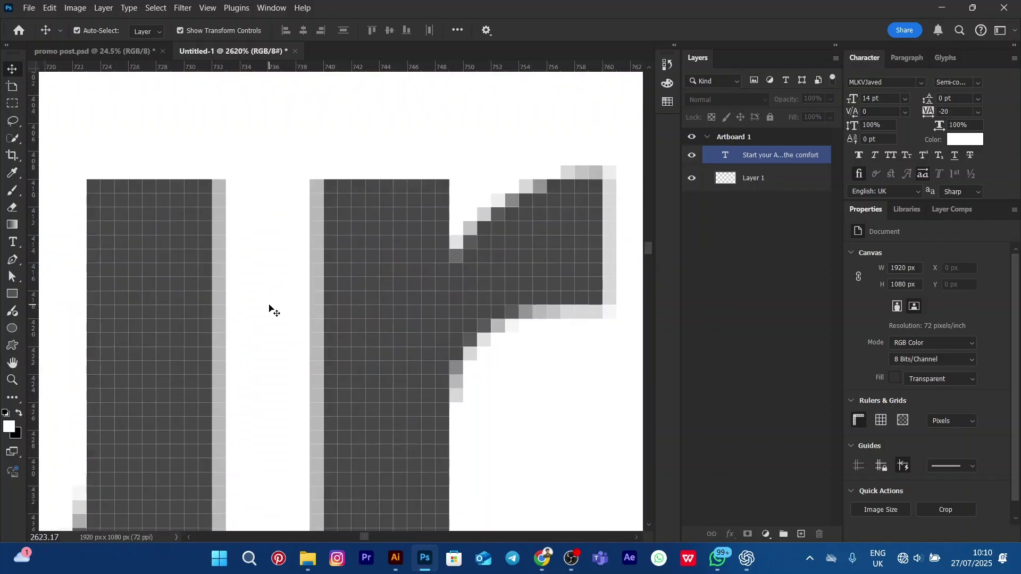
scroll(394, 266, up, 2)
scroll(394, 267, up, 1)
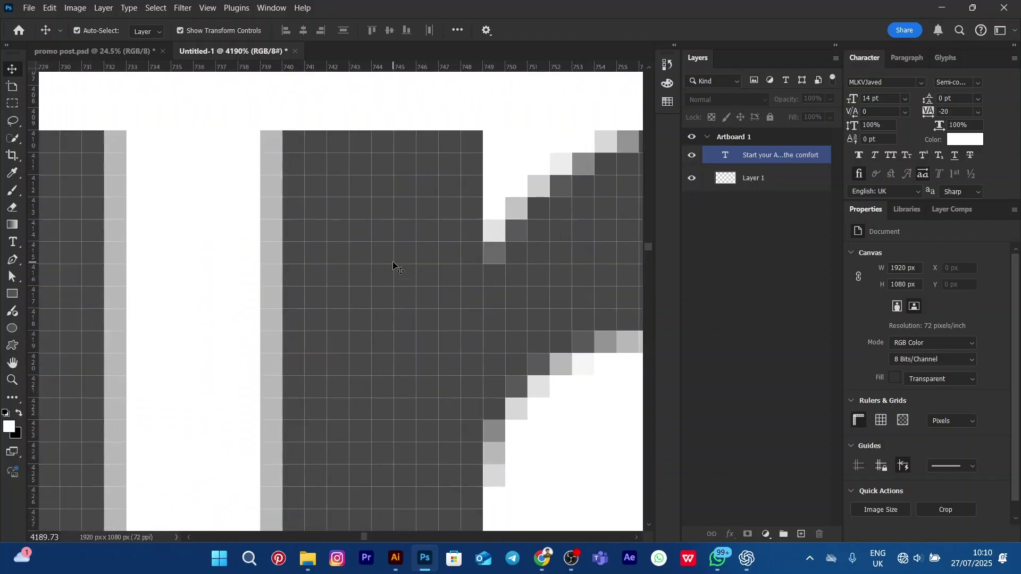
scroll(393, 265, down, 5)
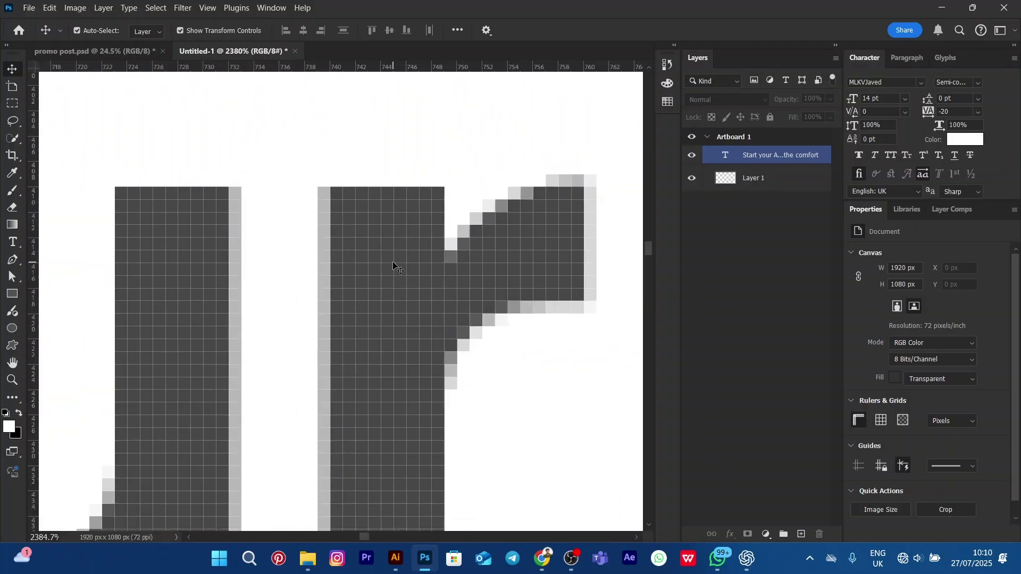
scroll(393, 266, down, 4)
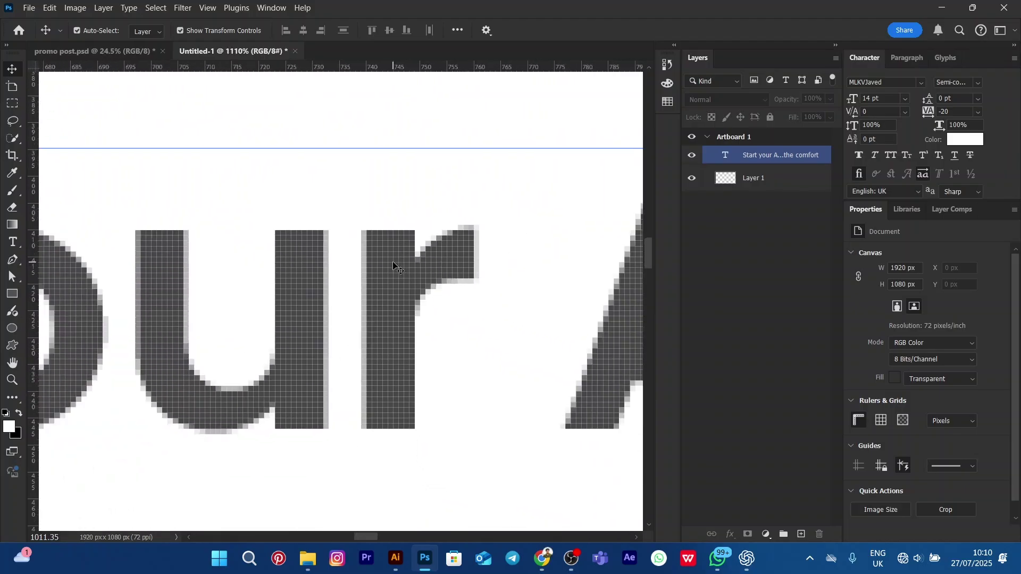
scroll(394, 266, down, 1)
scroll(393, 266, down, 5)
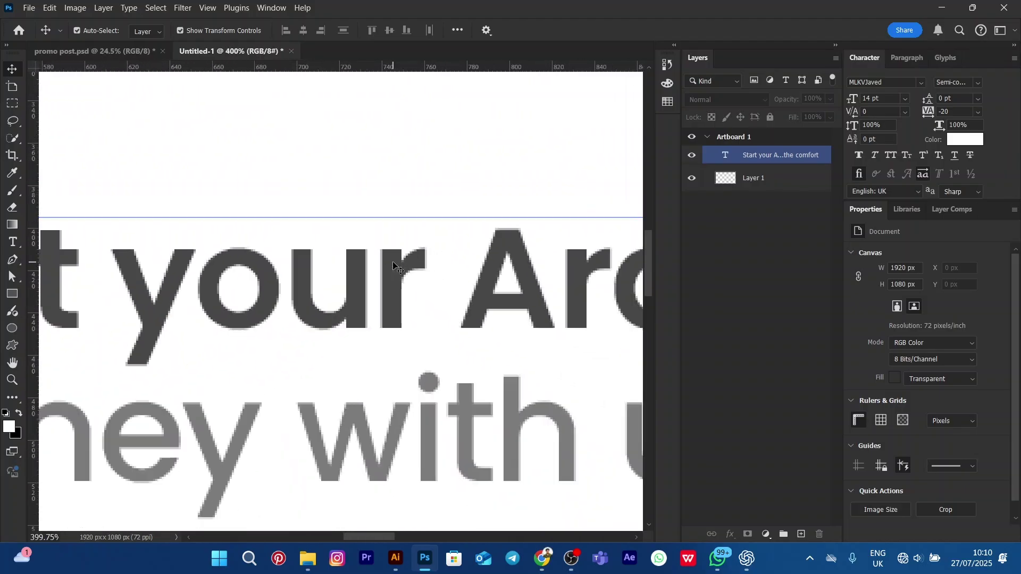
scroll(393, 265, down, 5)
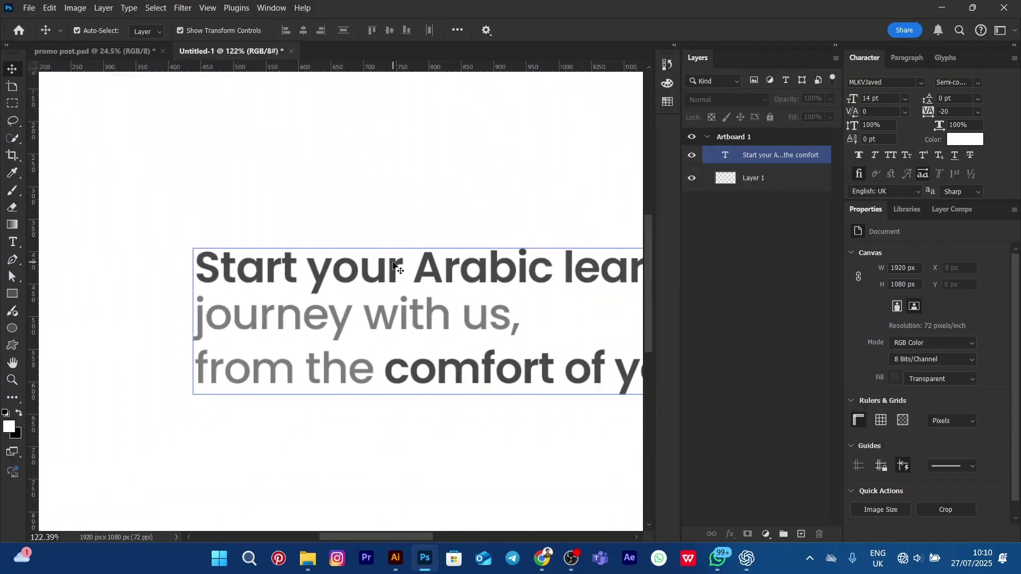
click(399, 191)
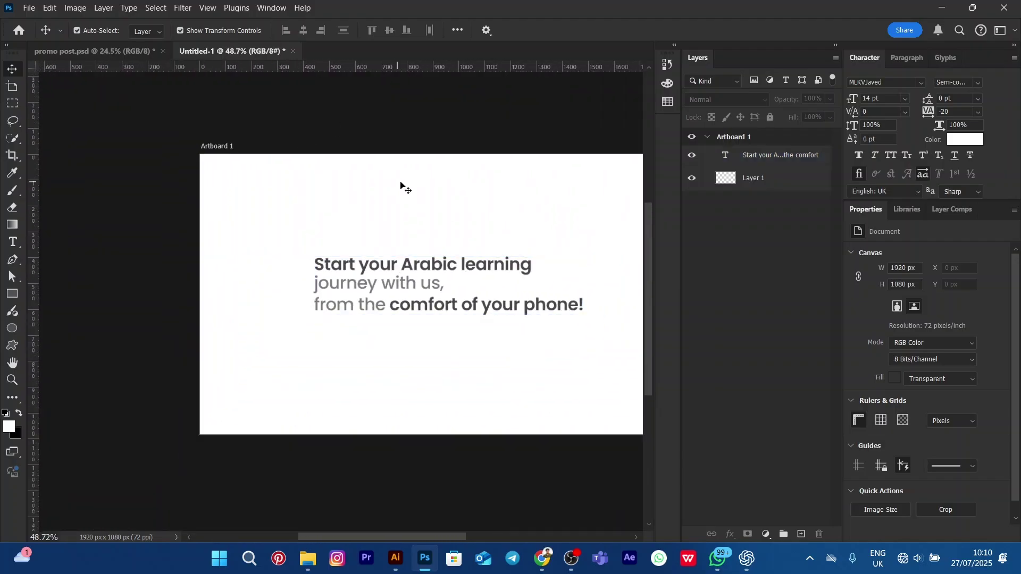
drag(447, 192, 388, 202)
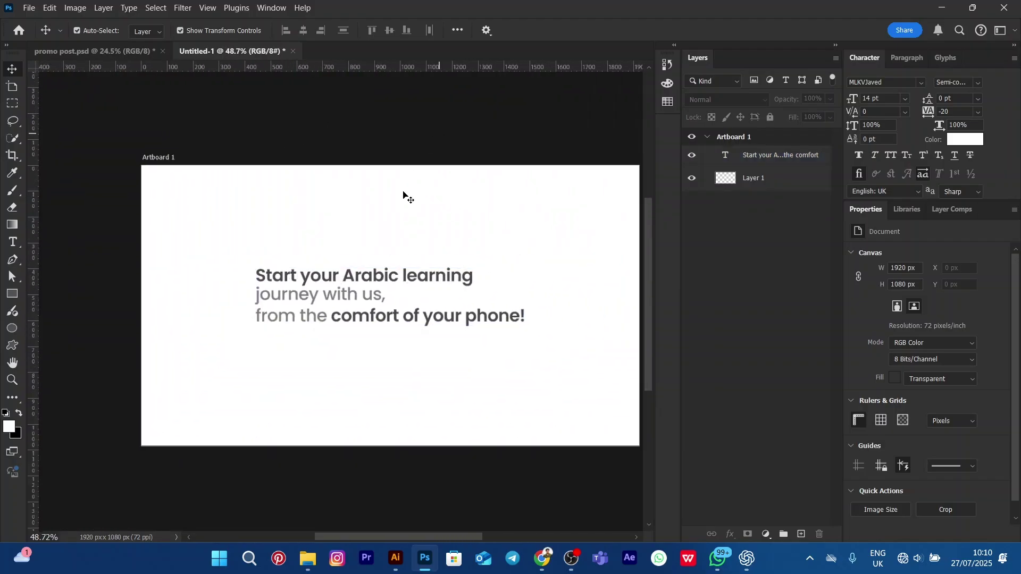
- Switch back to Illustrator and examine the same tagline's letter edges at magnifications up to 4800%
click(399, 560)
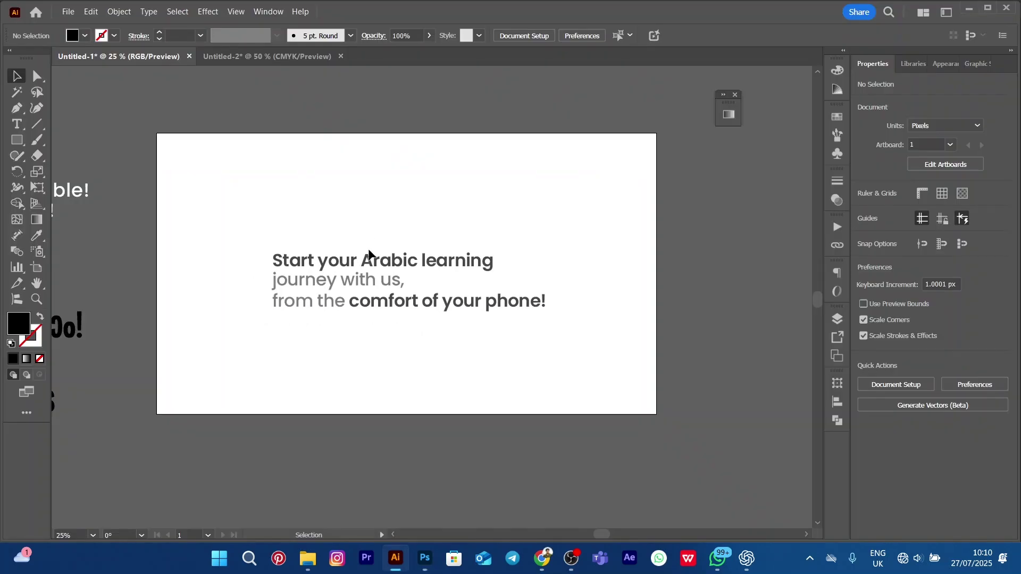
scroll(372, 238, up, 3)
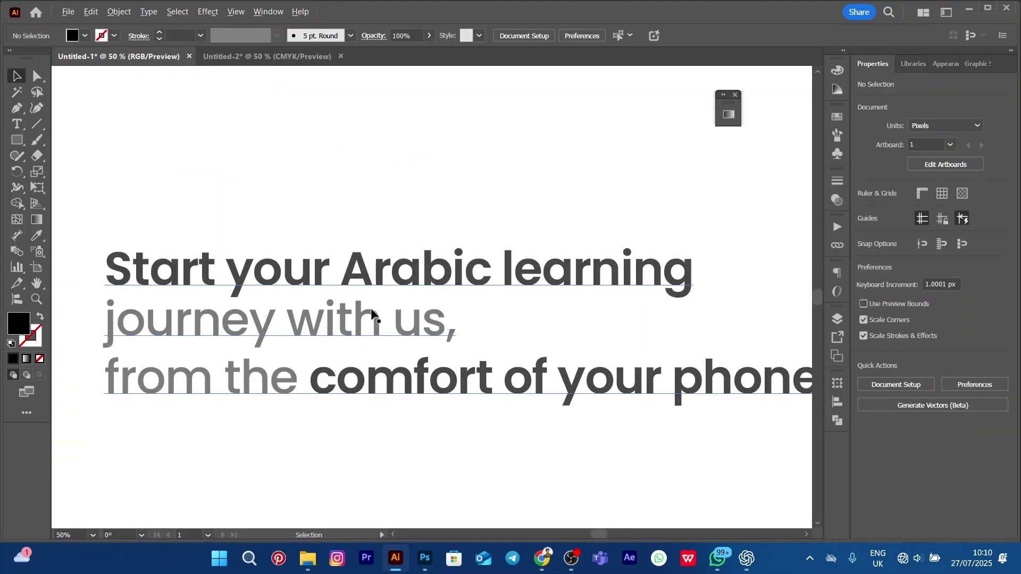
scroll(365, 286, up, 3)
scroll(359, 261, down, 5)
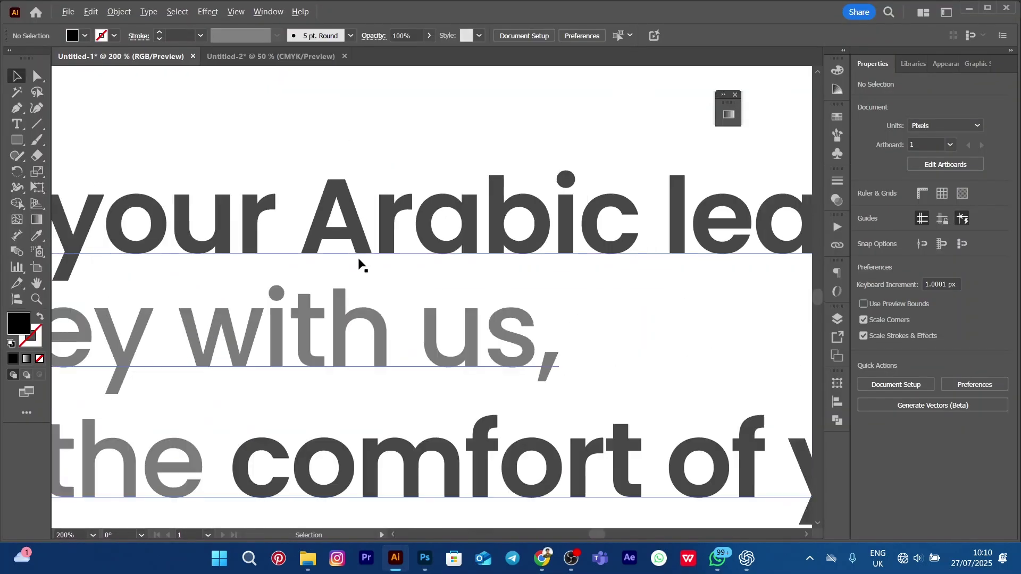
scroll(359, 261, up, 5)
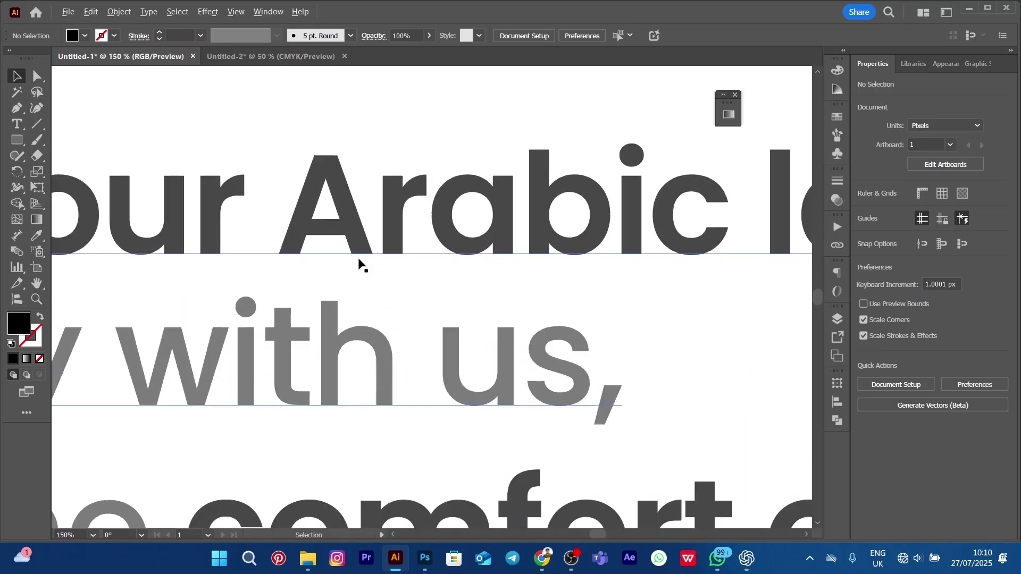
scroll(375, 255, up, 6)
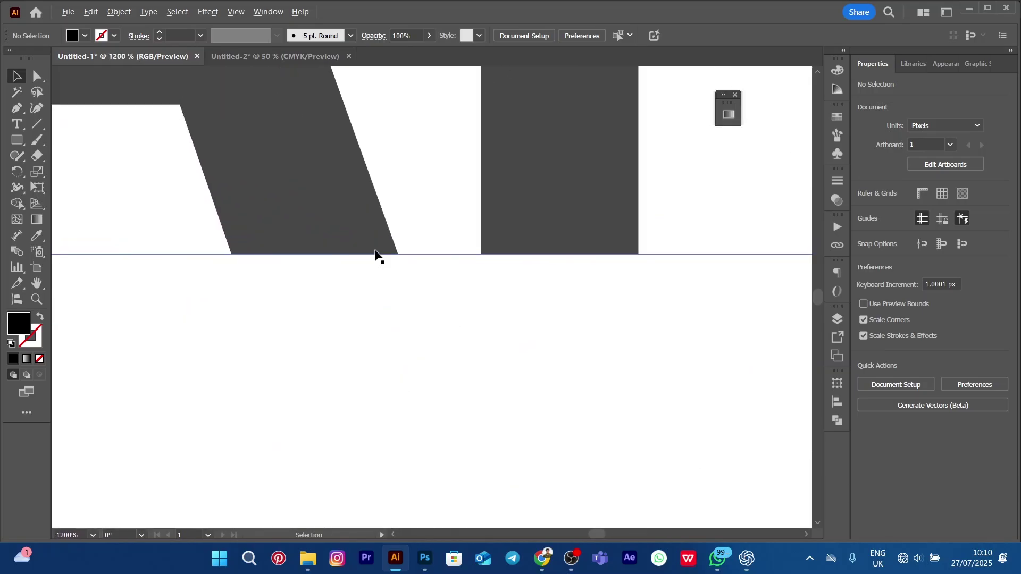
scroll(377, 258, up, 2)
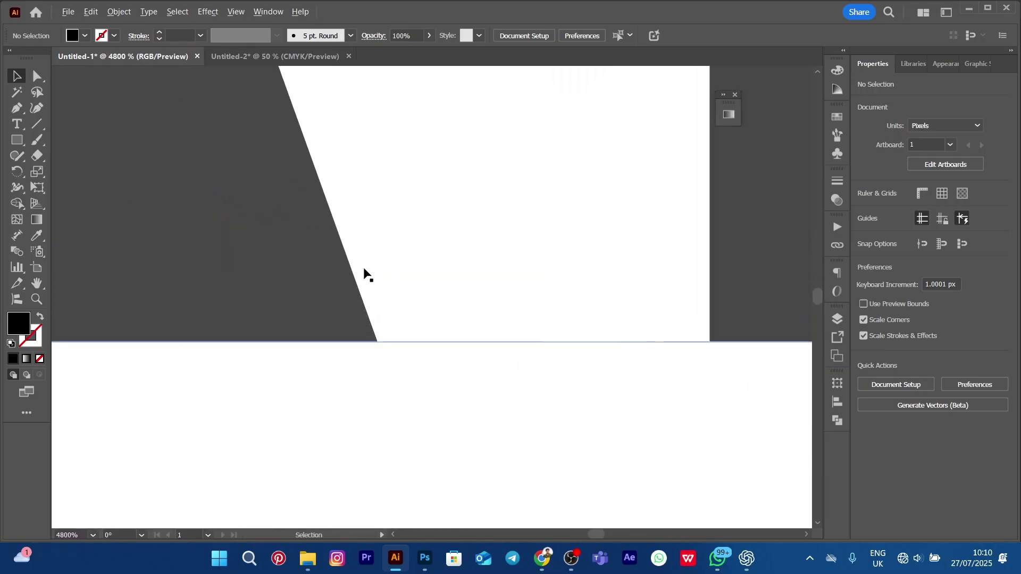
key(ctrl+0)
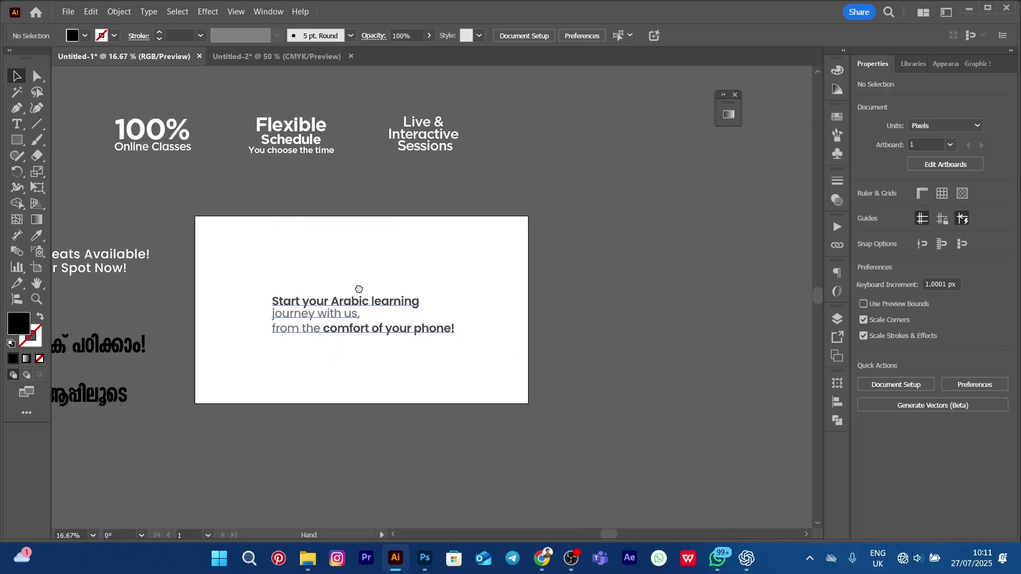
- Look over the text blocks surrounding the artboard in Untitled-1
drag(353, 288, 379, 272)
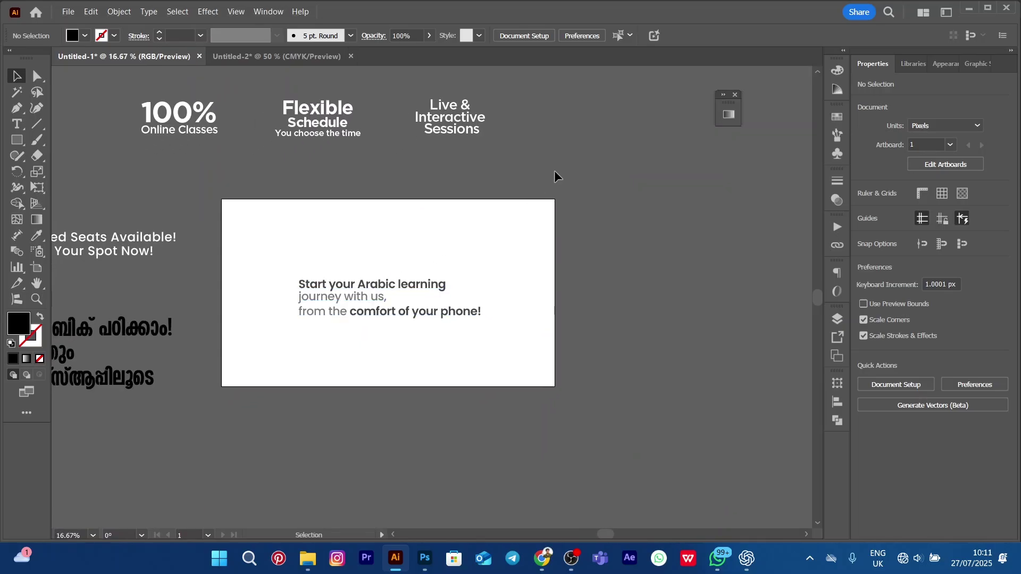
drag(382, 241, 475, 267)
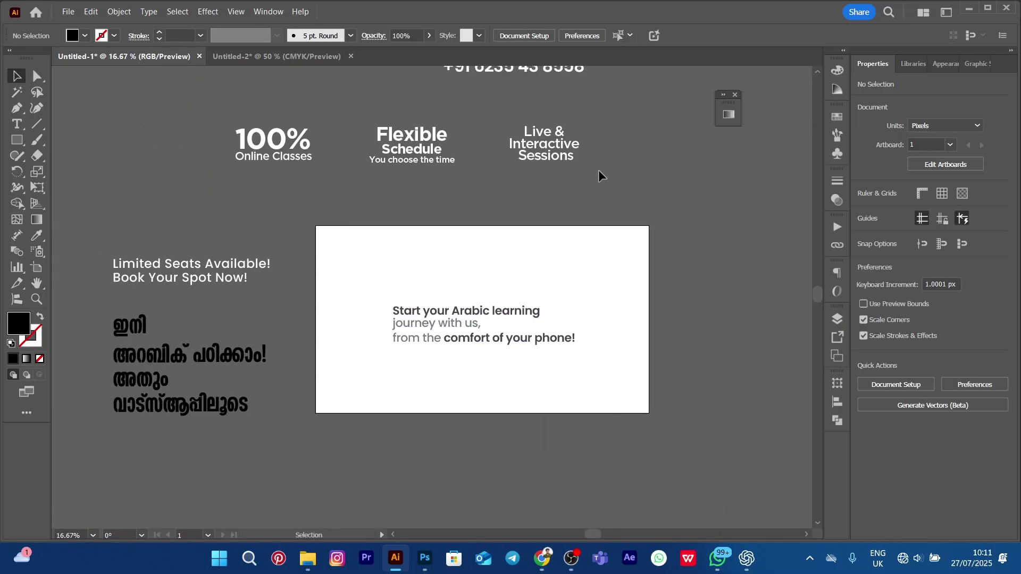
scroll(334, 203, down, 1)
drag(366, 202, 350, 251)
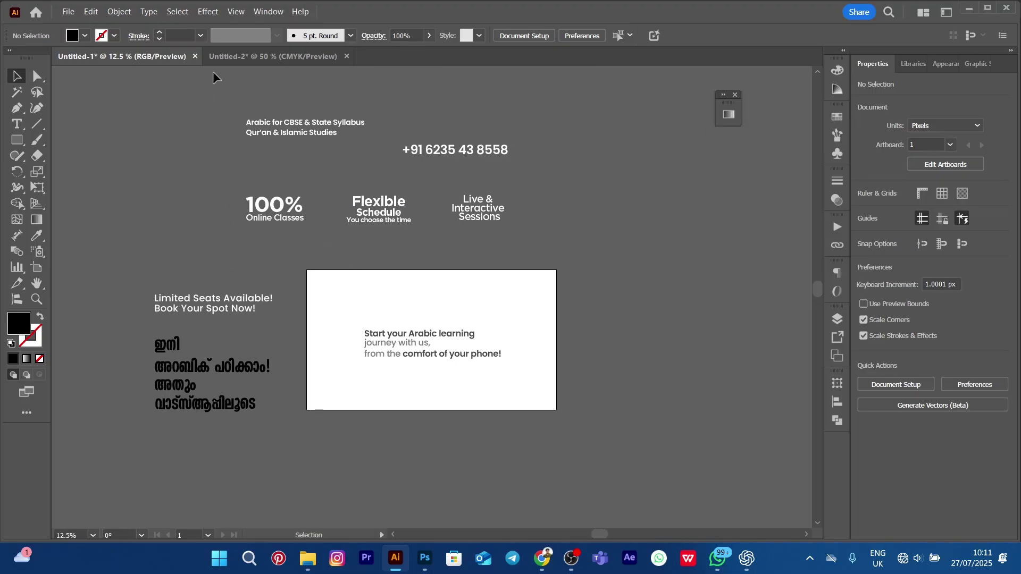
- Switch to Untitled-2, move the man's photo to about X 292 mm, Y 75 mm, level with the artboard's upper edge, and deselect it
click(223, 57)
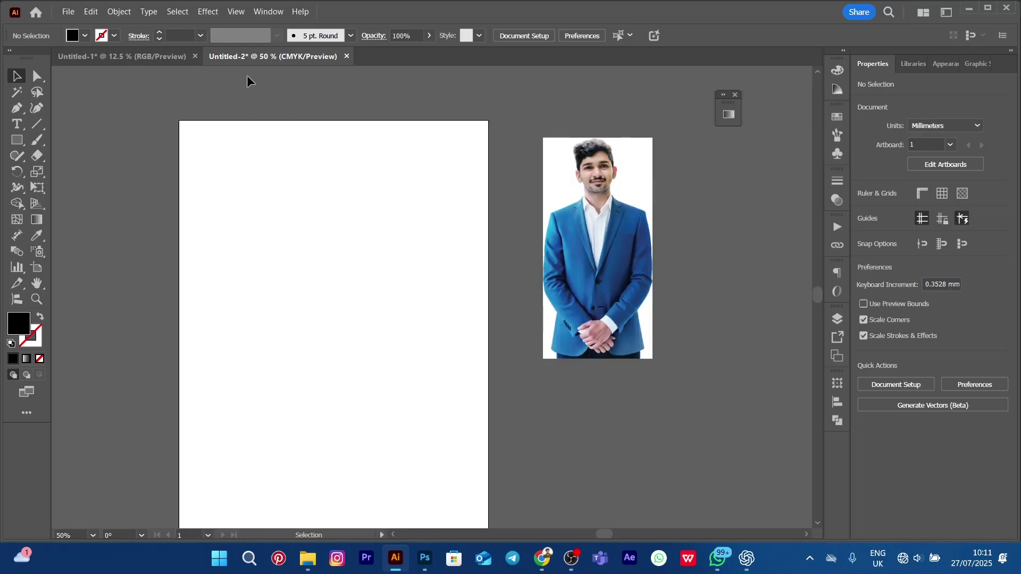
drag(351, 217, 375, 165)
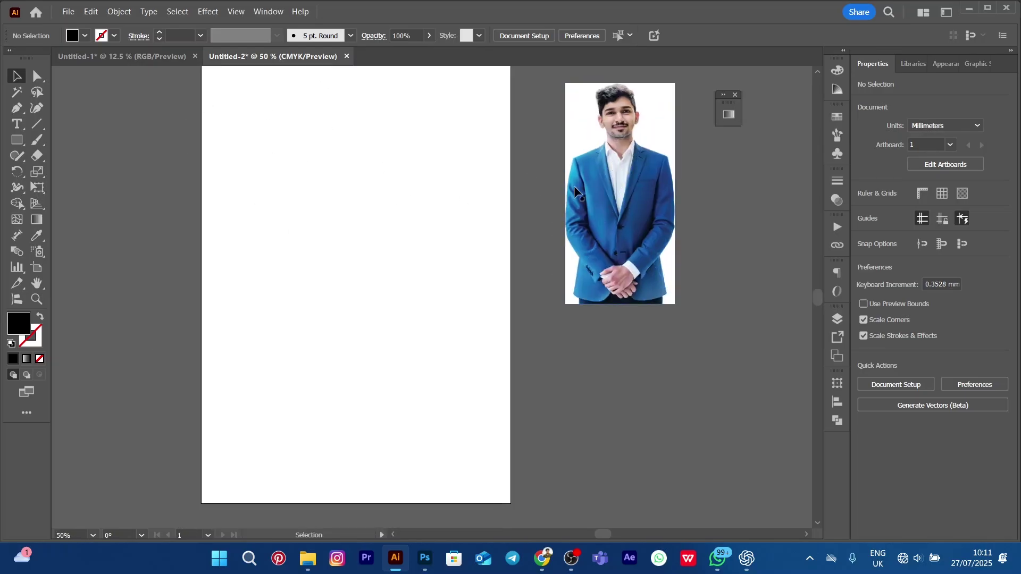
drag(614, 174, 583, 199)
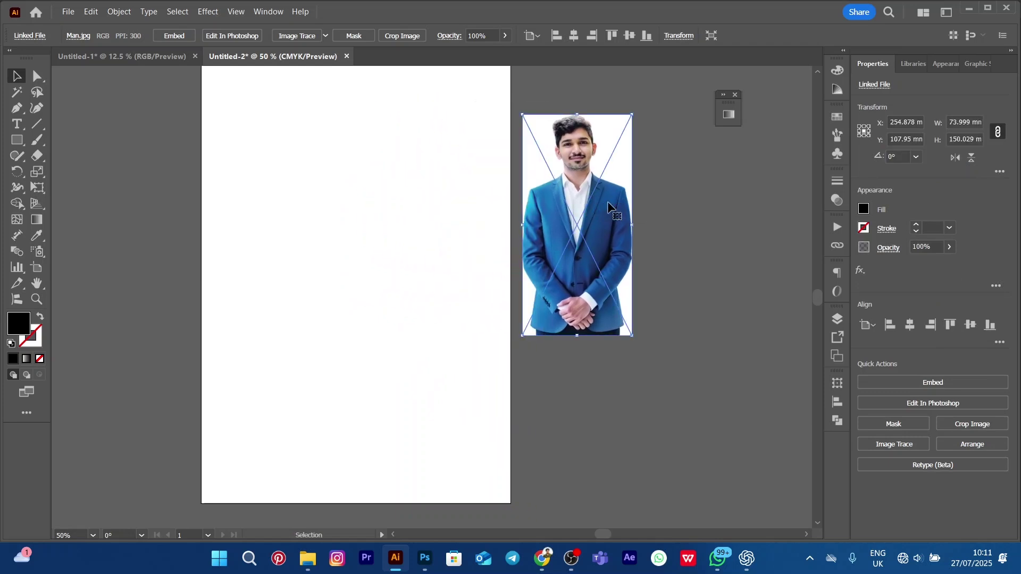
drag(677, 193, 504, 254)
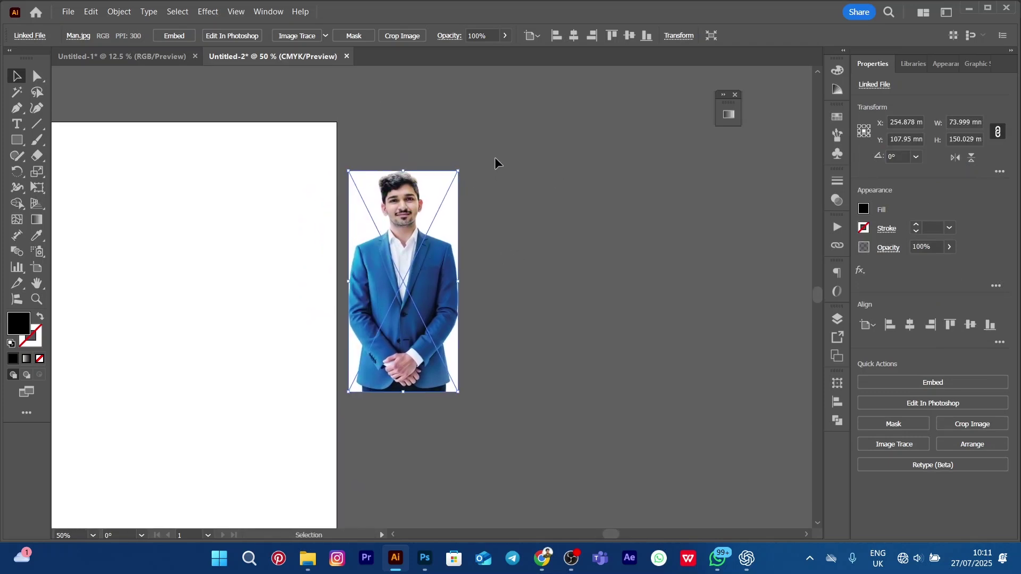
drag(404, 213, 456, 157)
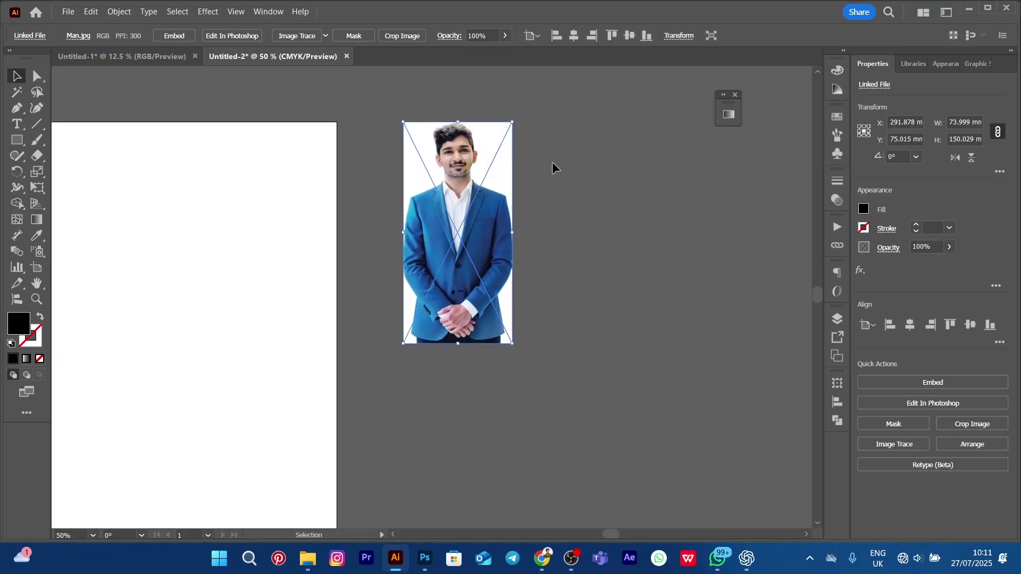
click(595, 174)
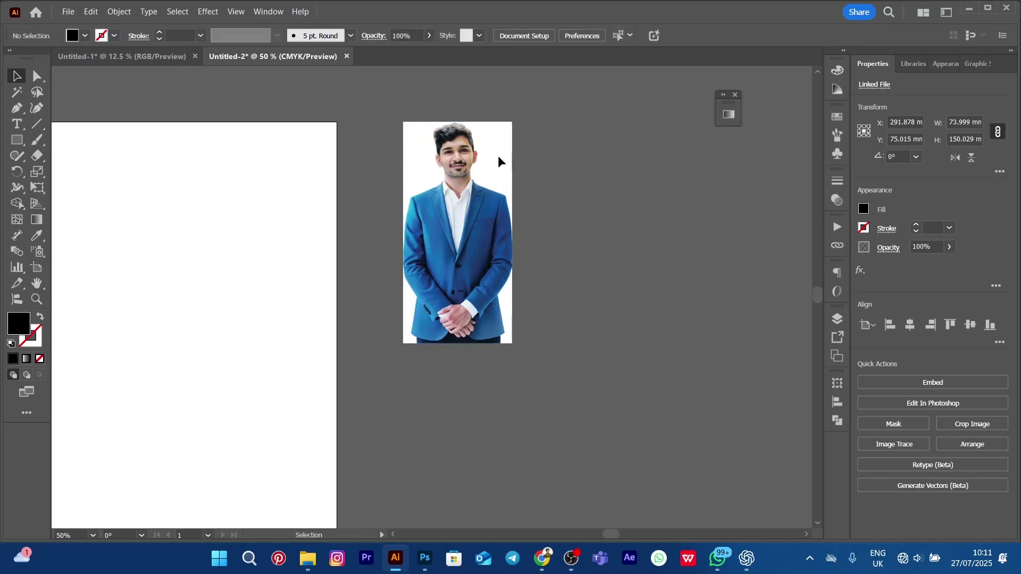
- Move the man's photo farther right of the artboard, to about X 323 mm, Y 79 mm, and deselect it
click(485, 210)
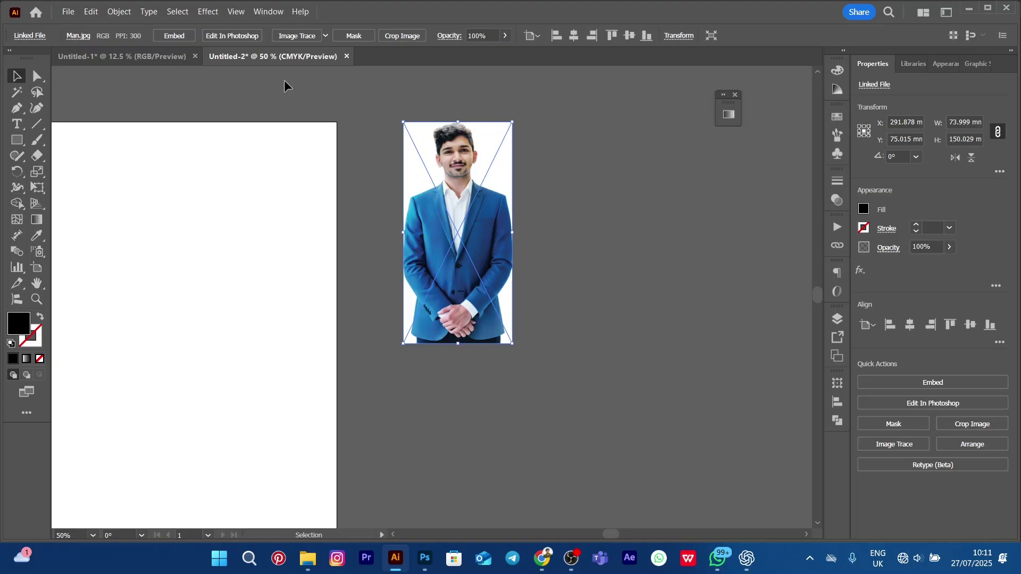
click(371, 107)
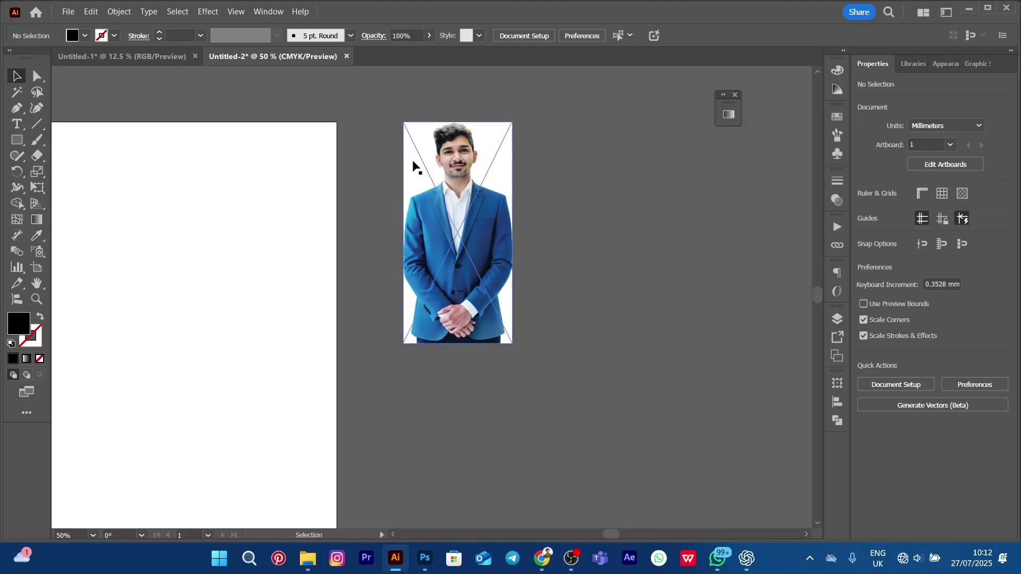
click(430, 165)
drag(459, 194, 515, 203)
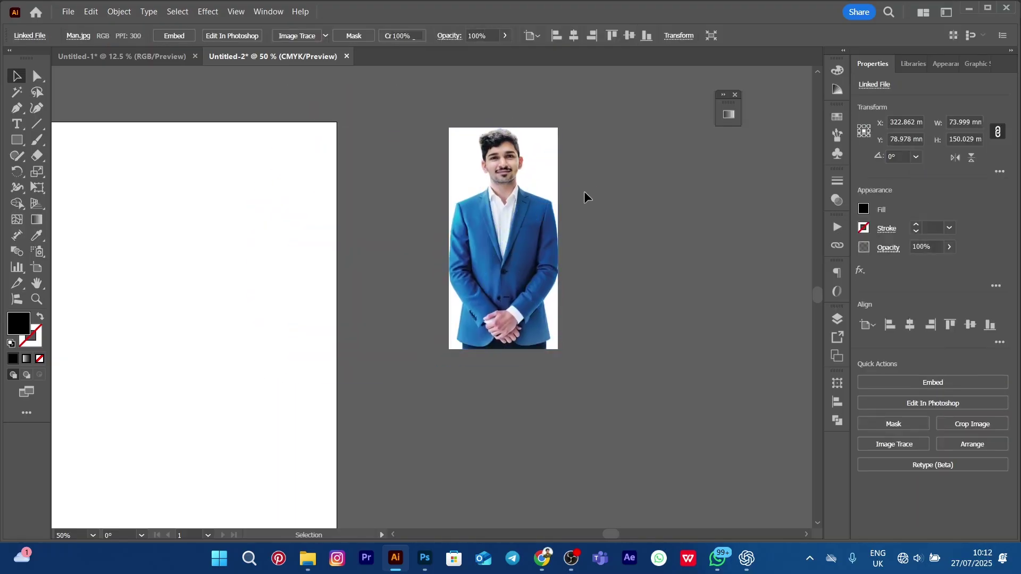
click(584, 191)
- Check the Man.jpg source file in the Arabic Day Poster folder and return to Illustrator
click(308, 559)
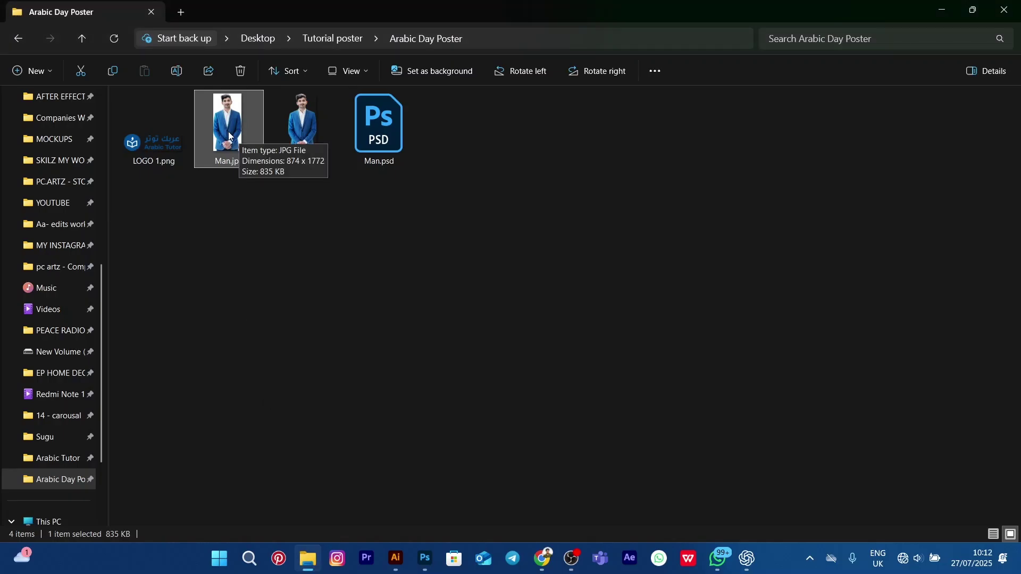
click(939, 11)
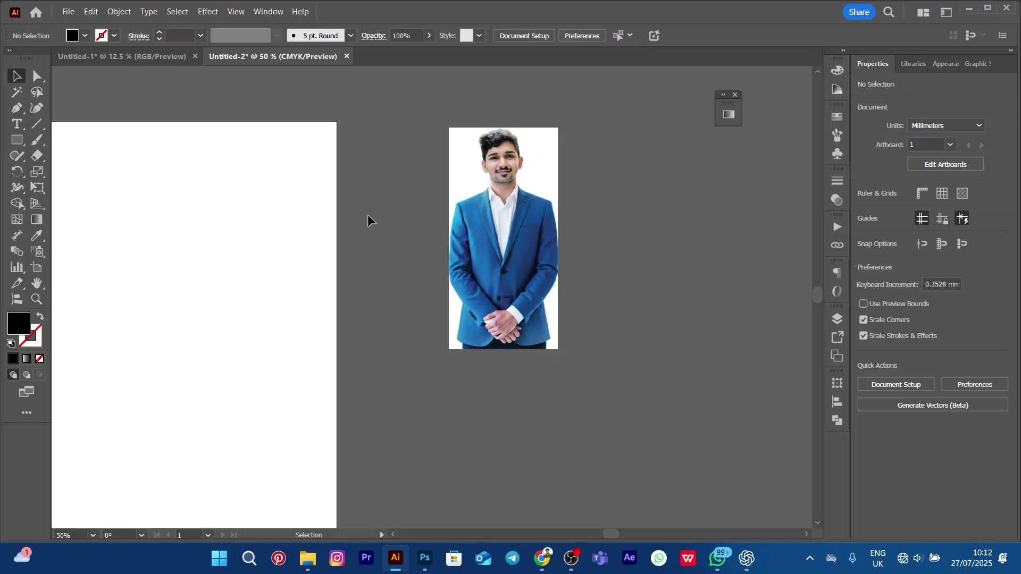
scroll(514, 238, down, 1)
scroll(523, 234, up, 2)
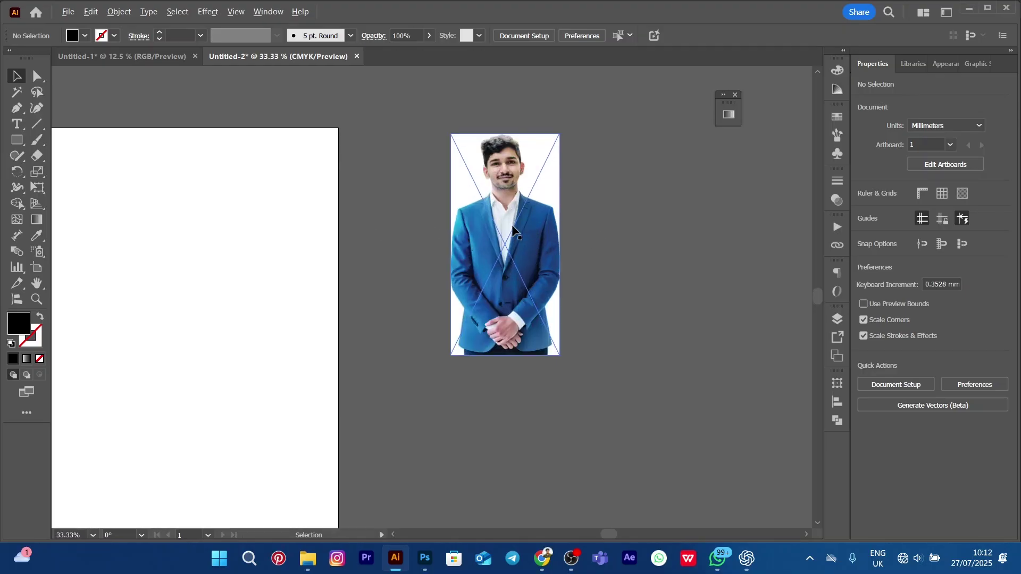
- Move the man's photo closer to the artboard, to about X 301 mm, Y 79 mm, and embed it in the document
drag(525, 196, 493, 195)
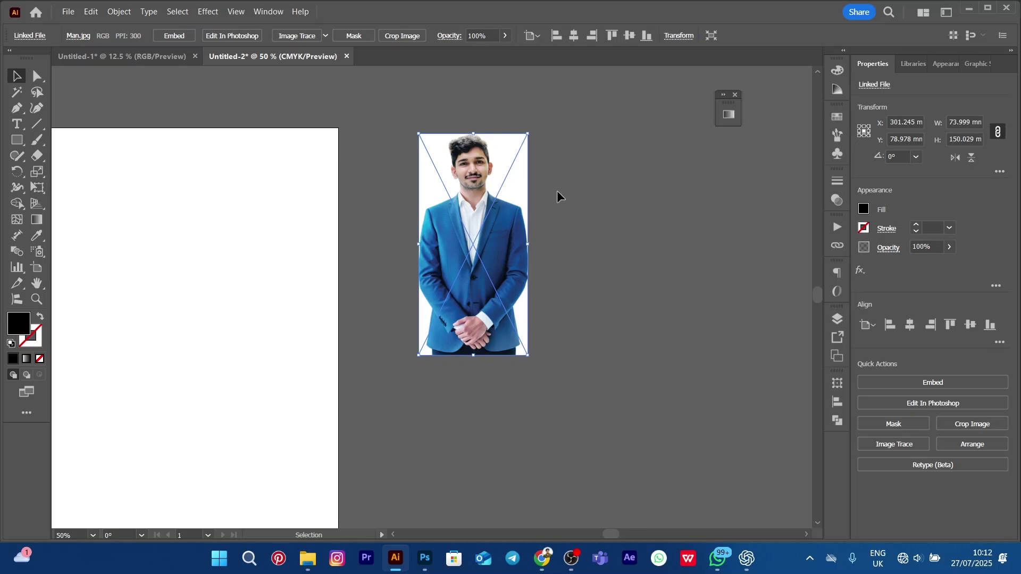
click(172, 36)
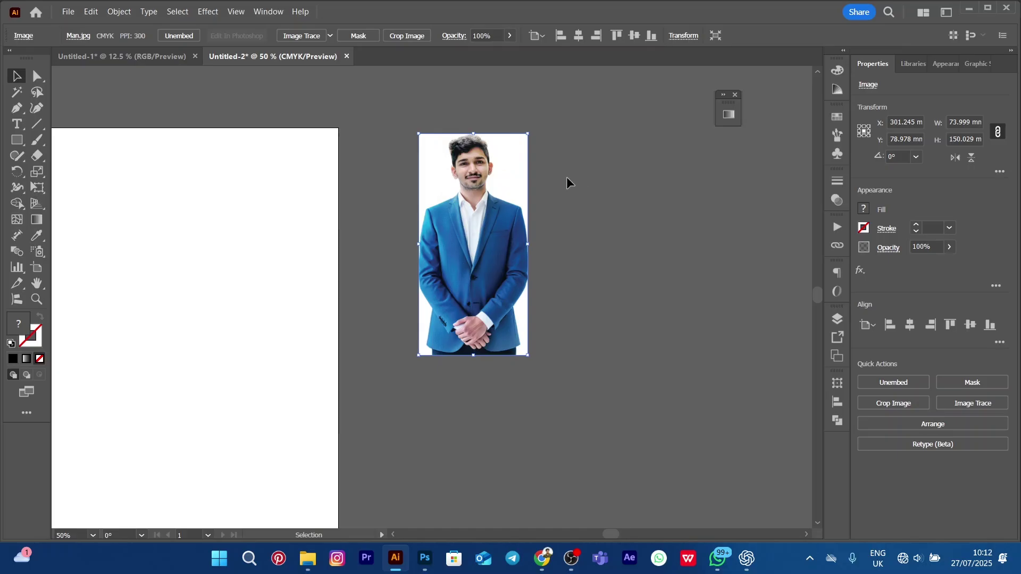
- Move the embedded photo beside the artboard's upper right, to about X 307 mm, Y 75 mm
mouse_move(466, 186)
mouse_down()
mouse_move(500, 198)
mouse_move(489, 186)
mouse_move(309, 192)
mouse_move(481, 186)
mouse_up()
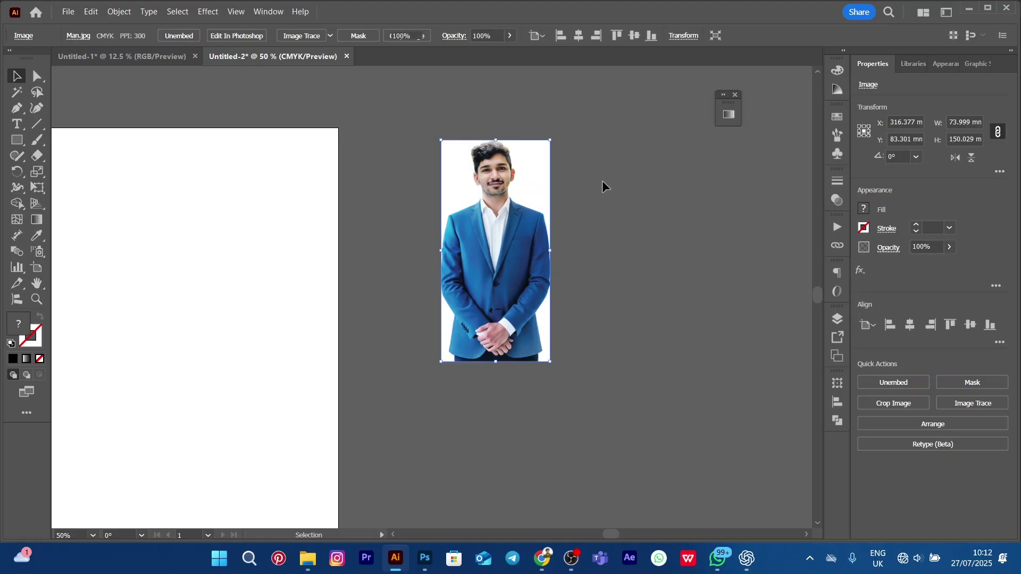
click(602, 180)
click(466, 186)
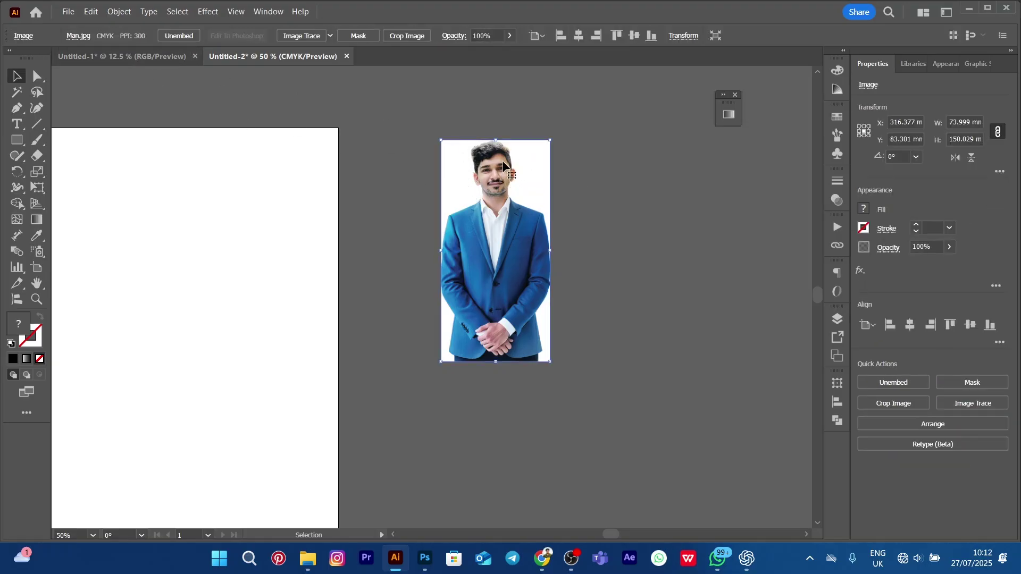
drag(503, 162, 486, 159)
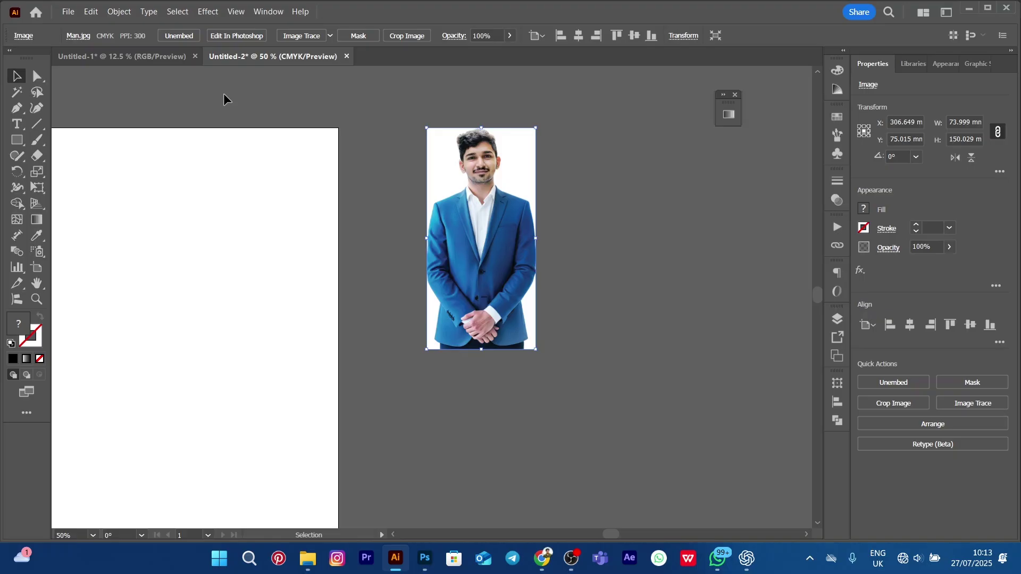
click(174, 34)
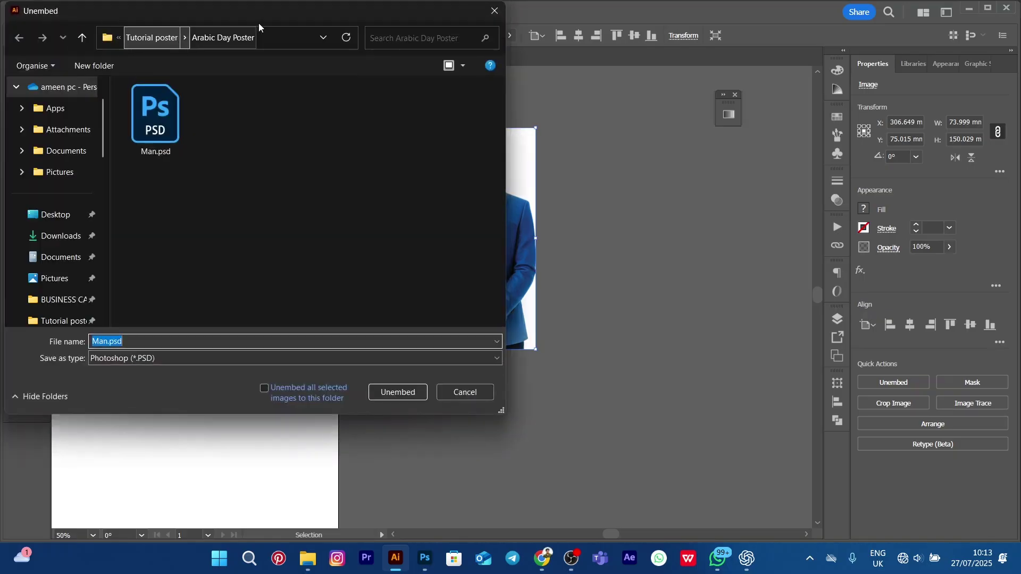
click(484, 11)
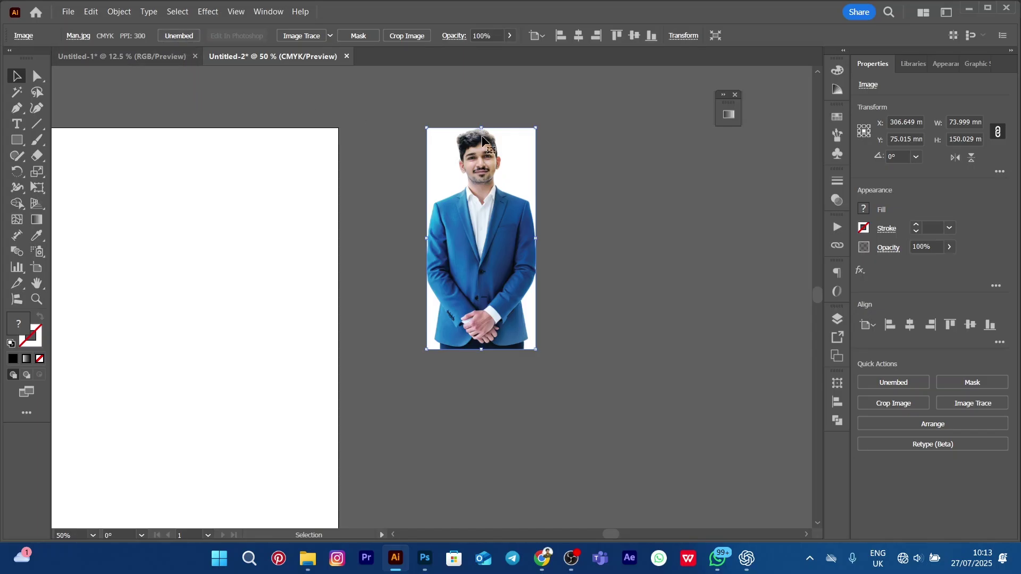
click(671, 190)
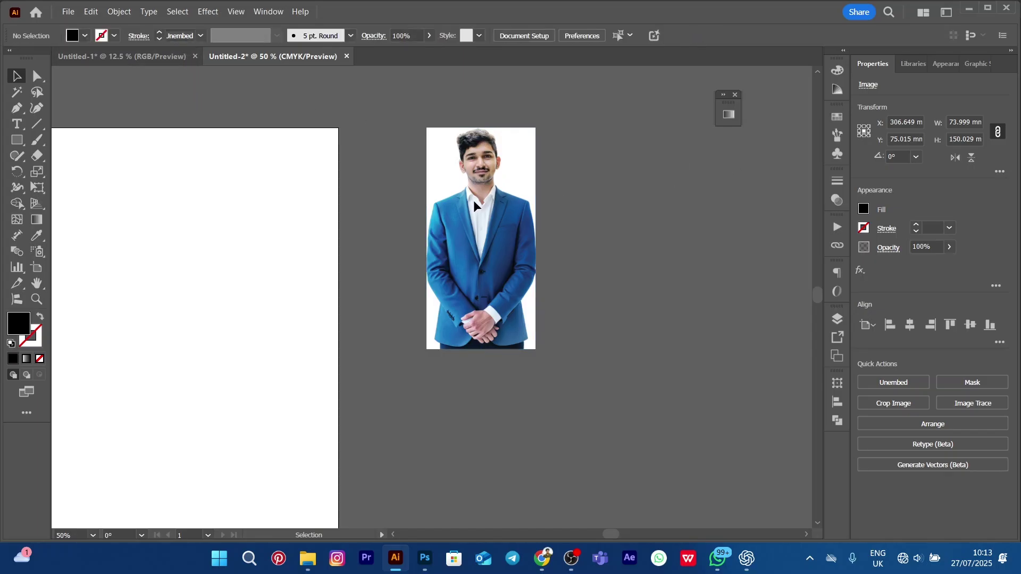
click(483, 175)
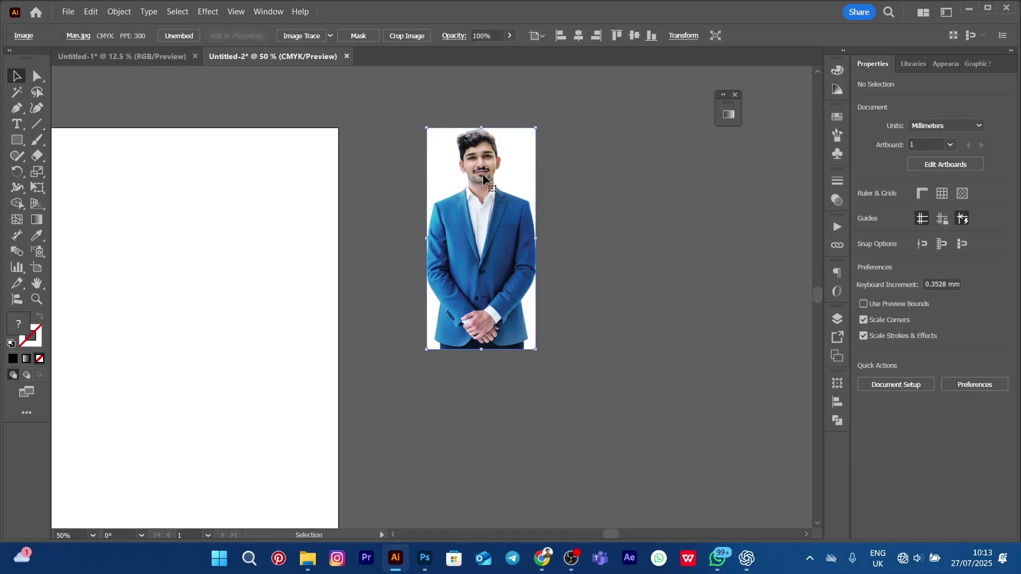
- Unembed the man's photo as Man.psd in the Arabic Day Poster folder, replacing the existing file
click(180, 35)
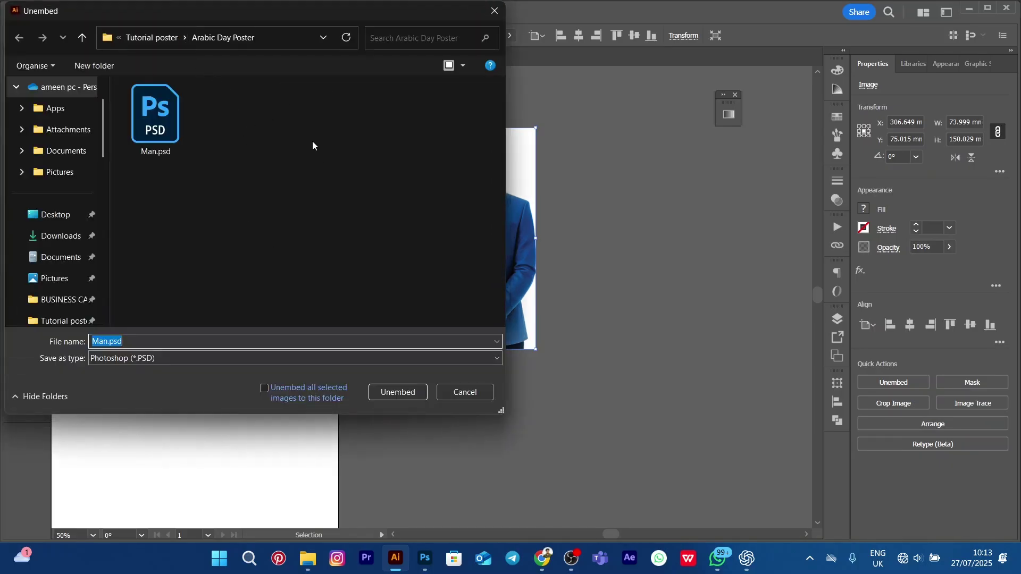
drag(256, 18, 766, 112)
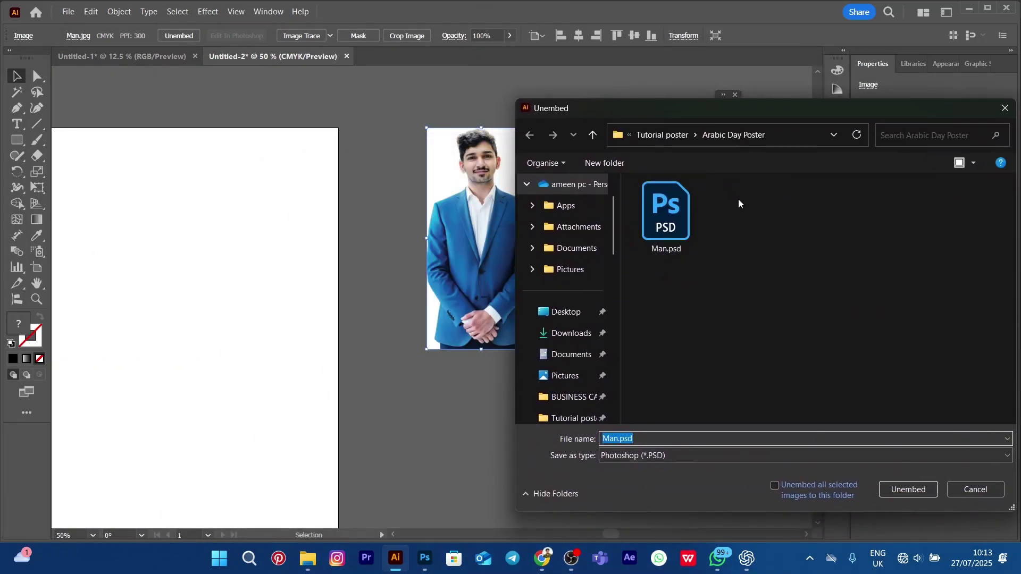
click(672, 212)
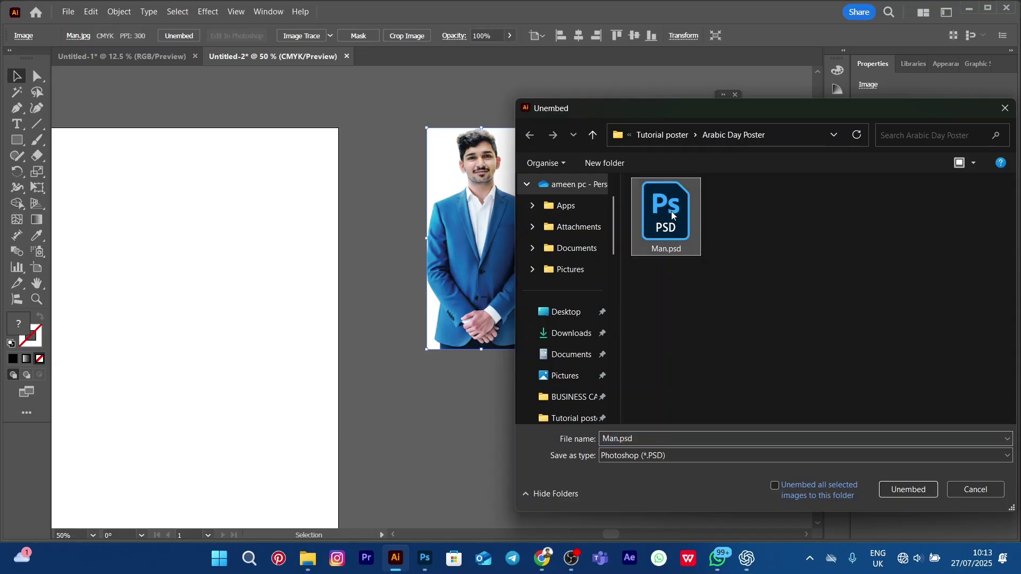
click(902, 490)
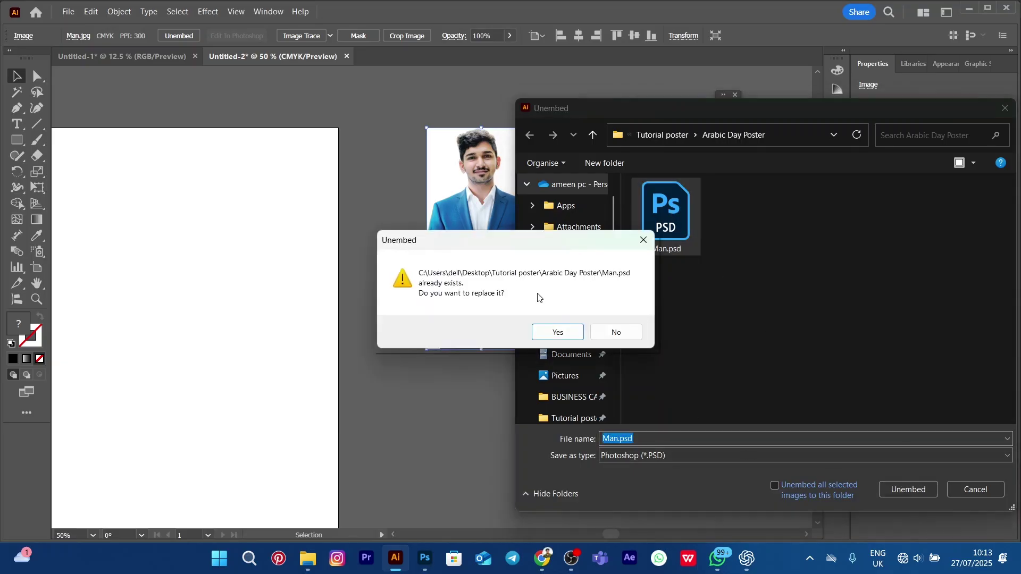
click(568, 333)
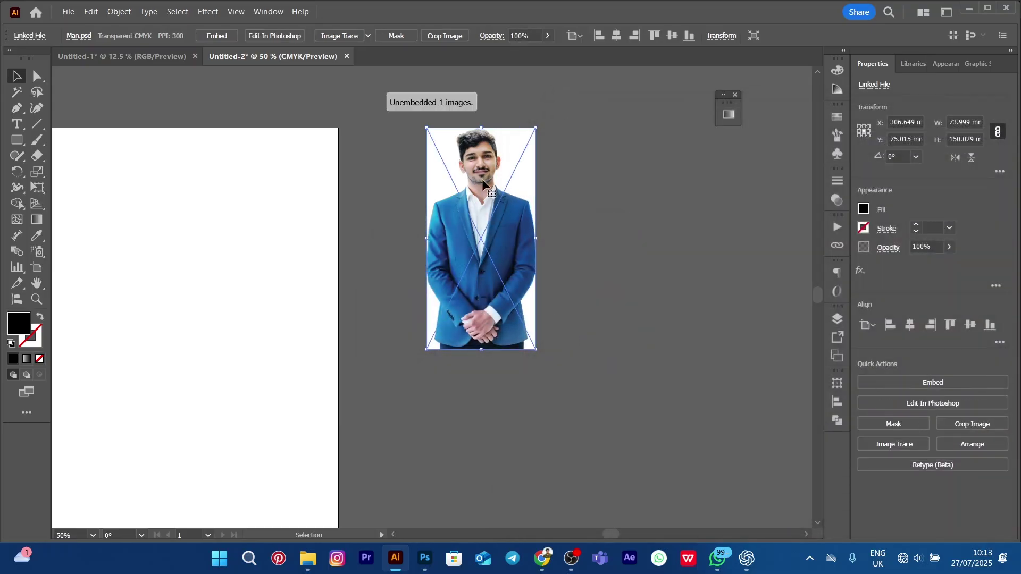
- Move the linked photo to about X 293 mm, Y 76 mm and open it in Photoshop for editing
drag(483, 173, 488, 187)
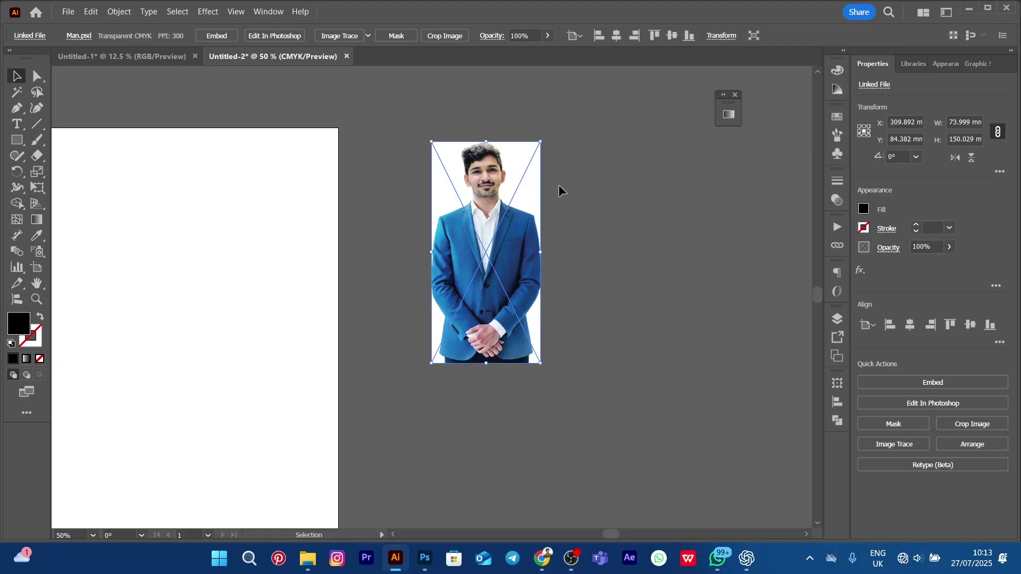
drag(490, 188, 466, 175)
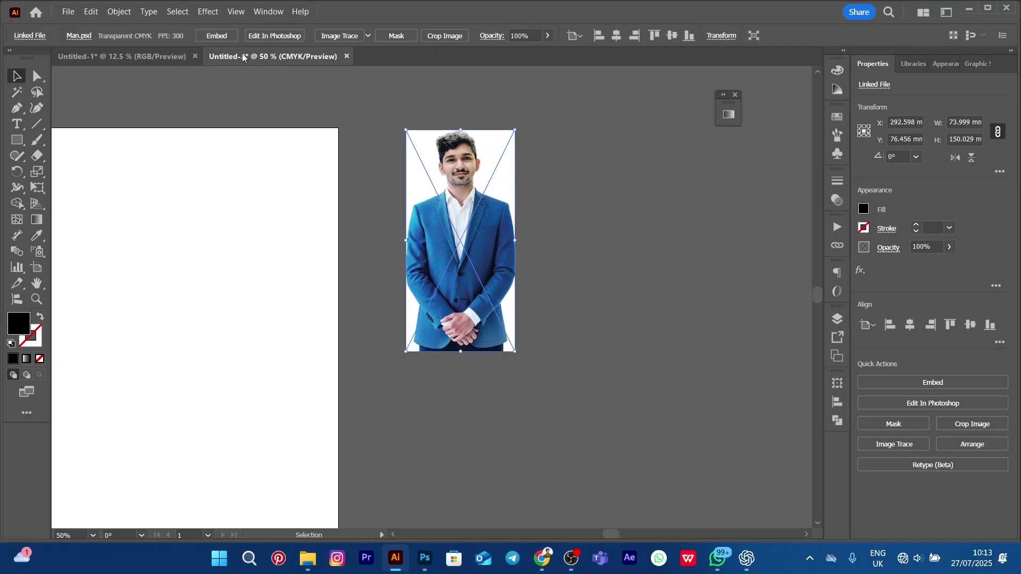
click(267, 36)
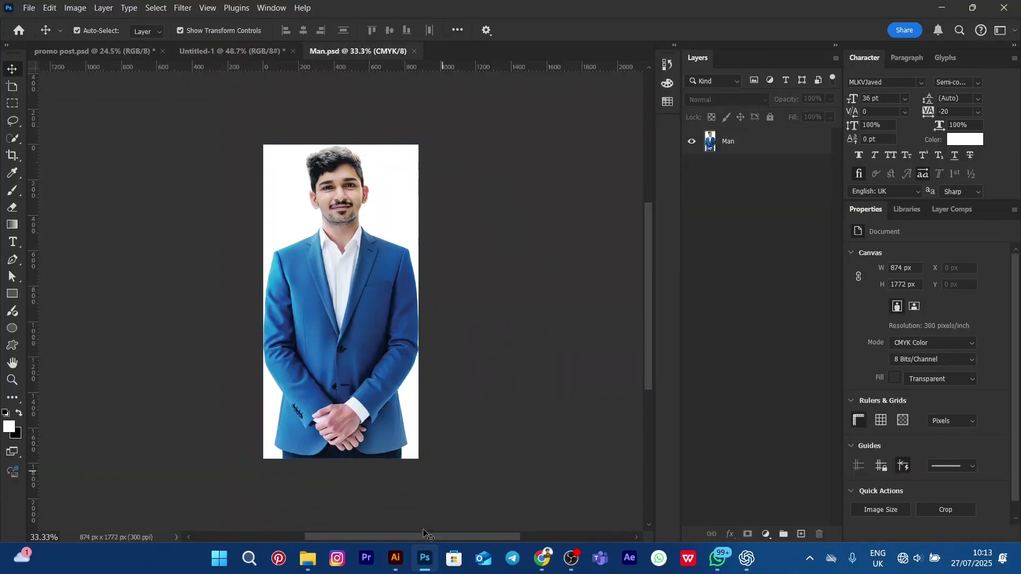
click(396, 559)
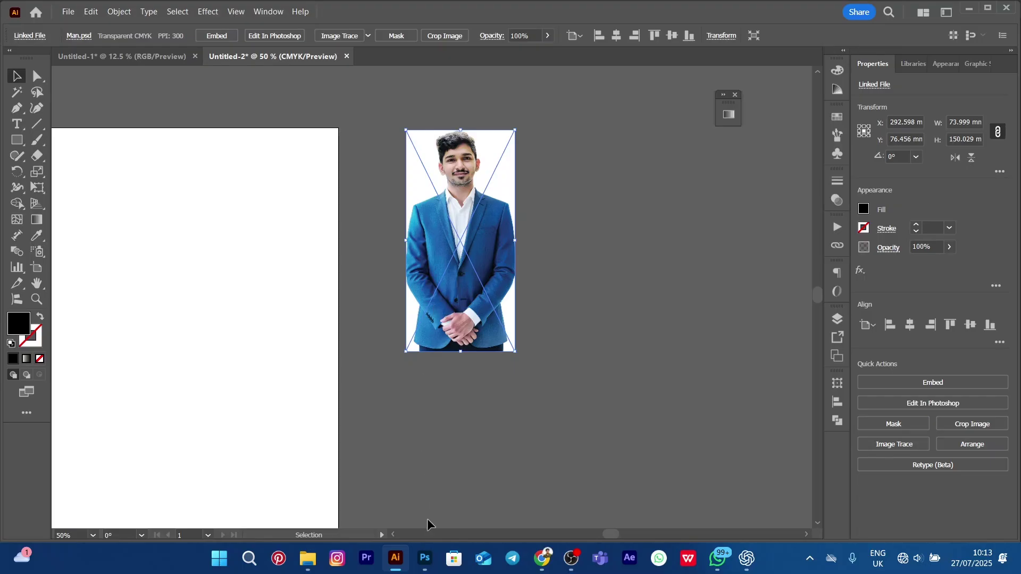
click(425, 558)
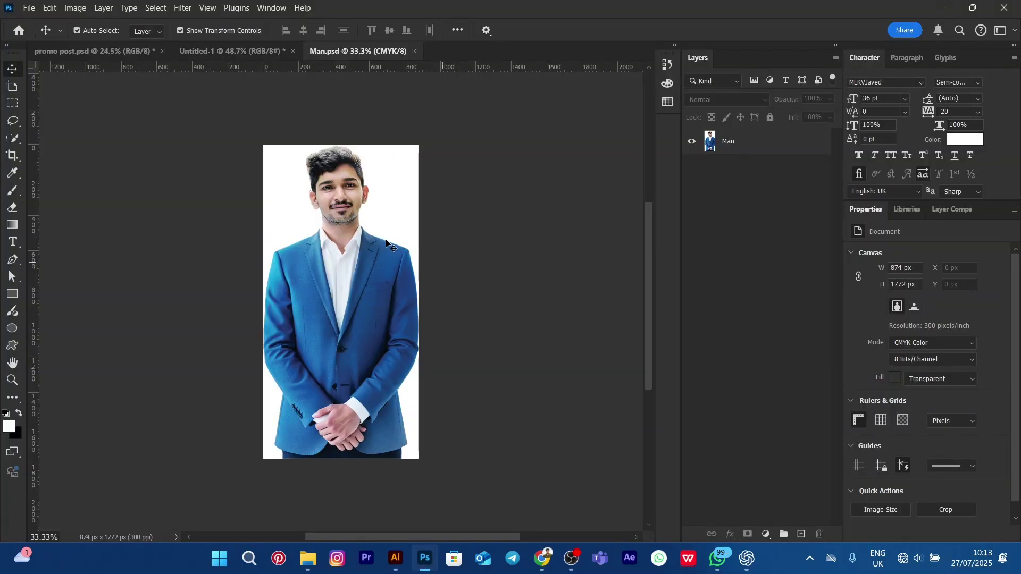
- Select the subject on the Man layer and hide the white background with a layer mask
click(364, 255)
scroll(330, 248, up, 1)
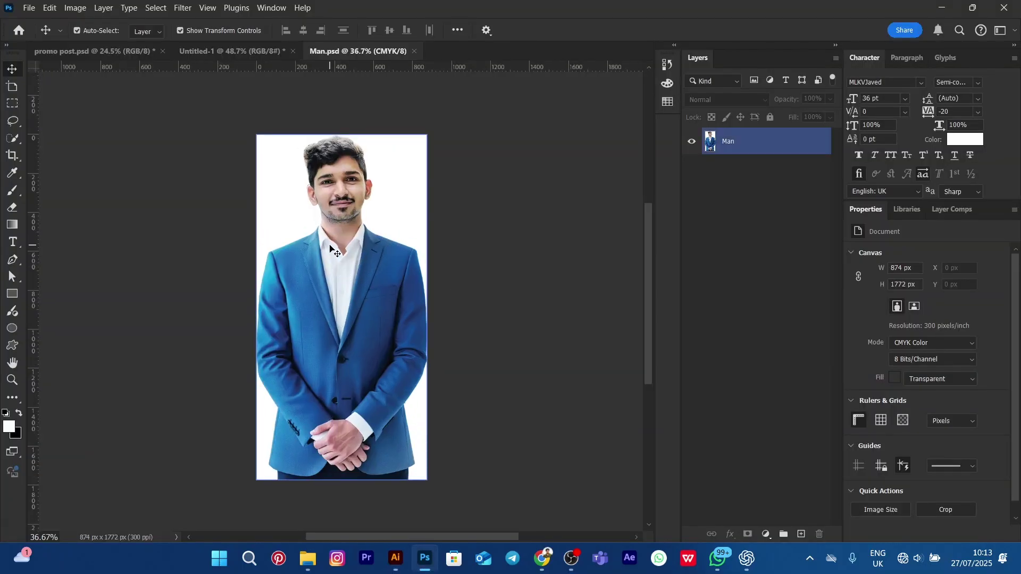
click(260, 117)
click(158, 5)
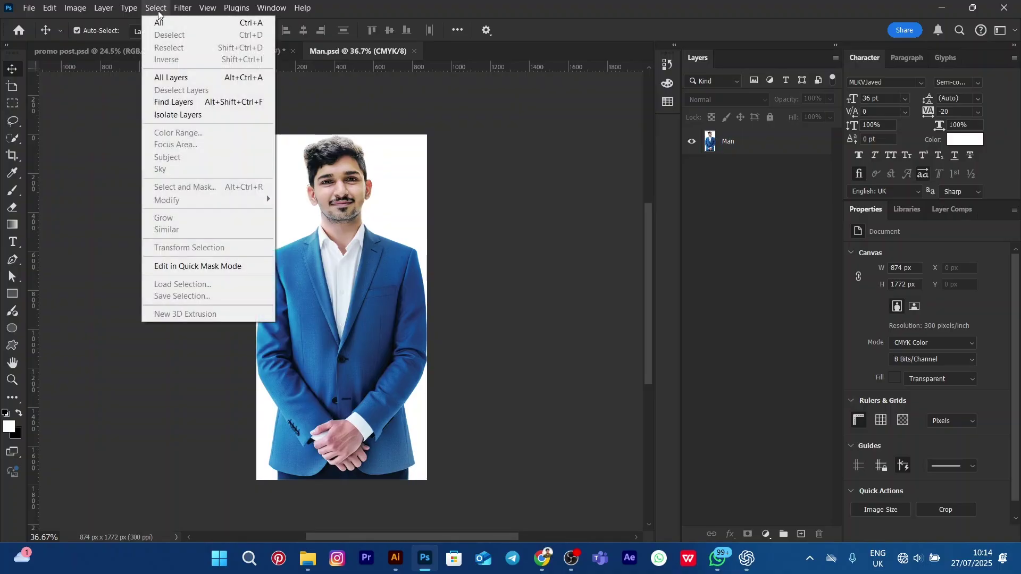
click(159, 17)
click(160, 7)
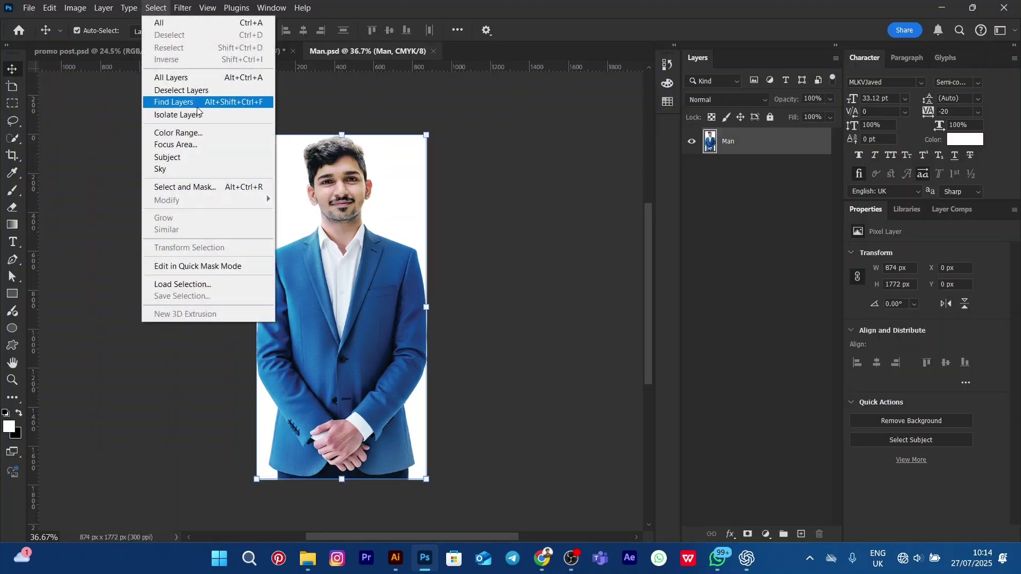
click(202, 156)
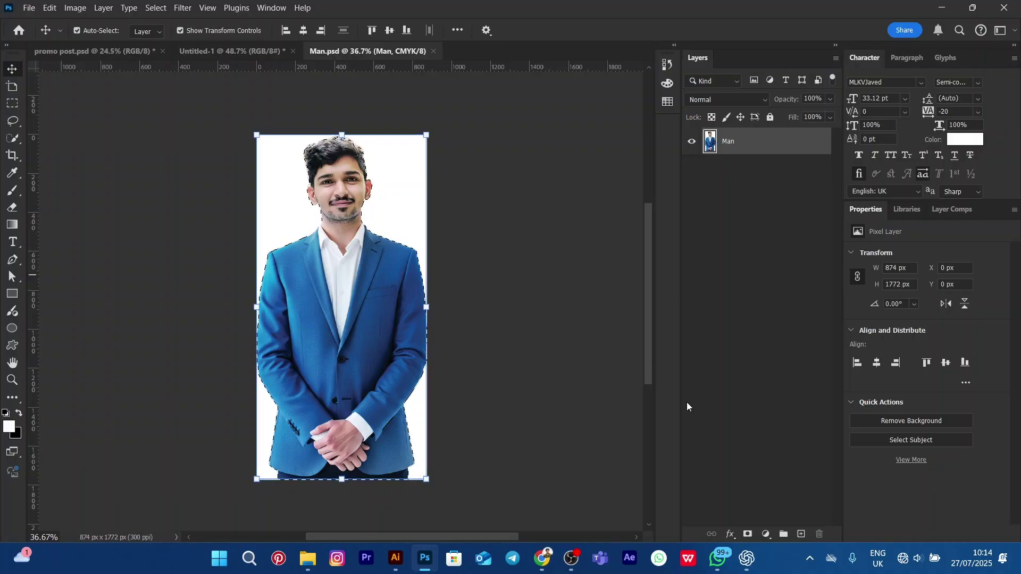
click(748, 534)
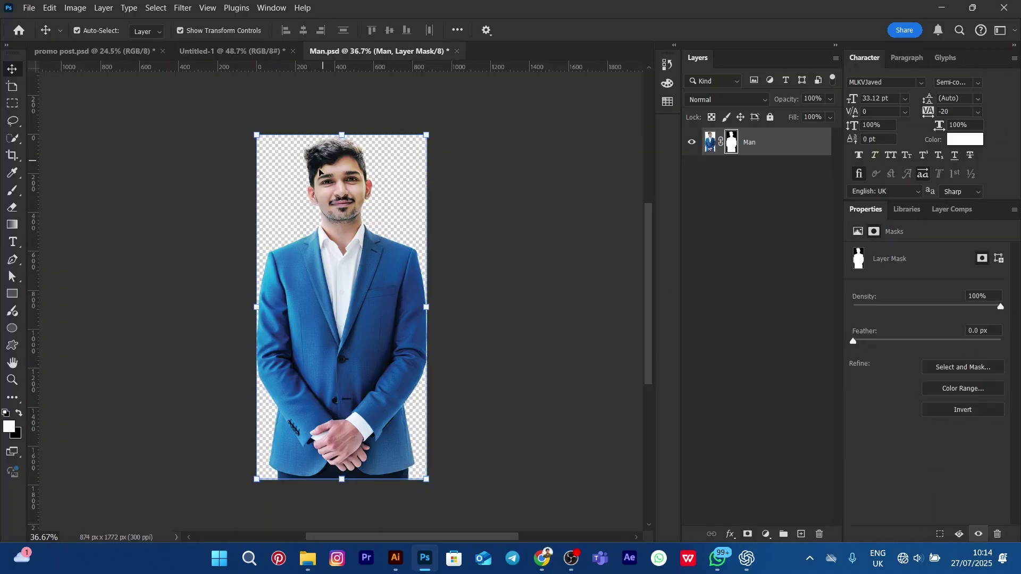
- Inspect the man's masked cutout up close and save Man.psd
click(461, 191)
scroll(462, 191, up, 4)
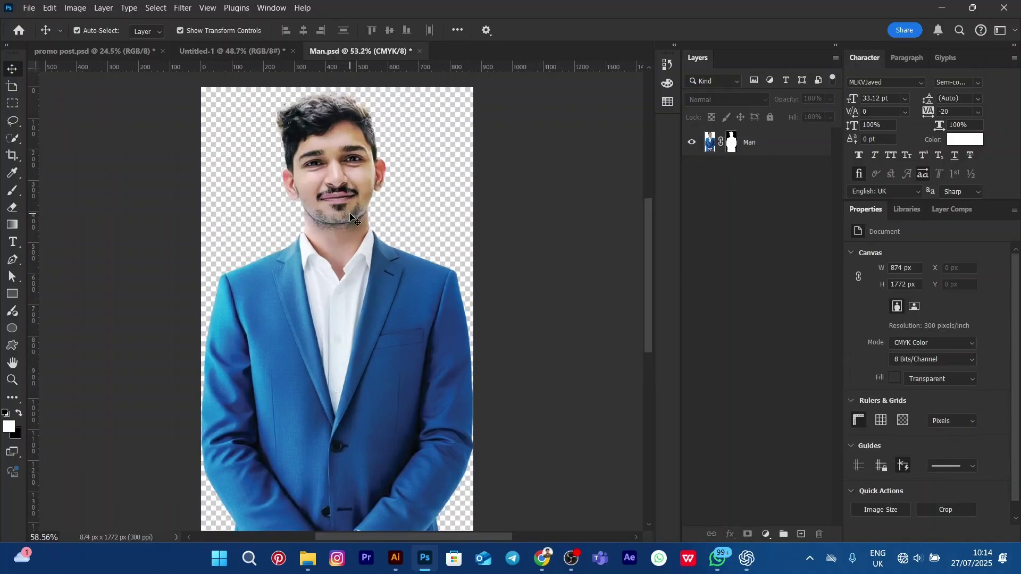
scroll(420, 191, down, 2)
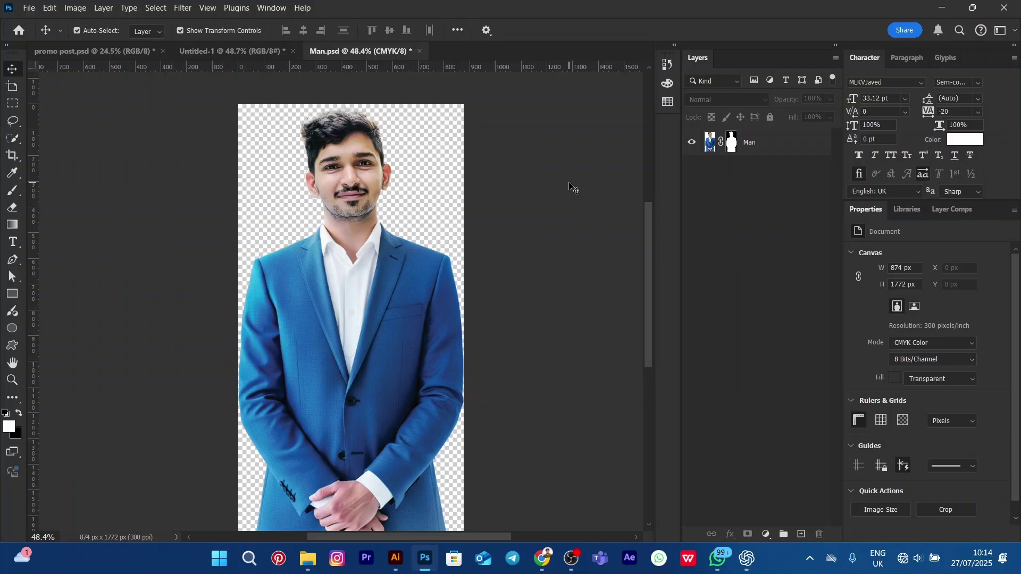
key(ctrl+s)
click(29, 8)
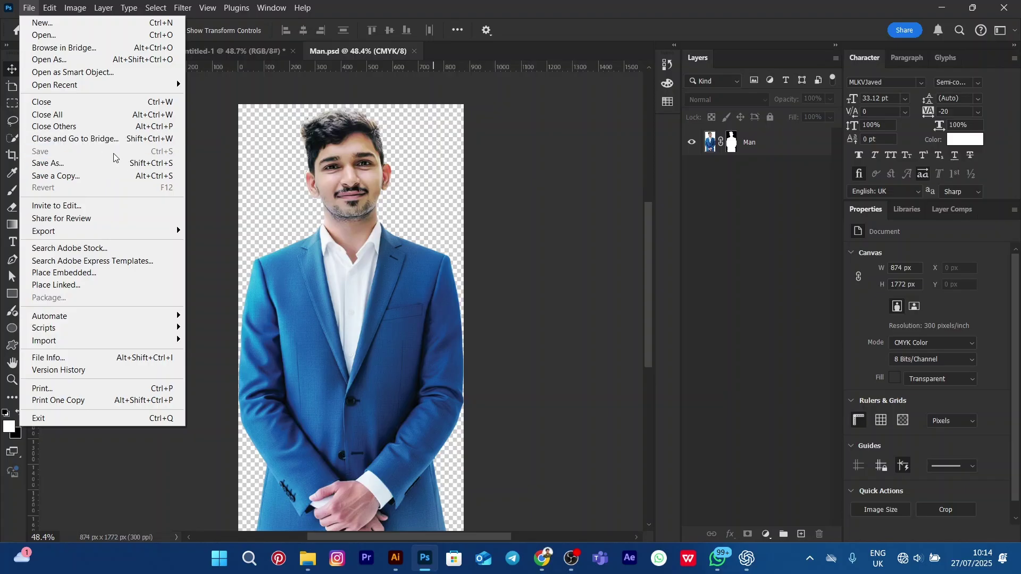
click(516, 178)
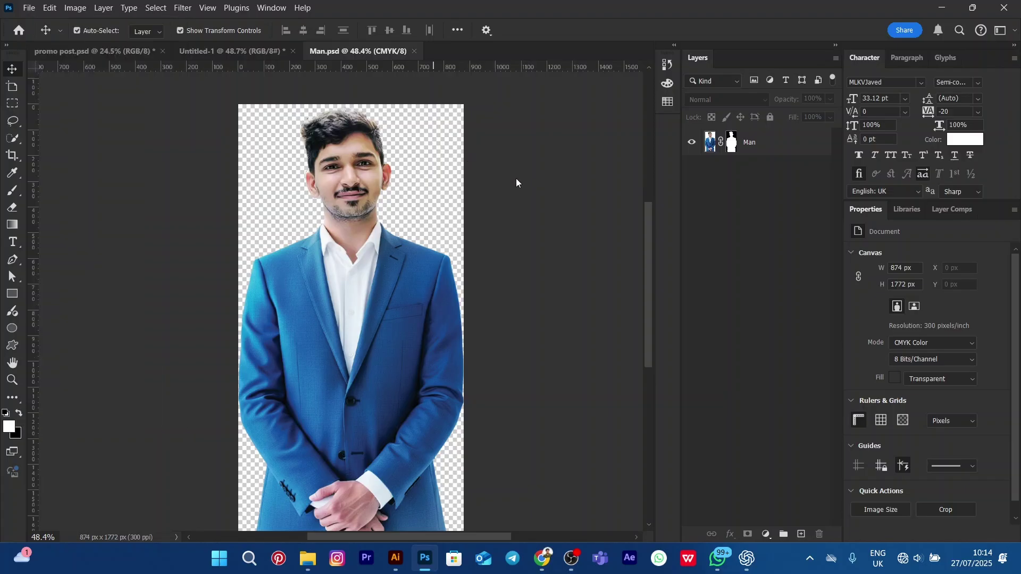
- Switch back to Illustrator, update the modified photo link in Untitled-2, and leave the cutout deselected
click(404, 556)
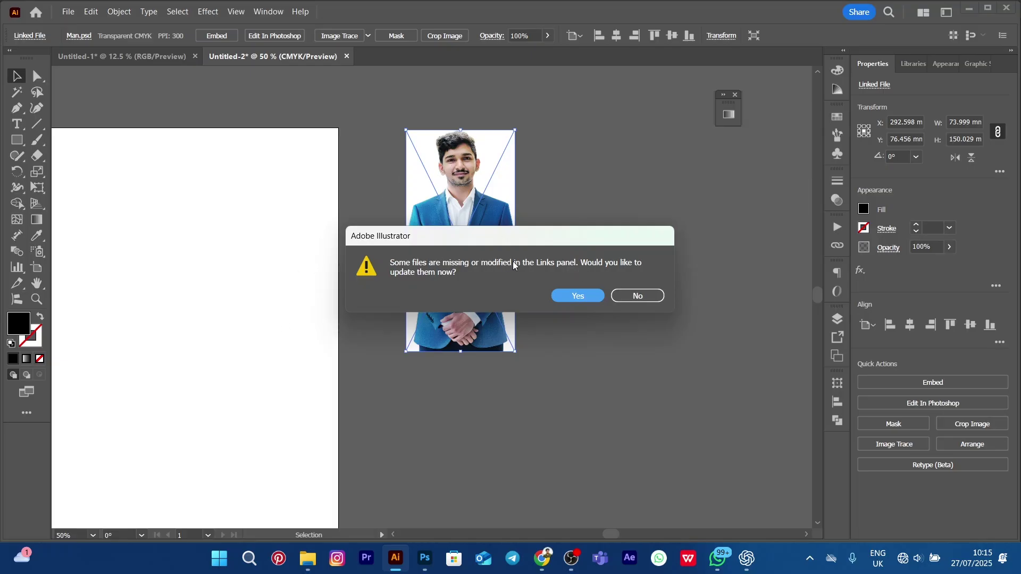
click(562, 296)
click(585, 163)
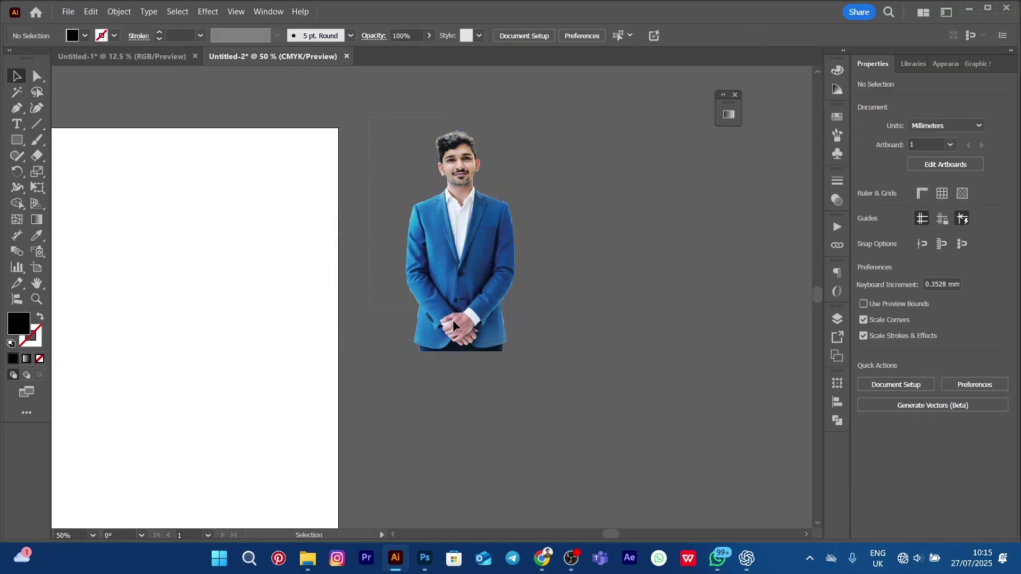
drag(582, 407, 582, 407)
click(698, 275)
click(479, 255)
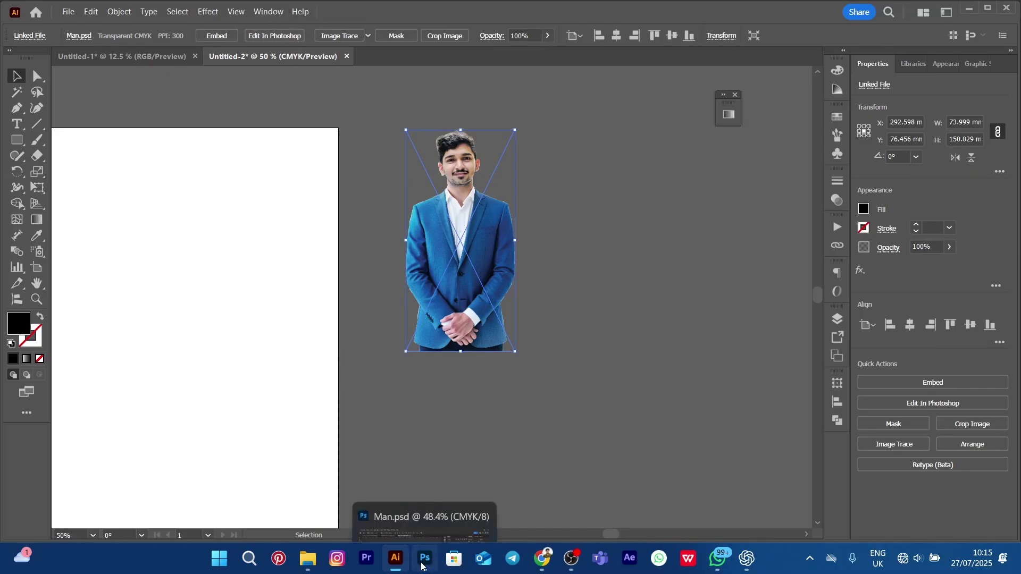
click(640, 262)
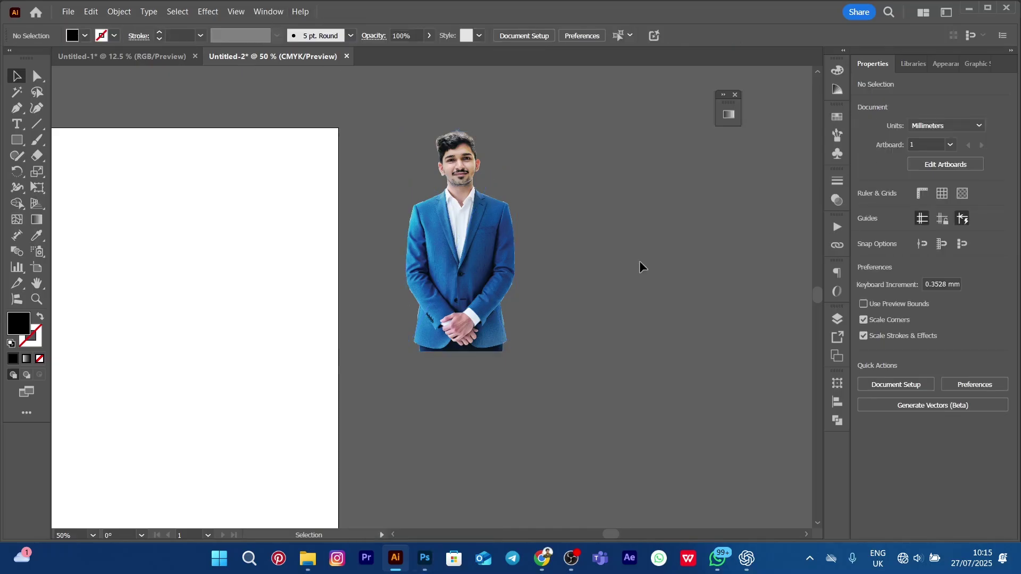
- Compare the masked Man.psd in Photoshop with its updated linked copy in Illustrator, ending in Illustrator
click(425, 559)
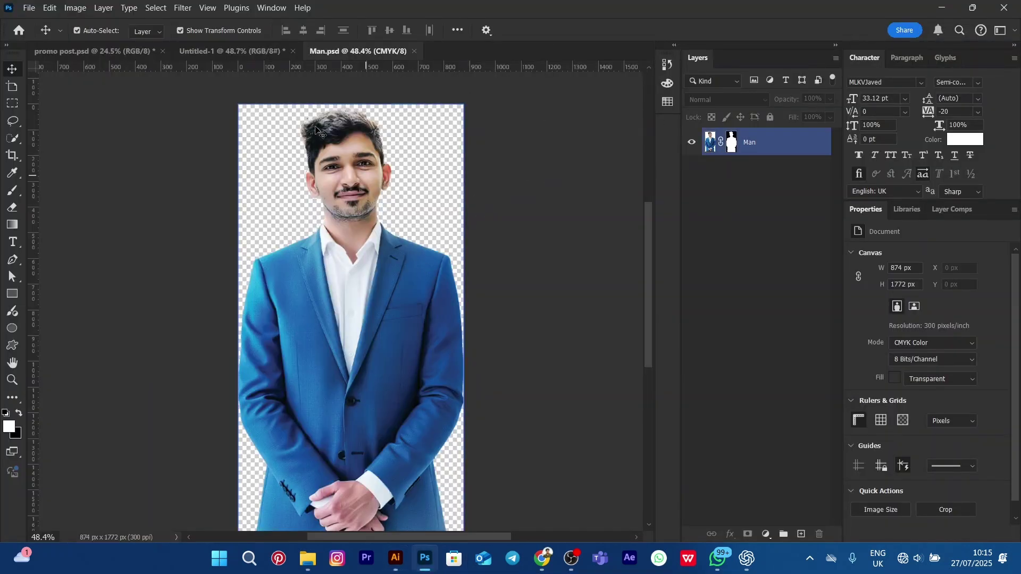
drag(375, 234, 493, 196)
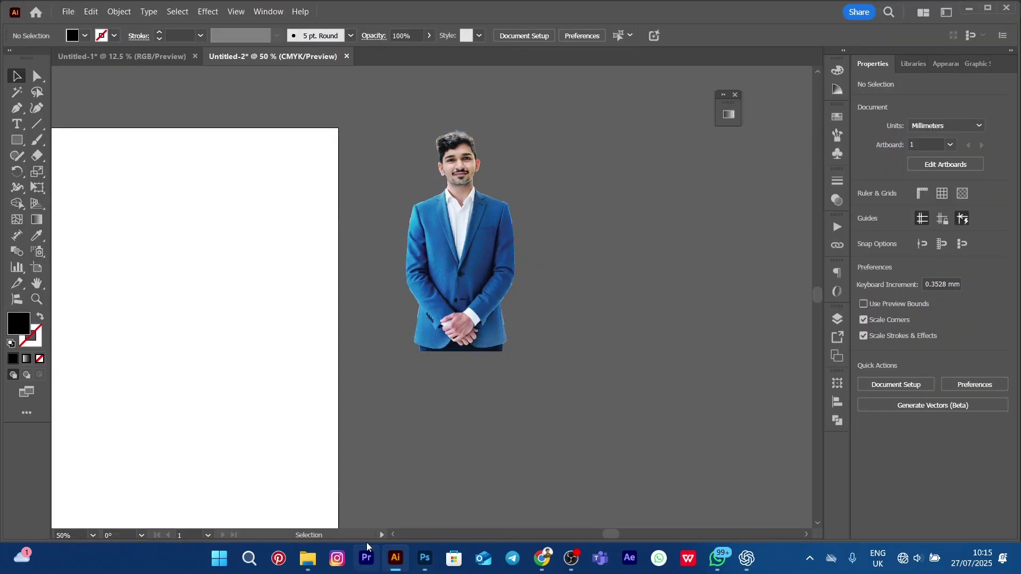
click(424, 559)
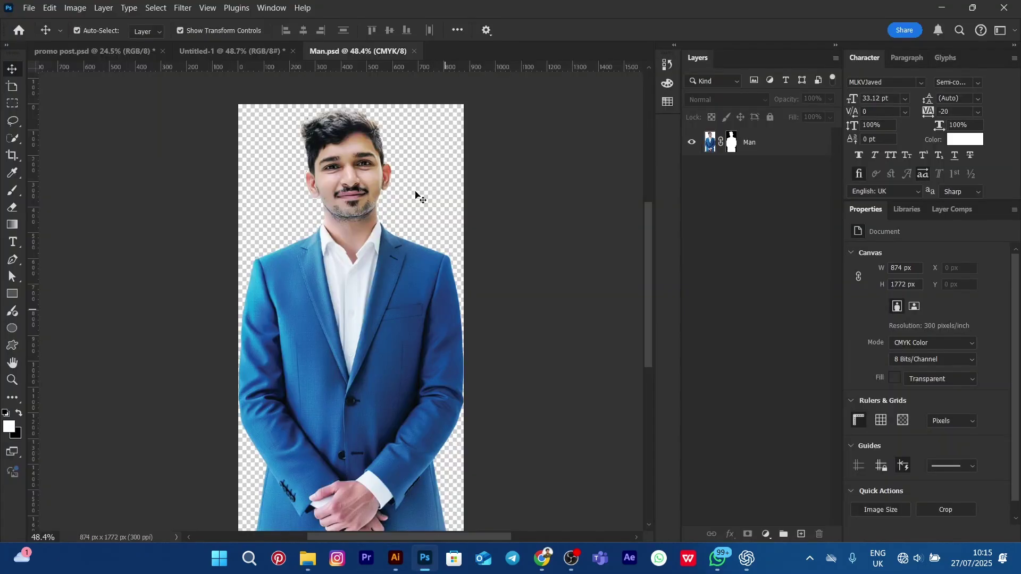
click(395, 558)
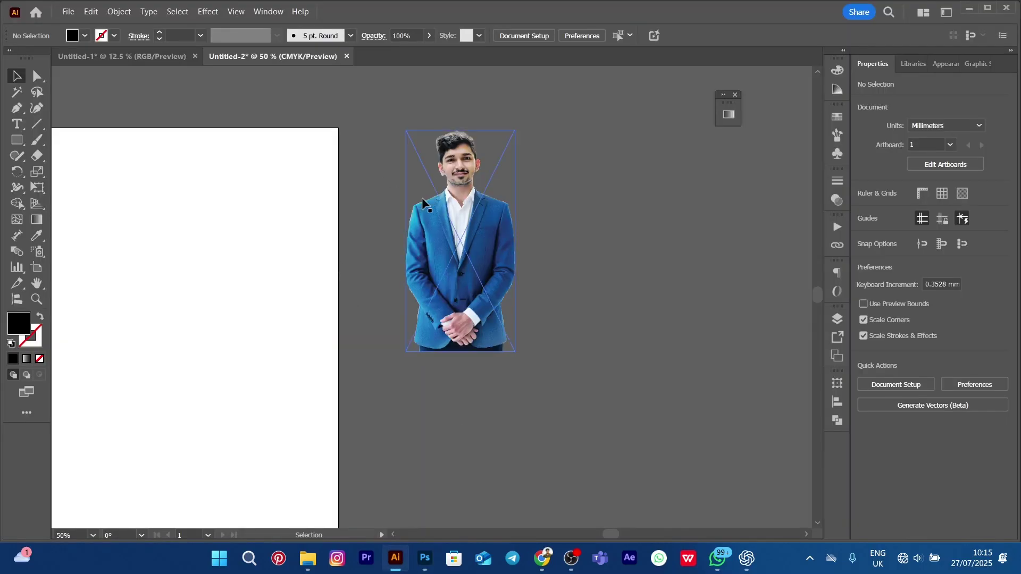
- Move the man's cutout onto the artboard's upper right area, at about X 149 mm, Y 101 mm
scroll(565, 221, down, 2)
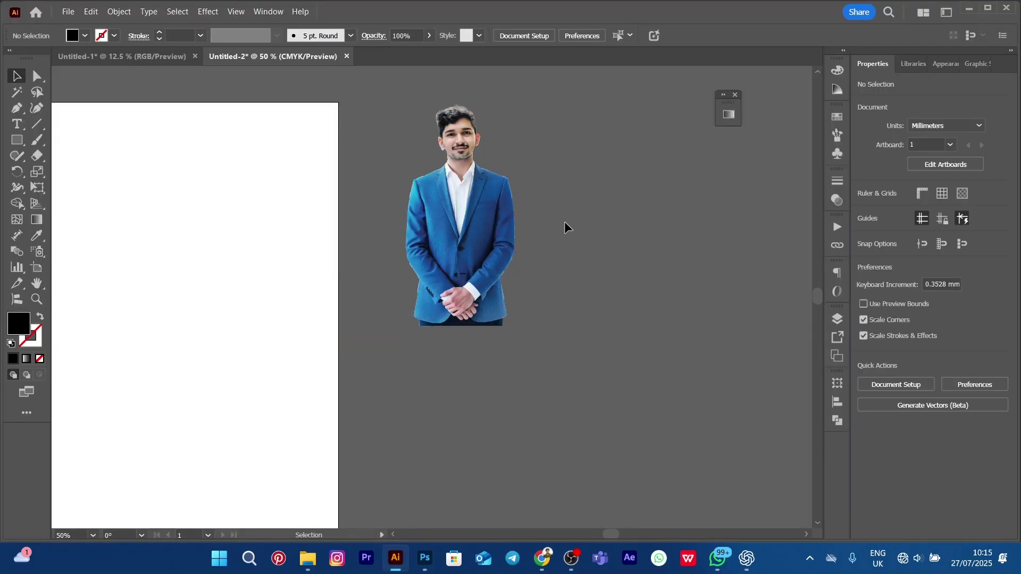
scroll(564, 221, down, 1)
click(511, 225)
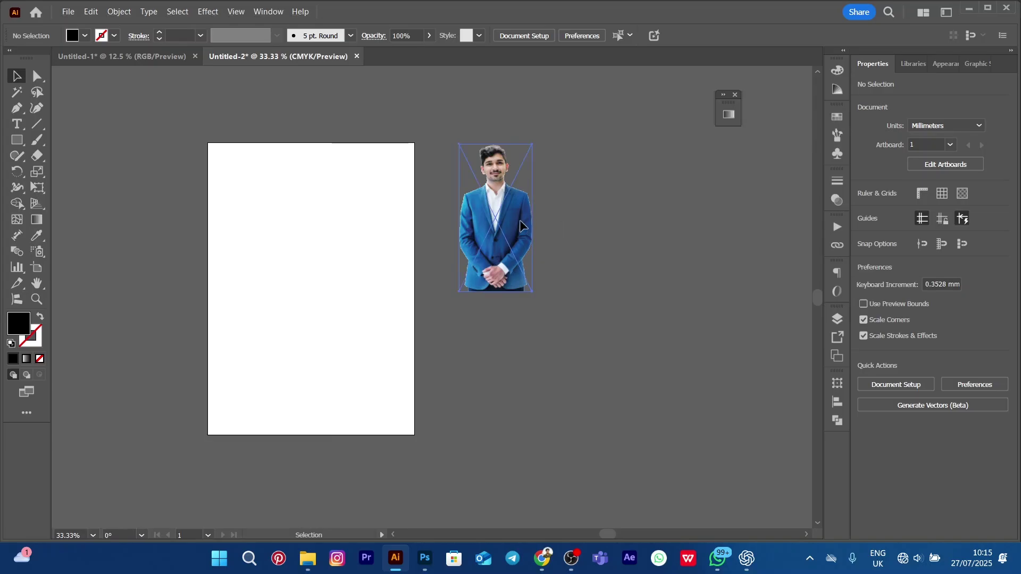
drag(510, 224, 399, 243)
key(space)
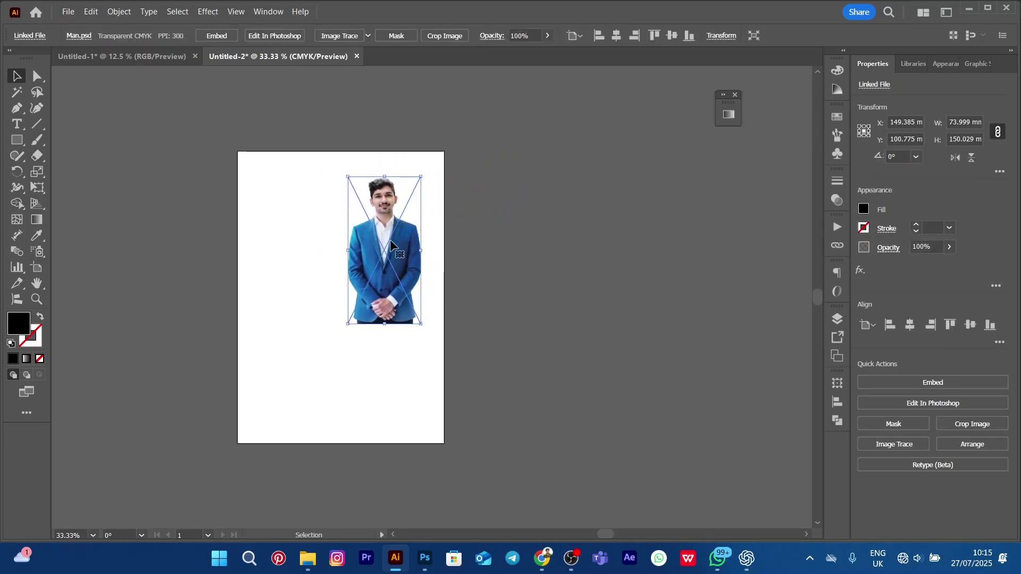
scroll(390, 250, up, 1)
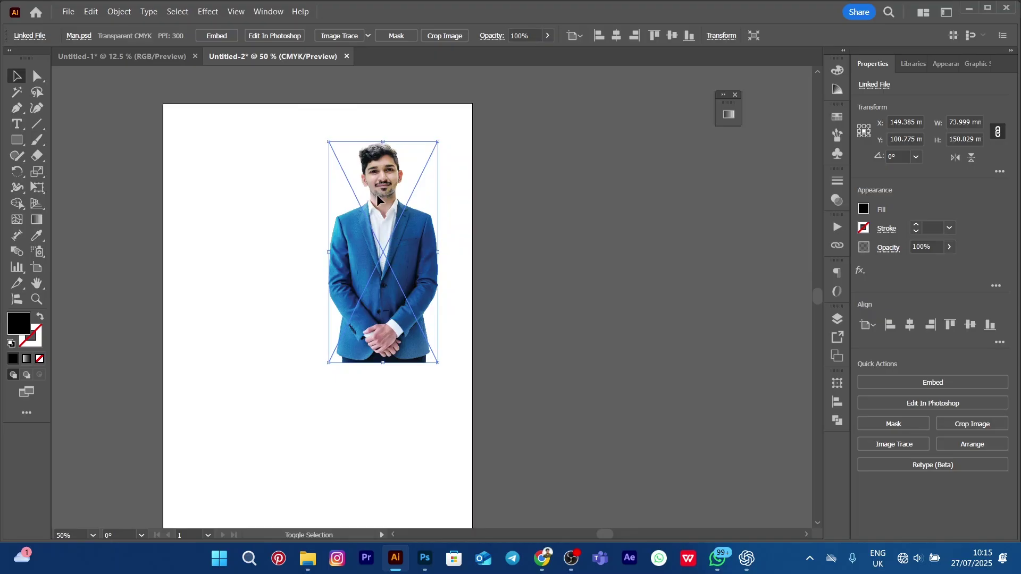
- Enlarge the man's cutout proportionally to about 79 by 161 mm and reposition it at about X 148 mm, Y 110 mm
drag(383, 142, 384, 126)
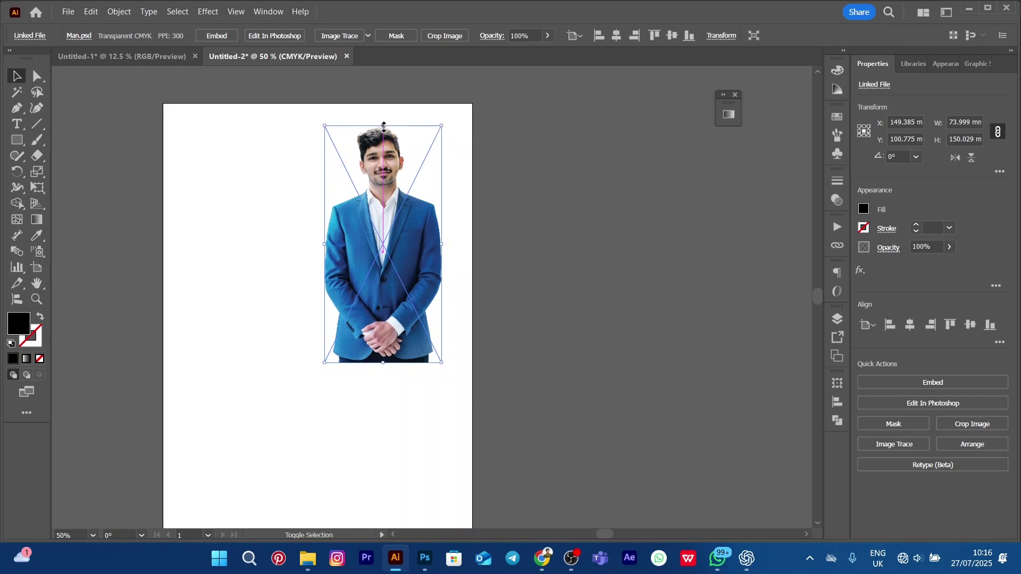
drag(379, 184, 377, 199)
drag(508, 192, 549, 194)
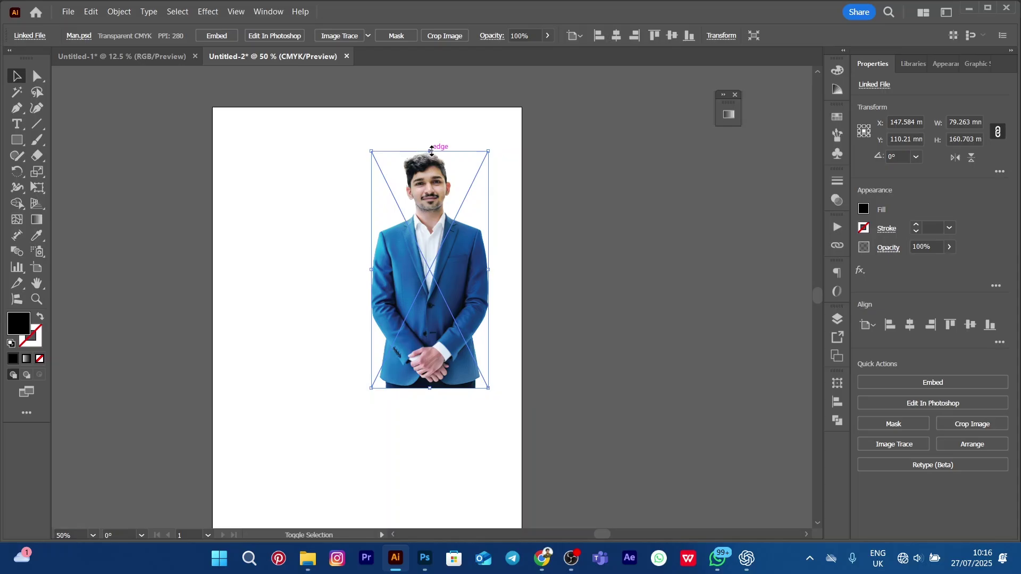
- Enlarge the cutout slightly more from its upper edge, shift it a little left, and leave it deselected
drag(431, 152, 432, 144)
click(589, 155)
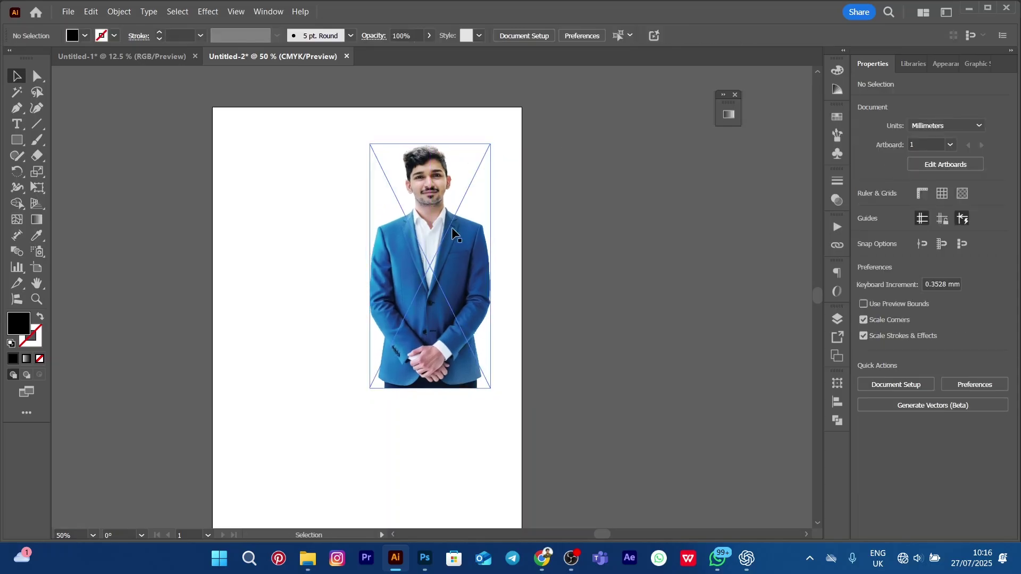
drag(446, 229, 430, 228)
click(556, 196)
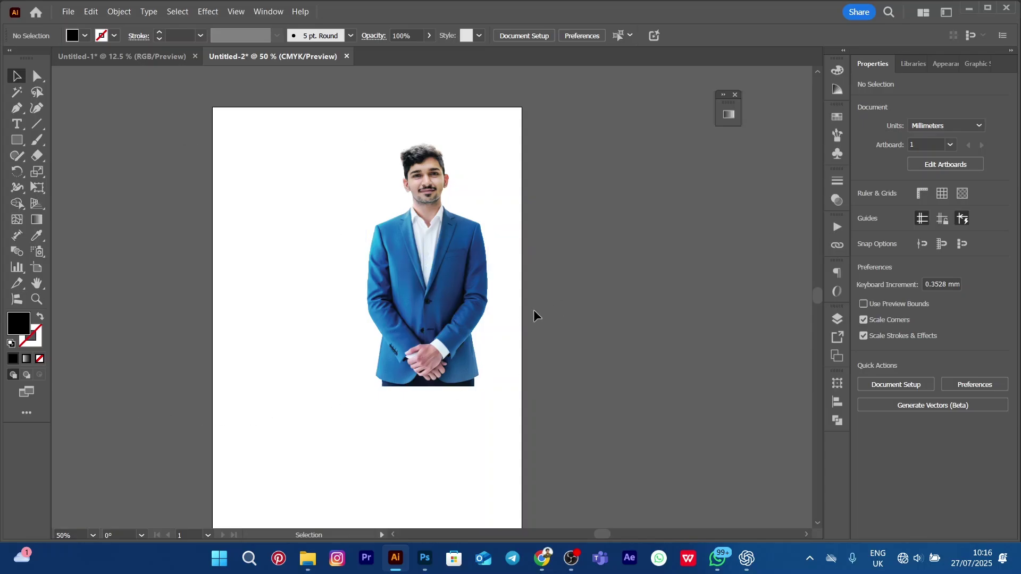
- Draw a curved Pen path from about X 222 mm, Y 111 mm off the right edge to X -22 mm, Y 171 mm off the left
scroll(534, 313, down, 4)
scroll(534, 313, left, 1)
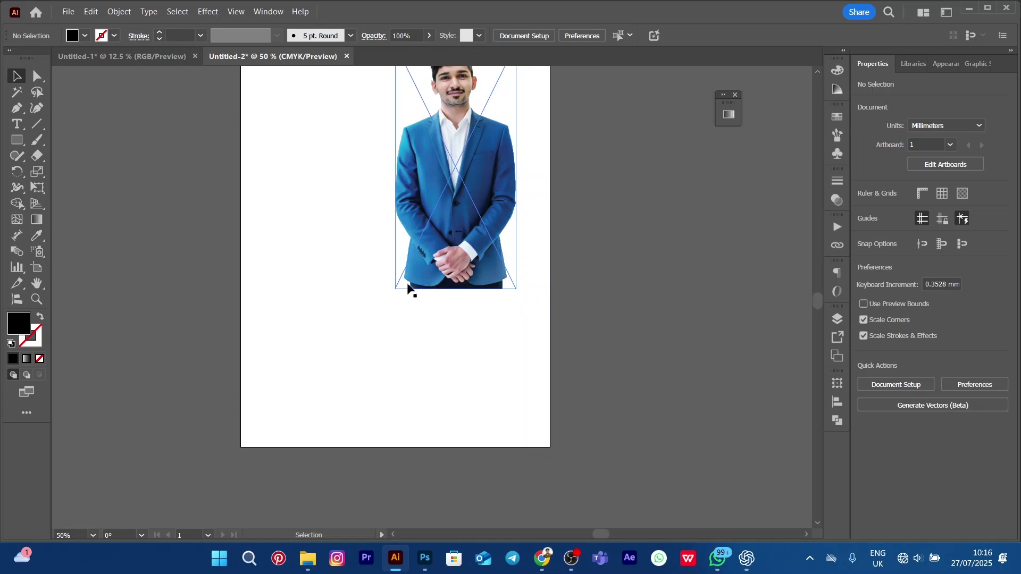
scroll(554, 193, up, 2)
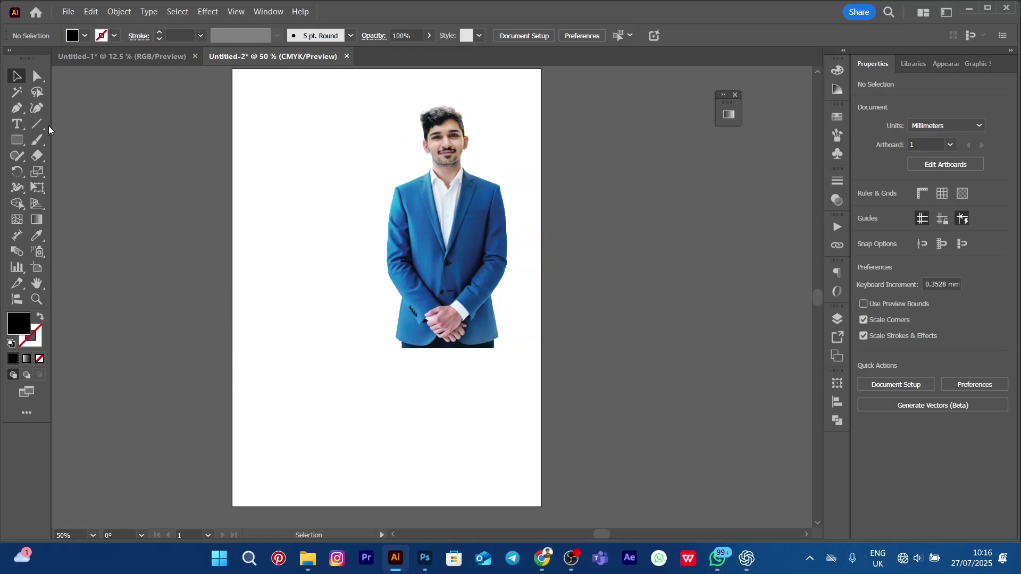
click(16, 107)
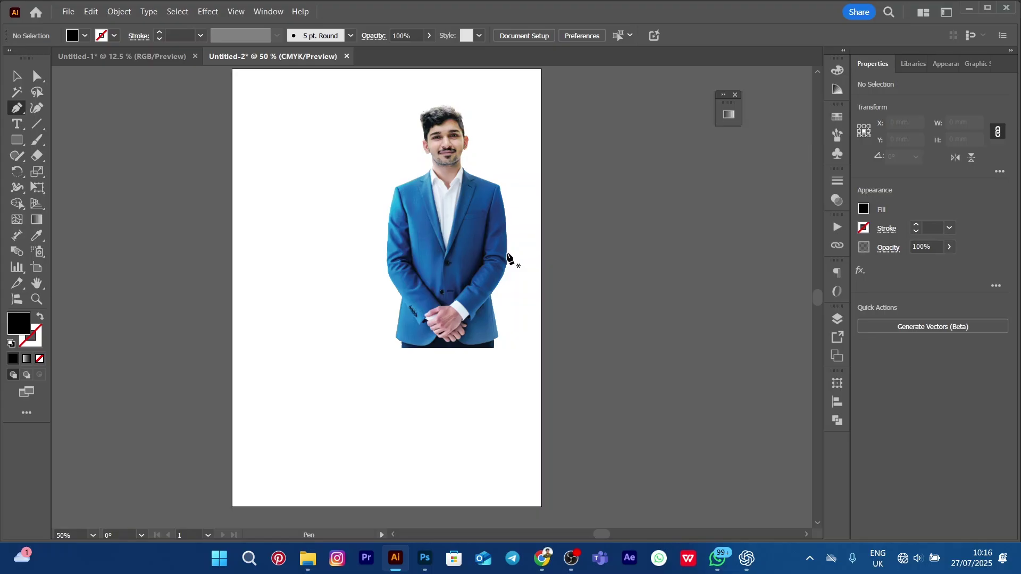
click(559, 232)
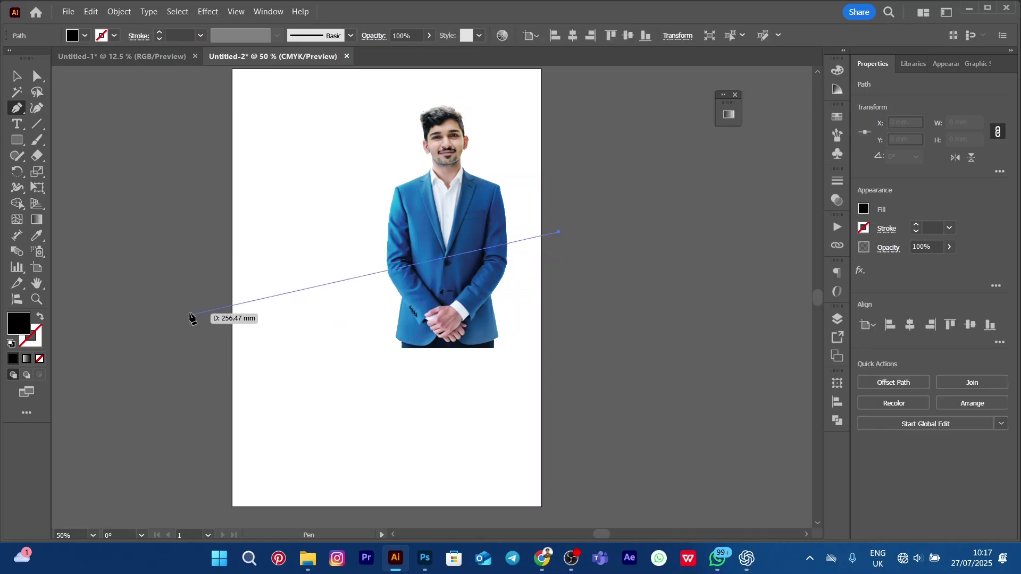
key(Escape)
drag(198, 321, 164, 365)
drag(275, 459, 190, 252)
key(space)
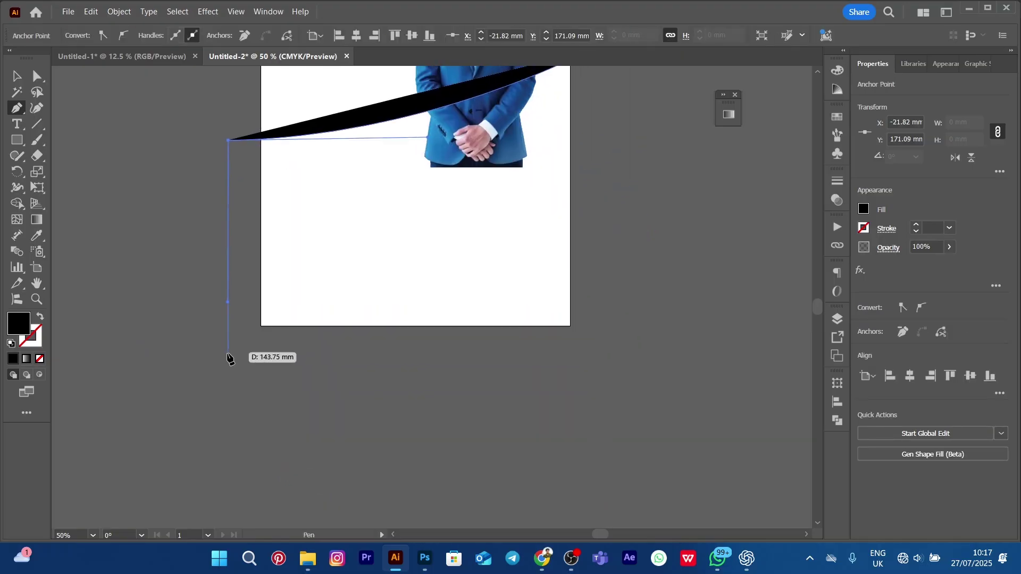
- Extend the path below the artboard with corners at about X -22 mm and X 232 mm, Y 325 mm, and close the black shape
click(229, 367)
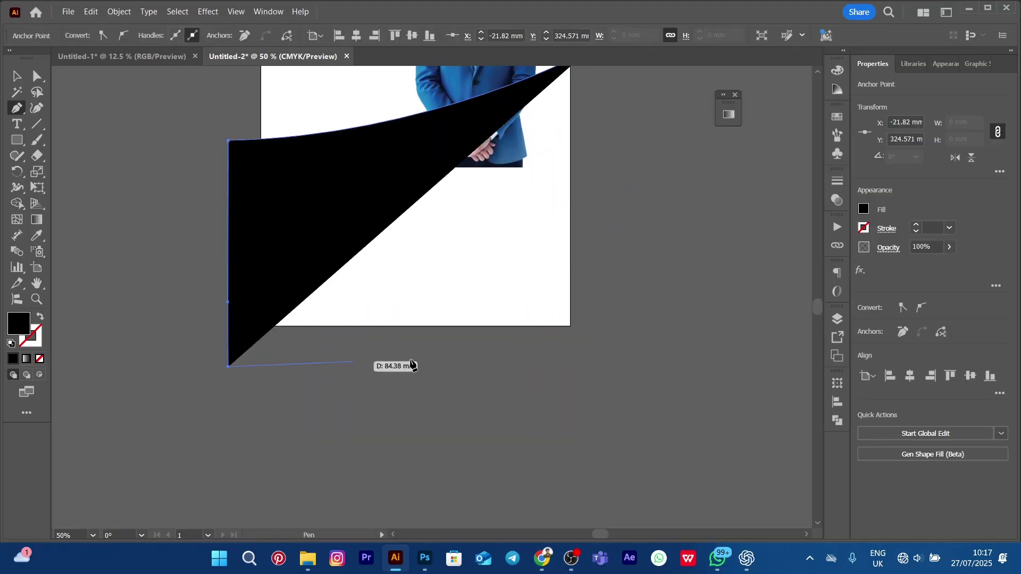
click(603, 366)
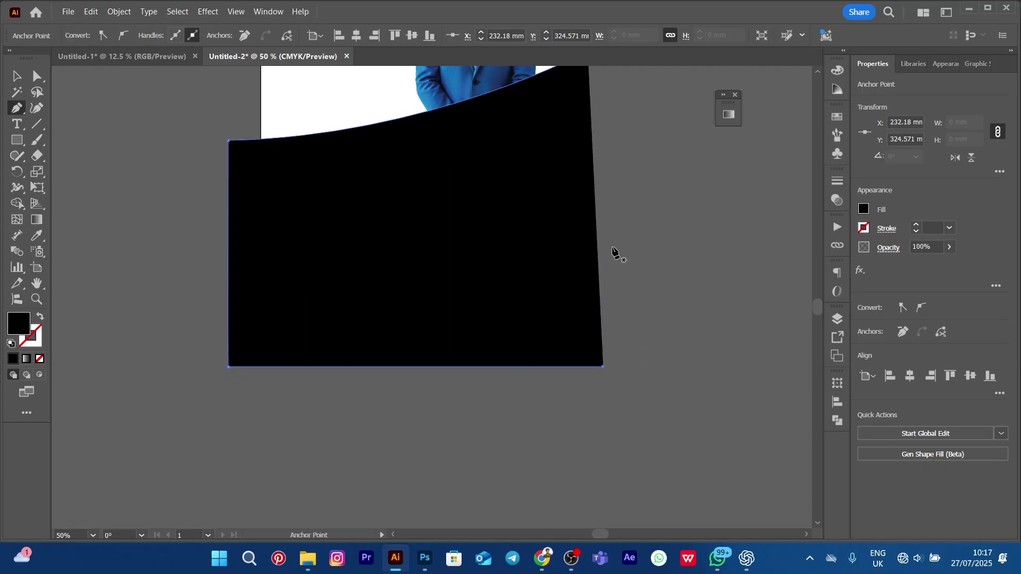
drag(607, 212, 602, 349)
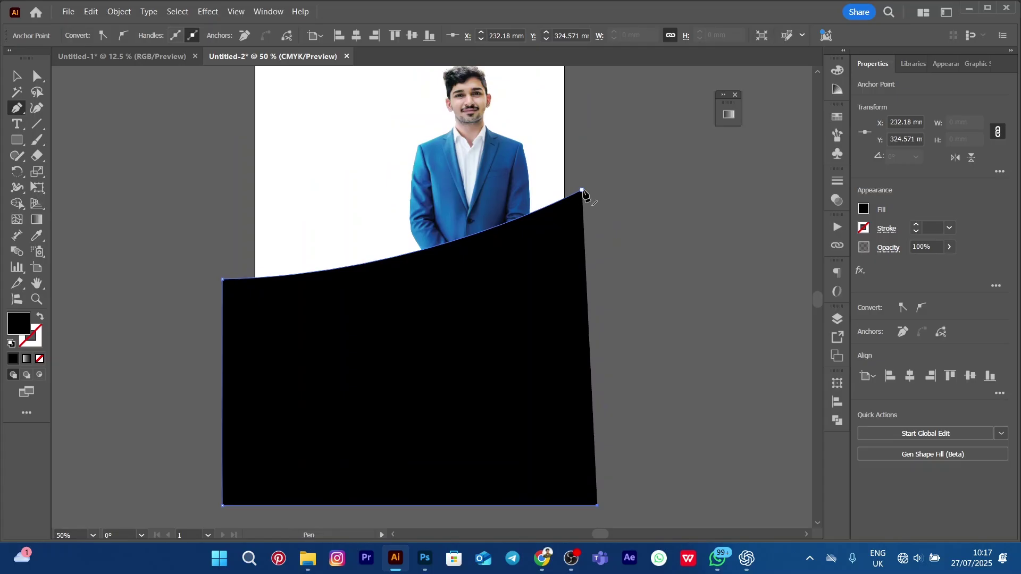
drag(581, 189, 584, 223)
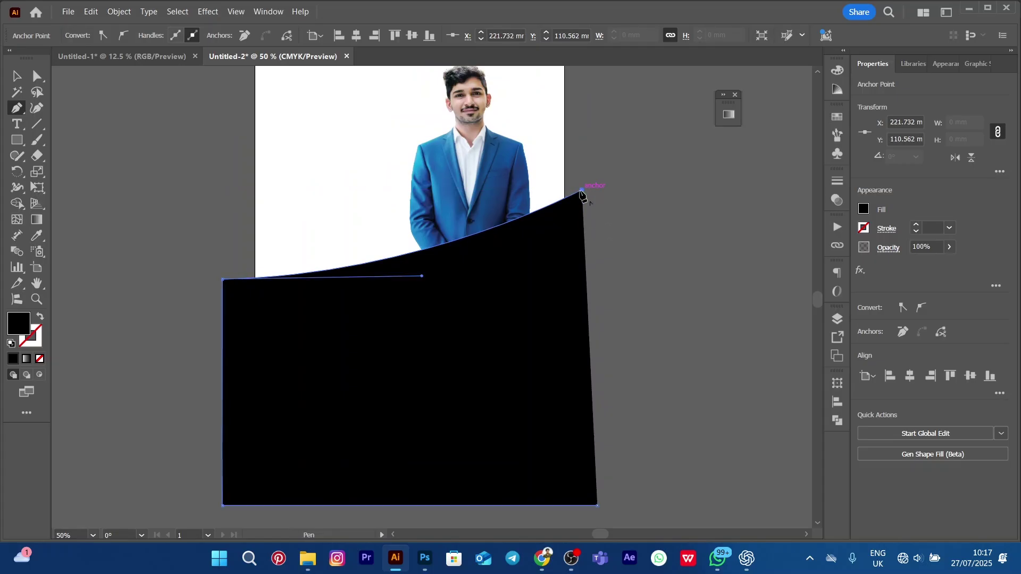
click(597, 506)
key(v)
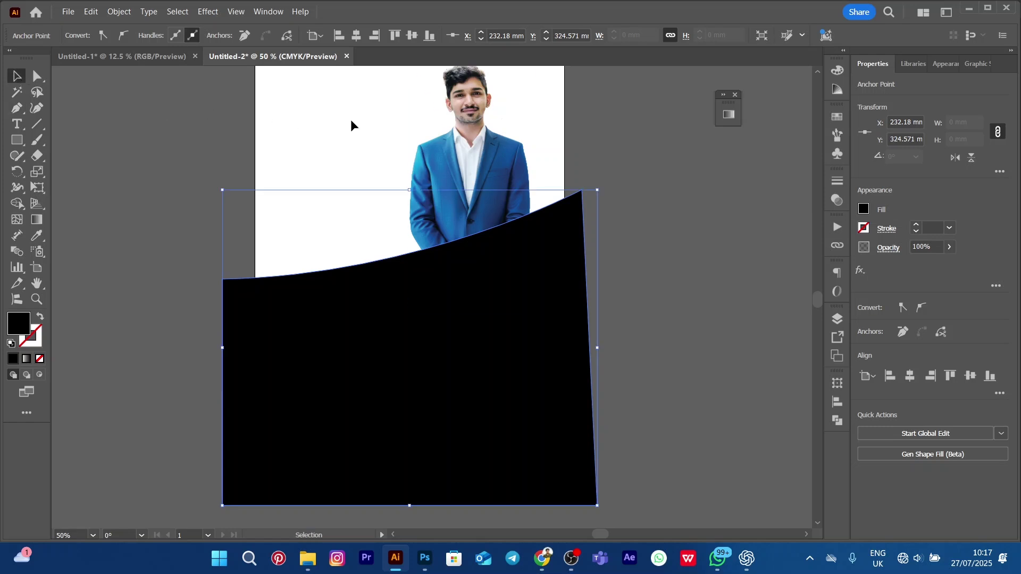
- Enlarge the black curved shape to about 277 by 233 mm, widening it past the artboard's right edge, and deselect it
scroll(659, 164, down, 2)
drag(658, 158, 568, 225)
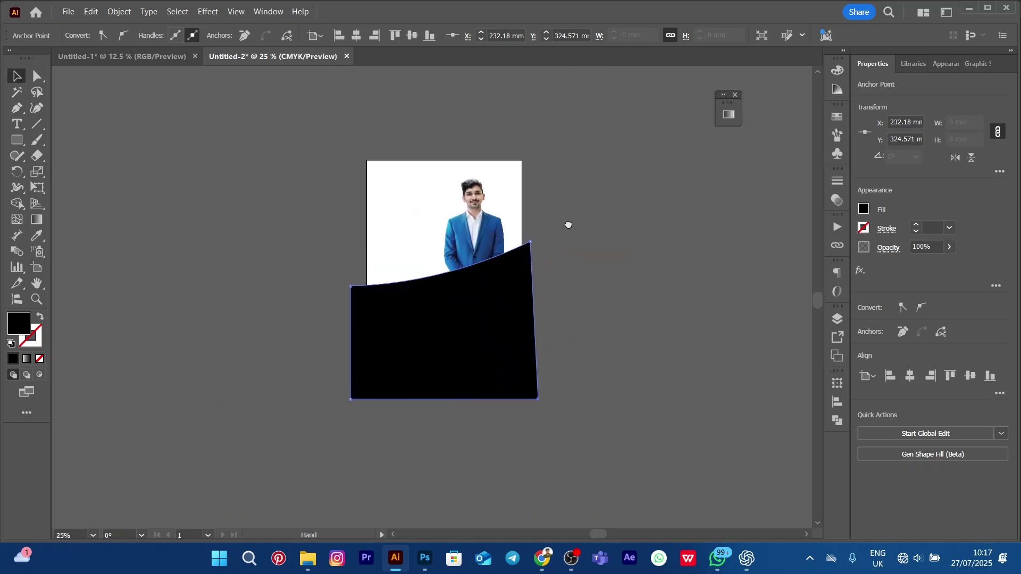
click(508, 311)
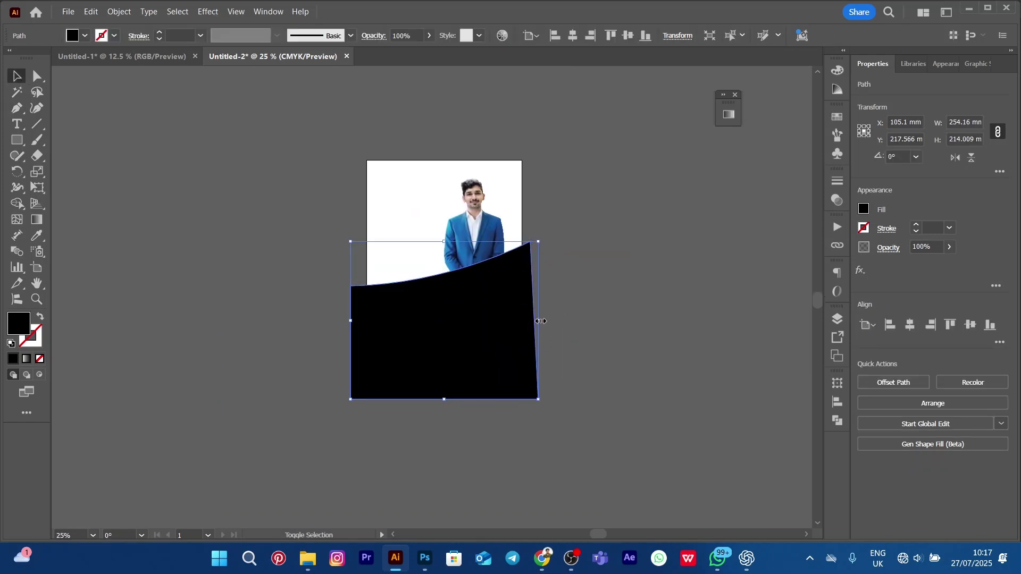
drag(541, 321, 556, 321)
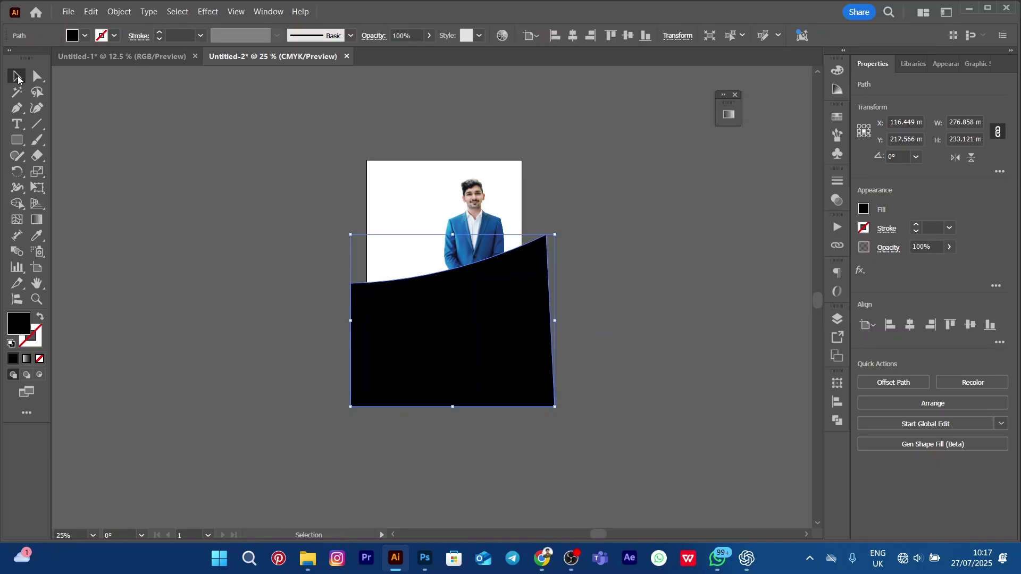
click(248, 148)
- Move the black curved shape up to about X 116 mm, Y 200 mm, covering more of the man's torso
drag(276, 162, 164, 135)
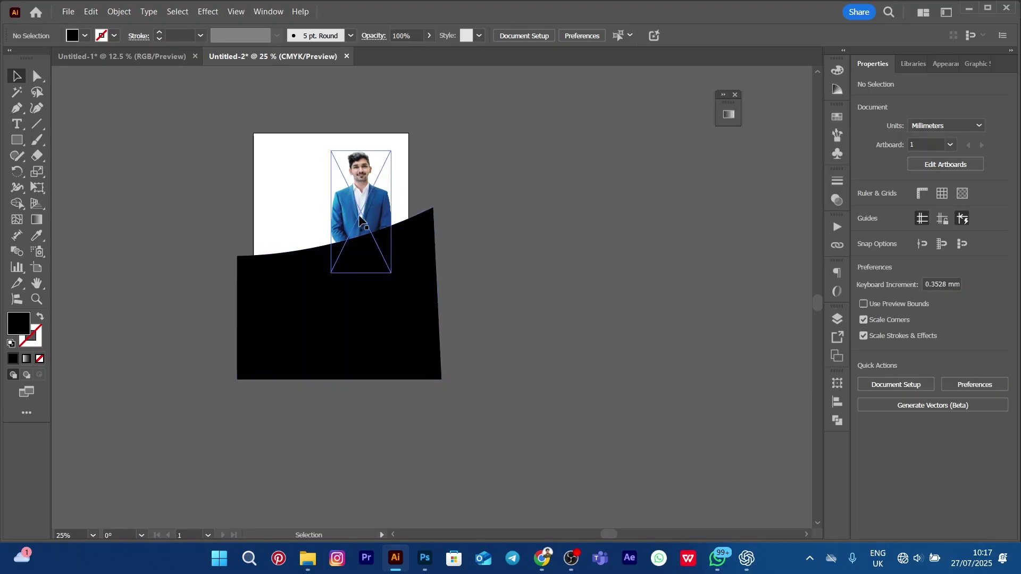
drag(379, 319, 370, 306)
click(490, 206)
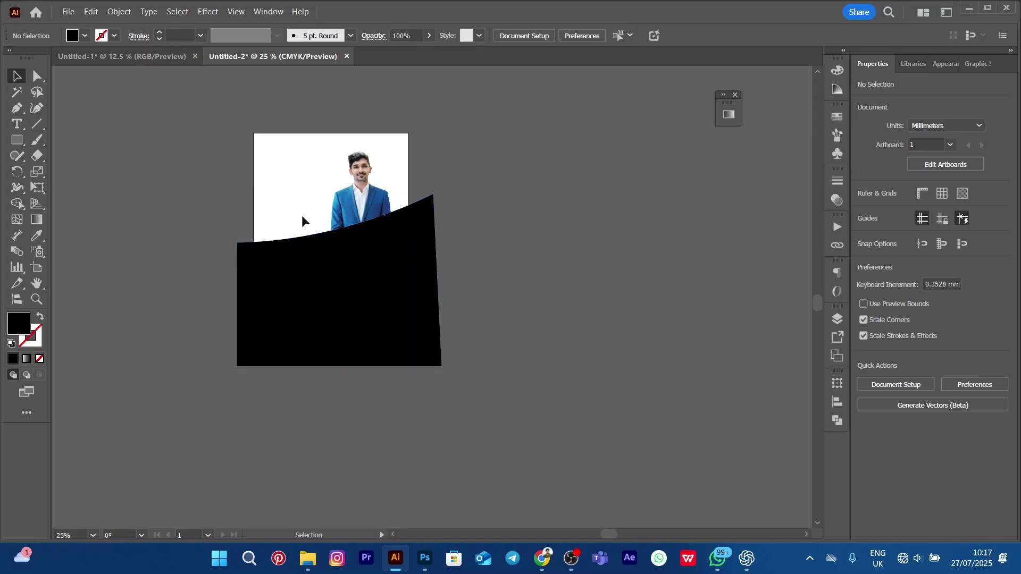
- Preview the poster in Trim View and examine how the black curve is cropped at the artboard edges
key(space)
drag(300, 187, 308, 217)
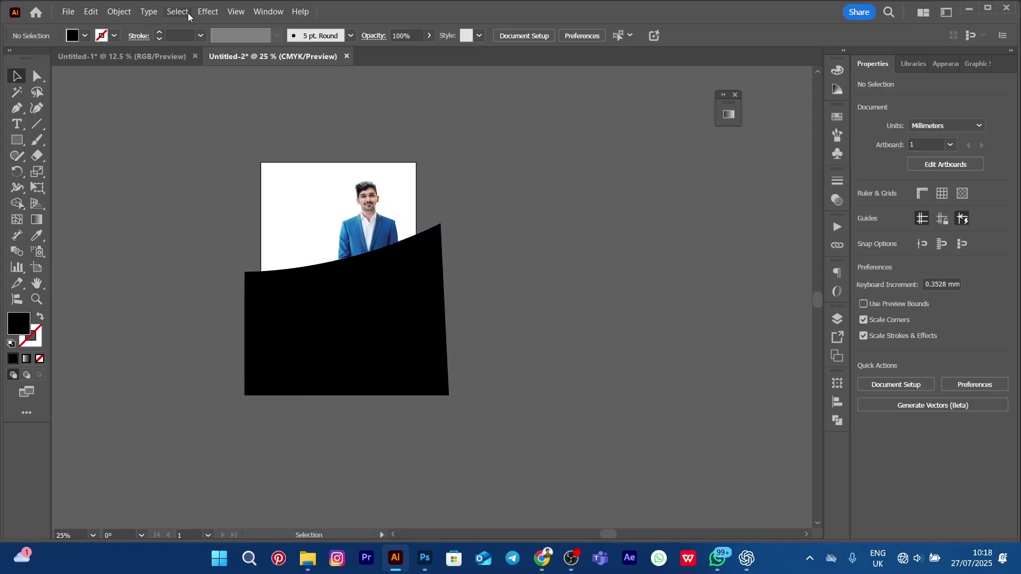
click(235, 13)
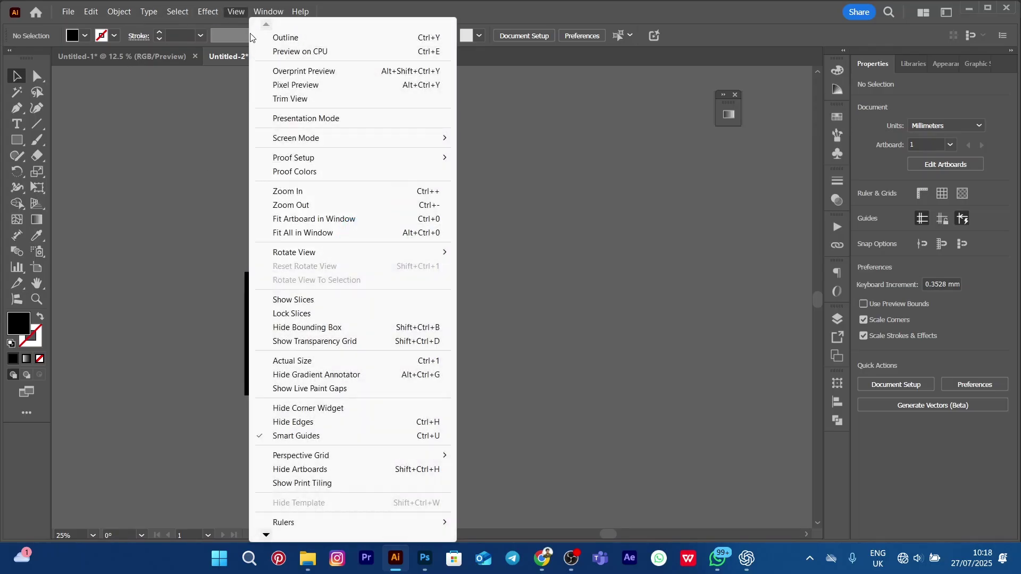
click(281, 97)
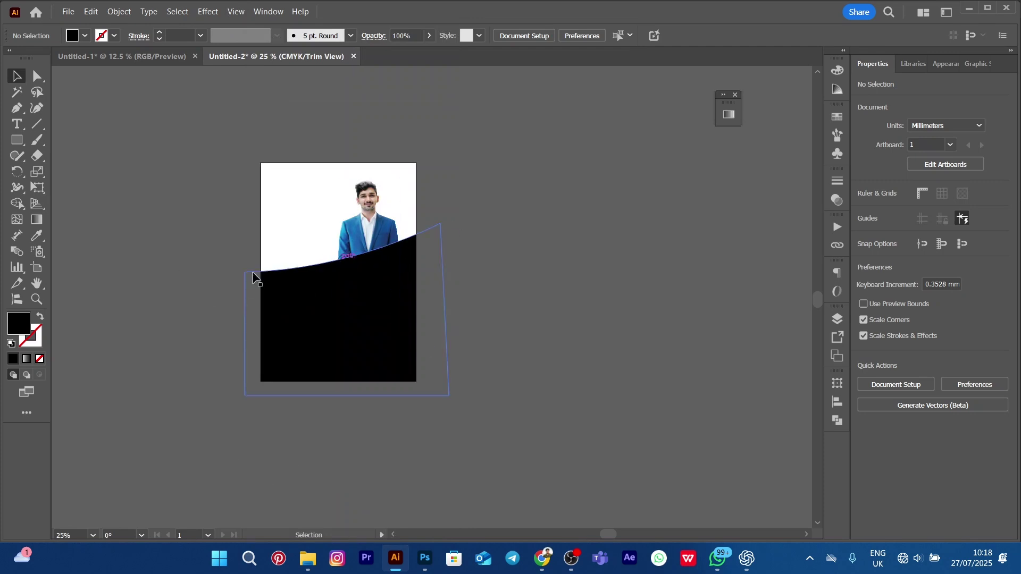
scroll(271, 301, up, 1)
scroll(272, 301, up, 2)
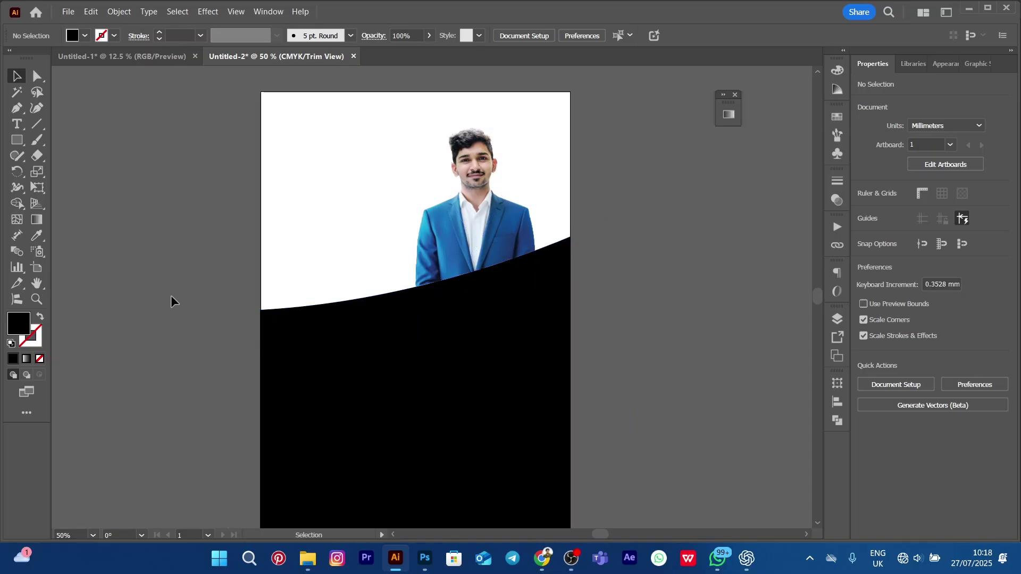
- Undo and restore the shape's upward move to compare both positions, turn off Trim View, and deselect everything
key(ctrl+z)
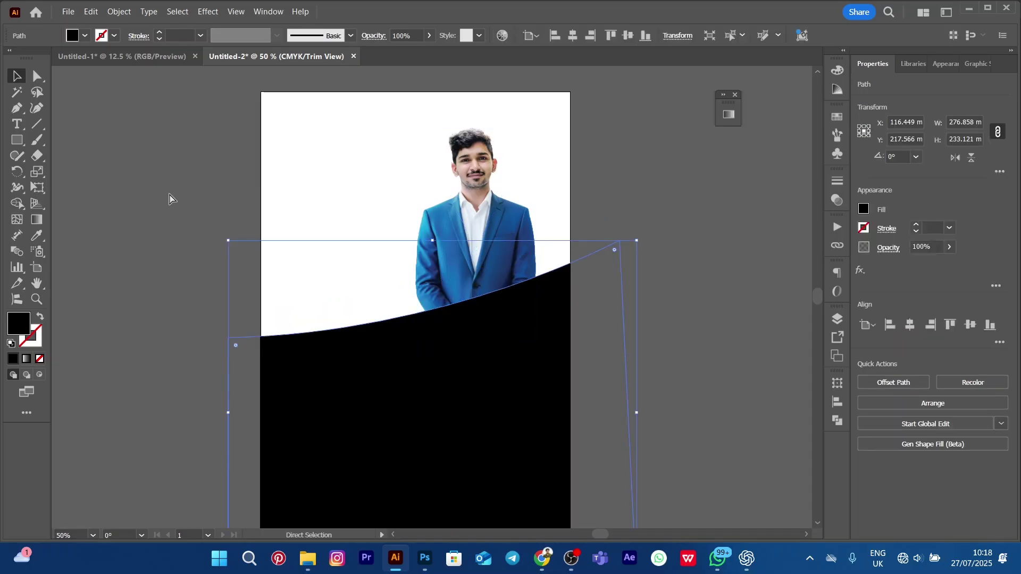
key(ctrl+shift+z)
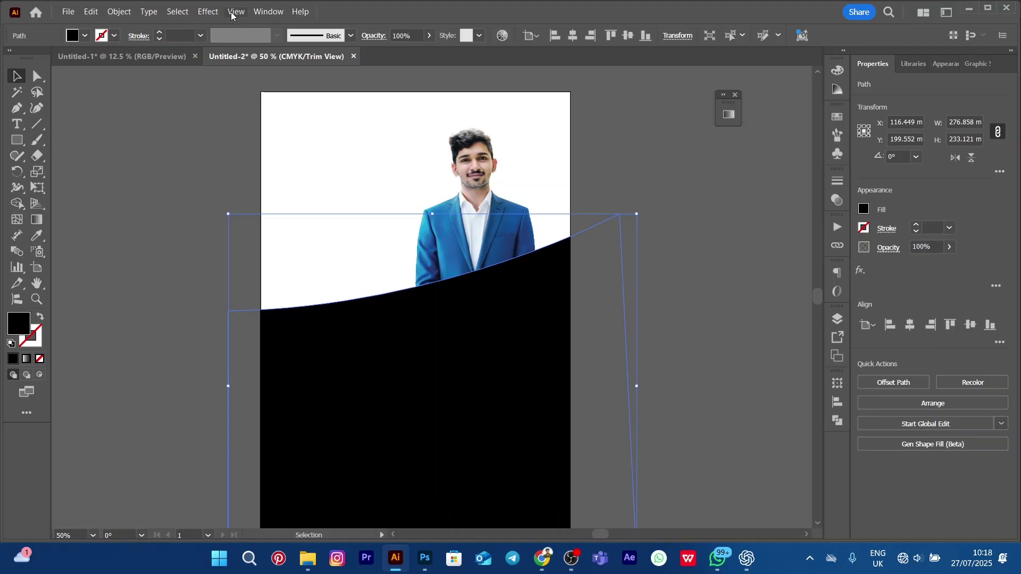
click(236, 12)
click(281, 100)
click(189, 152)
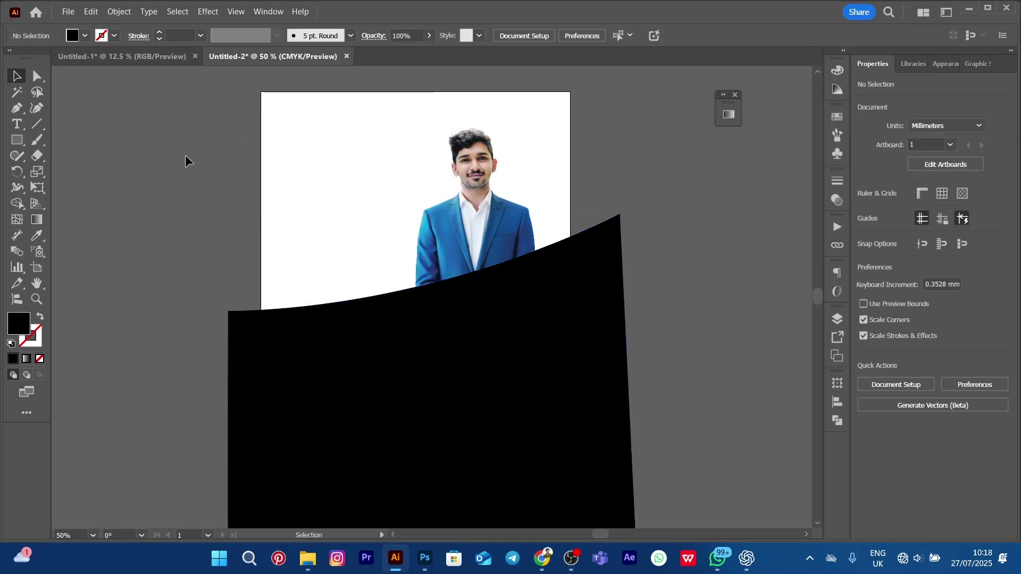
scroll(184, 159, down, 1)
drag(184, 158, 212, 173)
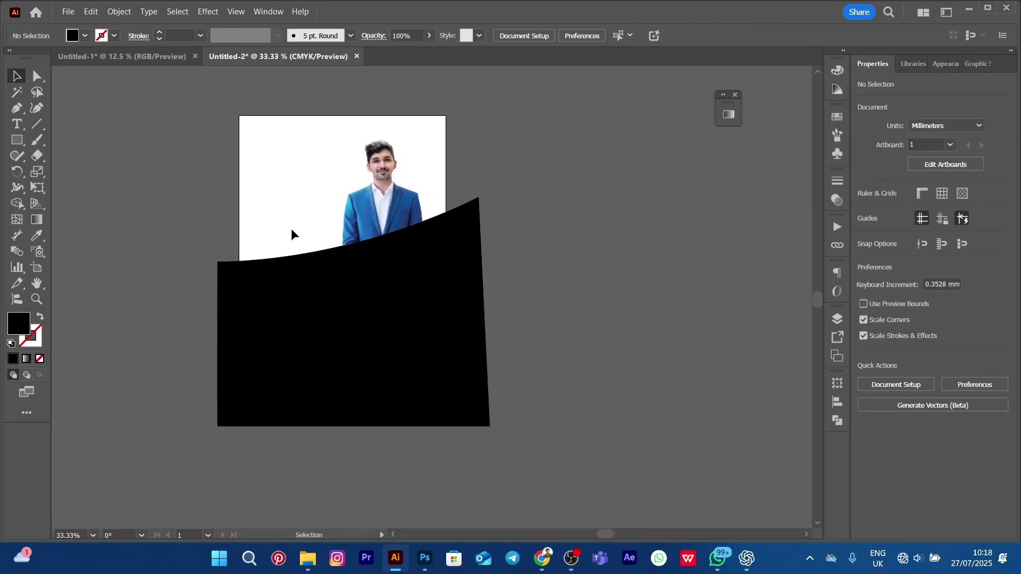
- Turn on Trim View so the poster appears cropped at the artboard edges
scroll(292, 228, up, 1)
drag(342, 214, 330, 201)
click(340, 297)
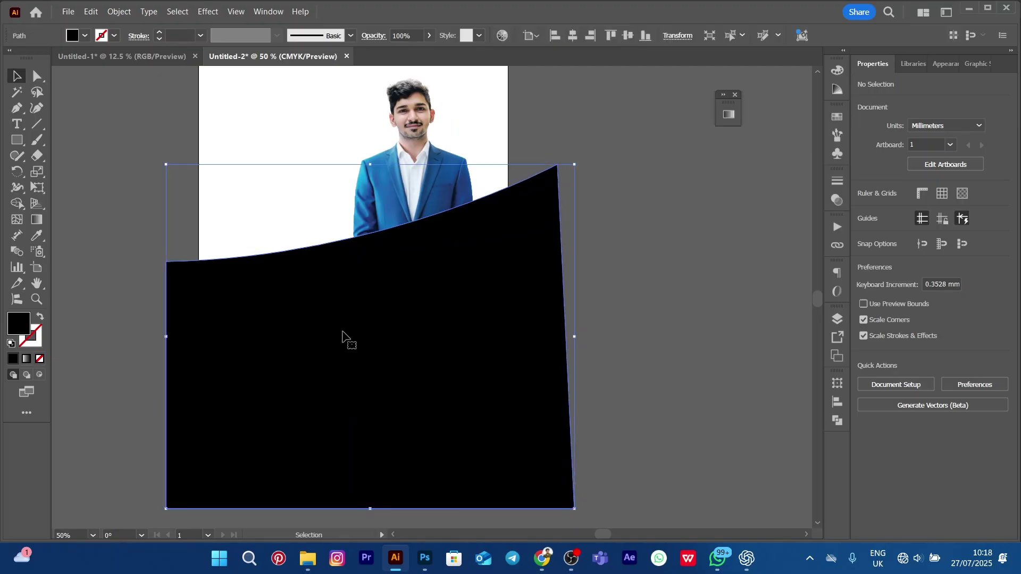
click(95, 109)
click(240, 10)
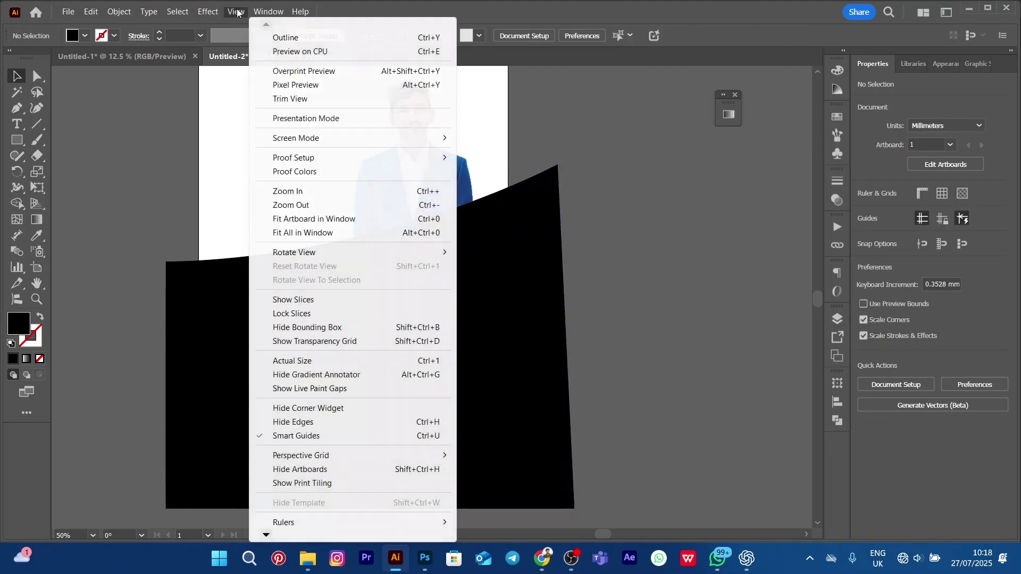
click(293, 100)
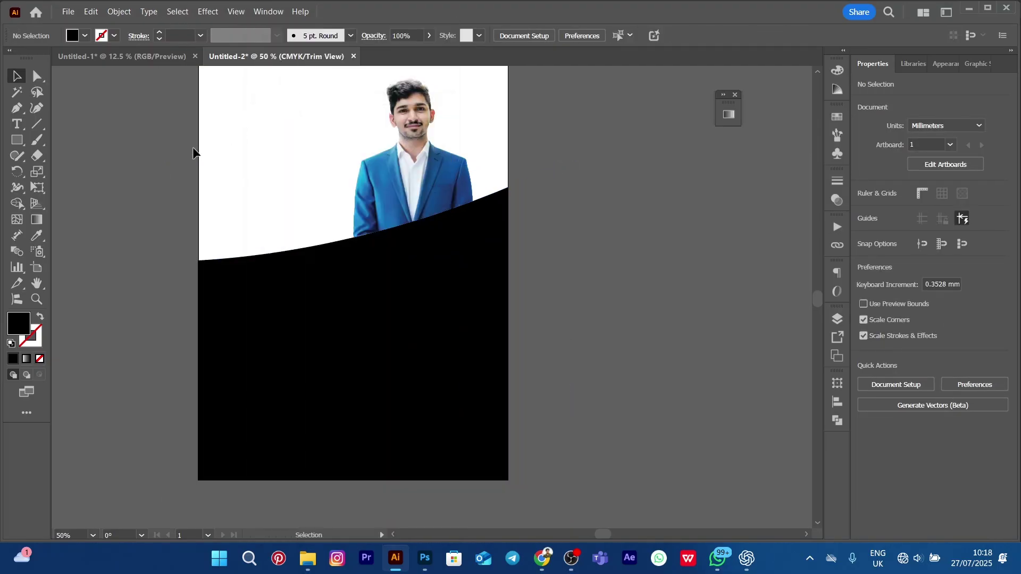
- Enlarge the man's cutout slightly to about 84 by 170 mm and deselect it
drag(171, 146, 241, 172)
click(458, 202)
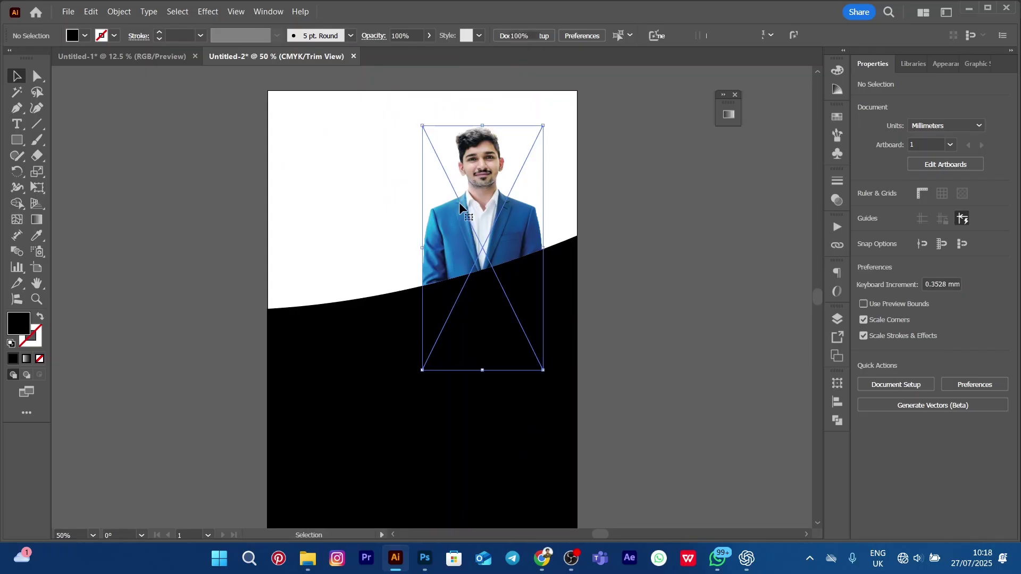
drag(482, 125, 483, 119)
click(600, 181)
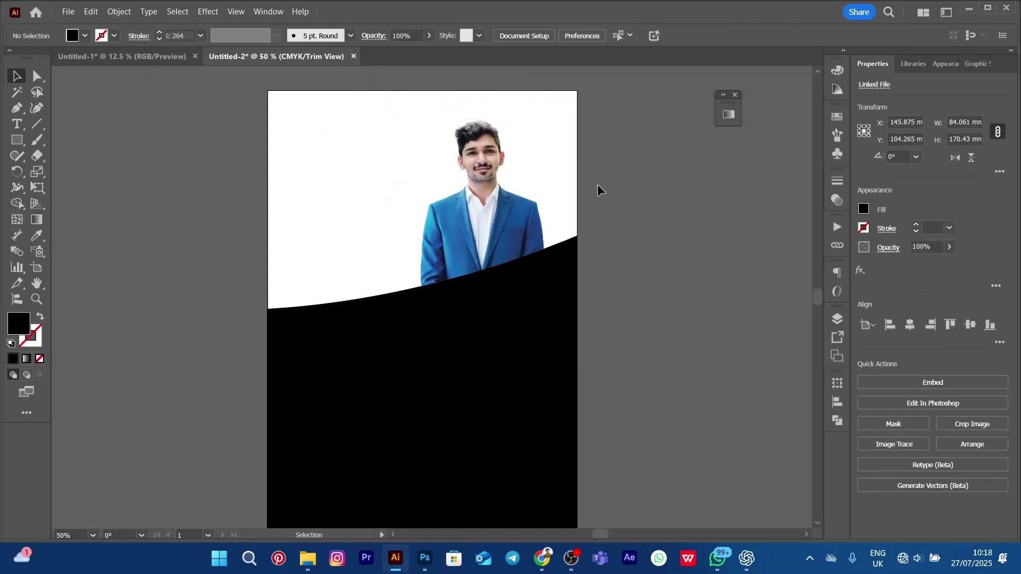
- Move the black curved shape straight down about 8 mm to about Y 208 mm, and deselect it
key(ctrl+minus)
click(600, 200)
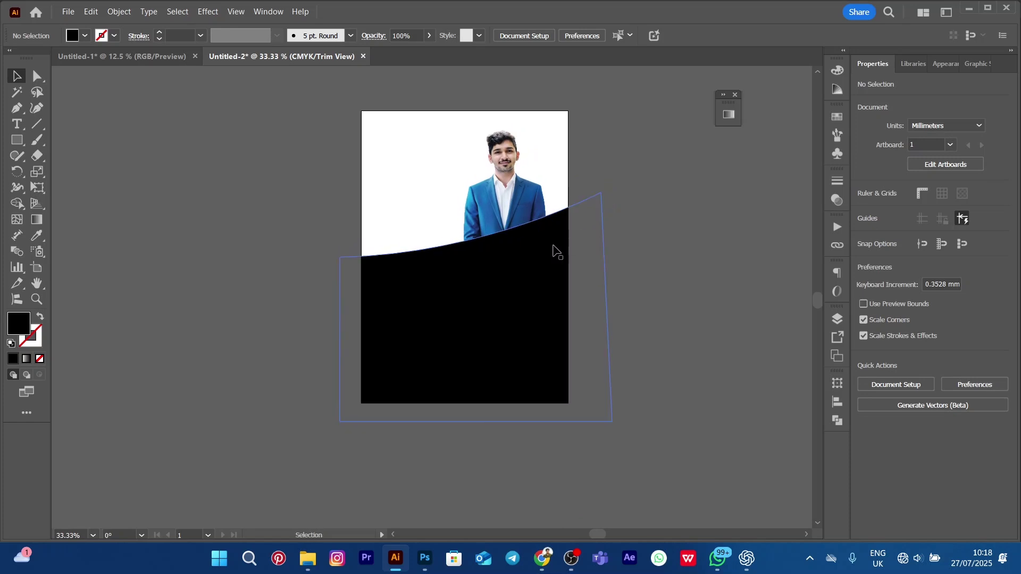
drag(517, 269, 527, 248)
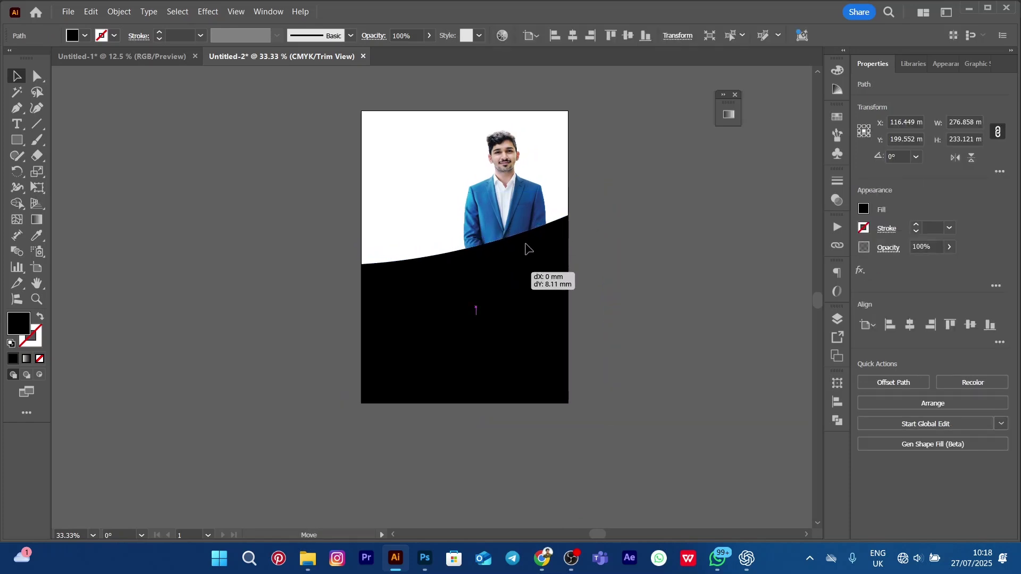
drag(574, 225, 575, 224)
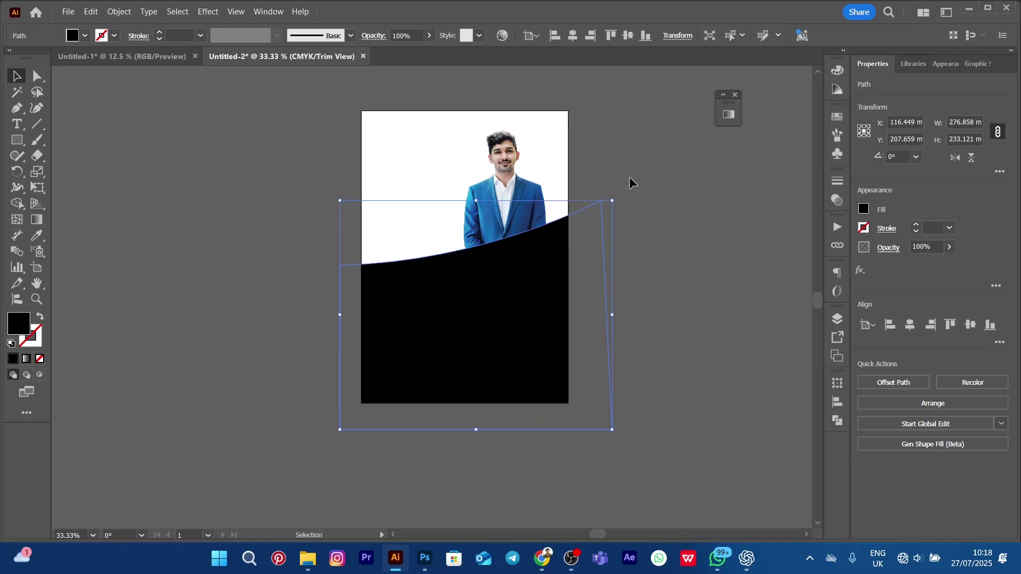
click(629, 177)
scroll(616, 186, up, 1)
click(531, 292)
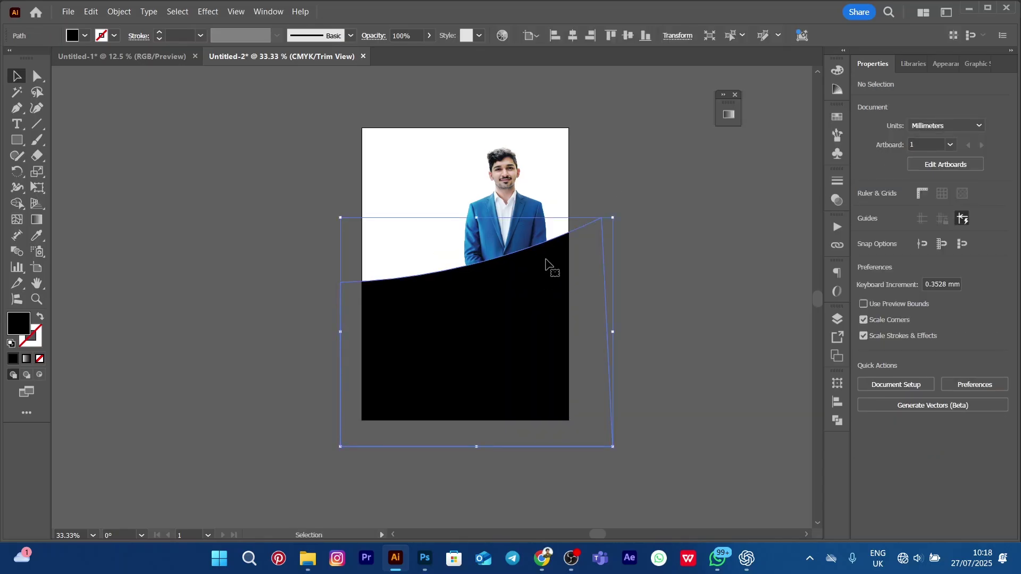
click(620, 167)
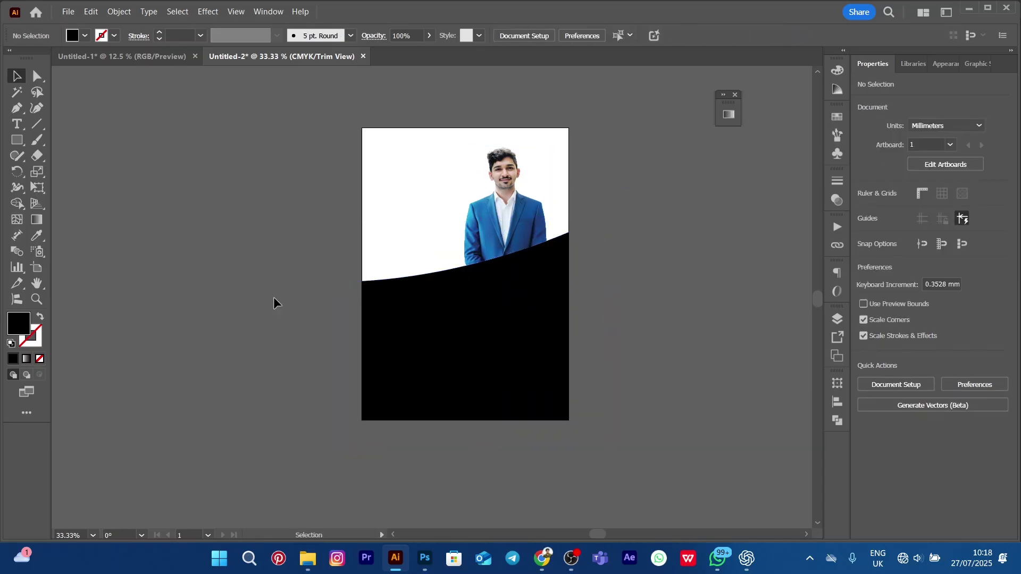
- Place LOGO 1.png from the Arabic Day Poster folder onto the white area beside the man
click(299, 559)
click(137, 148)
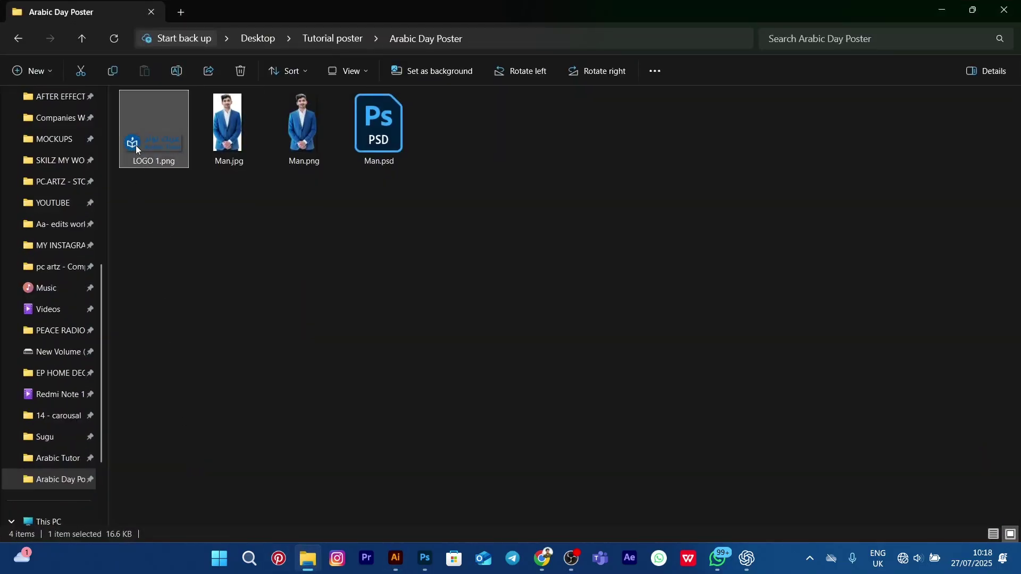
drag(134, 146, 393, 216)
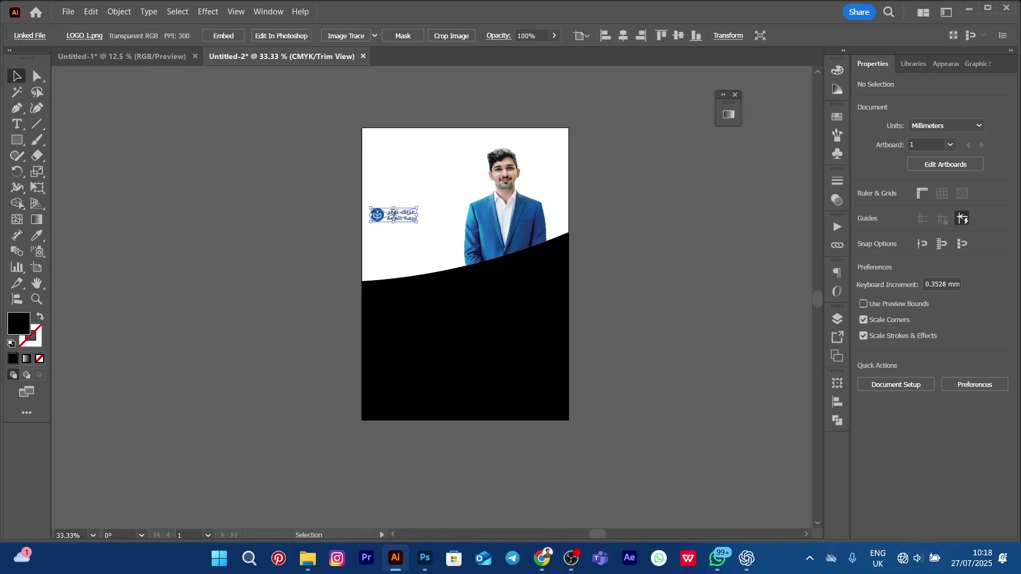
drag(419, 184, 410, 226)
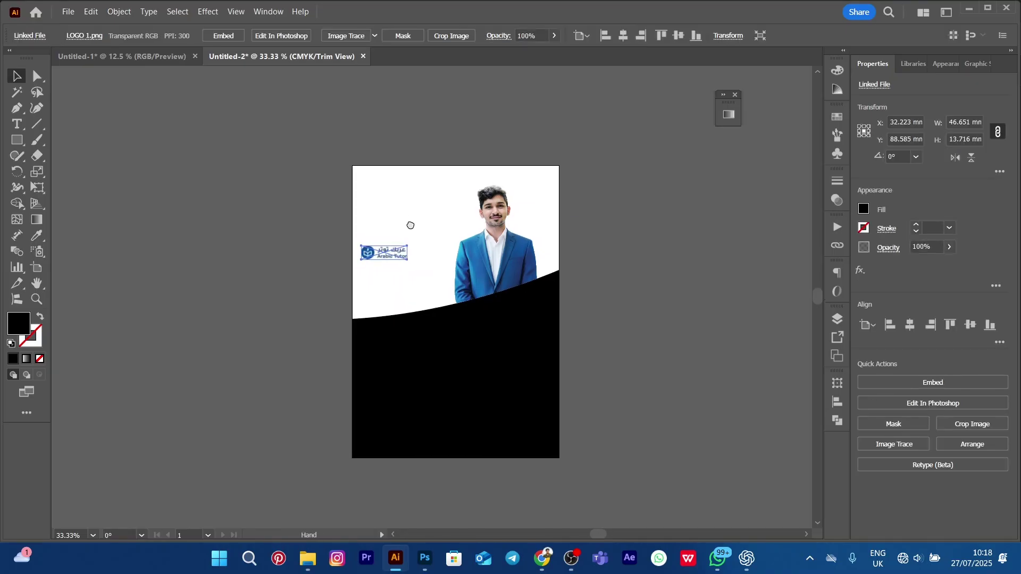
scroll(387, 232, up, 1)
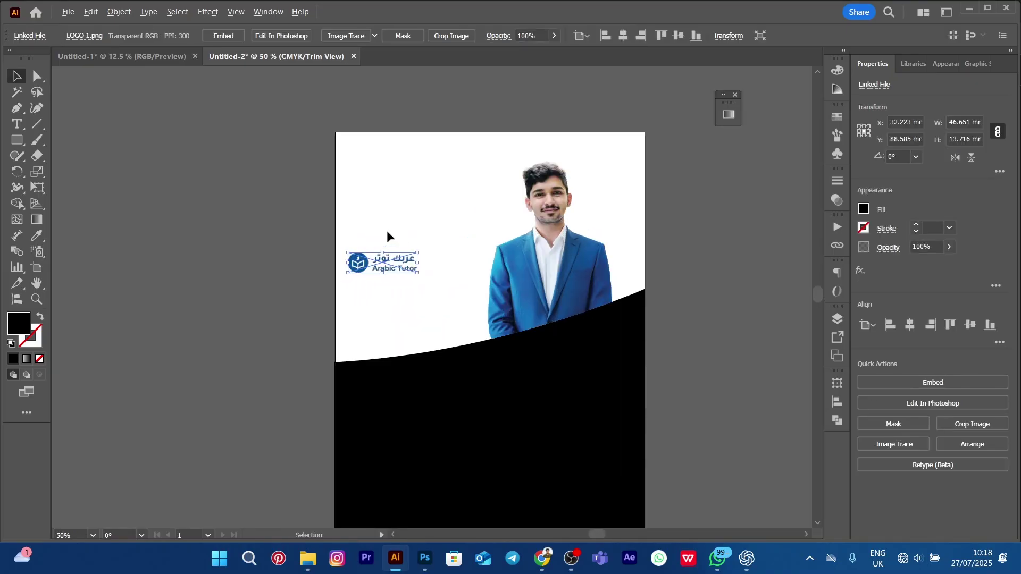
- Move the Arabic Tutor logo to the artboard's upper-left corner, enlarge it slightly, and deselect it
drag(363, 263, 436, 156)
drag(367, 173, 367, 175)
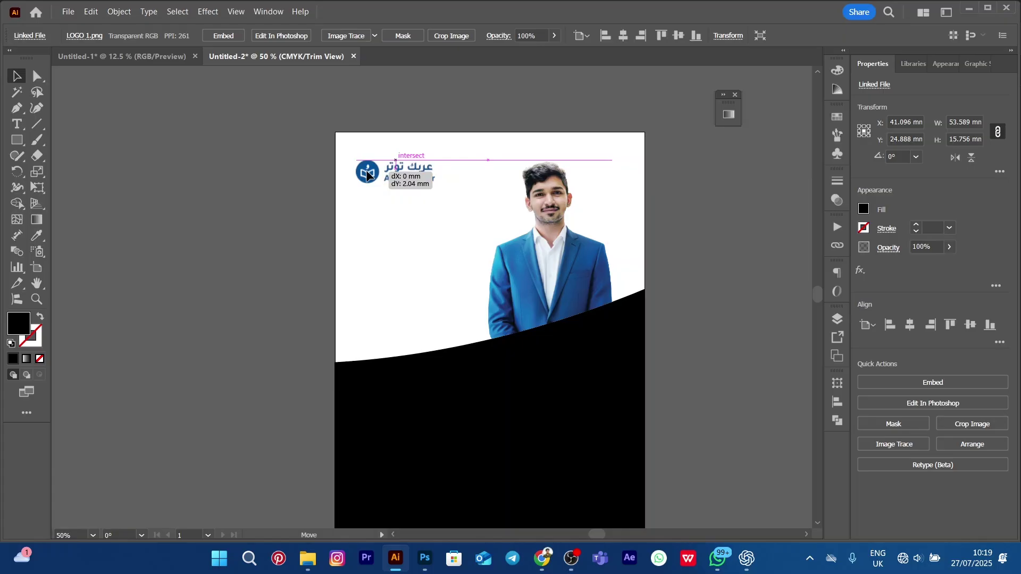
drag(367, 176, 368, 173)
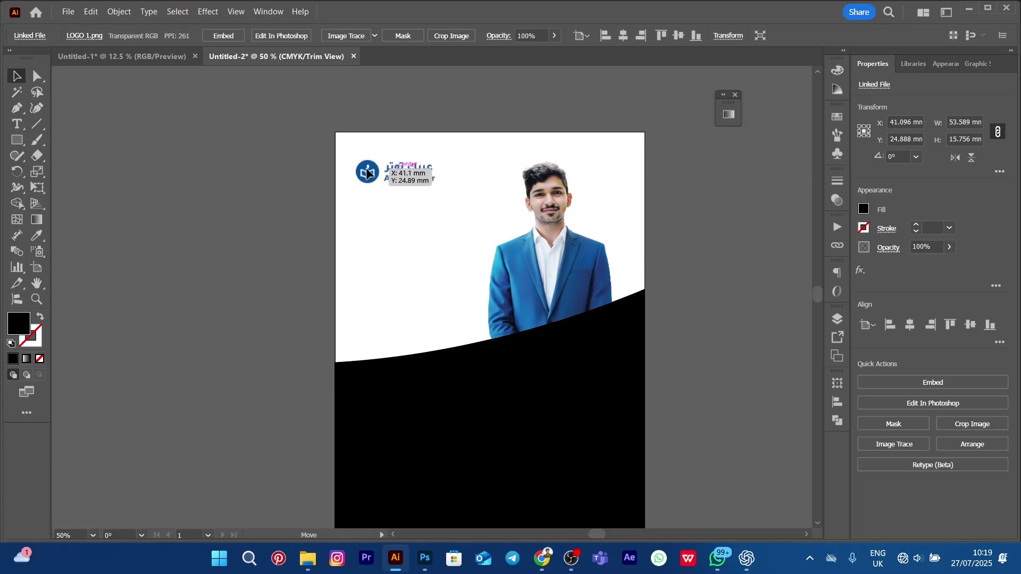
mouse_move(368, 173)
mouse_down()
mouse_move(335, 190)
mouse_move(350, 171)
mouse_move(366, 177)
mouse_up()
drag(434, 170, 438, 170)
drag(371, 168, 374, 168)
click(225, 193)
scroll(457, 425, right, 2)
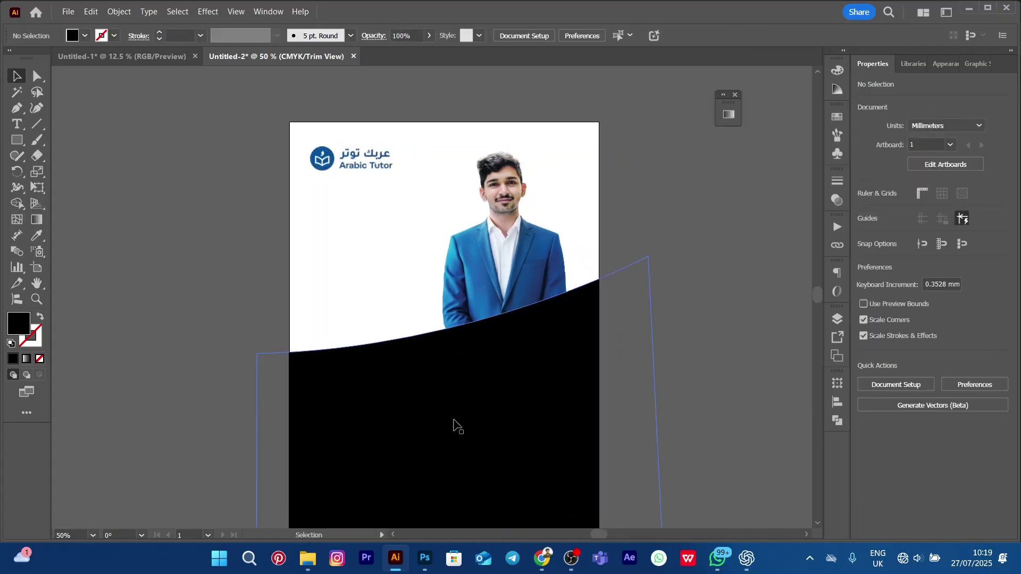
- Try several blues sampled from the man's suit on the curved shape, and fill it with the logo icon's blue
click(493, 393)
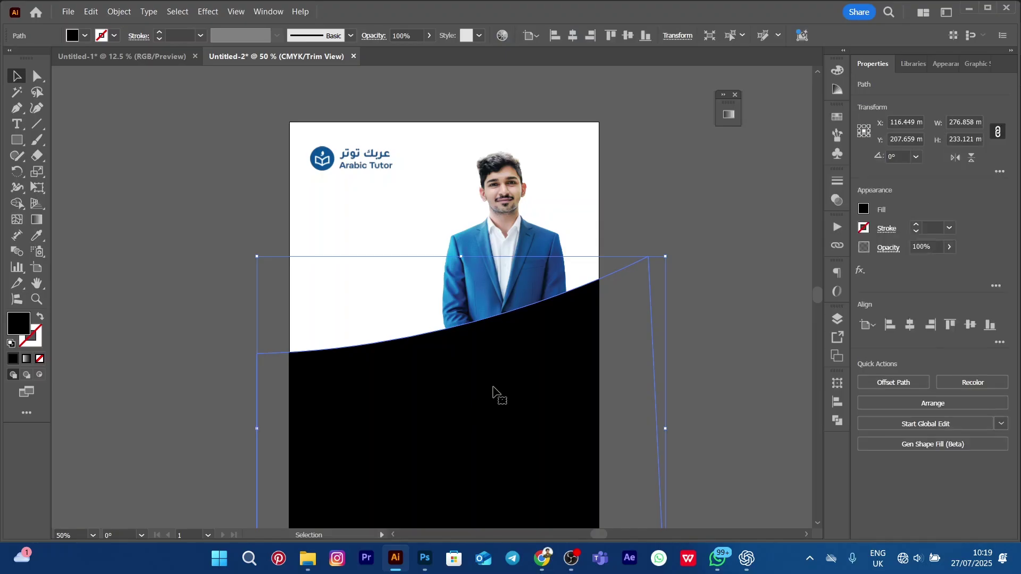
key(i)
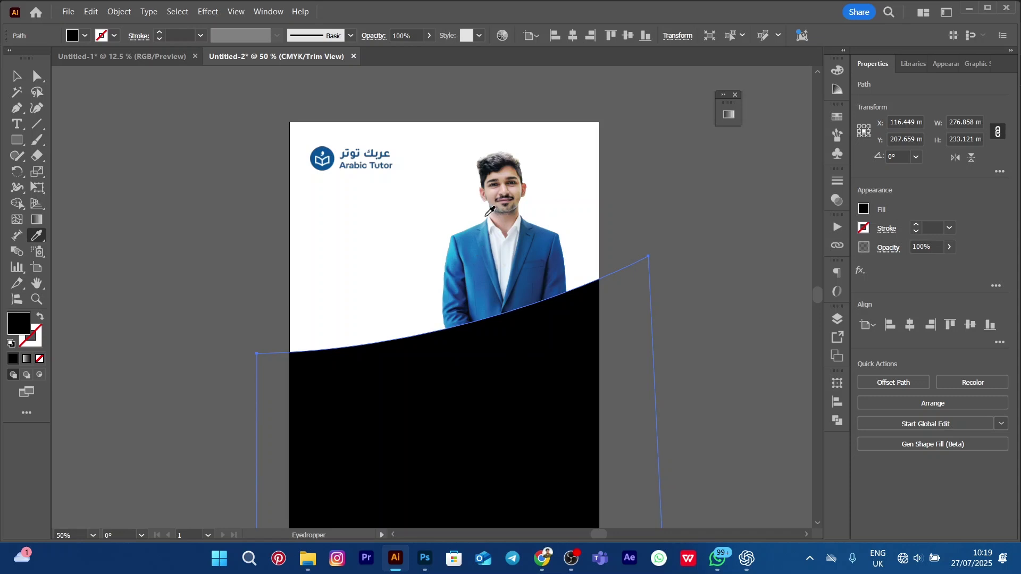
click(461, 286)
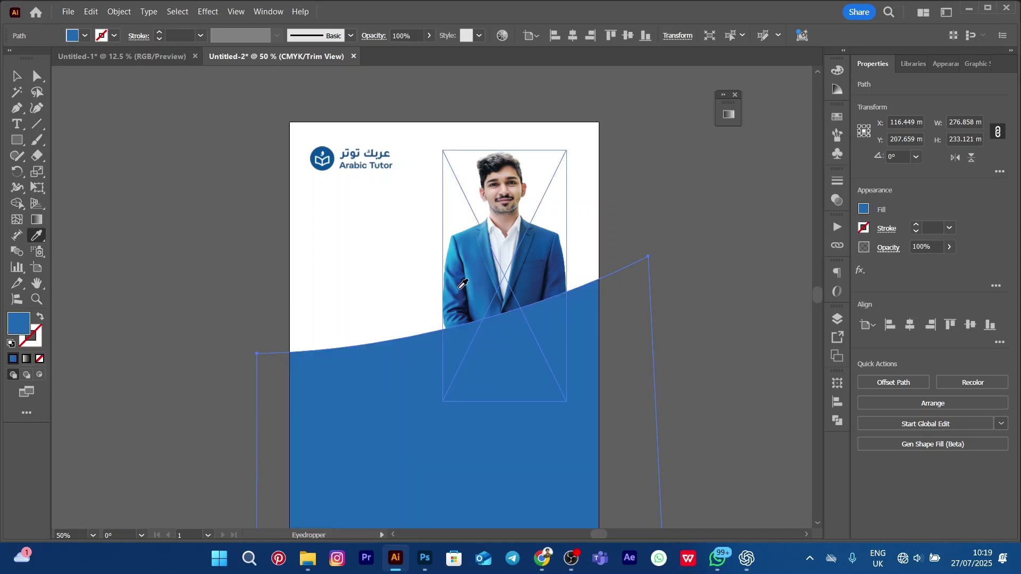
click(470, 276)
click(484, 268)
click(530, 279)
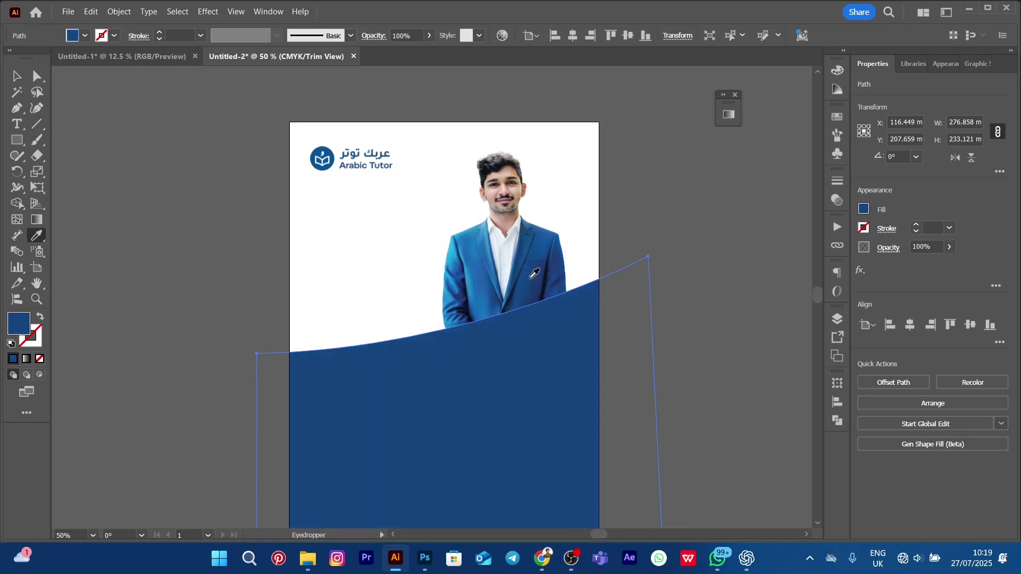
click(474, 280)
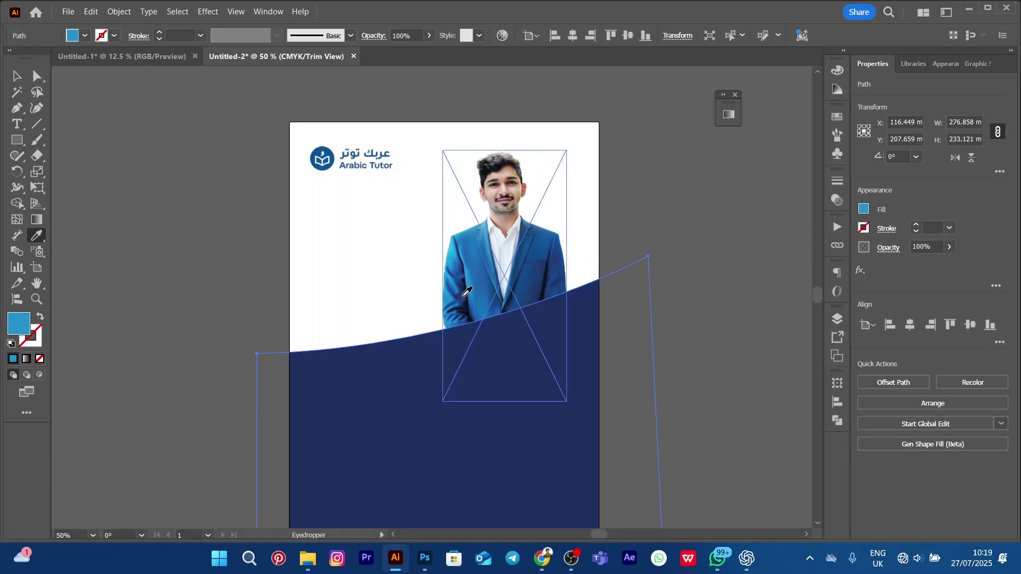
click(464, 295)
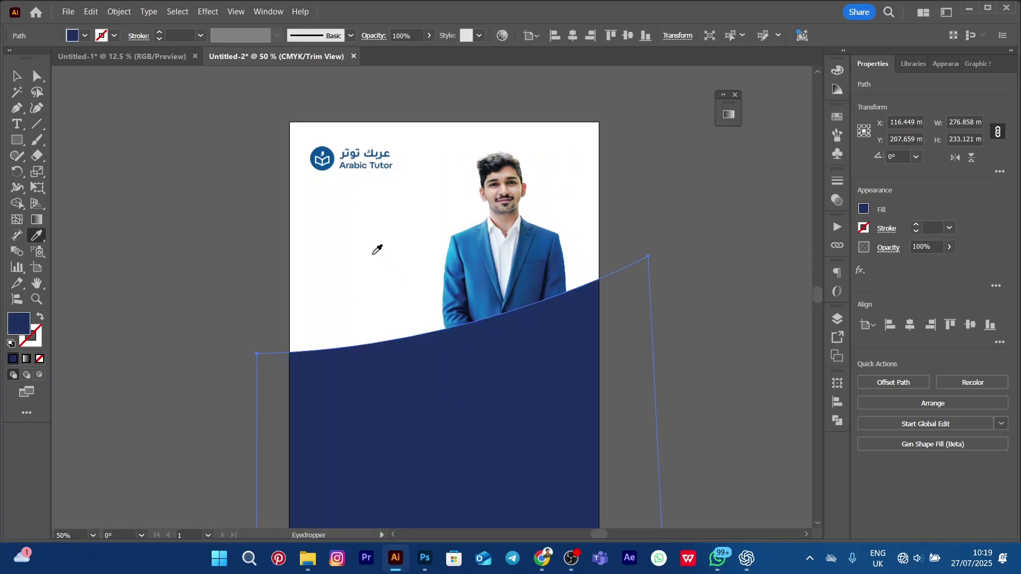
click(331, 150)
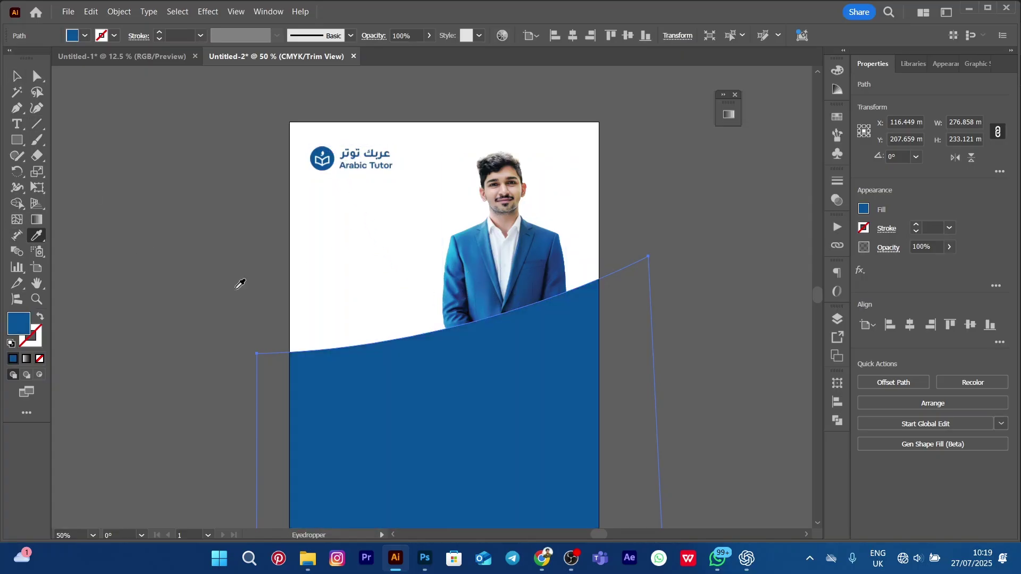
- Darken the curved shape's fill to the deep blue #164063
double_click(20, 325)
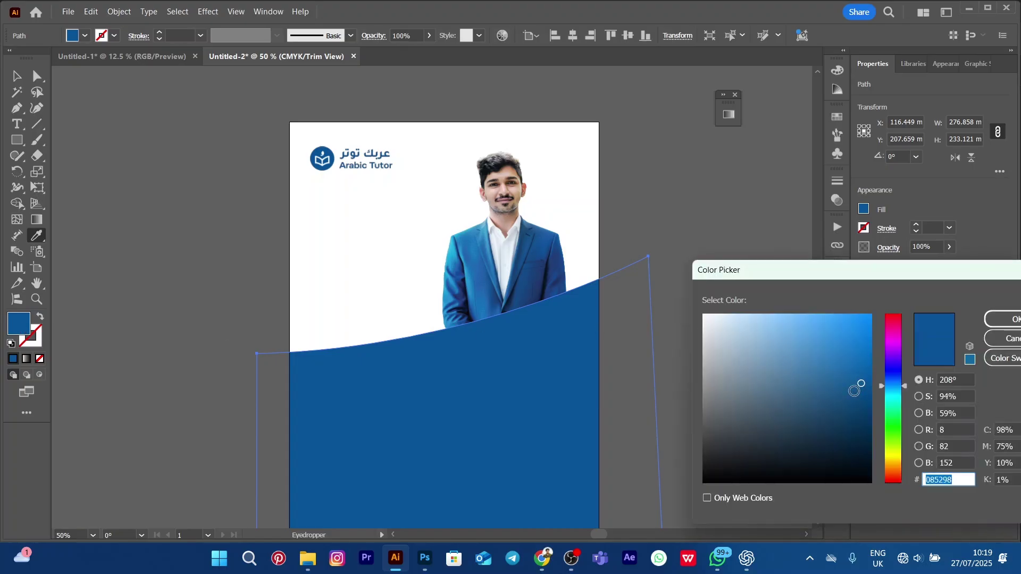
mouse_move(861, 384)
mouse_down()
mouse_move(845, 418)
mouse_move(834, 417)
mouse_up()
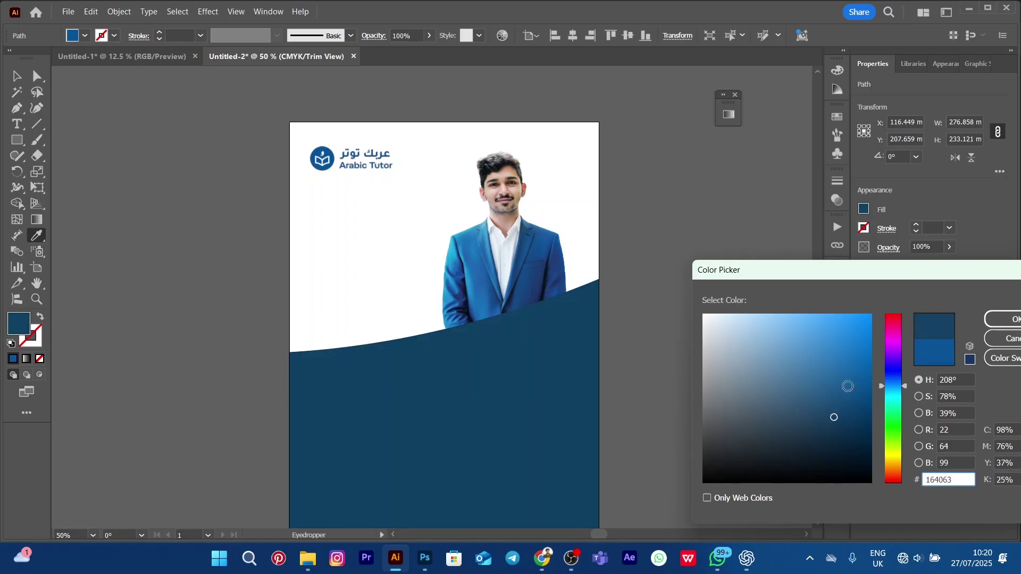
click(988, 323)
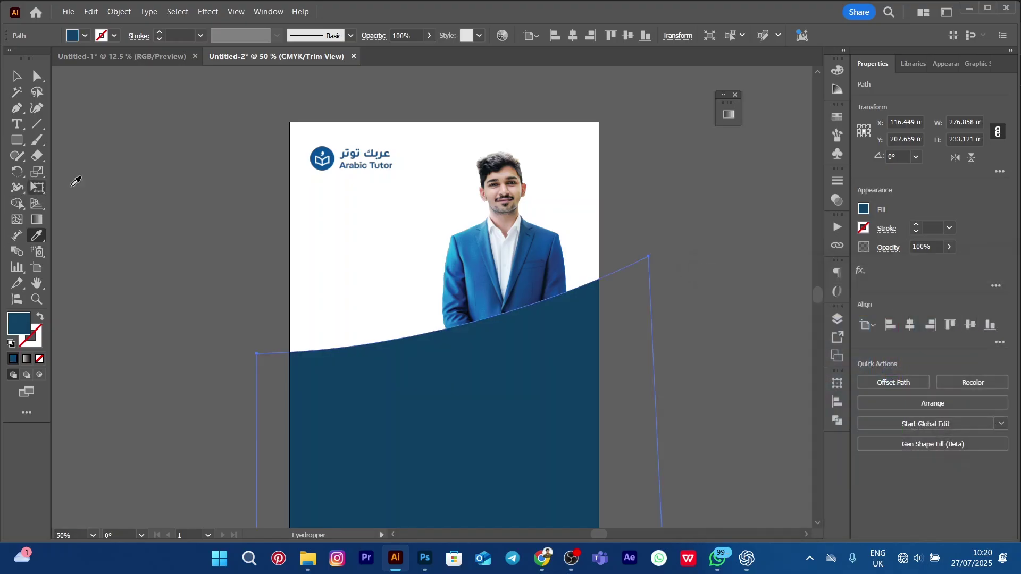
- Duplicate the dark blue curved shape straight up by about 30 mm, placing the copy at about Y 177 mm
click(19, 84)
drag(124, 149, 63, 123)
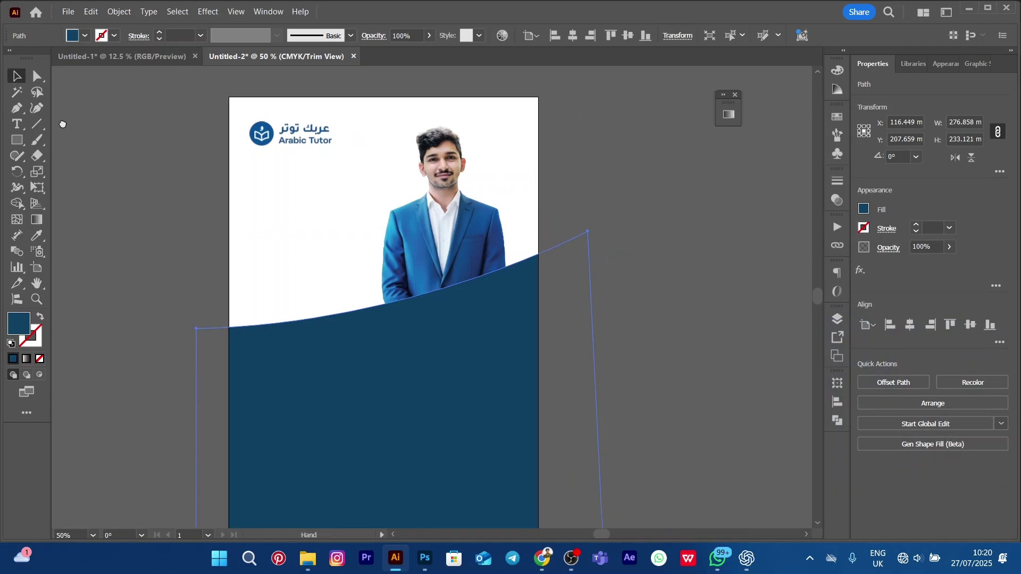
drag(121, 217, 118, 169)
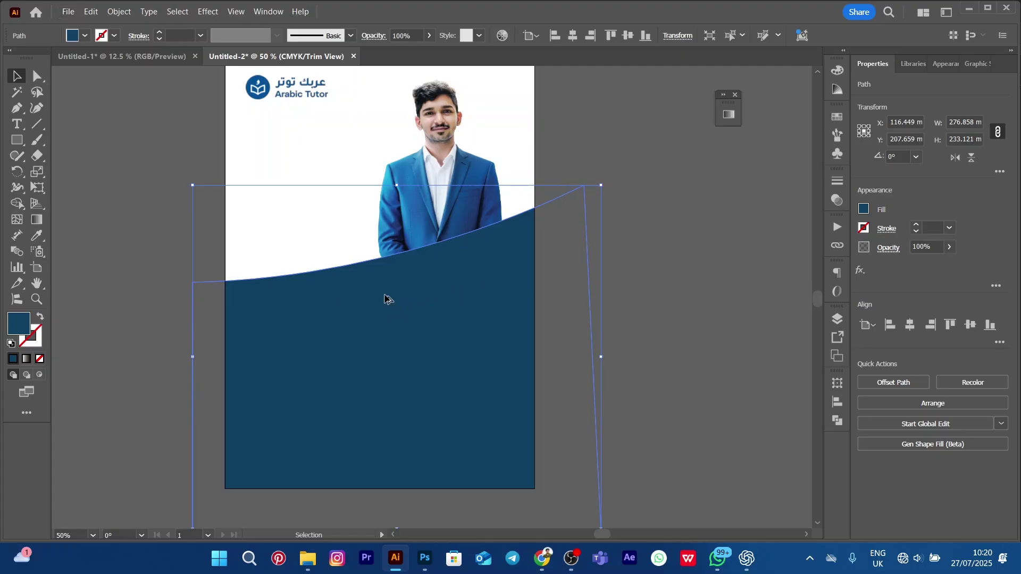
drag(376, 319, 377, 278)
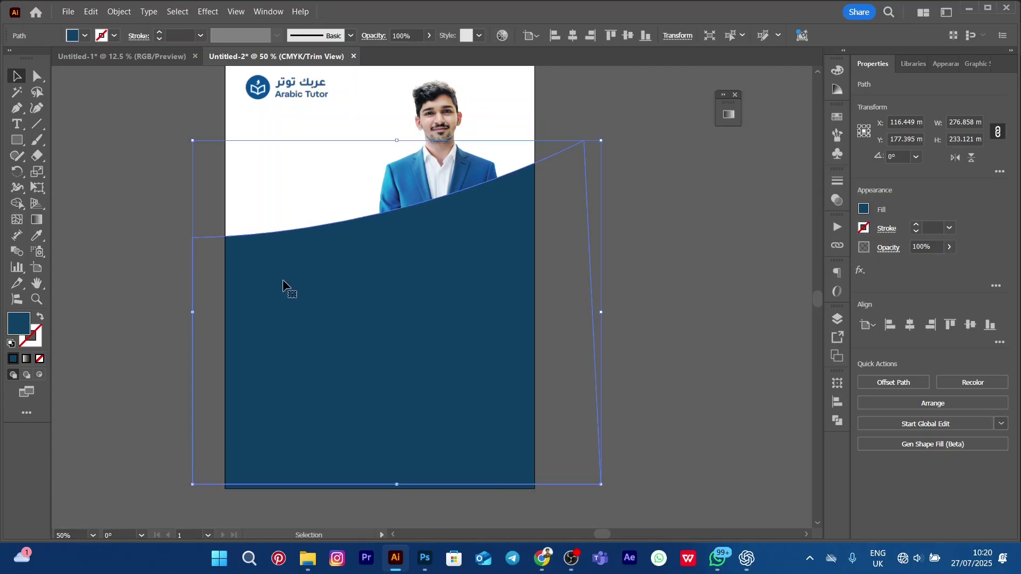
- Fill the duplicated curved shape with the light blue #C2E3F9
double_click(16, 322)
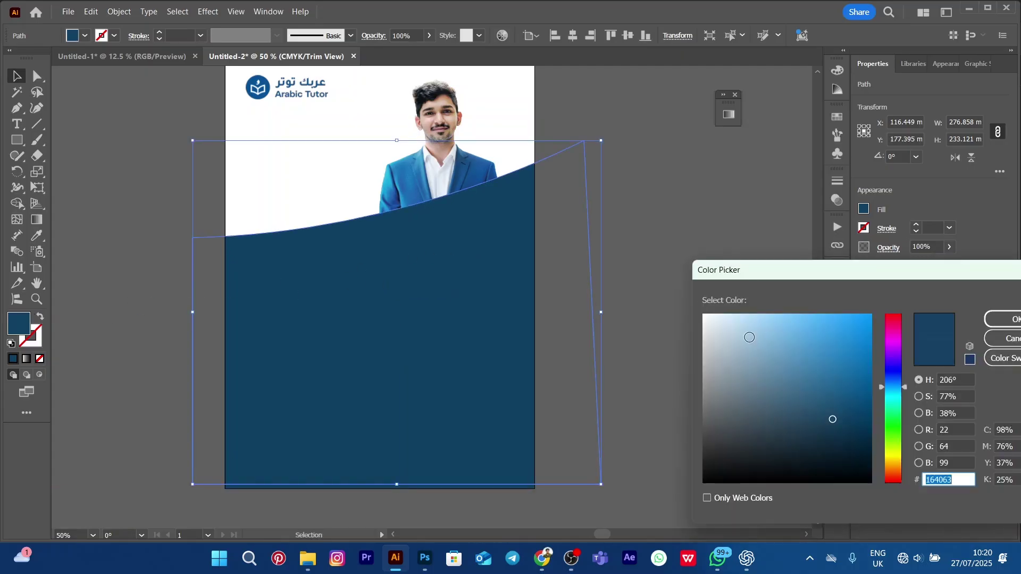
click(783, 394)
click(762, 346)
drag(763, 345, 741, 318)
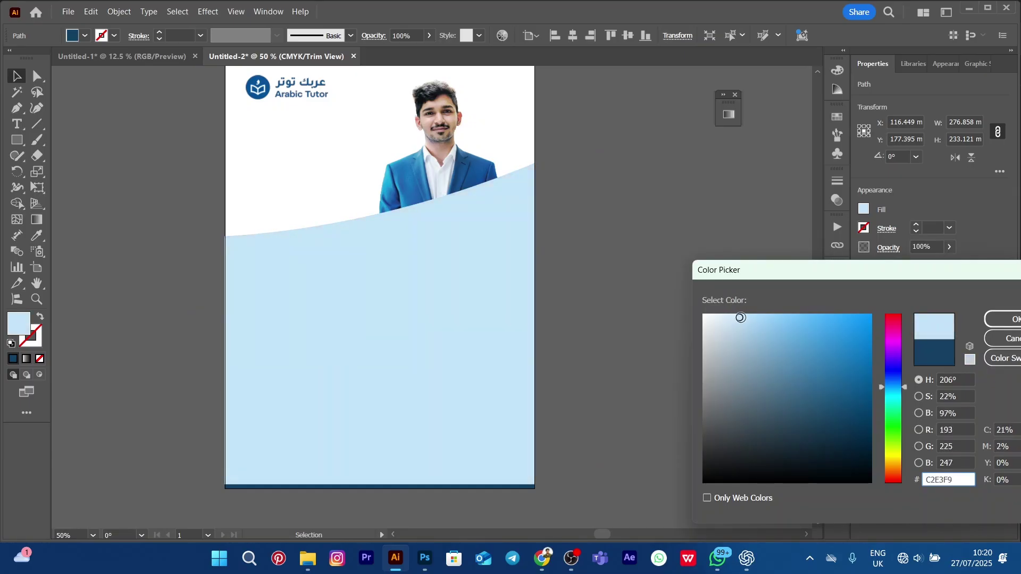
click(1013, 319)
- Move the light blue curved copy straight up to about Y 161 mm, and open the document's layer list
mouse_move(482, 285)
mouse_down()
mouse_move(467, 288)
mouse_move(469, 263)
mouse_move(468, 273)
mouse_up()
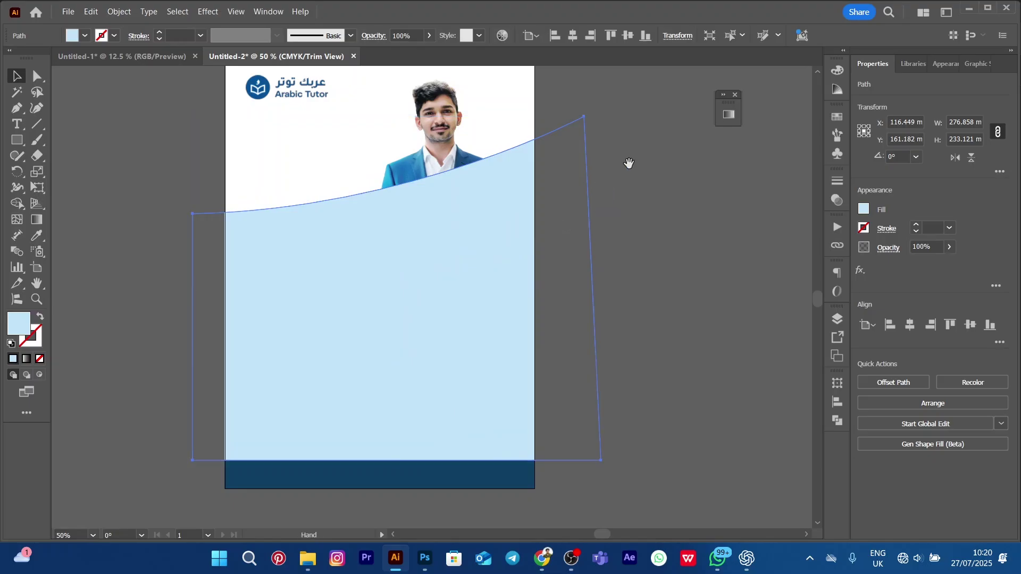
drag(629, 164, 633, 194)
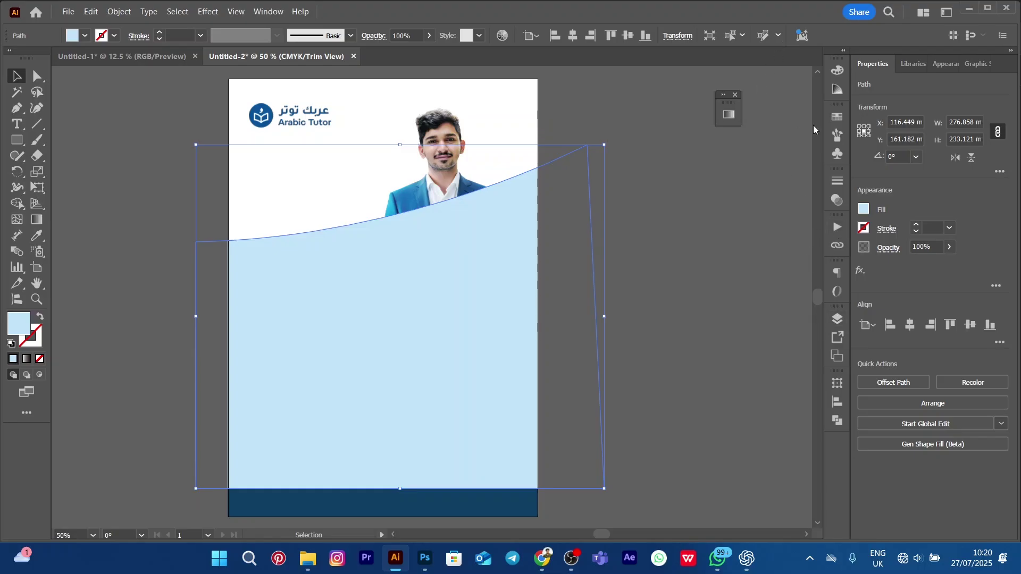
click(835, 320)
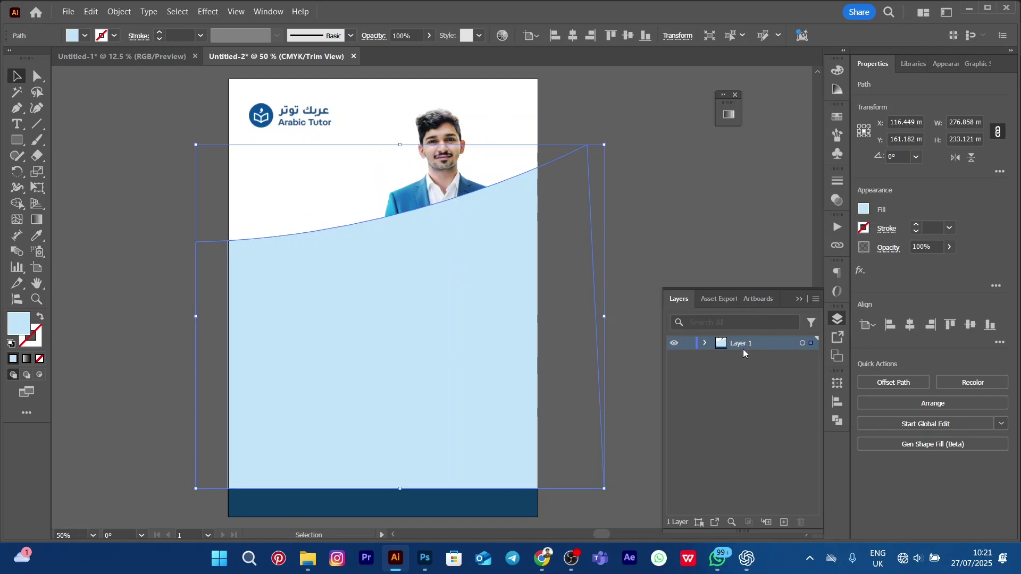
- Send the light blue curved shape backward in the stacking order, behind both the dark blue curve and the man's cutout
click(706, 344)
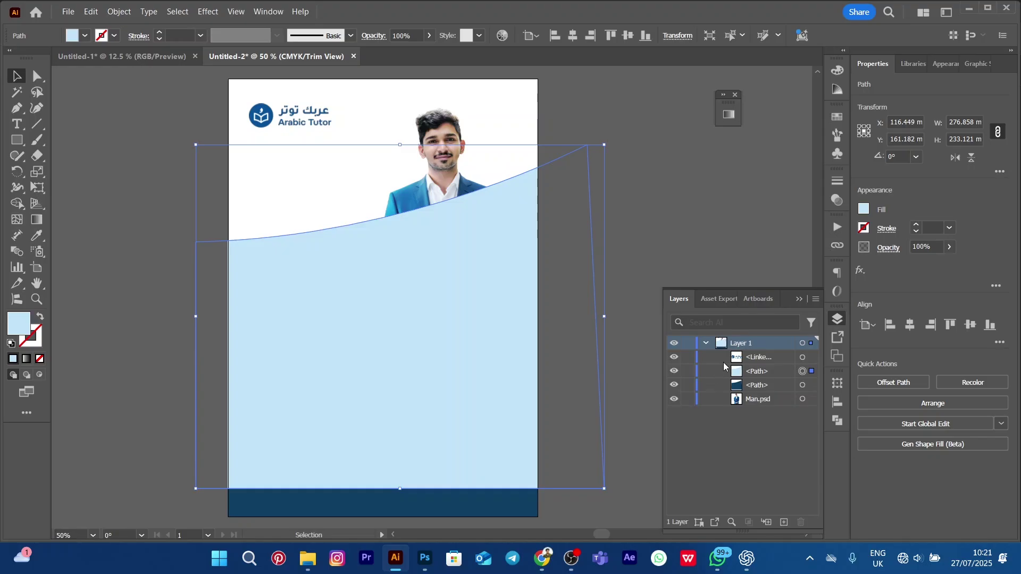
click(760, 376)
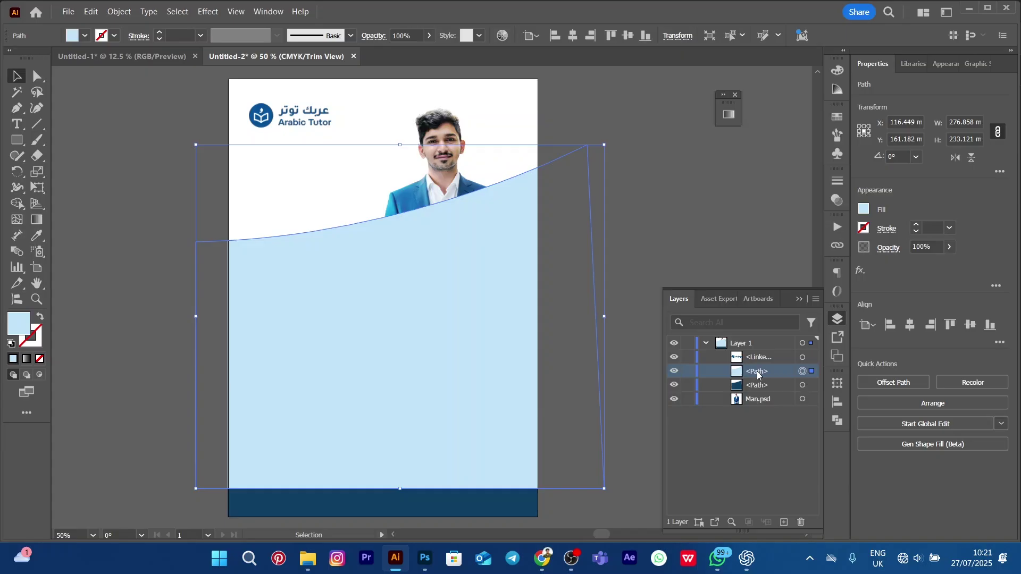
key(ctrl+bracketleft)
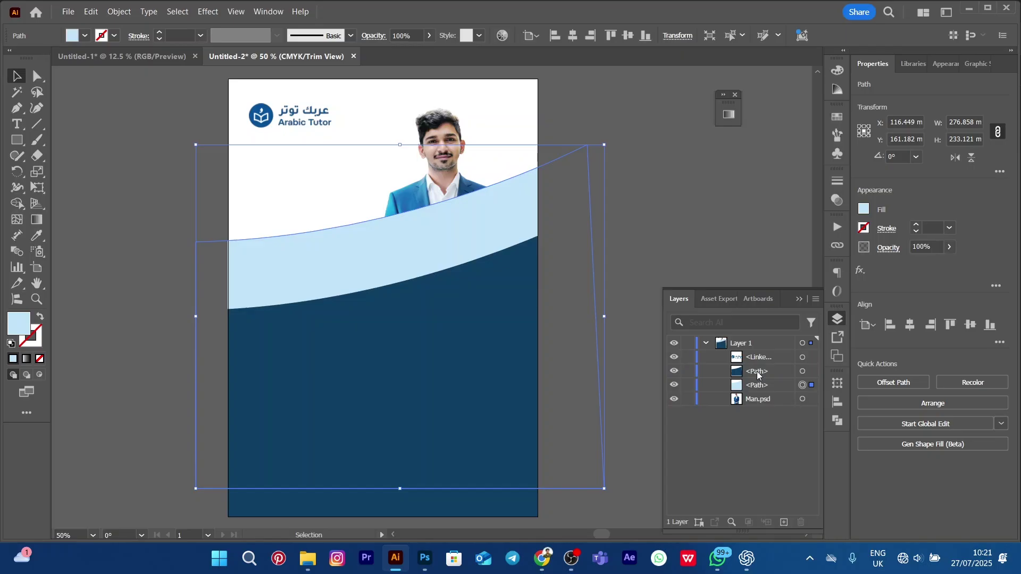
key(ctrl+bracketleft)
key(ctrl+bracketright)
key(a)
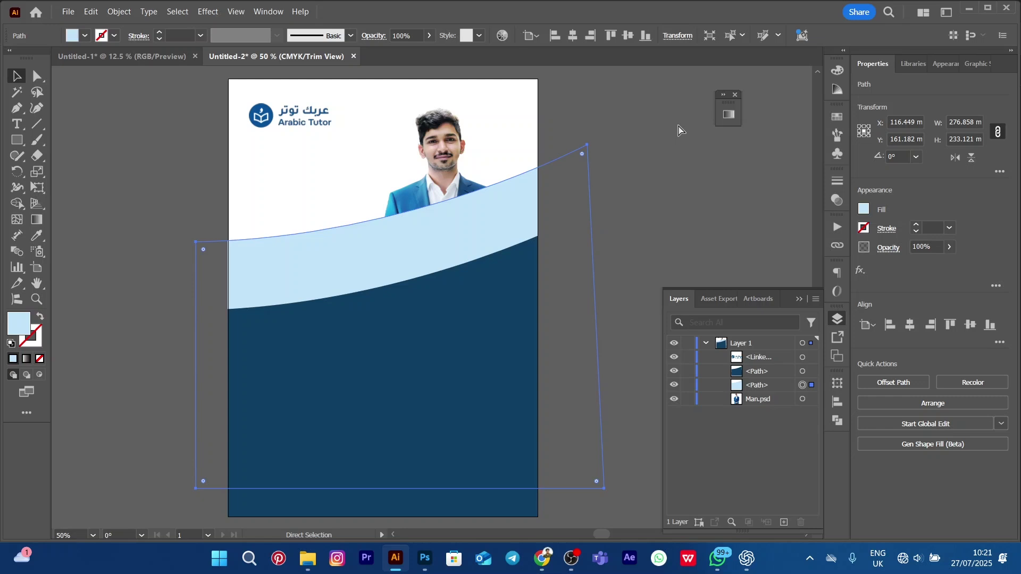
key(ctrl+bracketleft)
key(v)
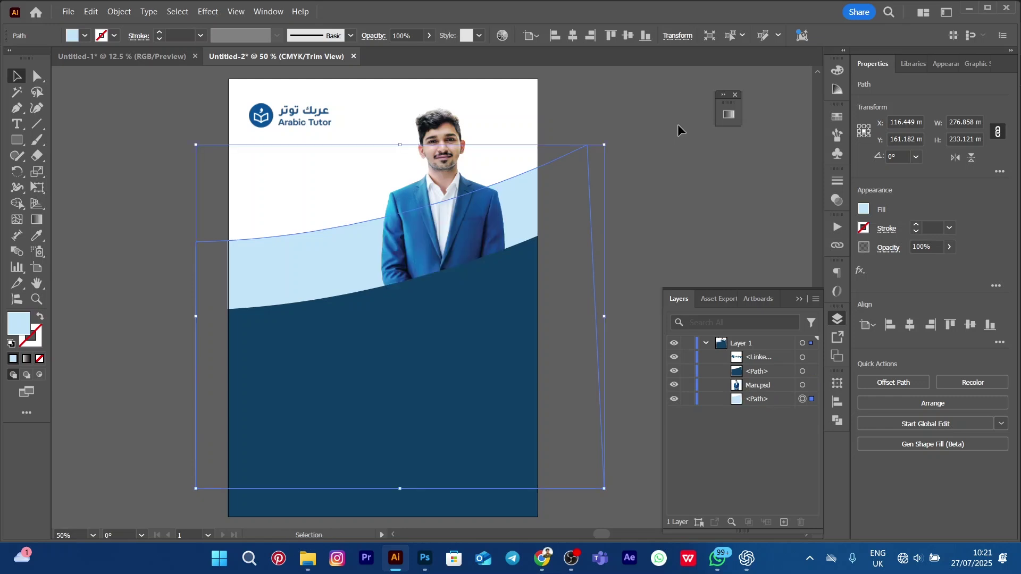
click(665, 204)
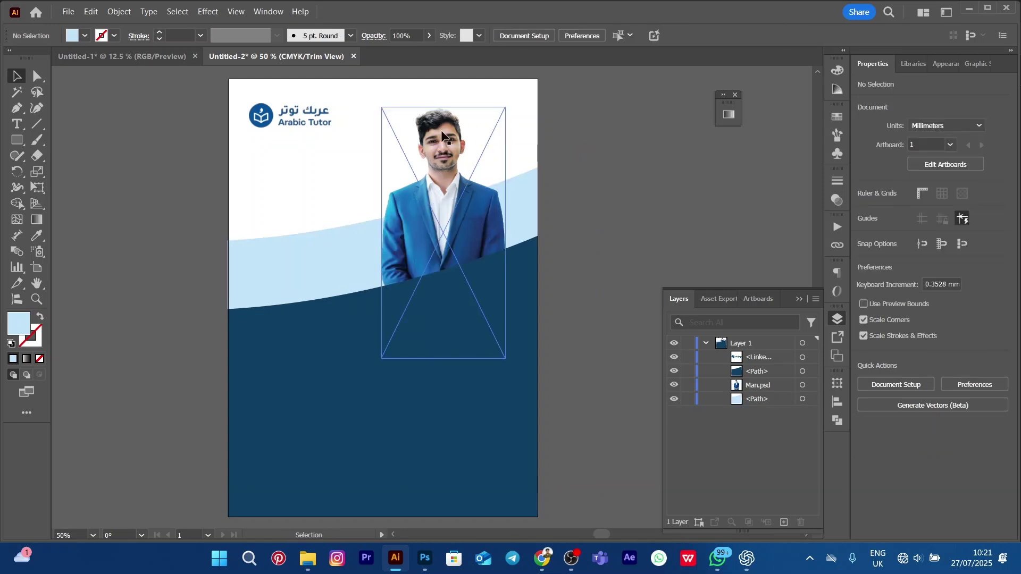
- Move the light blue curved shape down to about Y 195.5 mm and rotate it slightly clockwise to about 357.94°
click(320, 266)
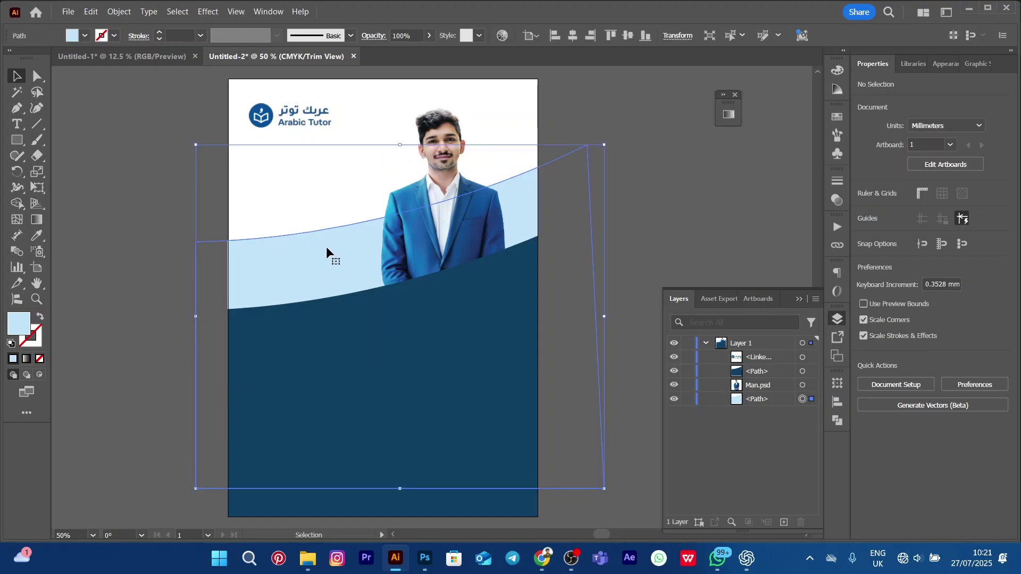
drag(326, 248, 322, 298)
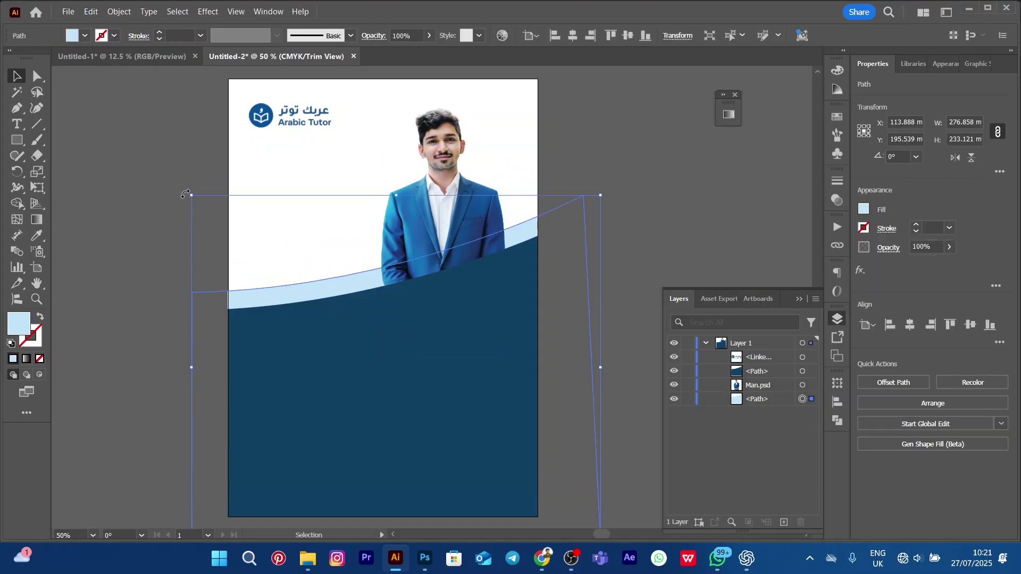
drag(184, 189, 183, 177)
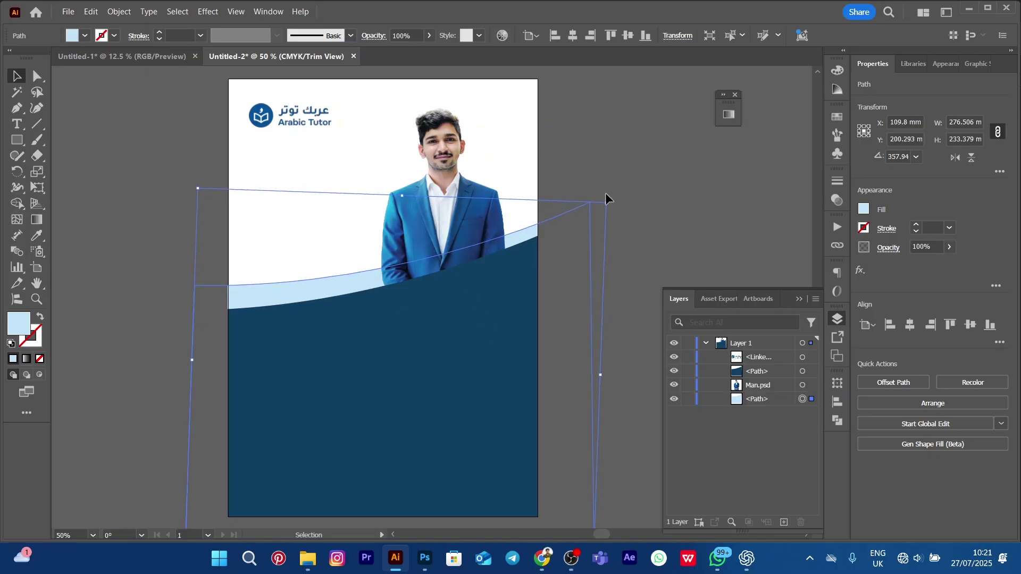
click(625, 193)
scroll(601, 182, down, 1)
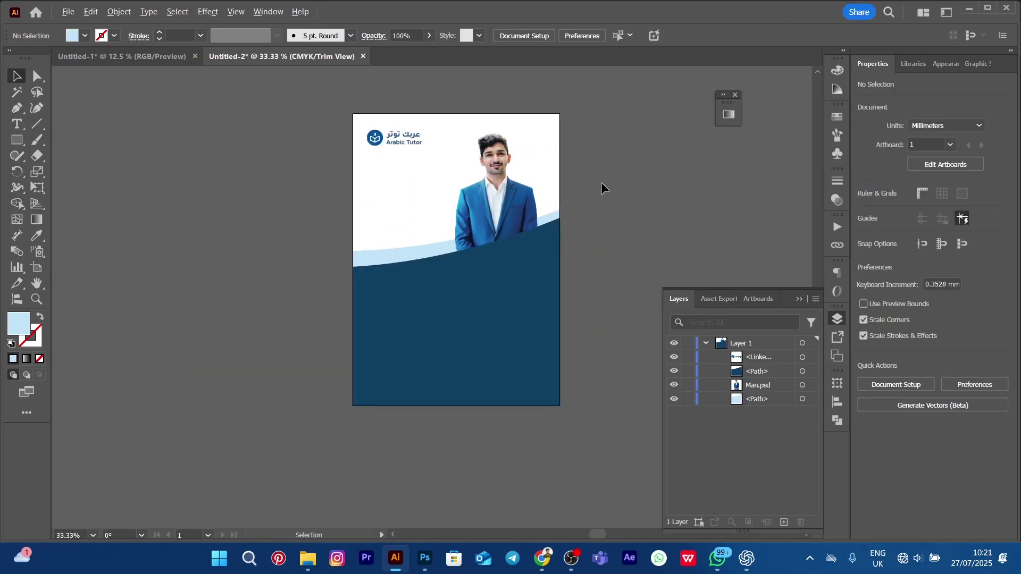
scroll(579, 203, up, 1)
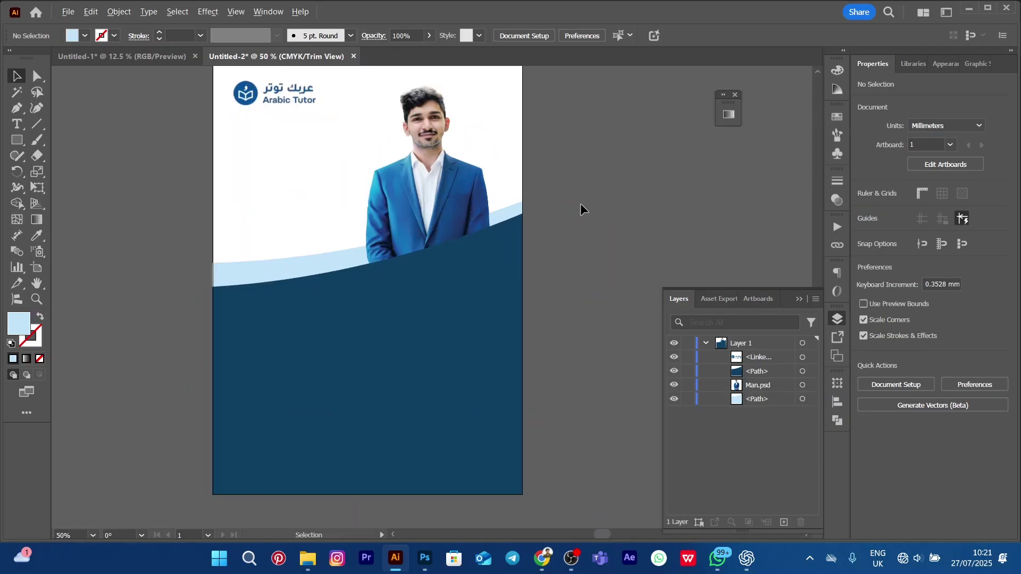
- Lighten the front dark blue curved shape's fill to #164D72
click(455, 326)
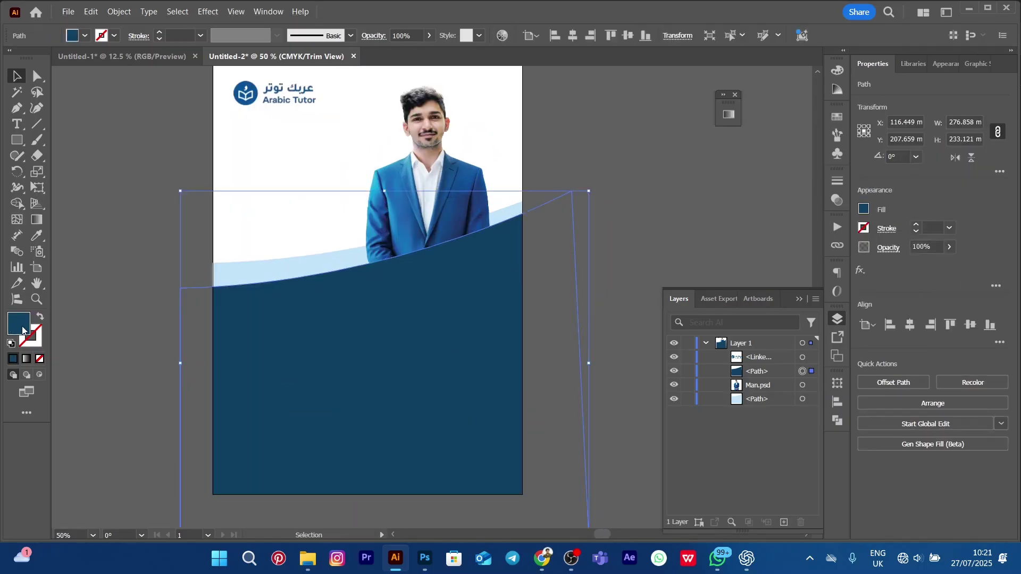
mouse_move(838, 421)
mouse_down()
mouse_move(838, 398)
mouse_move(841, 406)
mouse_up()
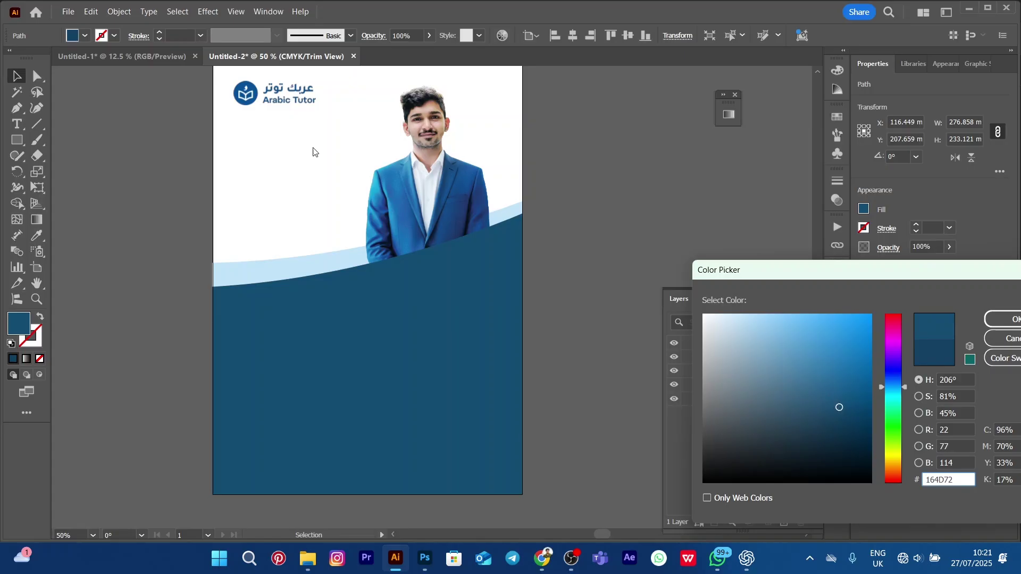
click(1004, 320)
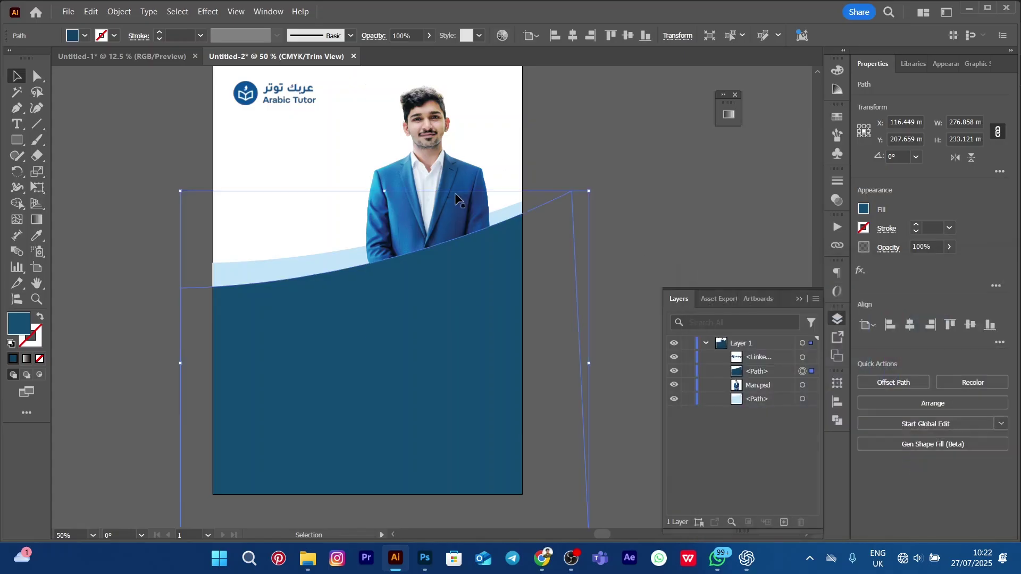
- Sample the logo's blue as the front curved shape's fill, and darken it to #0A487C
key(i)
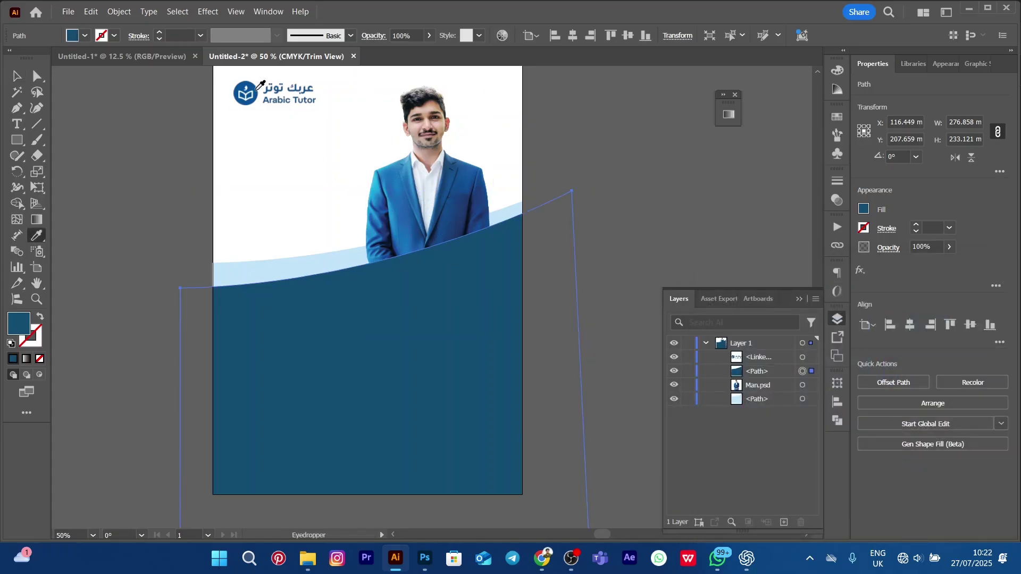
click(265, 93)
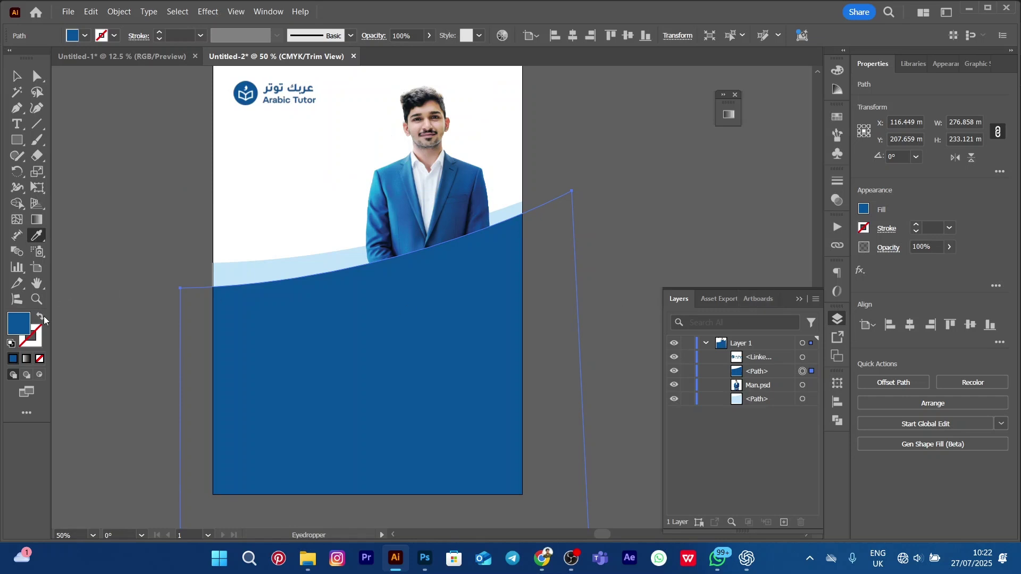
double_click(22, 324)
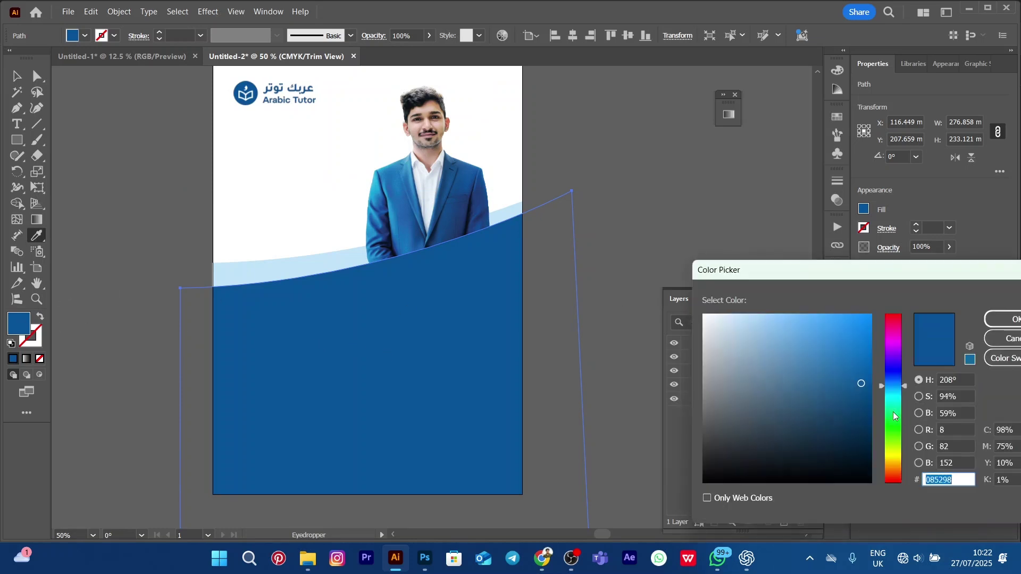
drag(861, 390, 859, 399)
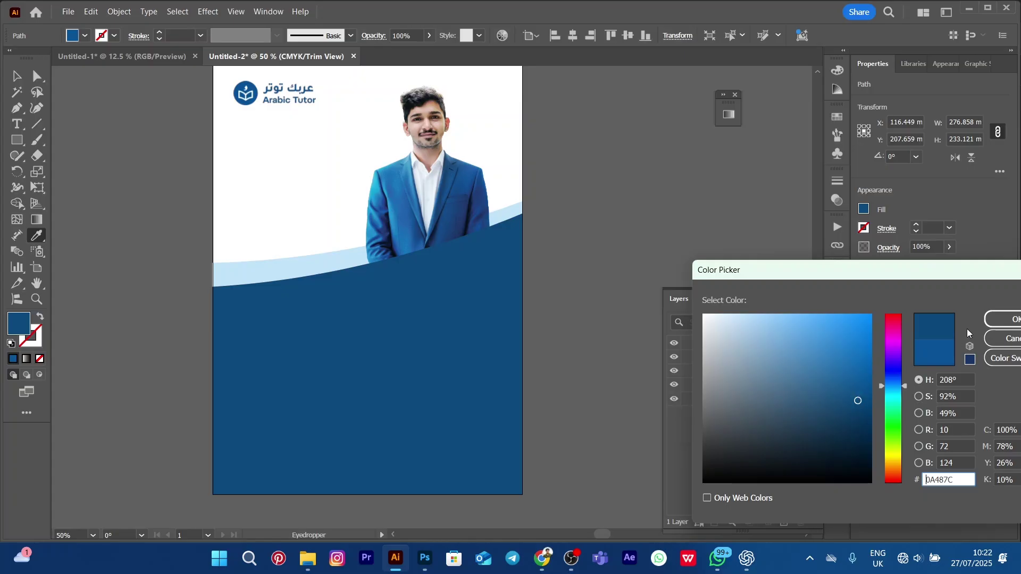
click(1011, 320)
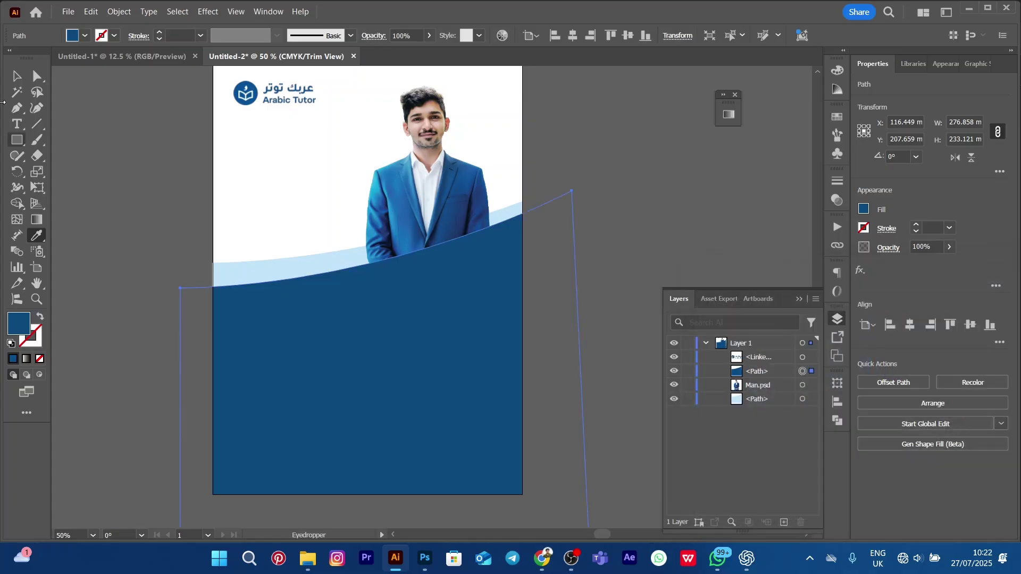
click(16, 76)
drag(141, 145, 139, 194)
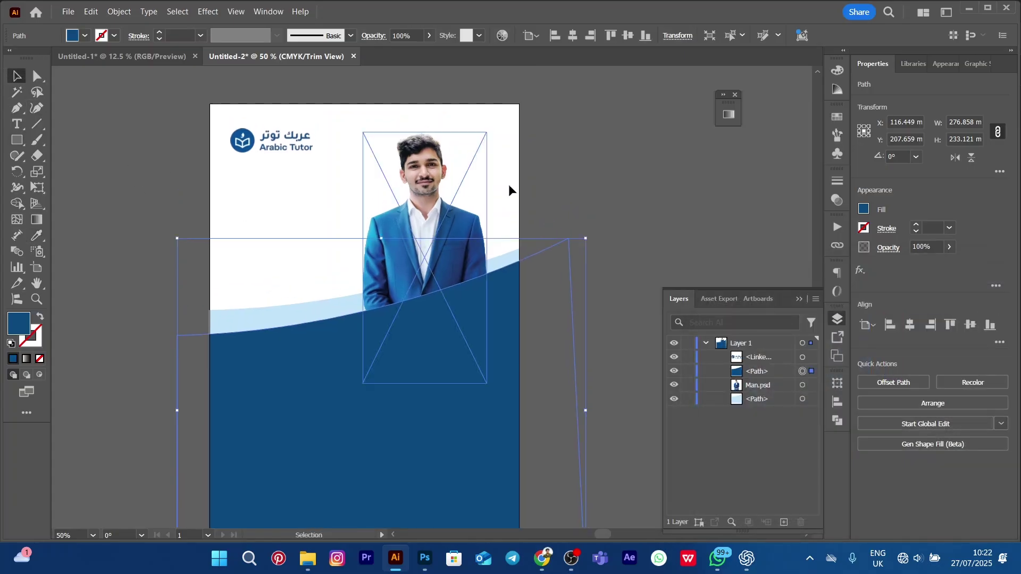
click(585, 221)
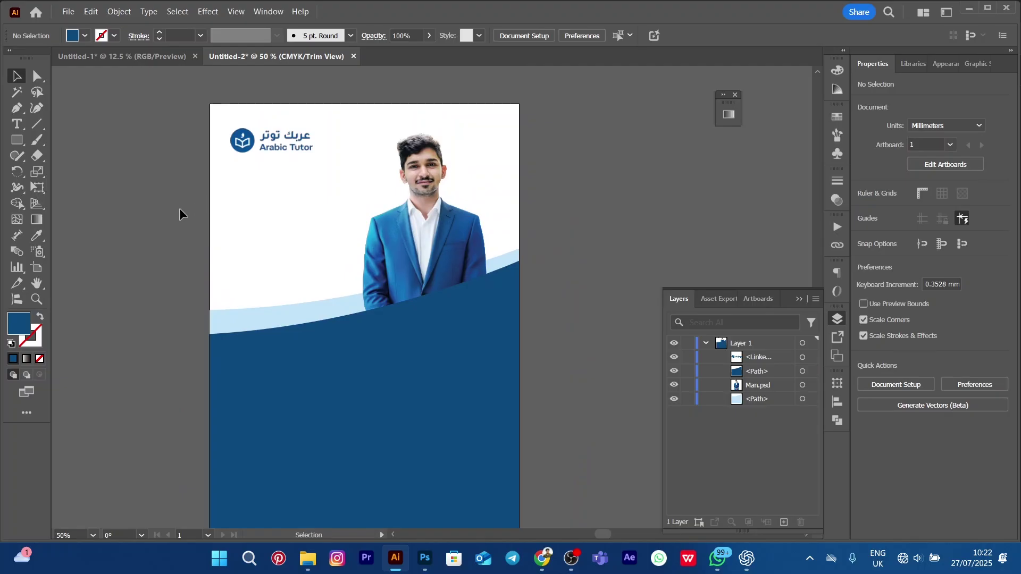
drag(161, 215, 152, 202)
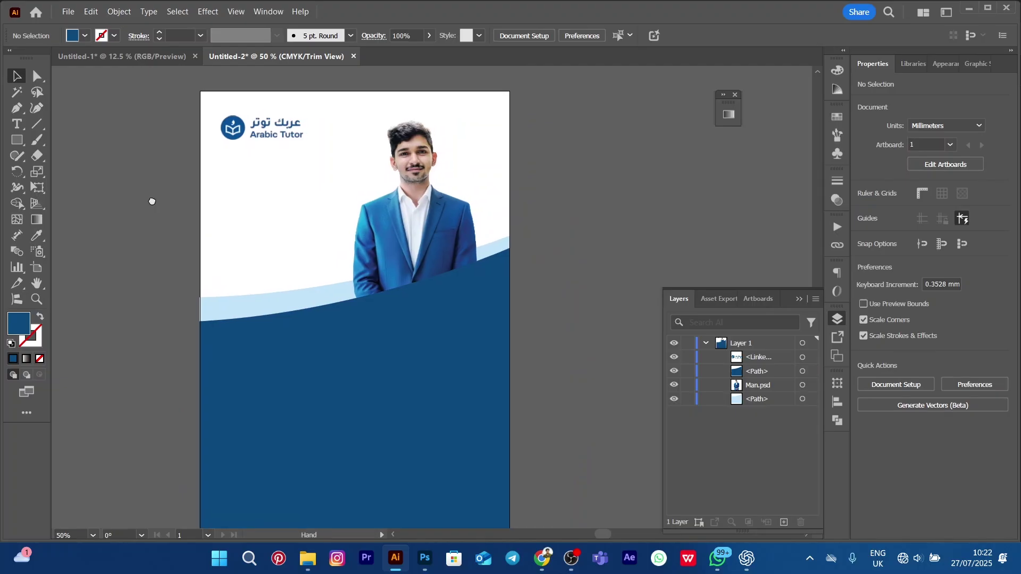
- Copy the four-line Malayalam headline from Untitled-1 into the poster and scale it to about 90 × 63 mm below the logo, beside the man
click(97, 57)
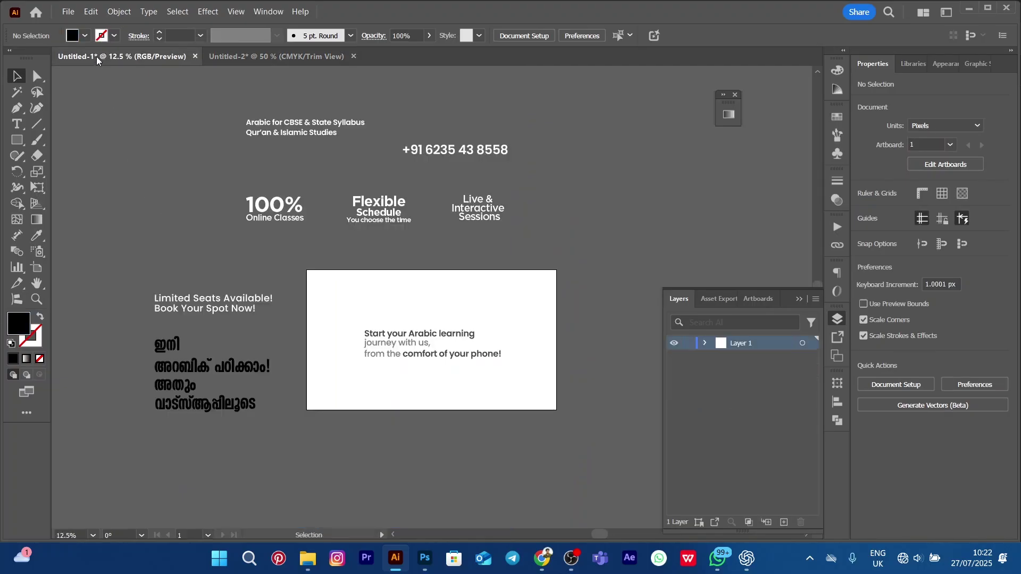
drag(169, 208, 170, 182)
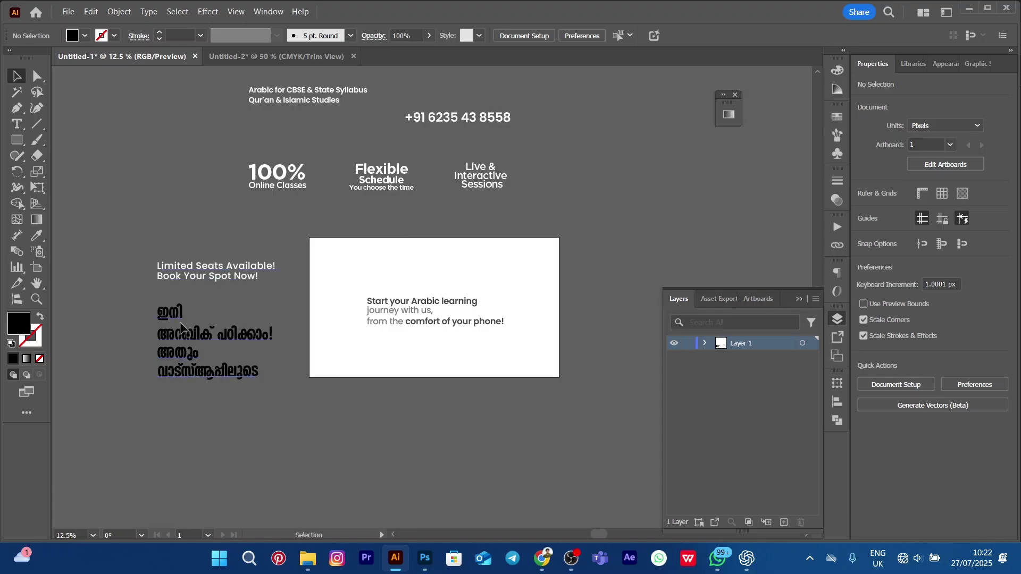
click(184, 343)
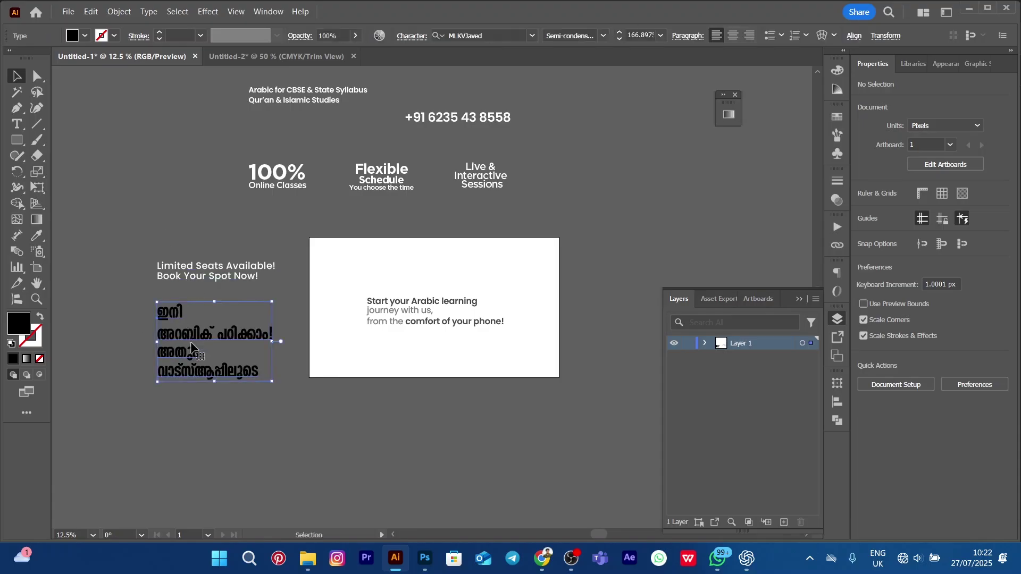
drag(183, 343, 184, 346)
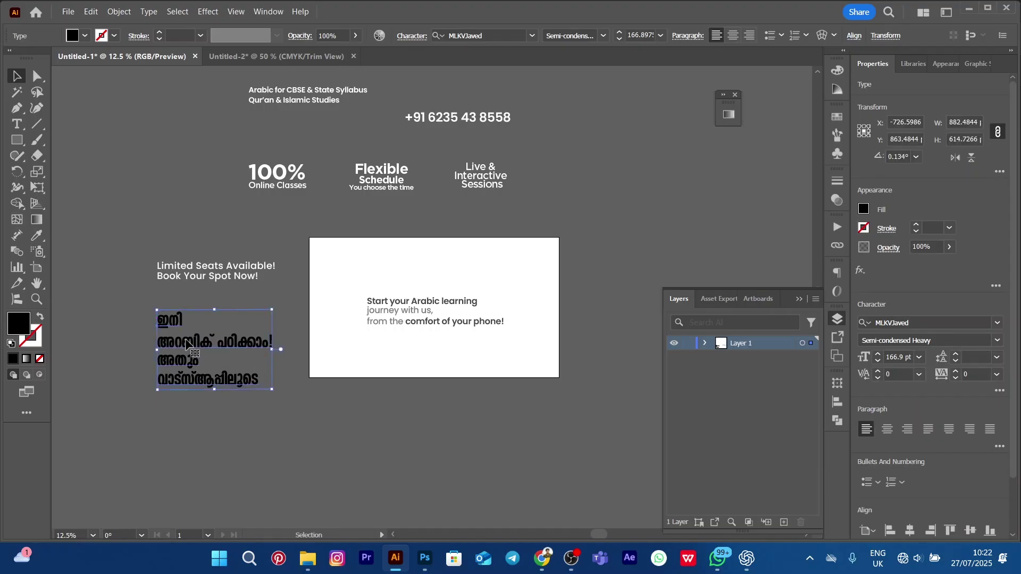
key(a)
key(v)
click(223, 61)
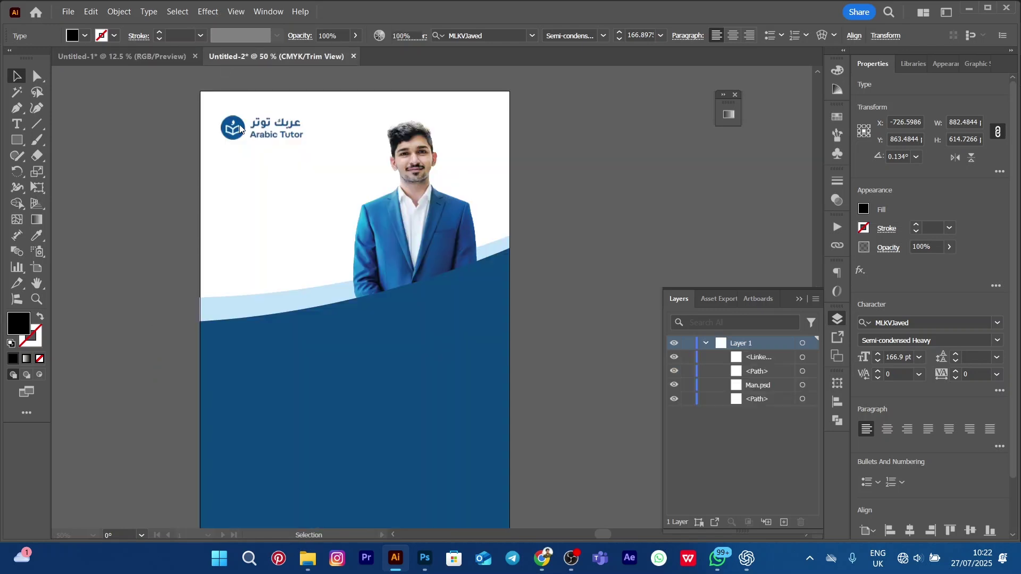
key(ctrl+v)
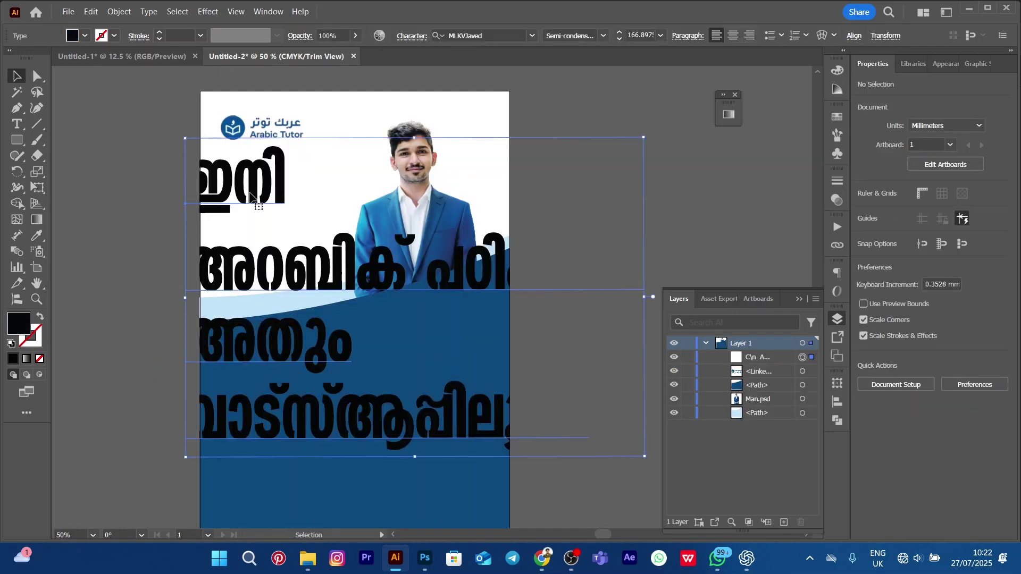
drag(636, 300, 320, 221)
click(599, 183)
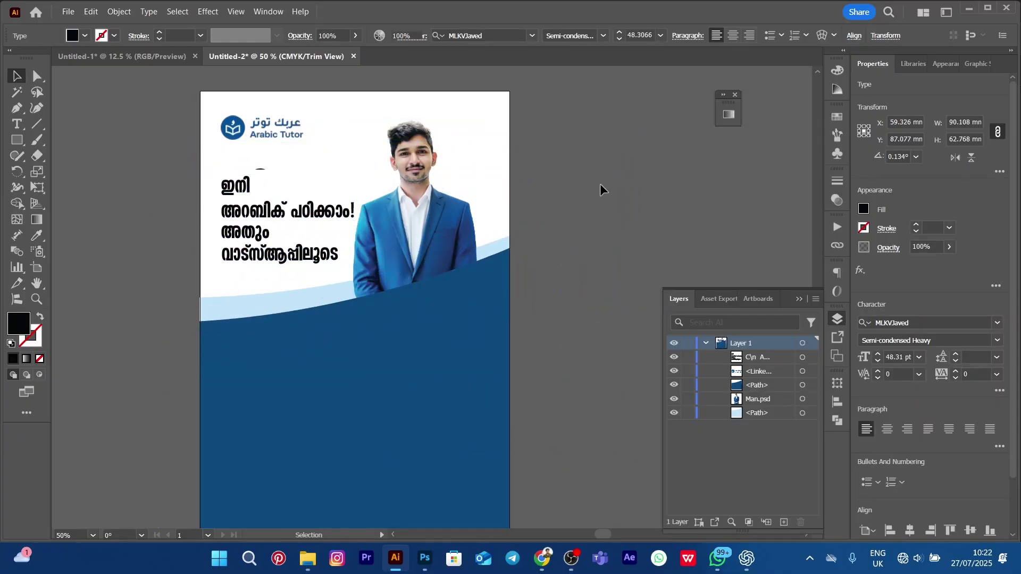
- Tighten the Malayalam headline's line spacing by setting its leading to 38.1 pt
scroll(202, 165, up, 2)
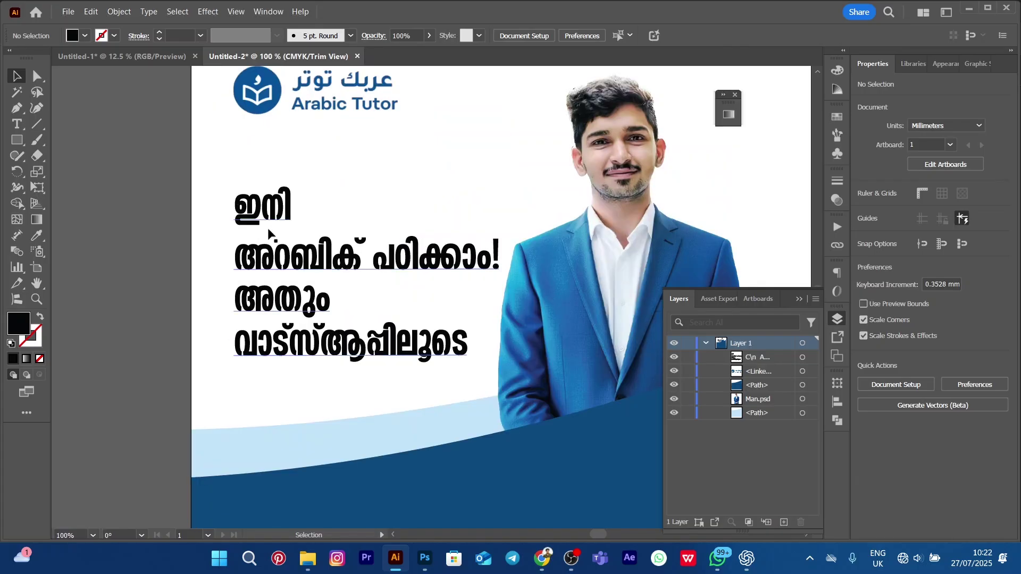
click(282, 249)
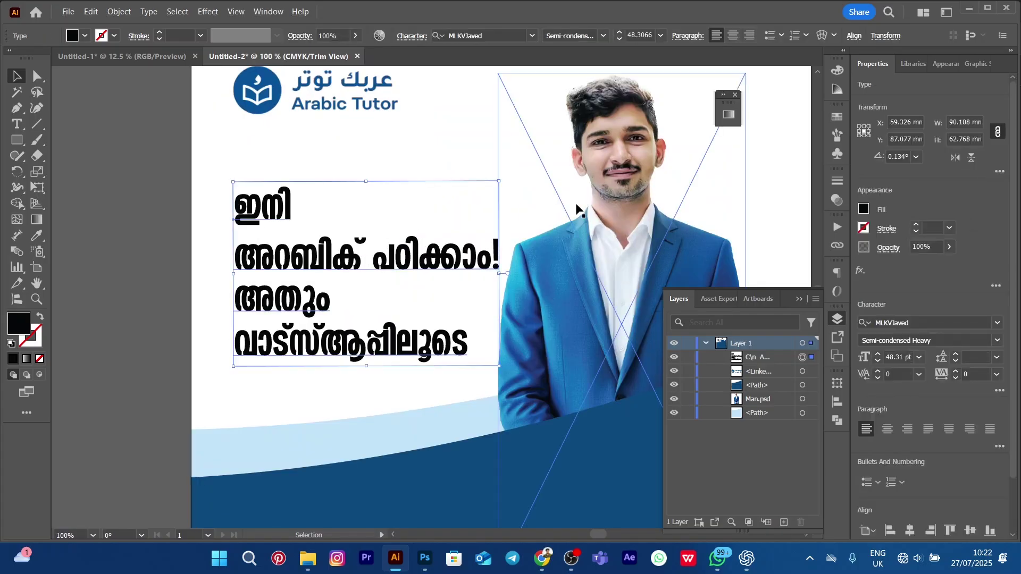
click(956, 362)
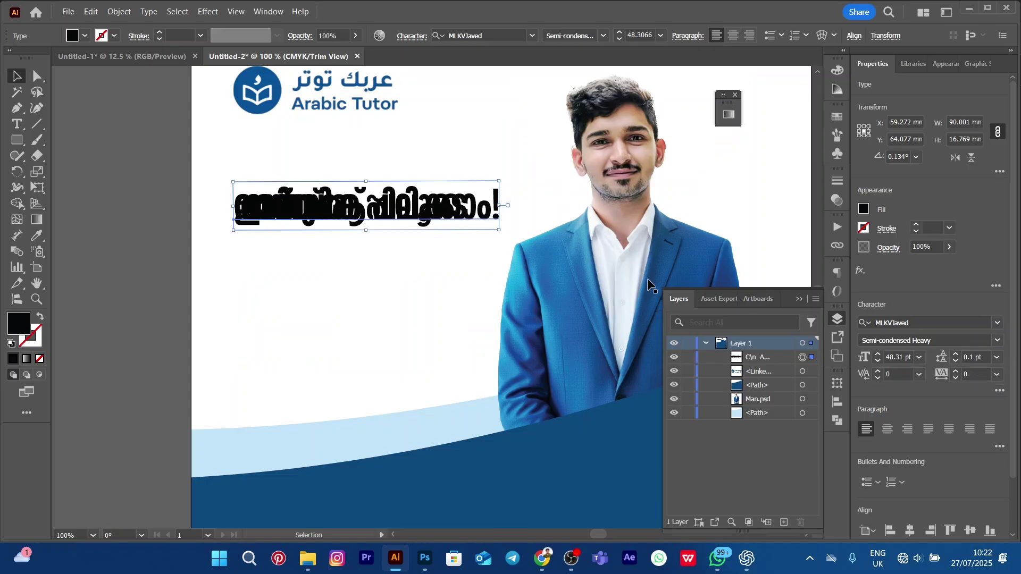
key(alt+Down)
key(alt+Down)
key(alt+Down)
key(alt+Down)
key(alt+Down)
key(alt+Down)
key(alt+Down)
key(alt+Down)
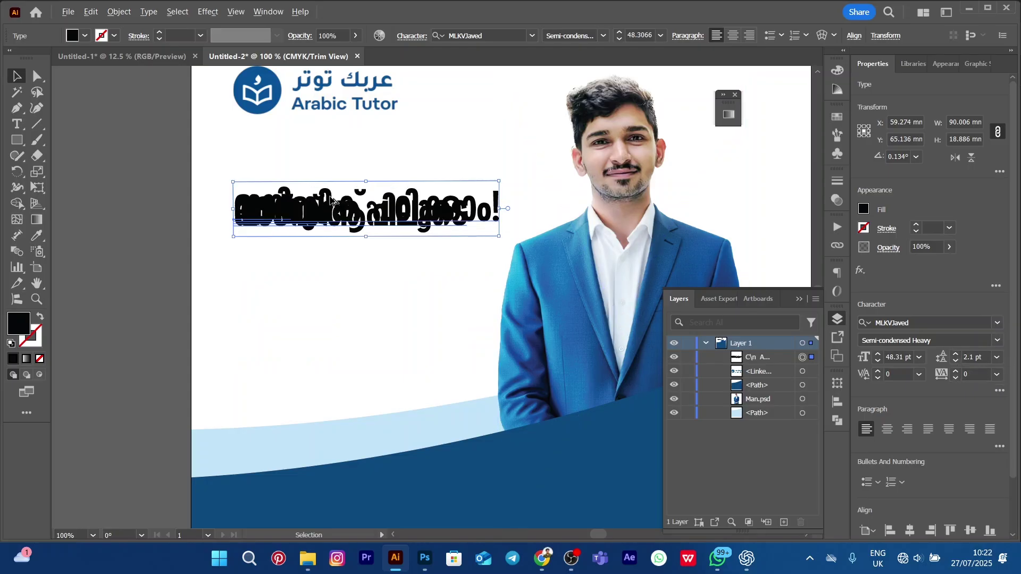
key(alt+Down)
key(alt+Down)
key(alt+Down)
key(alt+Down)
key(alt+Down)
key(alt+Down)
key(alt+Down)
key(alt+Down)
key(alt+Down)
key(alt+Down)
key(alt+Down)
key(alt+Down)
key(alt+Down)
key(alt+Down)
key(alt+Down)
key(alt+Down)
key(alt+Down)
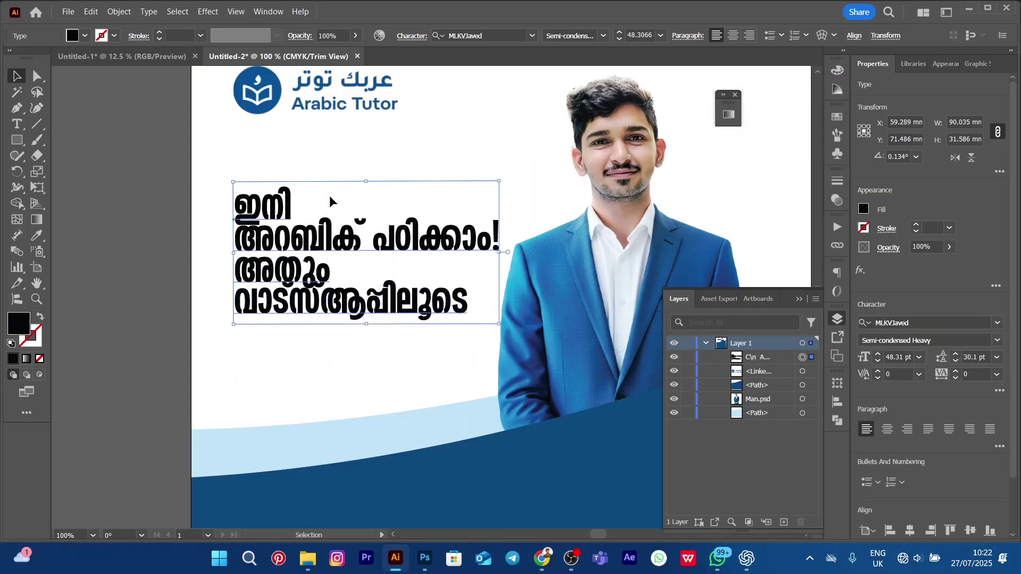
key(alt+Up)
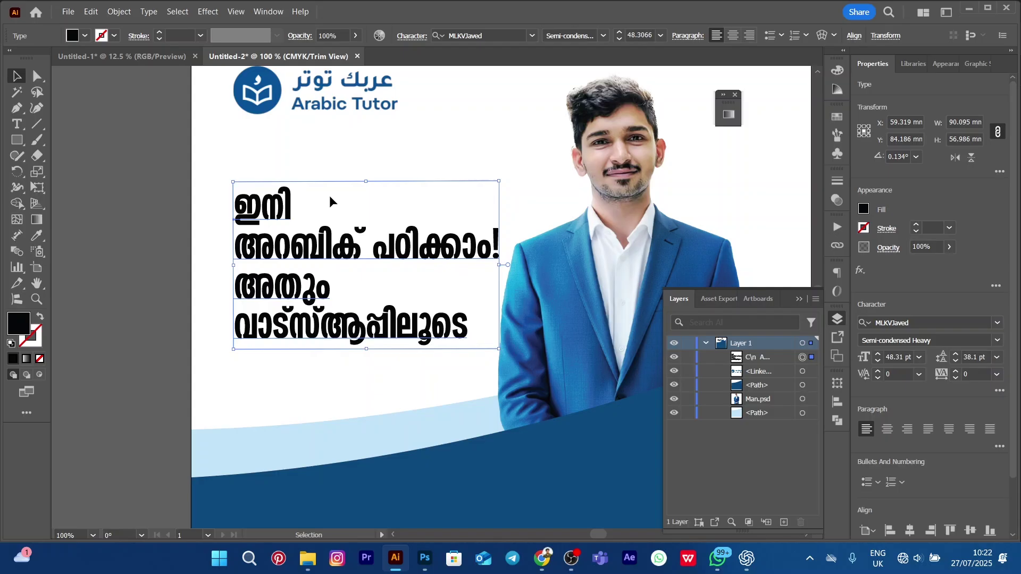
- Tighten the Malayalam headline's line spacing further by setting its leading to 36.1 pt
key(alt+Down)
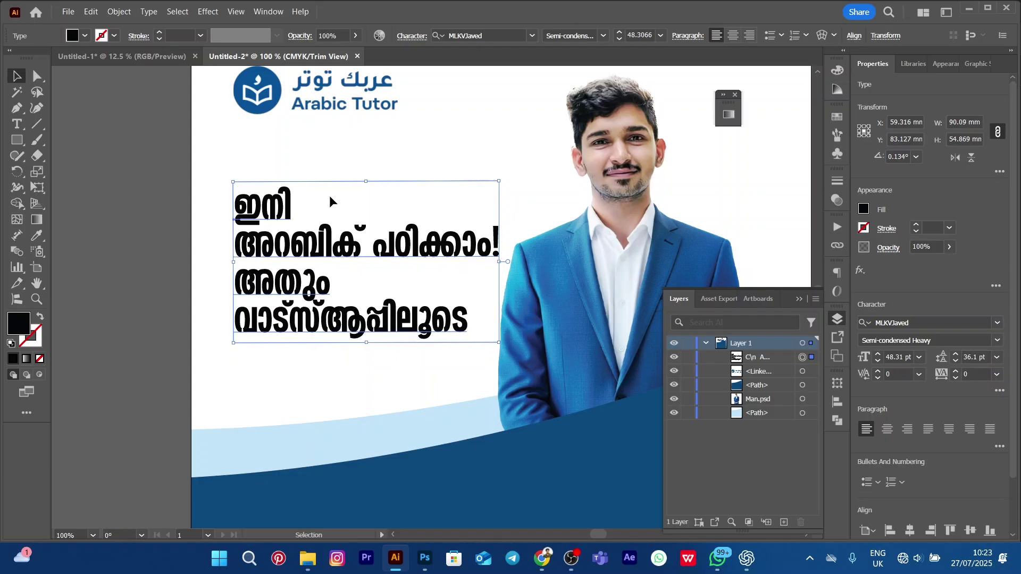
key(alt+Down)
key(alt+Up)
key(alt+Down)
key(alt+Up)
click(137, 187)
- Move the Malayalam headline slightly down, increasing its gap below the logo and keeping its left edge in line with it
scroll(139, 192, down, 3)
drag(149, 186, 251, 146)
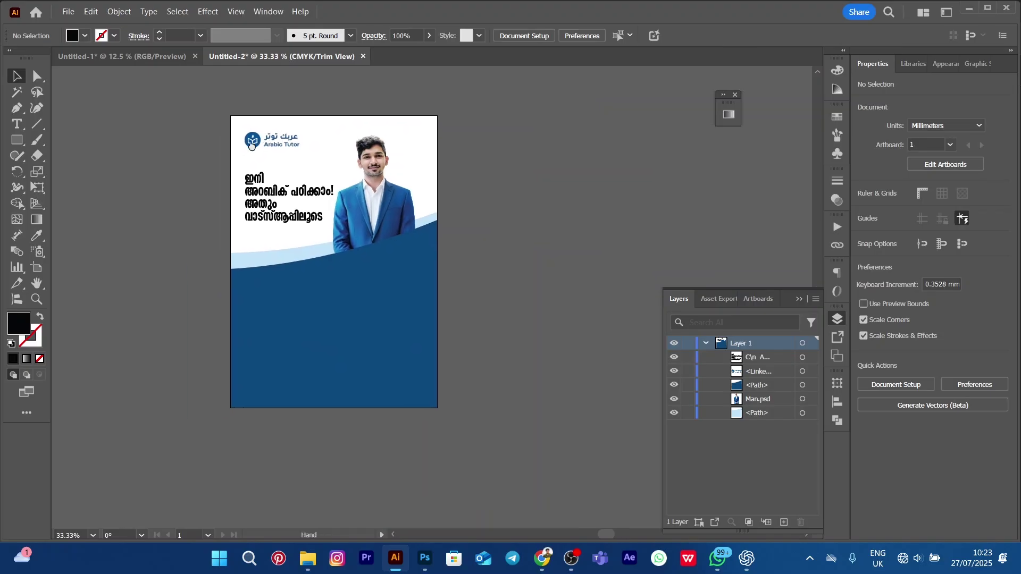
scroll(261, 173, up, 1)
click(276, 207)
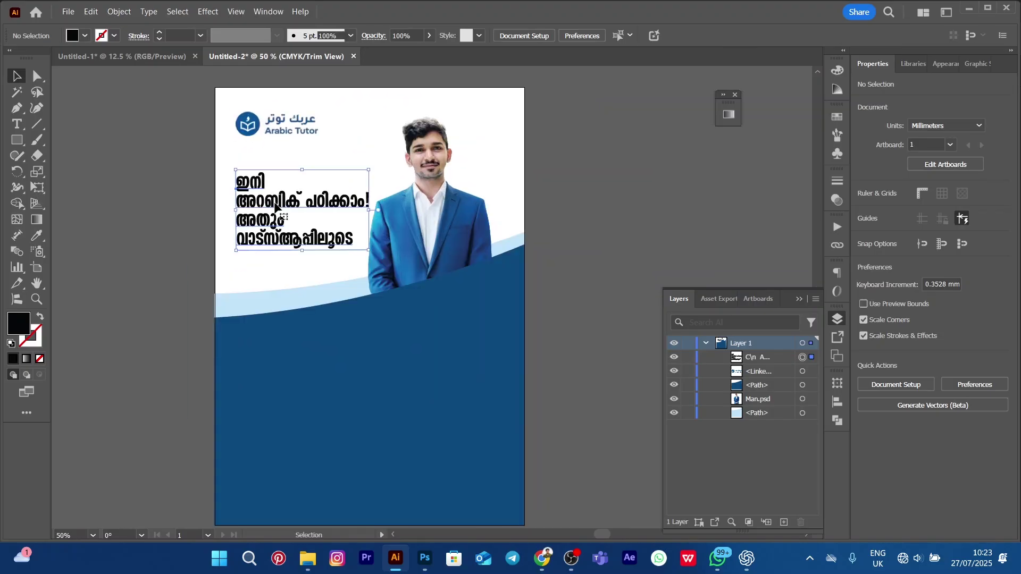
drag(276, 208, 278, 219)
click(541, 155)
- Shift the man's cutout to the right, to about X 154 mm, to leave space beside the headline
click(435, 214)
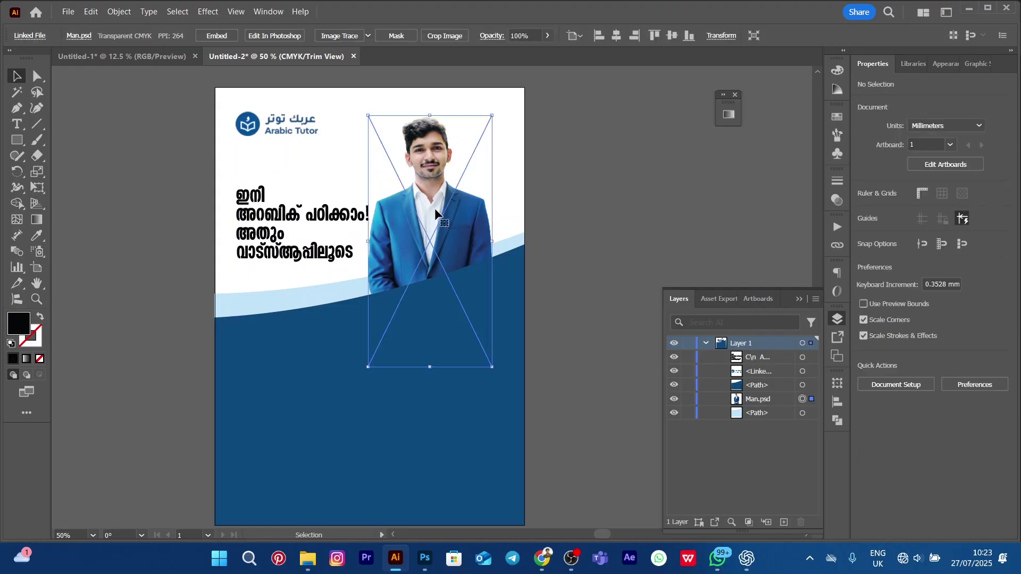
drag(435, 215, 448, 215)
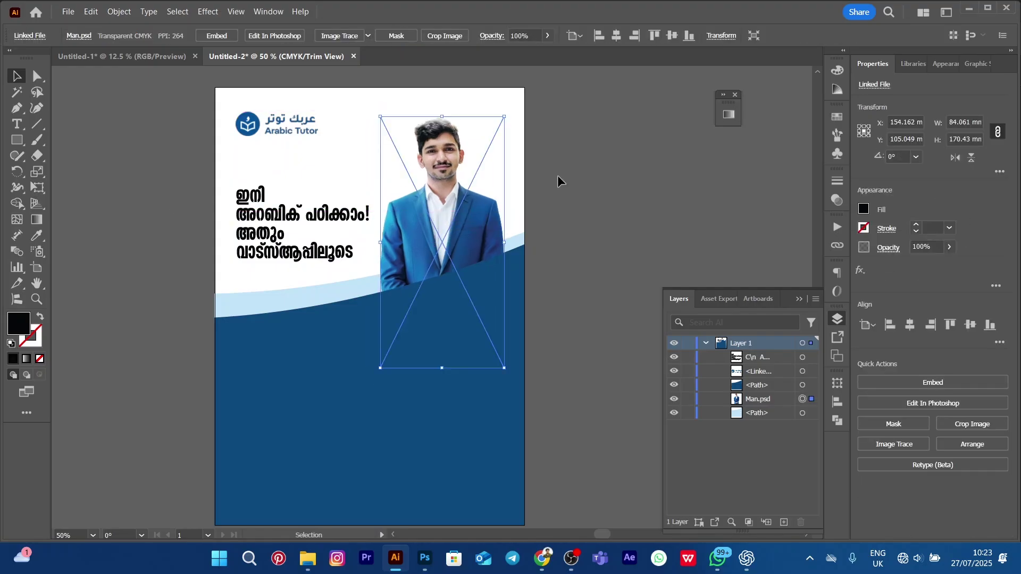
click(558, 175)
- Move the dark blue and light blue curved shapes down together to uncover more of the man's jacket
scroll(533, 188, down, 1)
drag(535, 202, 541, 154)
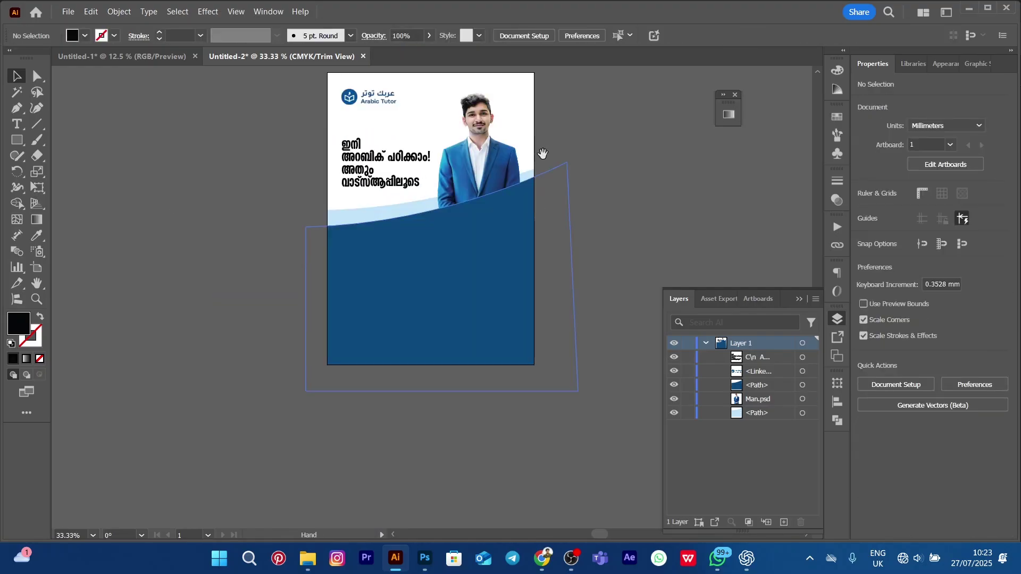
click(486, 255)
shift+click(401, 217)
drag(400, 218, 401, 233)
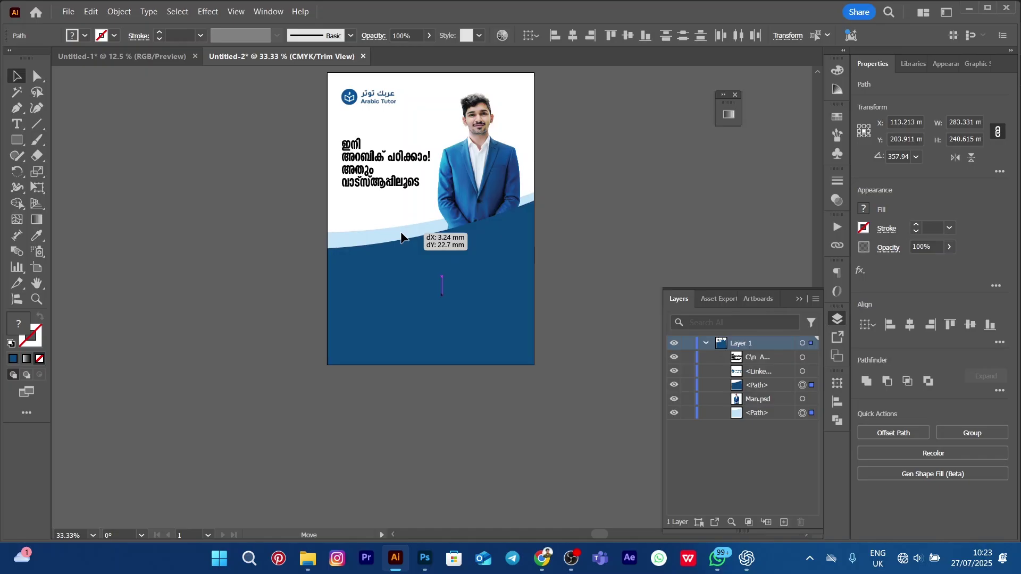
drag(401, 232, 408, 230)
click(618, 199)
click(408, 228)
shift+click(413, 250)
click(181, 183)
- Scale the Malayalam headline proportionally to about 95 × 58 mm, keeping it level and left-aligned under the logo
drag(359, 126, 329, 213)
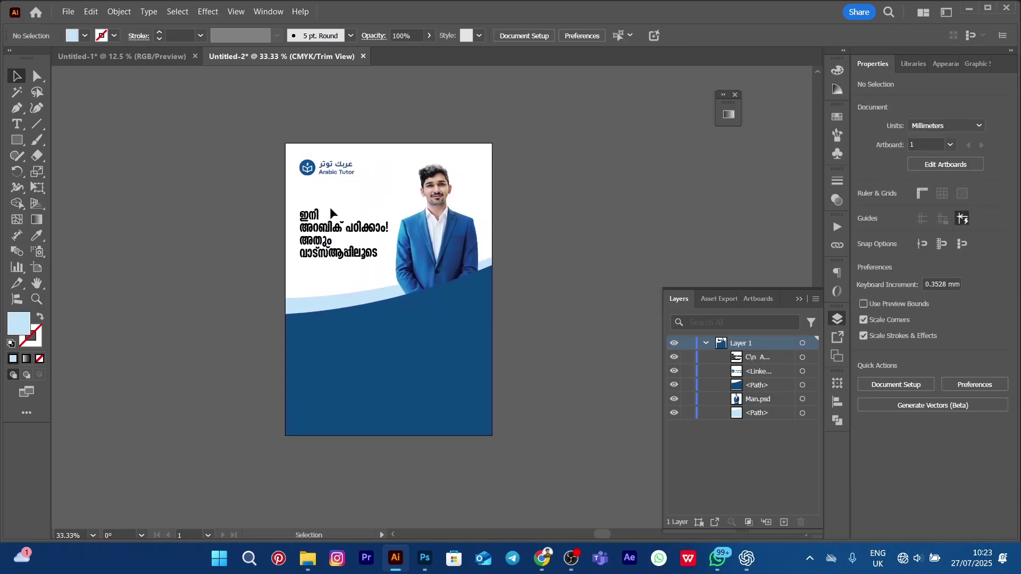
scroll(329, 213, up, 2)
click(337, 234)
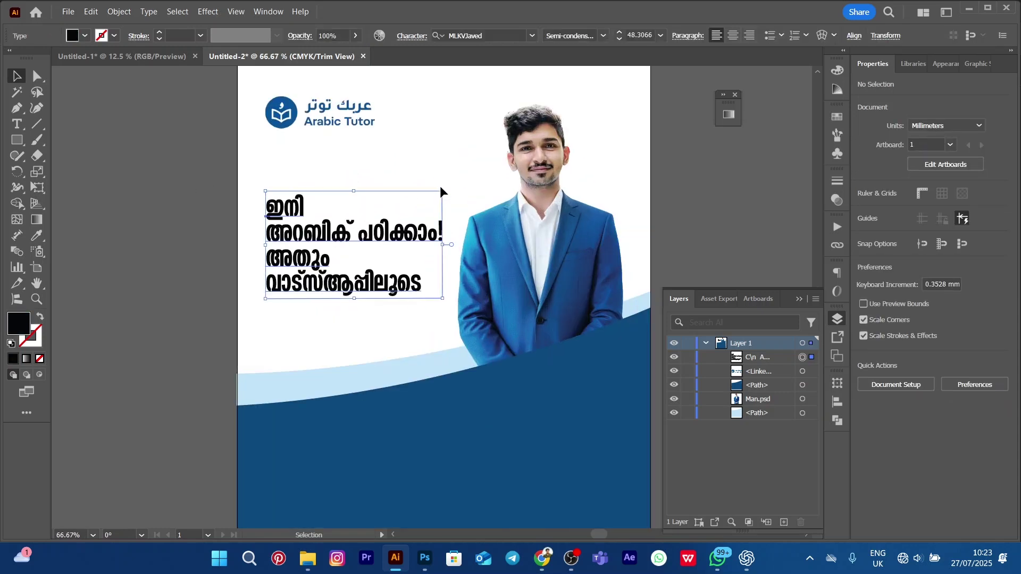
drag(442, 191, 455, 169)
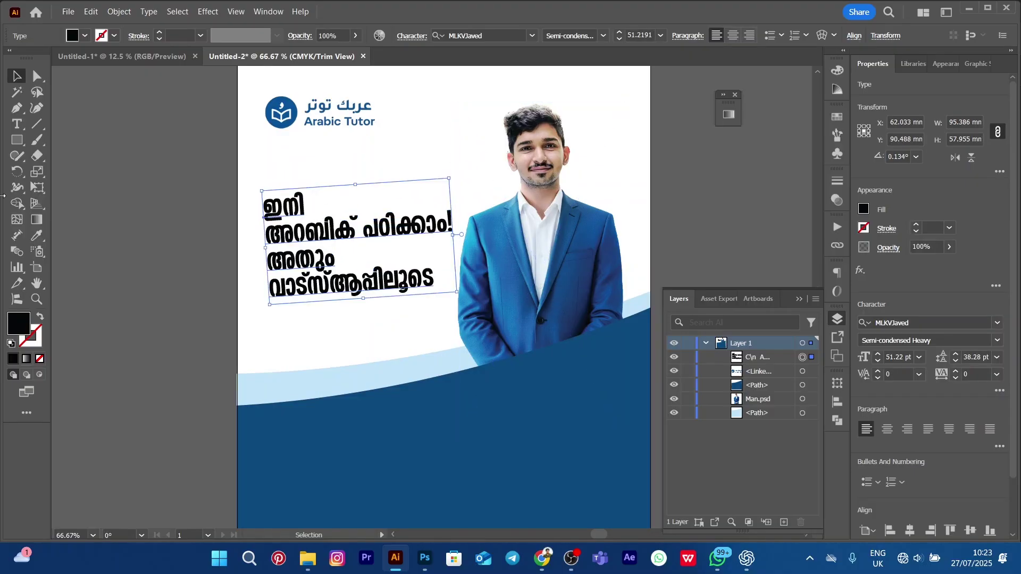
click(276, 220)
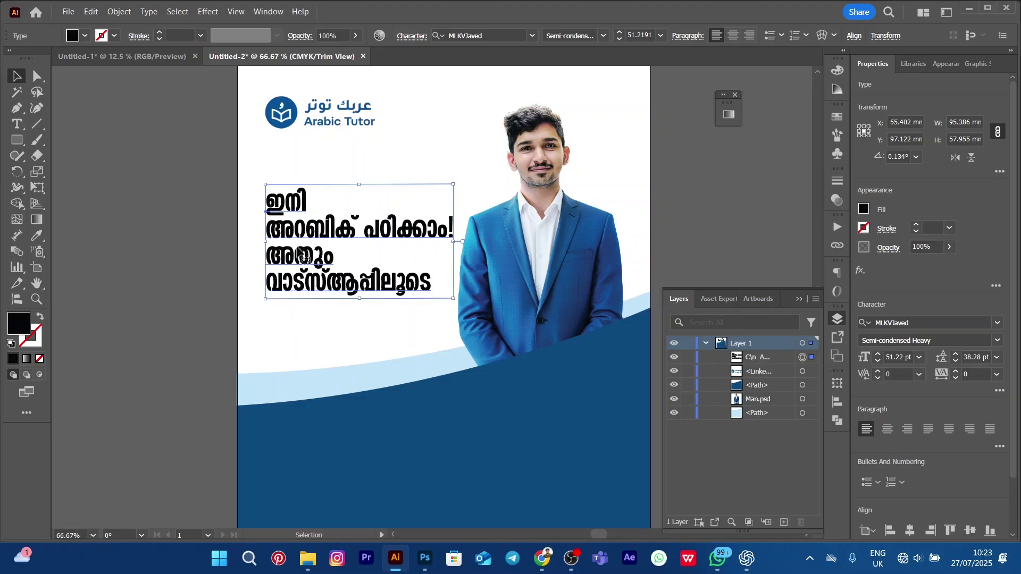
- Select all four lines of the Malayalam headline text and open its fill colour for editing
double_click(284, 229)
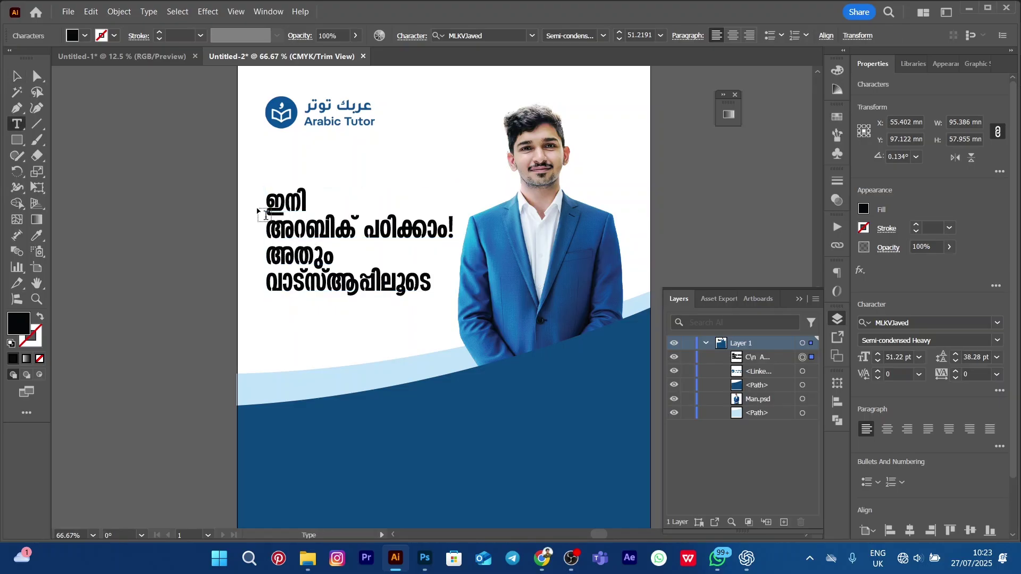
drag(265, 195, 437, 288)
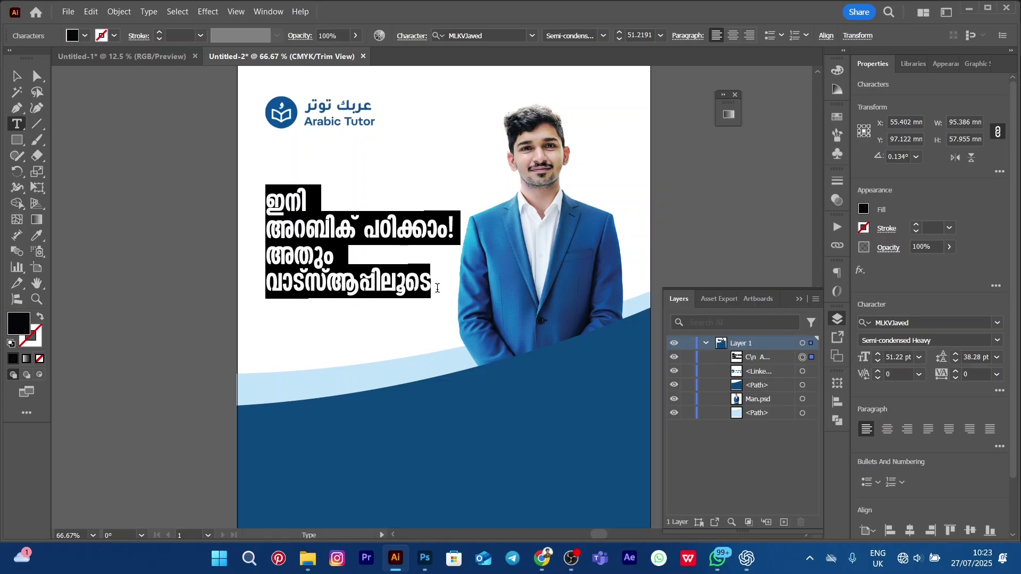
double_click(20, 326)
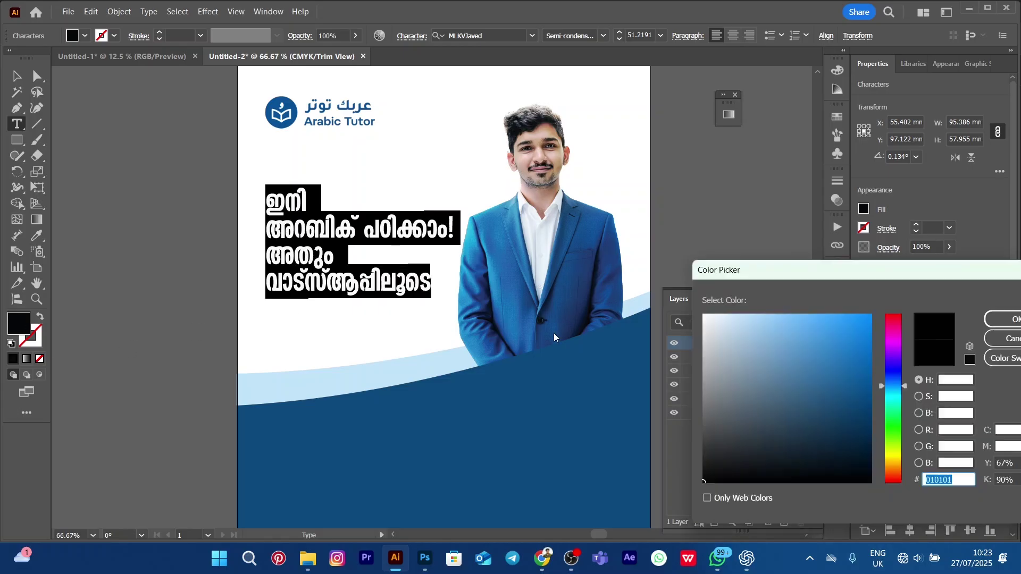
- Change the fill of the whole Malayalam headline to dark gray #303030
mouse_move(783, 415)
mouse_down()
mouse_move(716, 443)
mouse_move(714, 460)
mouse_move(694, 450)
mouse_up()
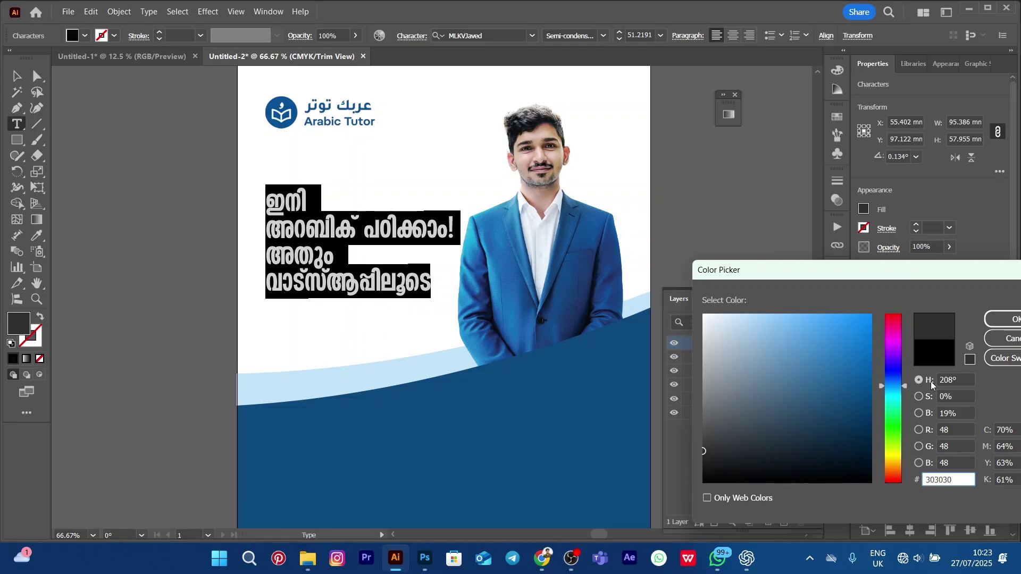
click(996, 322)
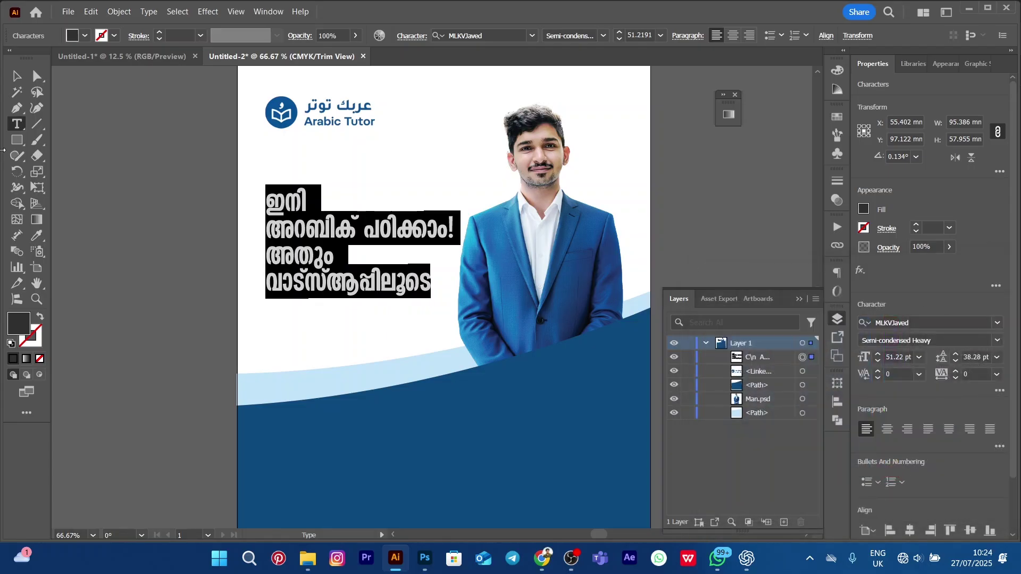
click(17, 76)
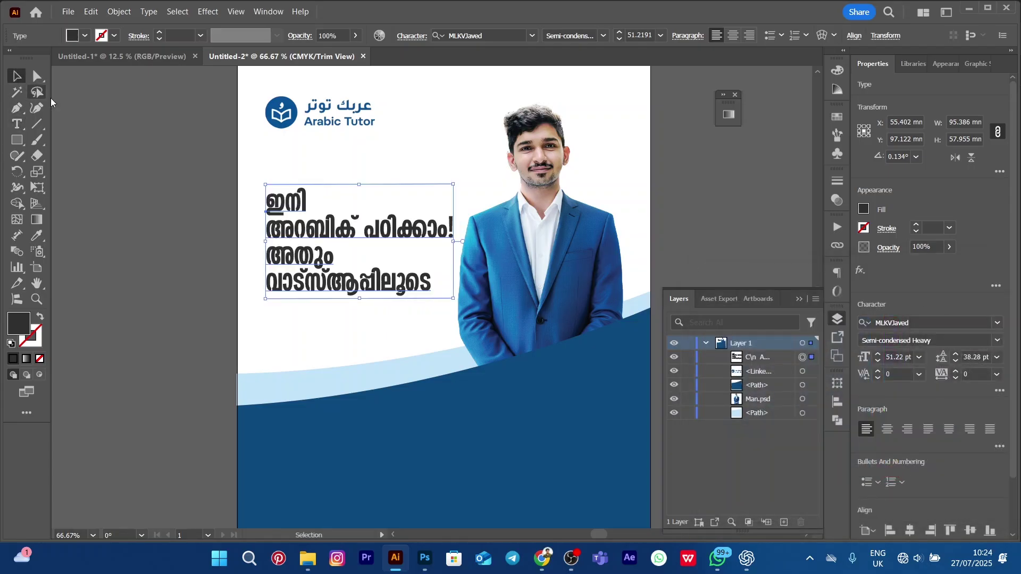
- Recolor the second headline line, "അറബിക് പഠിക്കാം!", with the dark blue fill #064E89
scroll(321, 234, up, 1)
double_click(321, 228)
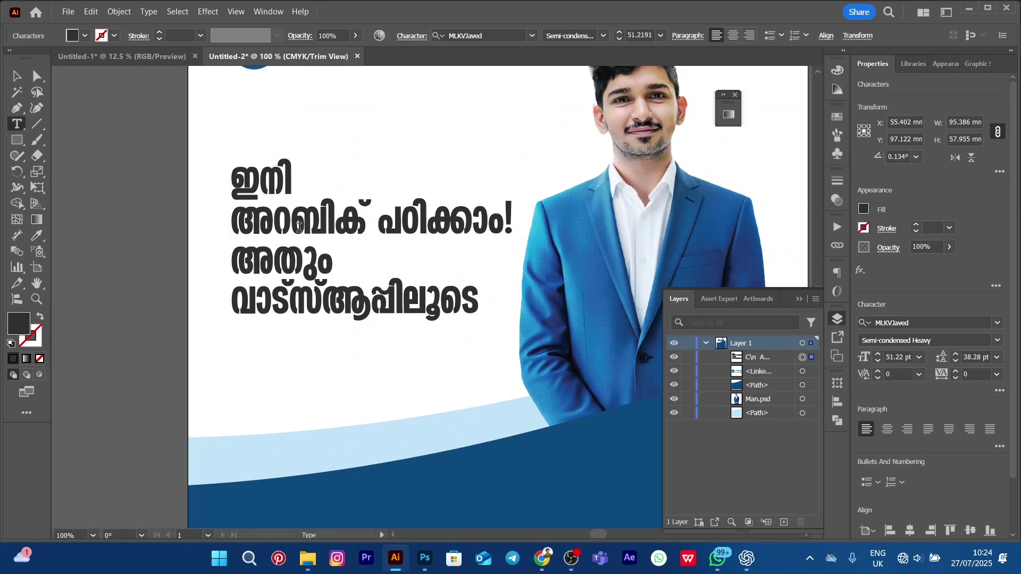
drag(237, 217, 510, 207)
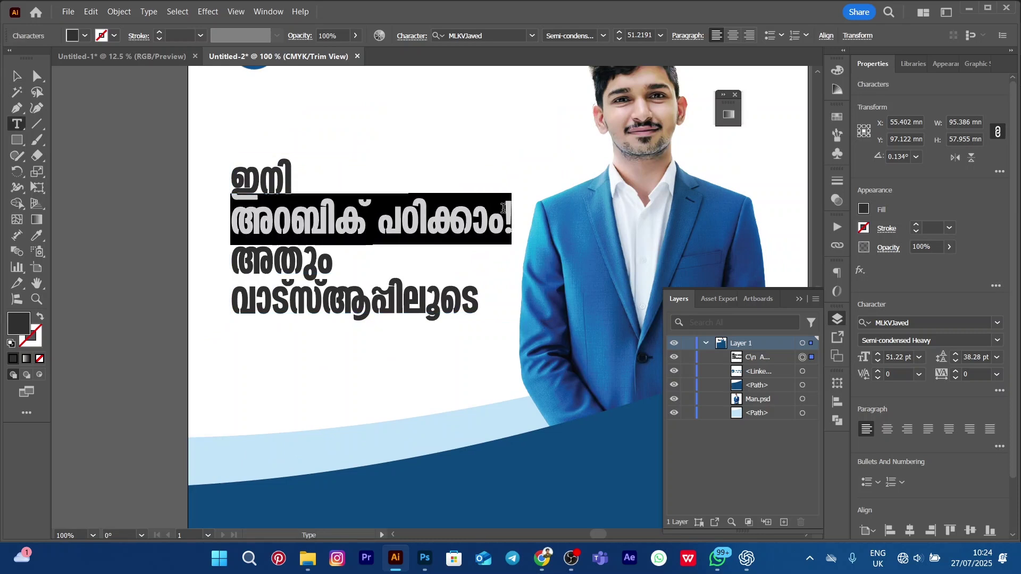
double_click(19, 331)
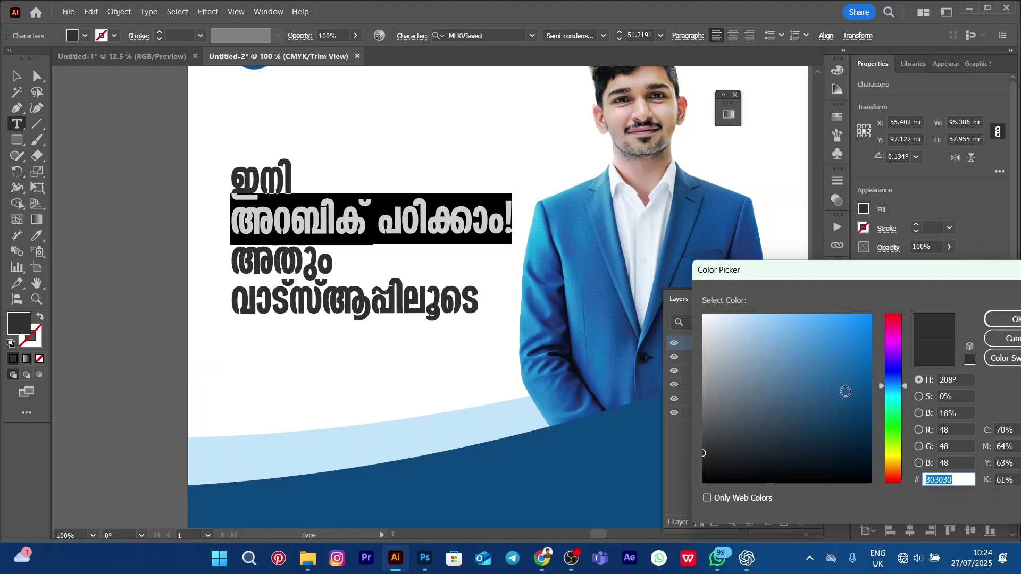
drag(845, 391, 866, 389)
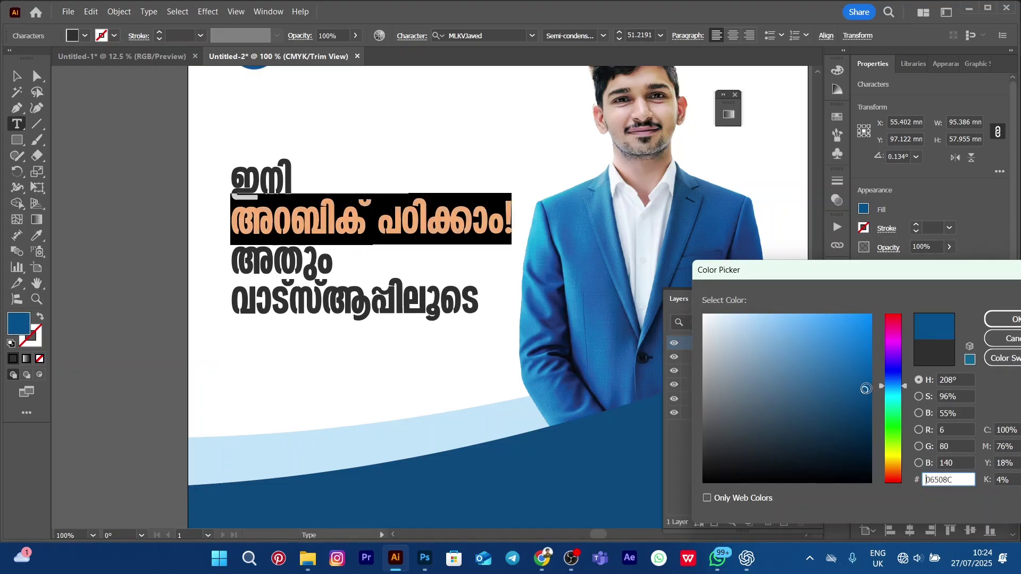
drag(866, 388, 865, 391)
click(1008, 320)
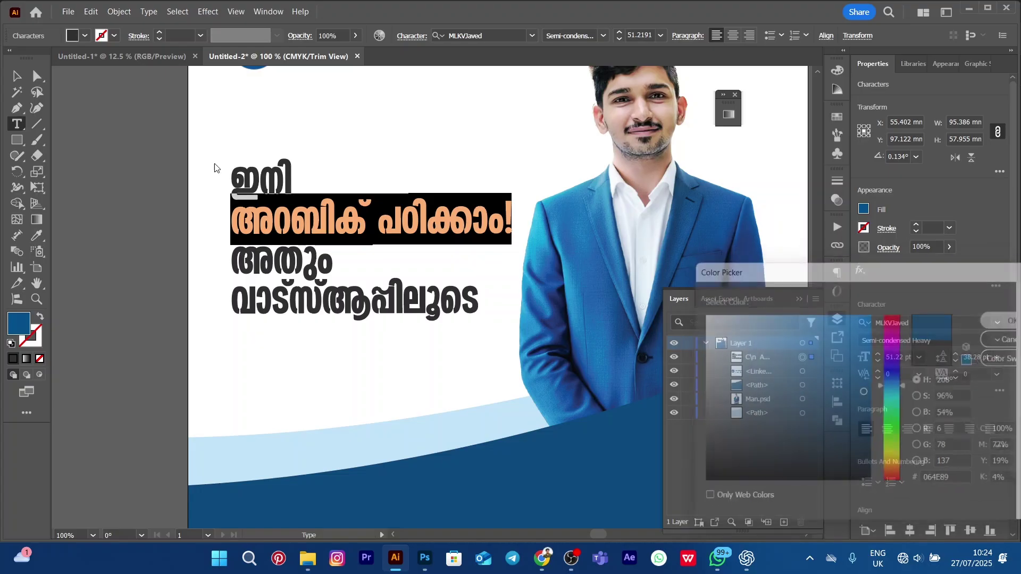
click(14, 76)
- Reduce the font size of the first headline line, "ഇനി", to 49 pt
key(ctrl+minus)
key(ctrl+minus)
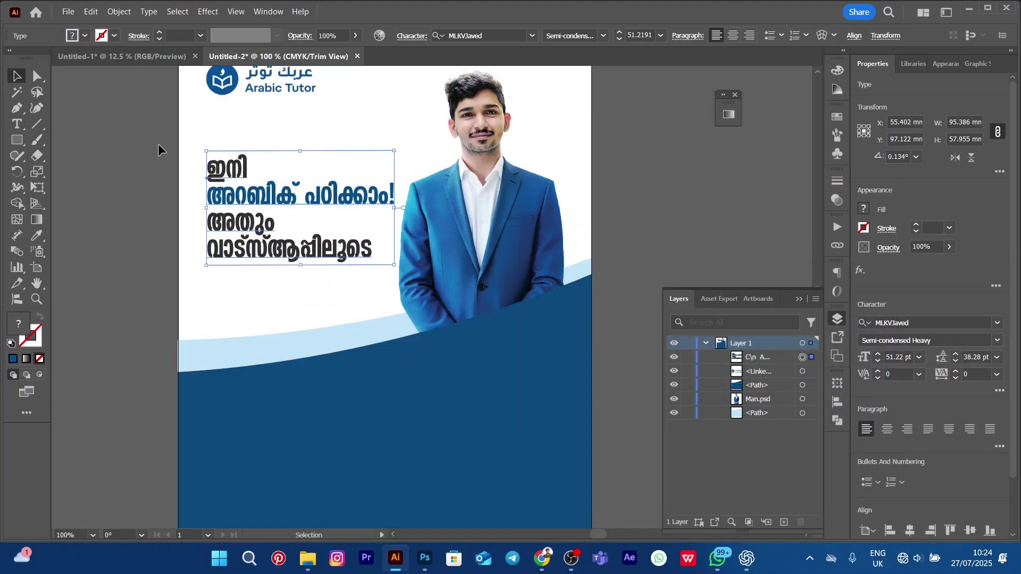
scroll(248, 137, up, 1)
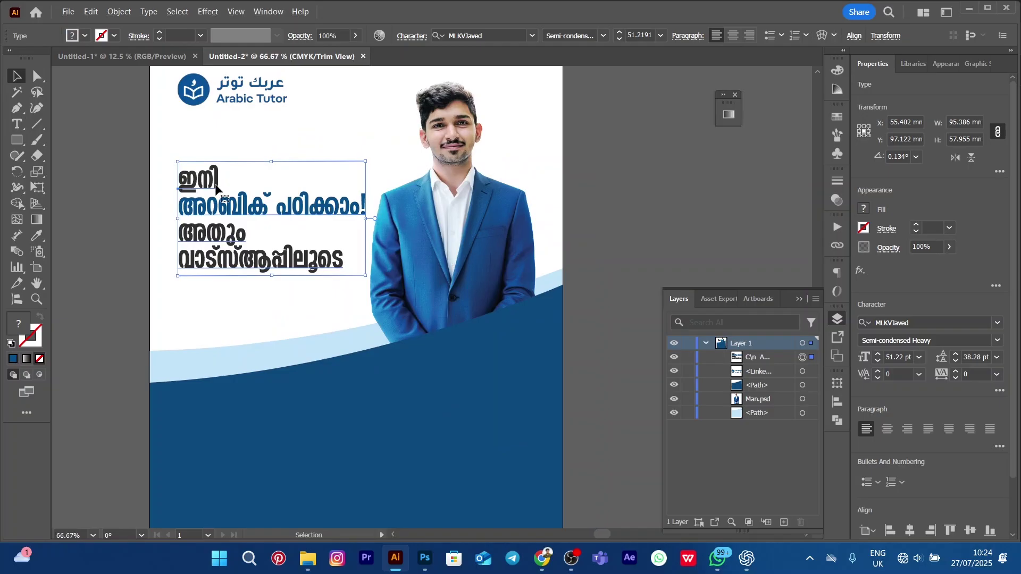
double_click(219, 175)
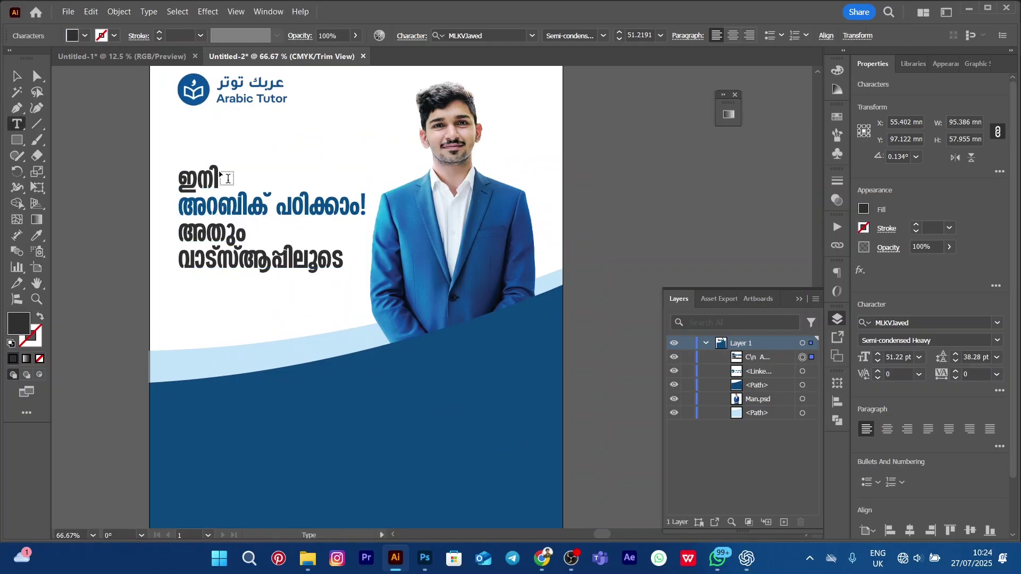
drag(219, 179, 173, 185)
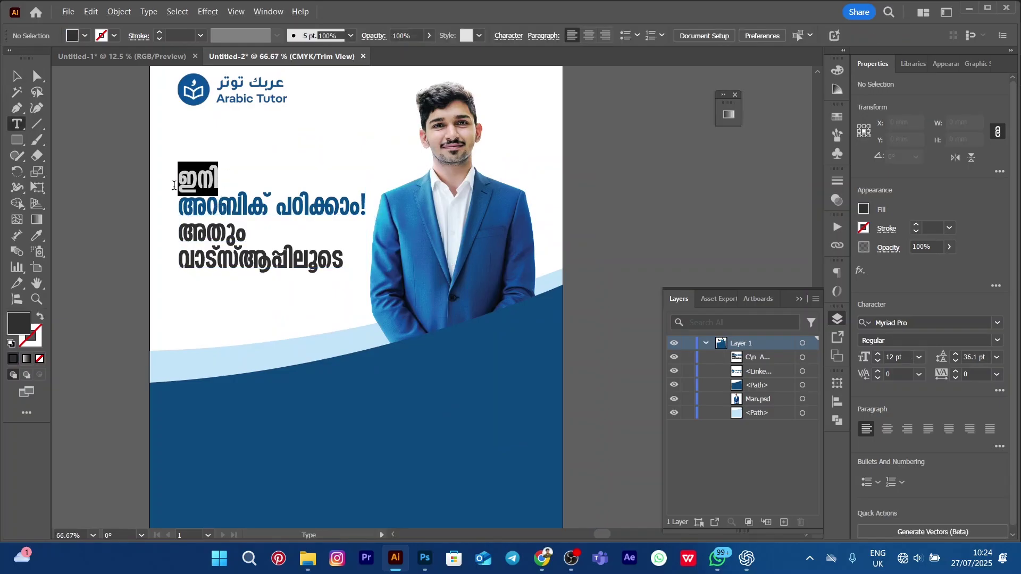
click(902, 358)
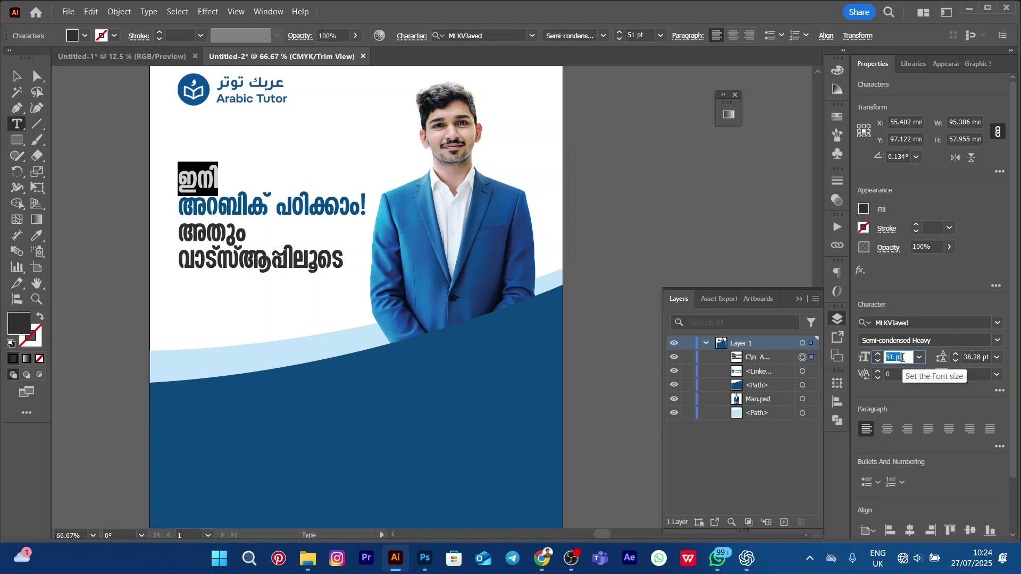
key(Down)
key(Down)
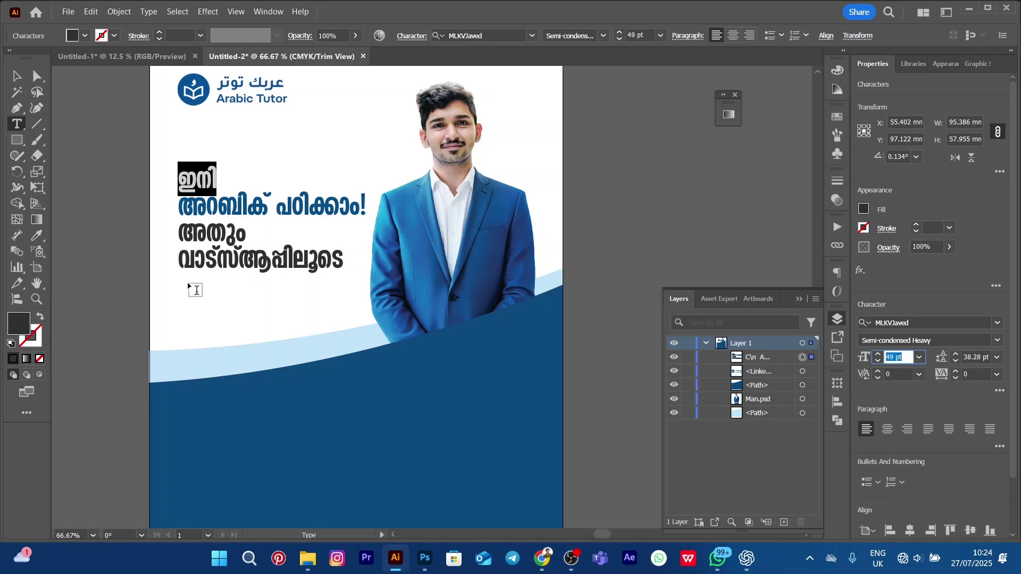
- Set the font size of the third headline line, "അതും", to 50 pt
drag(182, 230, 263, 230)
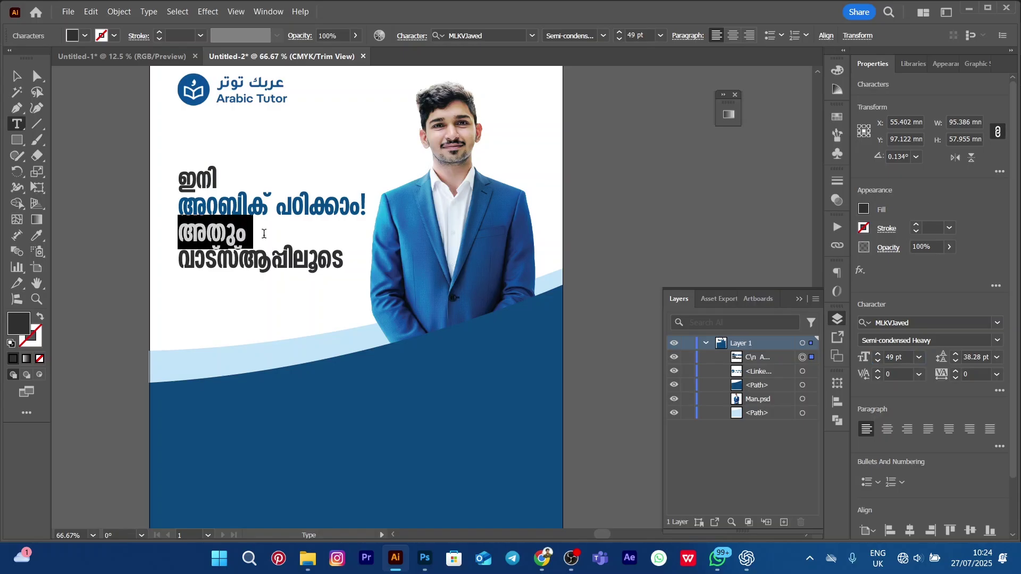
click(904, 357)
text(50)
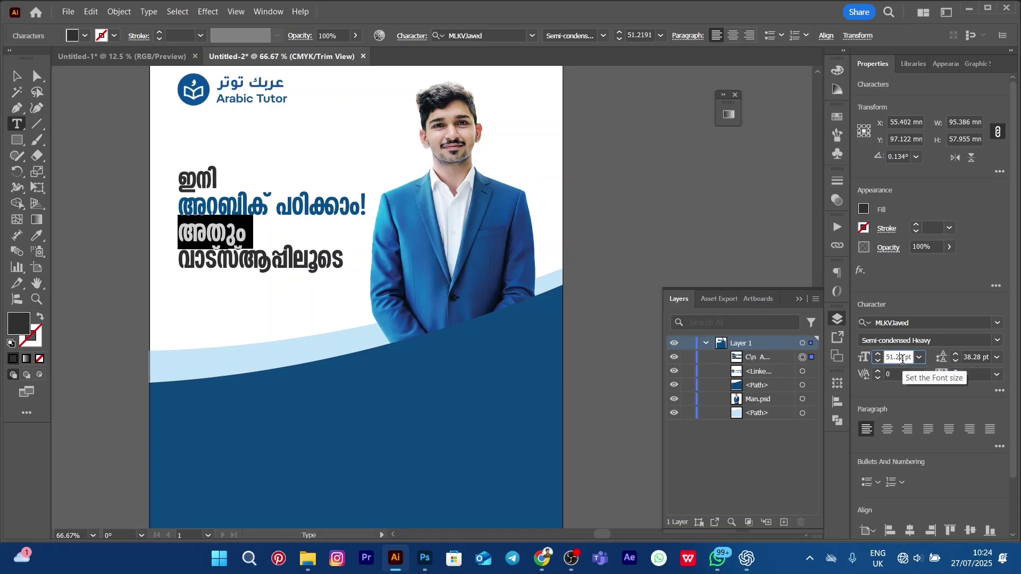
key(Return)
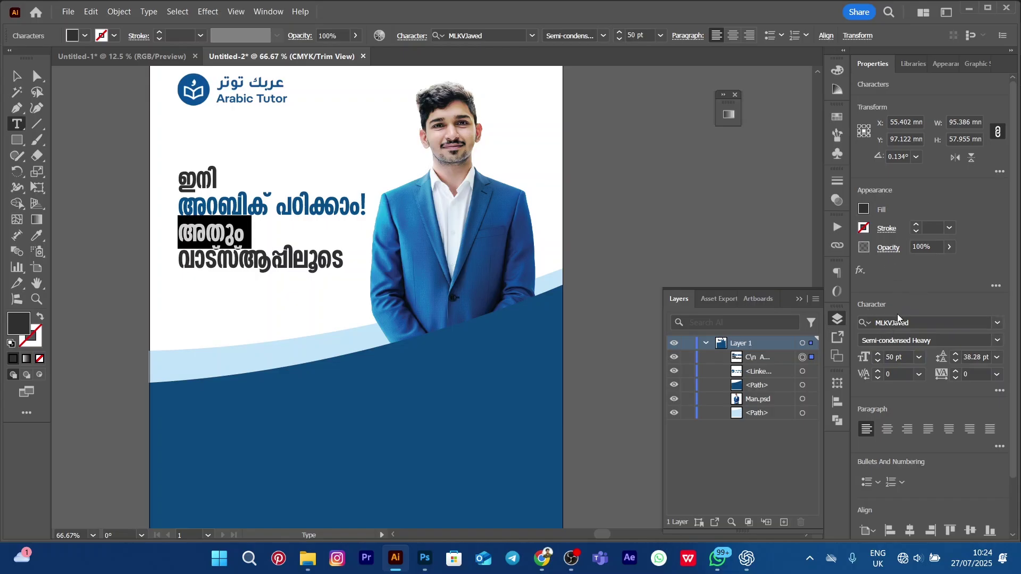
click(269, 12)
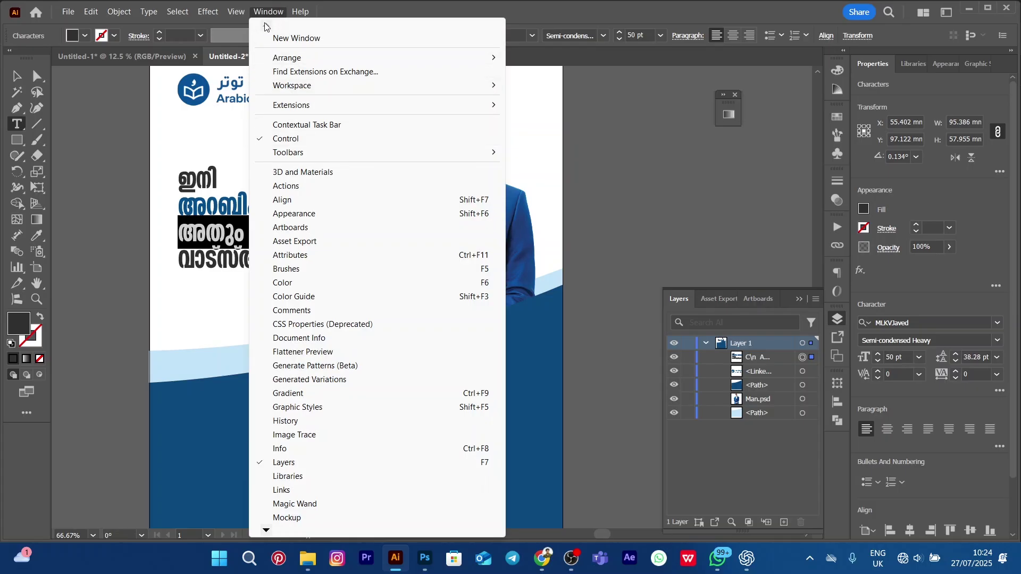
mouse_move(343, 86)
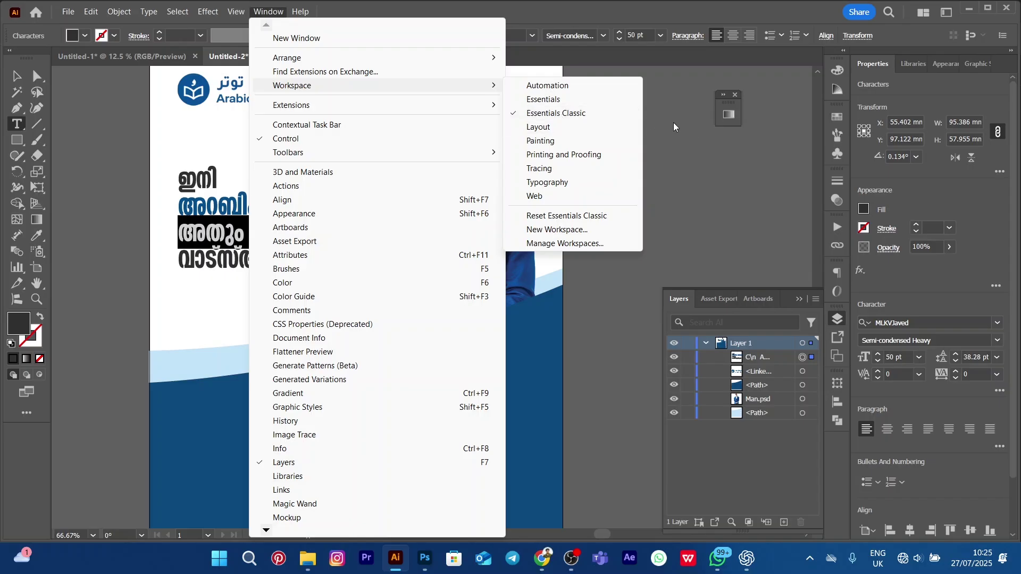
click(693, 132)
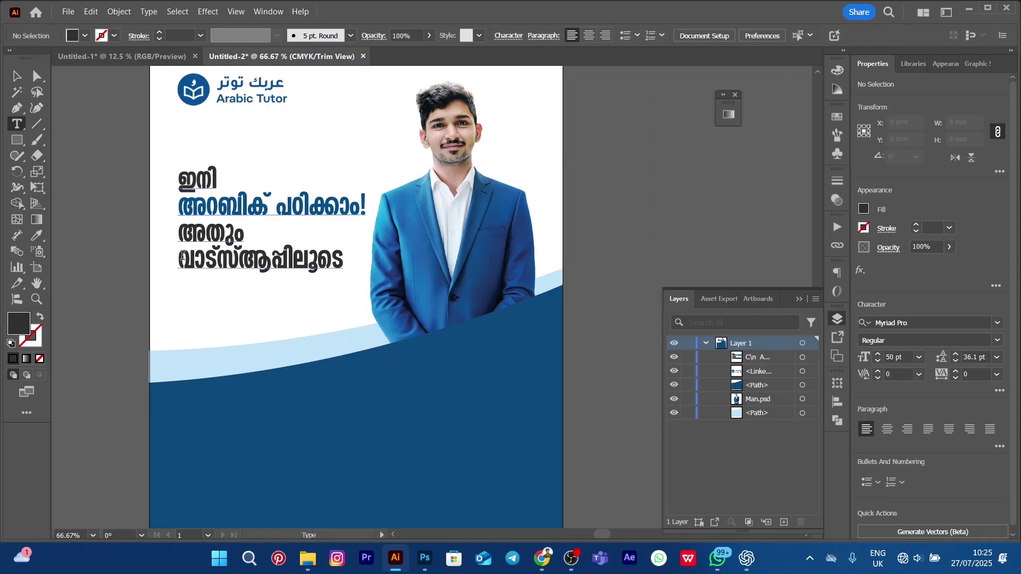
- Enlarge the blue second headline line to a font size of 53 pt
drag(179, 214, 509, 228)
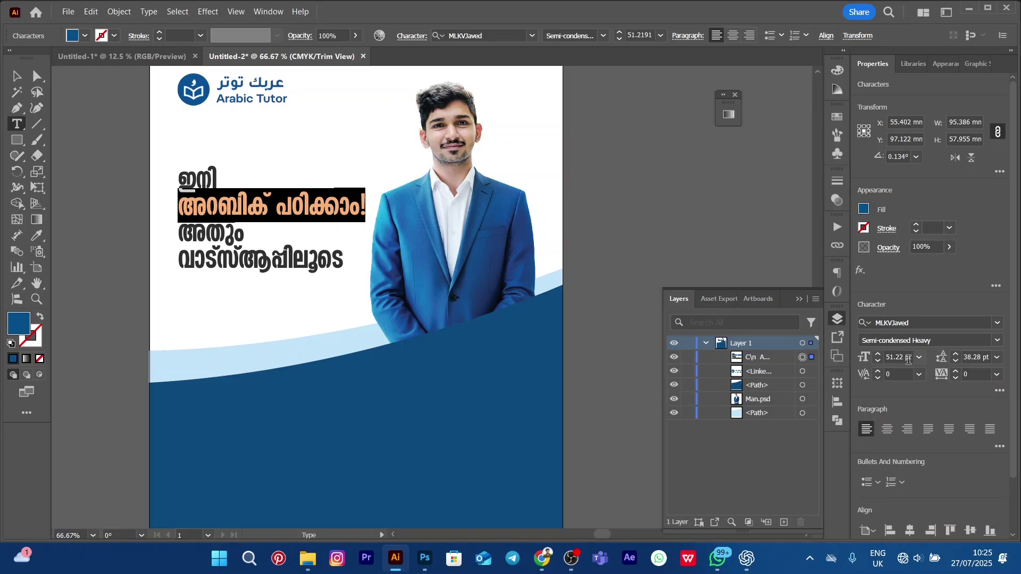
scroll(905, 356, up, 2)
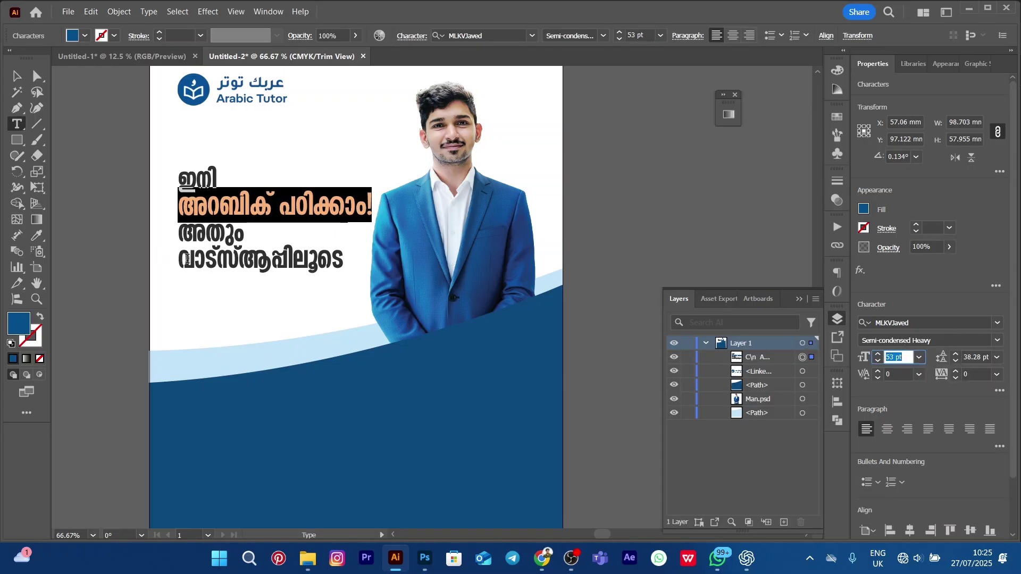
- Recolor the last headline line, "വാട്സ്ആപ്പിലൂടെ", with the blue fill #005499 and deselect the text
drag(181, 259, 352, 267)
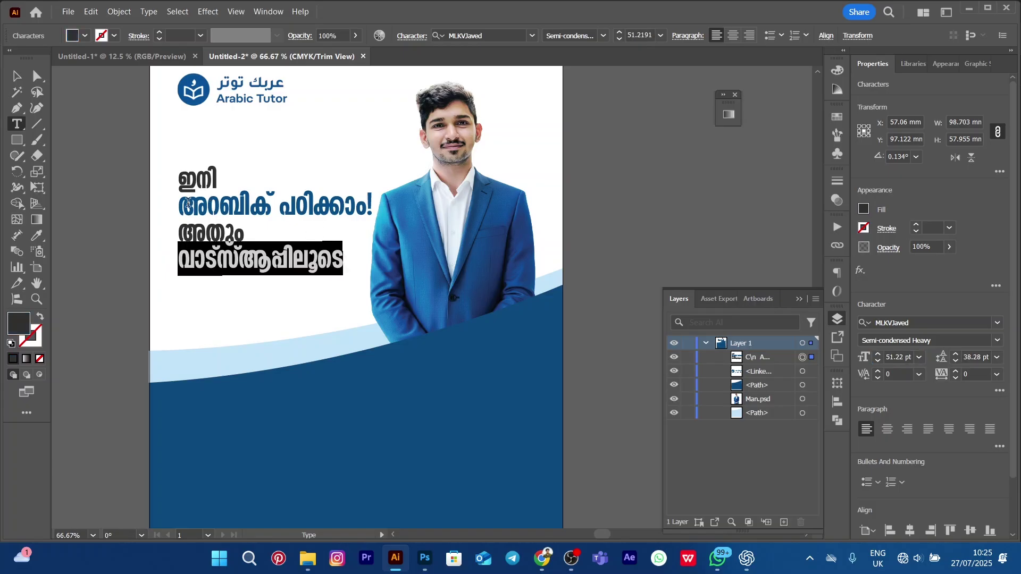
double_click(20, 325)
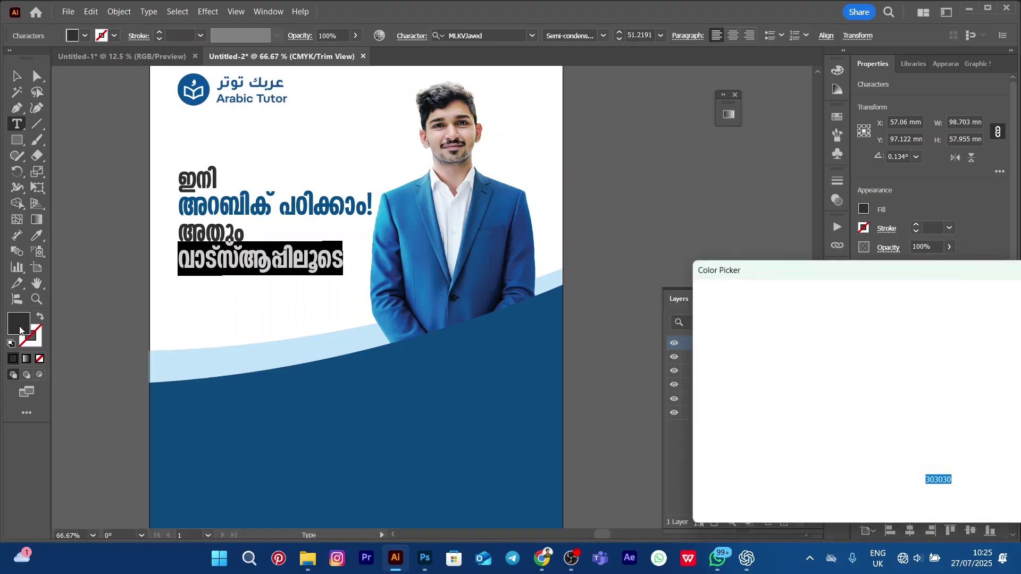
drag(842, 384, 873, 382)
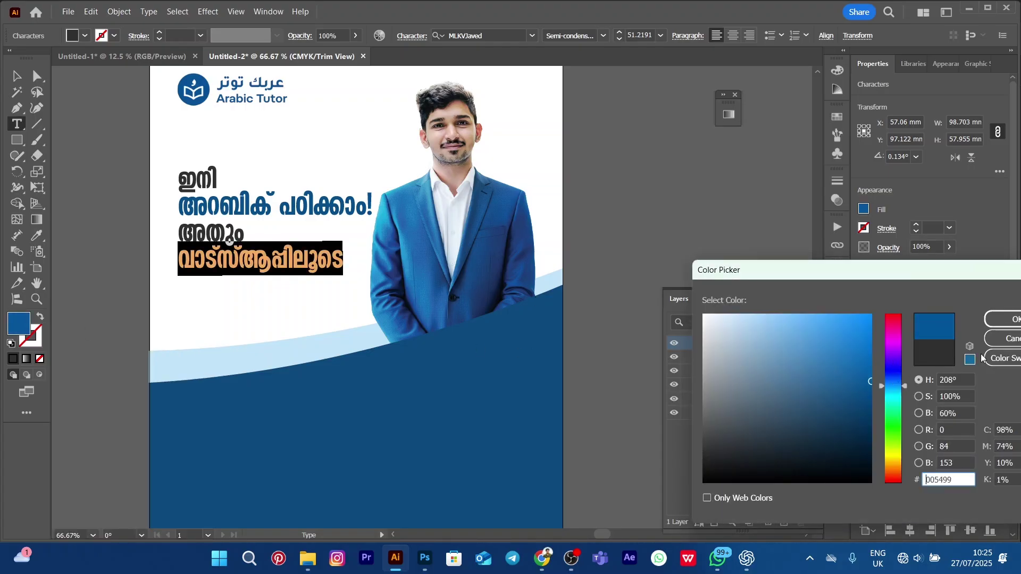
click(1004, 319)
click(16, 75)
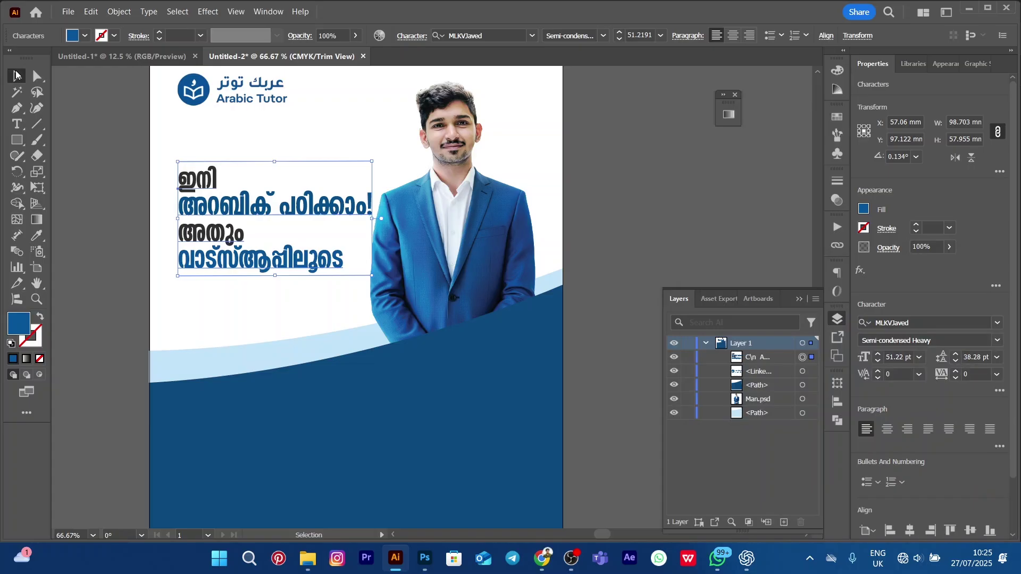
click(84, 155)
- Rotate the headline text block slightly, to about 0.4°, and deselect it
click(272, 218)
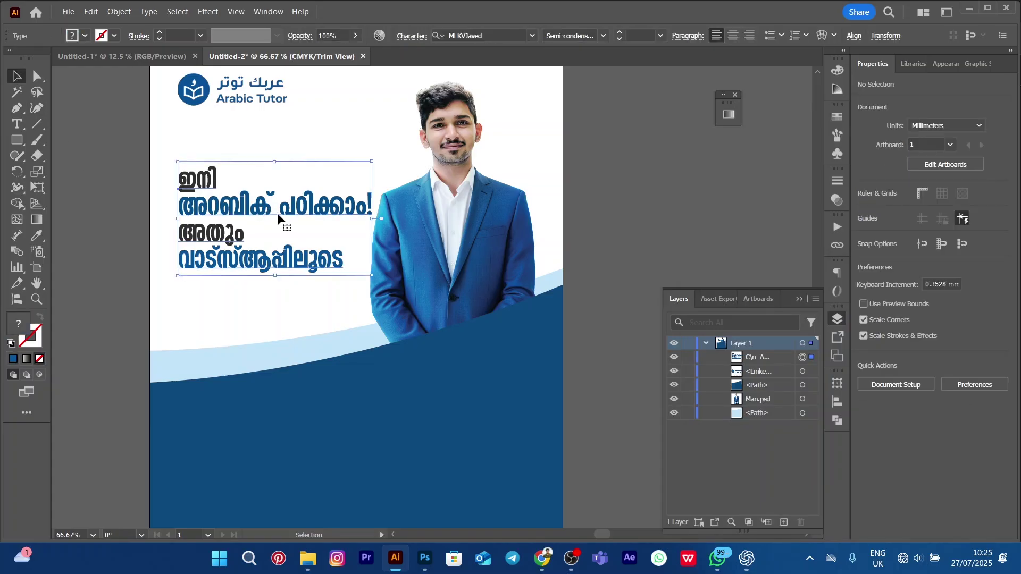
drag(376, 224, 371, 218)
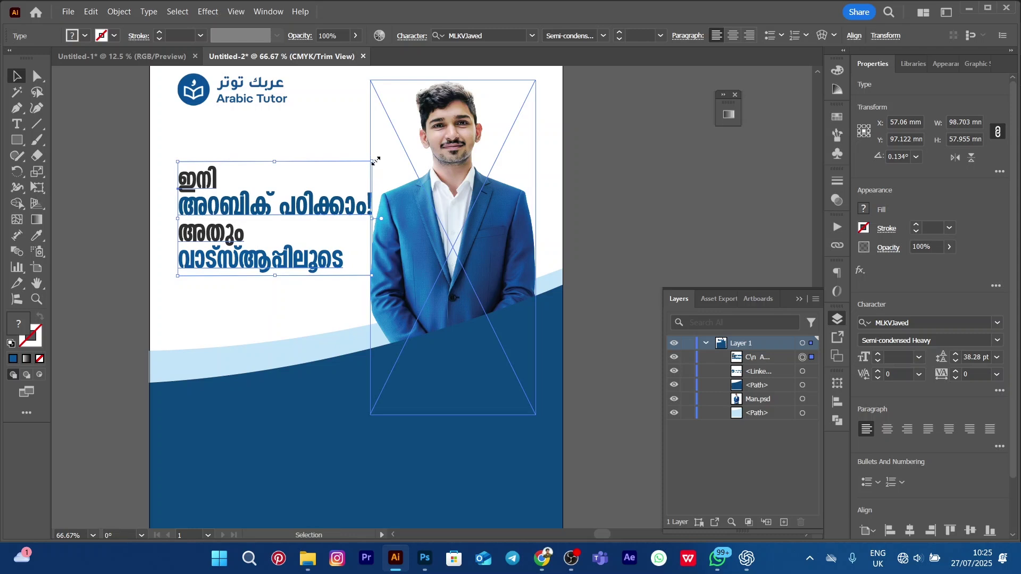
click(174, 158)
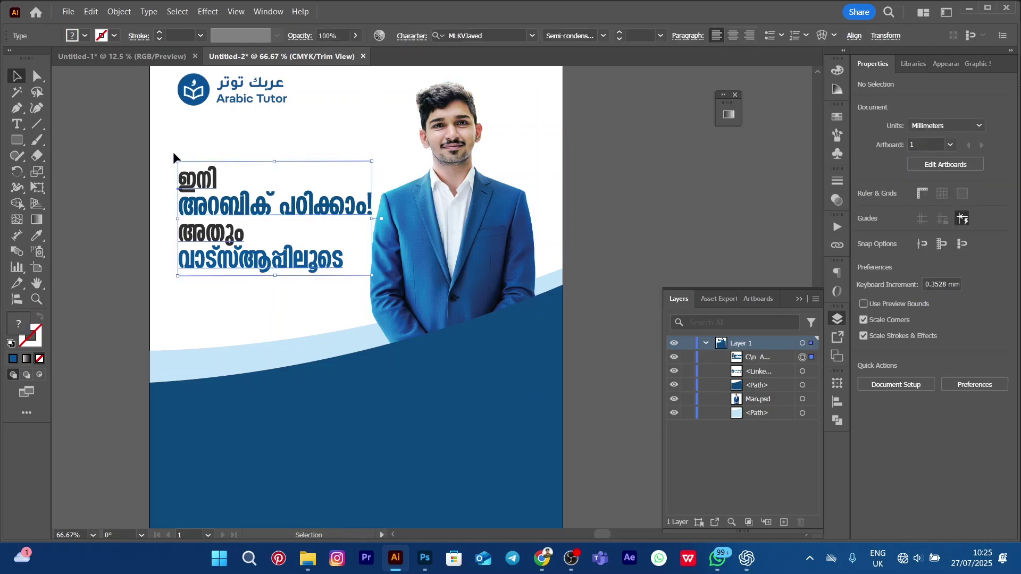
click(174, 159)
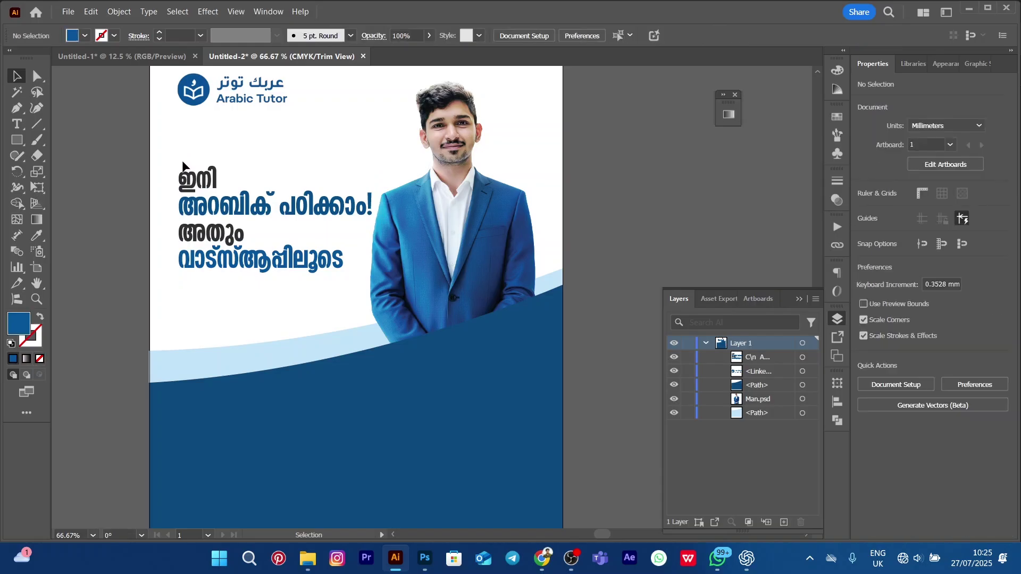
click(207, 215)
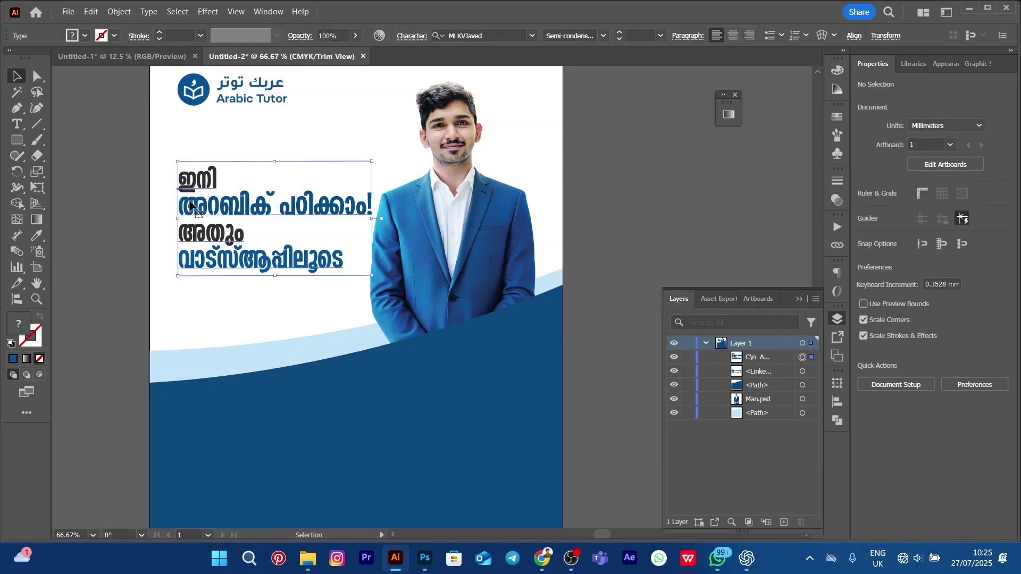
drag(173, 159, 174, 158)
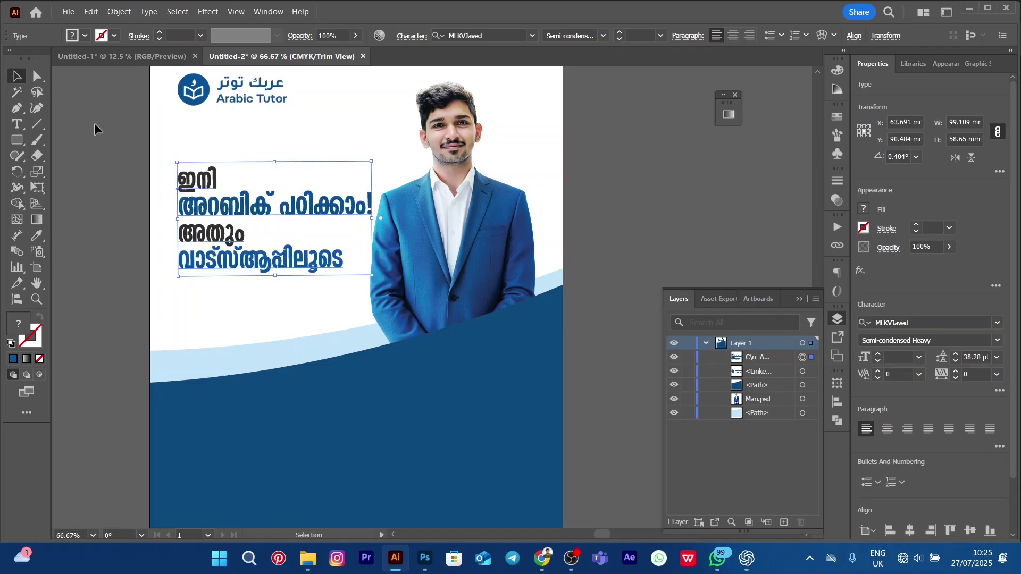
click(96, 124)
- Move the man's photo slightly right, clear of the headline, to about X 160.6 mm and Y 106.9 mm, and select the headline text
scroll(103, 148, down, 1)
click(363, 185)
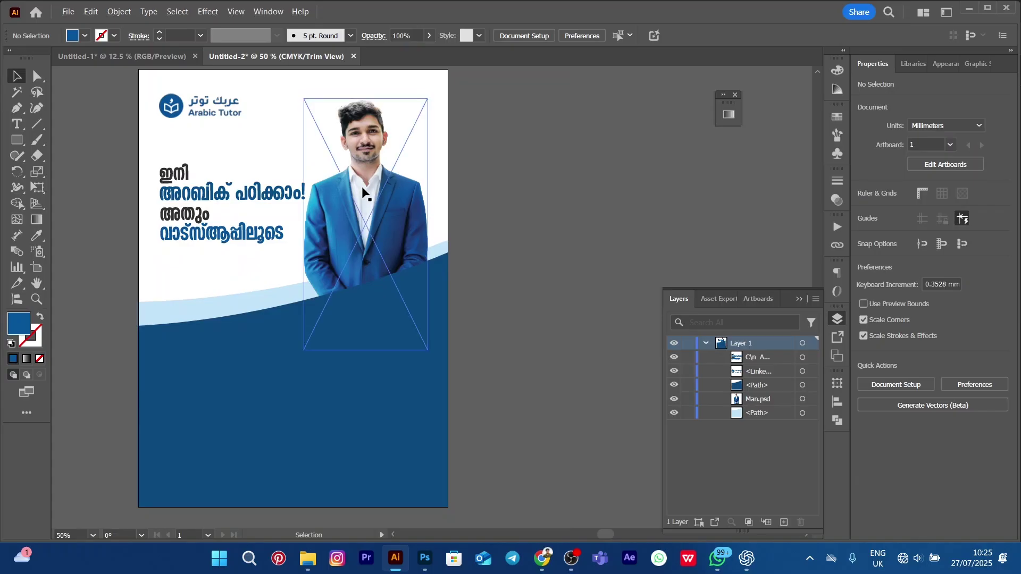
drag(361, 183, 370, 185)
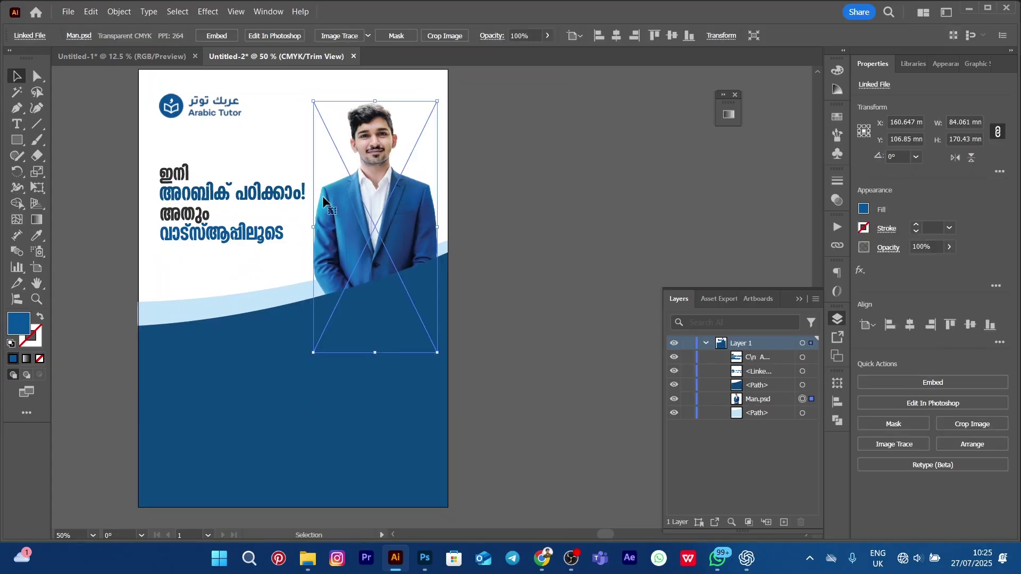
click(248, 198)
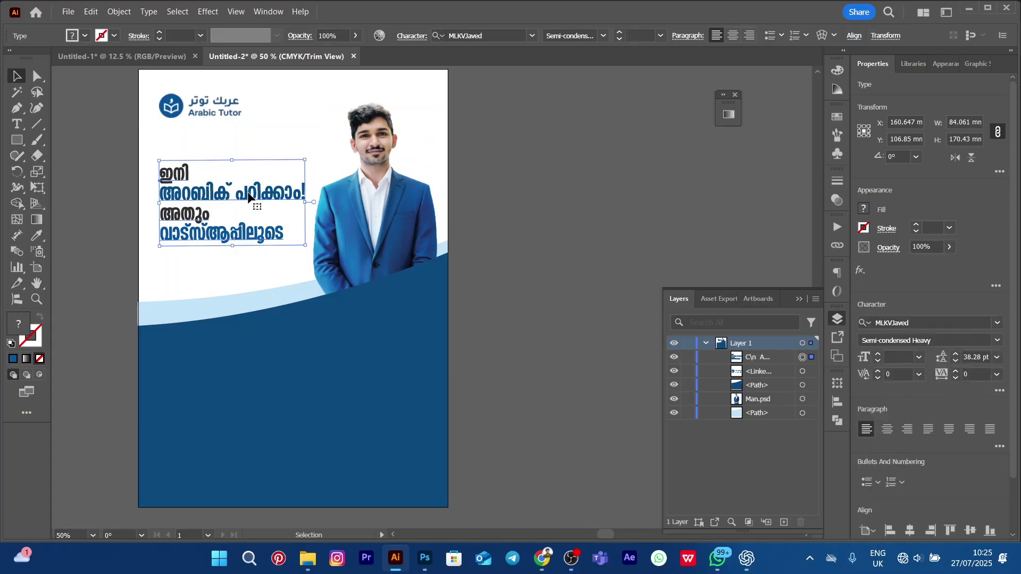
- Nudge the man's photo slightly right to X 161 mm and deselect it
click(377, 206)
key(Right)
key(Down)
key(Down)
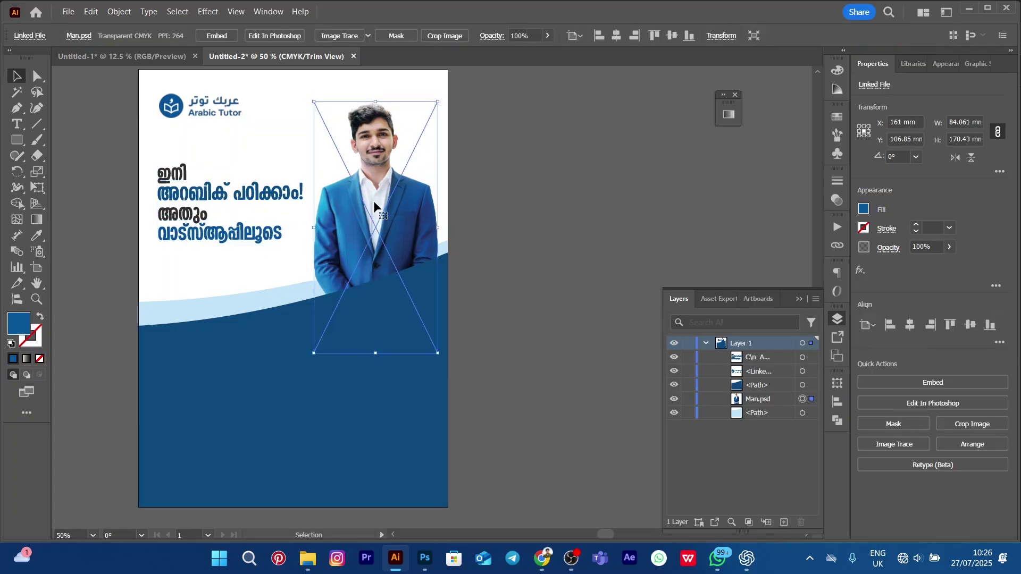
click(466, 177)
scroll(183, 120, up, 1)
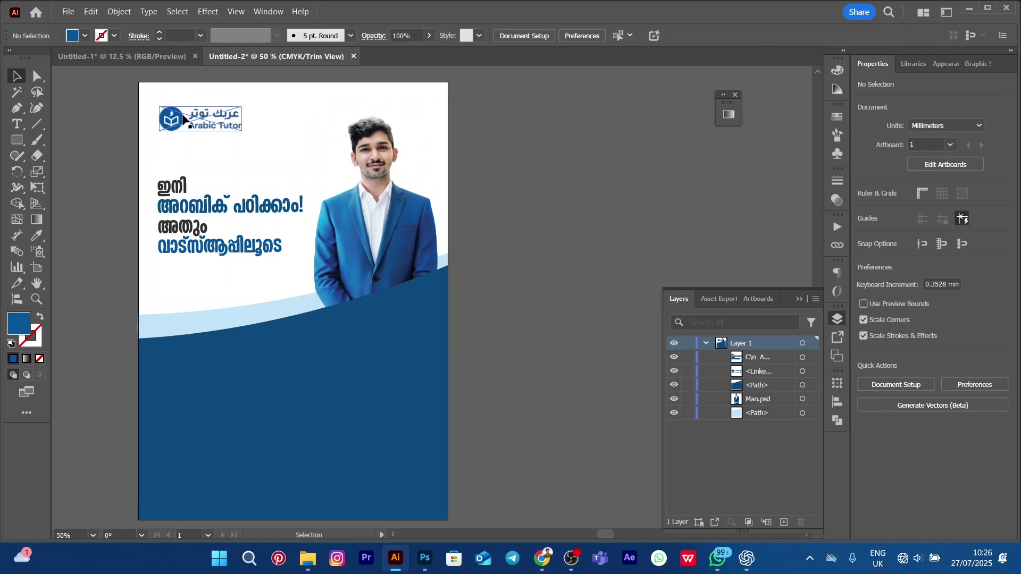
- Enlarge the Arabic Tutor logo slightly toward its lower corner, centering it at about X 42.2 mm and Y 24.9 mm, and deselect it
click(194, 124)
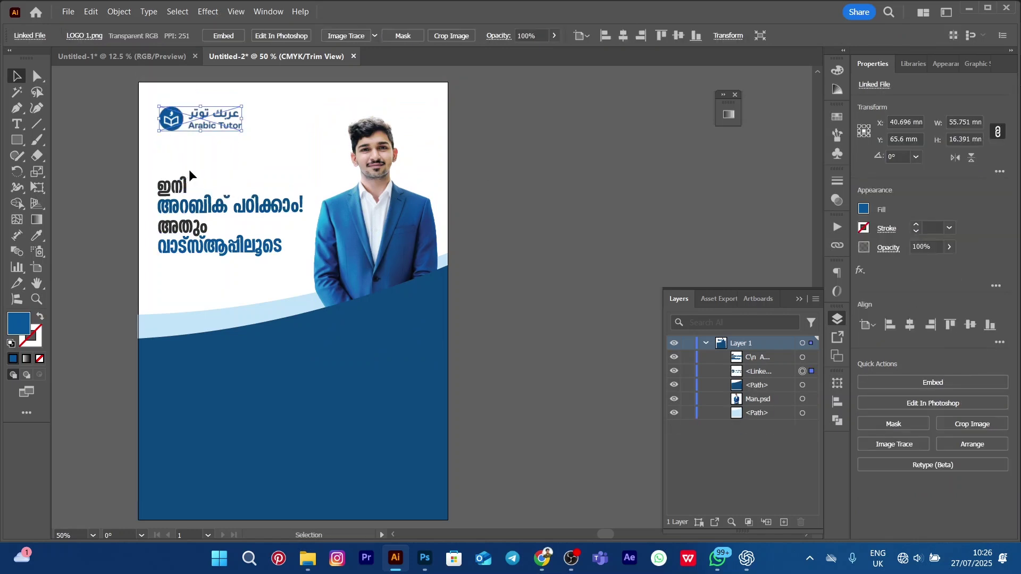
click(558, 164)
click(180, 118)
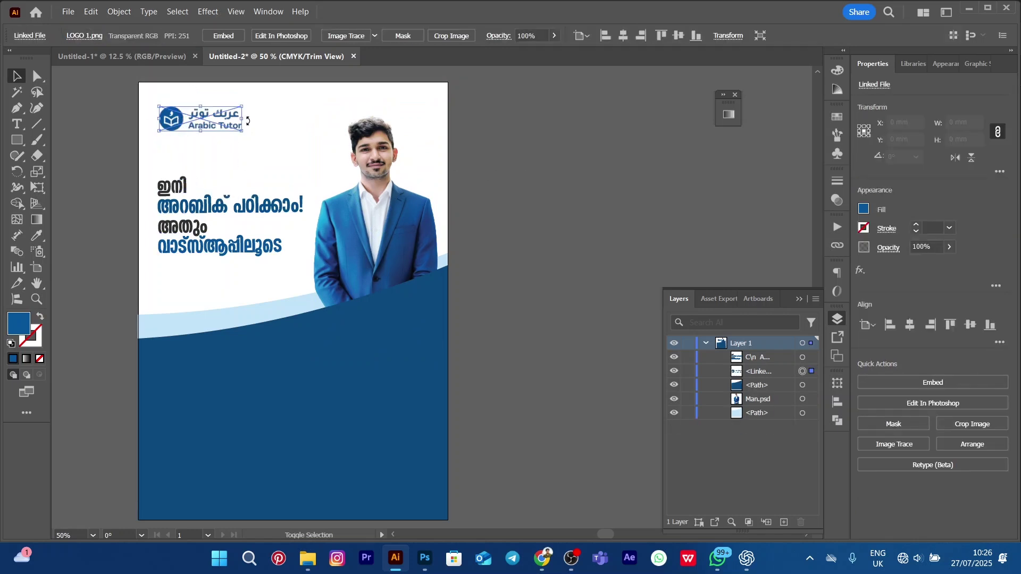
mouse_move(245, 121)
mouse_down()
mouse_move(314, 123)
mouse_move(249, 125)
mouse_up()
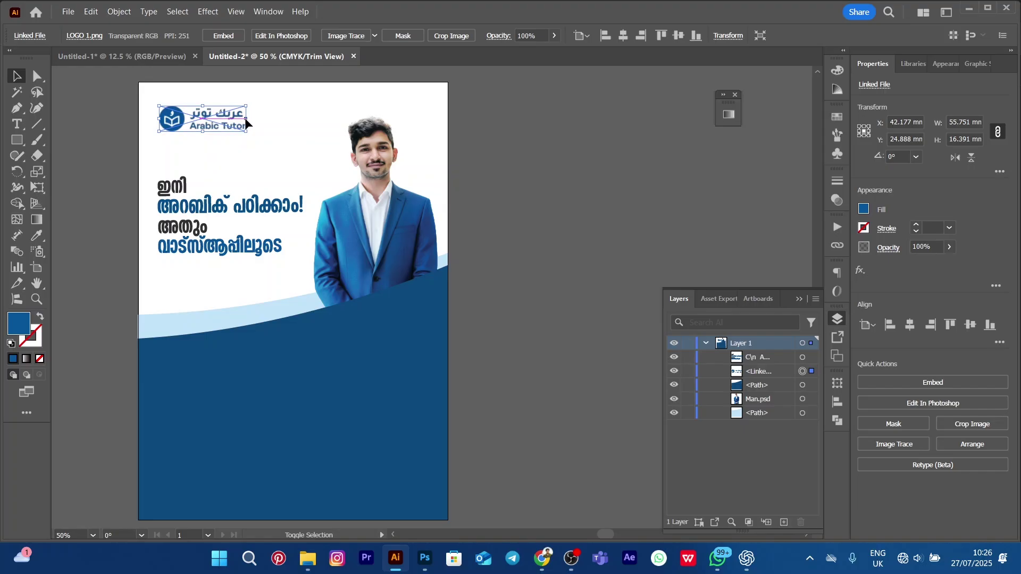
click(458, 171)
- Move the Malayalam headline up toward the logo, to about X 62.3 mm and Y 83 mm, and deselect it
click(203, 211)
drag(202, 212, 266, 203)
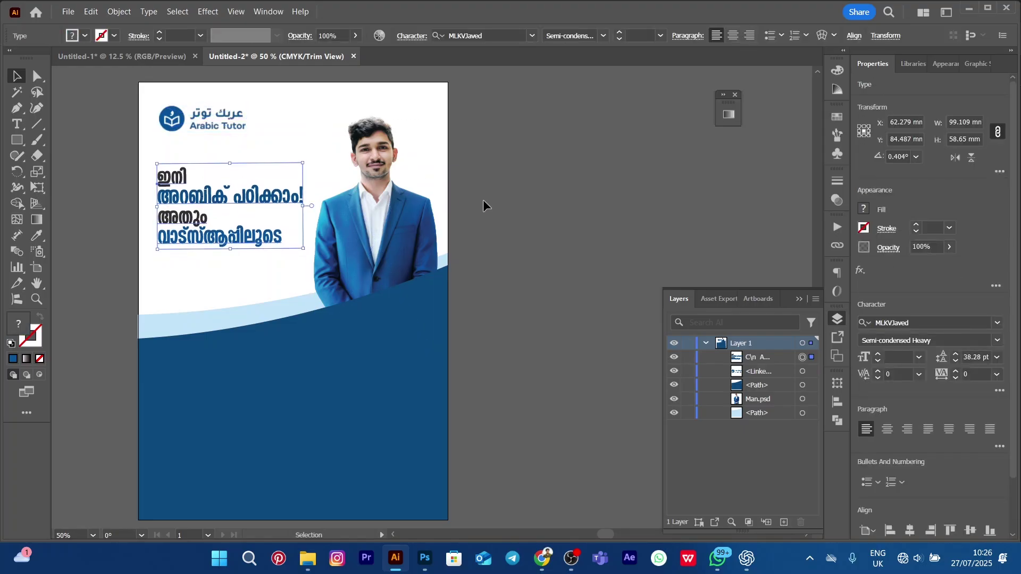
key(Up)
key(Up)
key(Up)
key(Up)
key(Up)
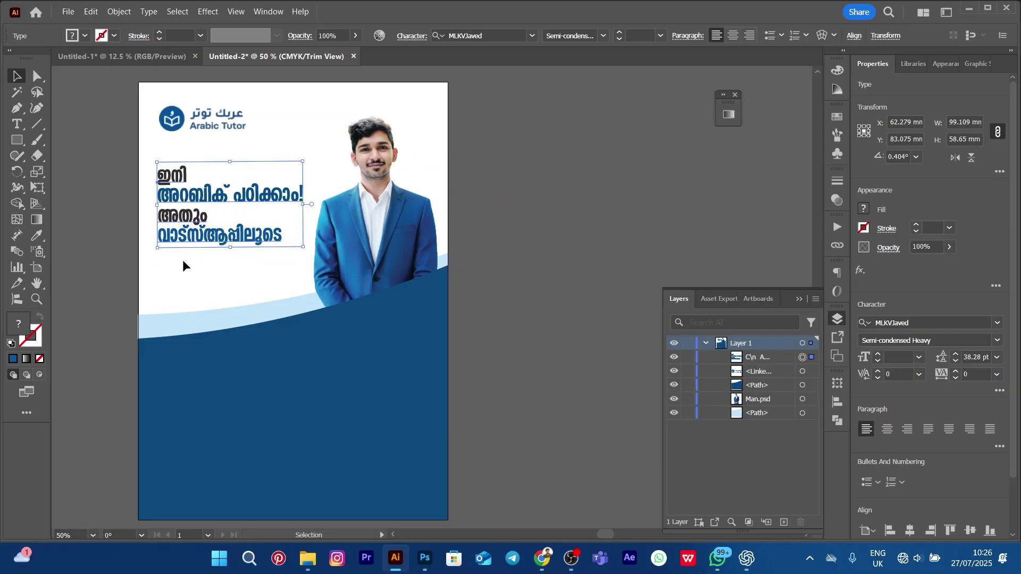
key(Up)
key(Down)
key(Down)
click(559, 272)
scroll(502, 265, down, 1)
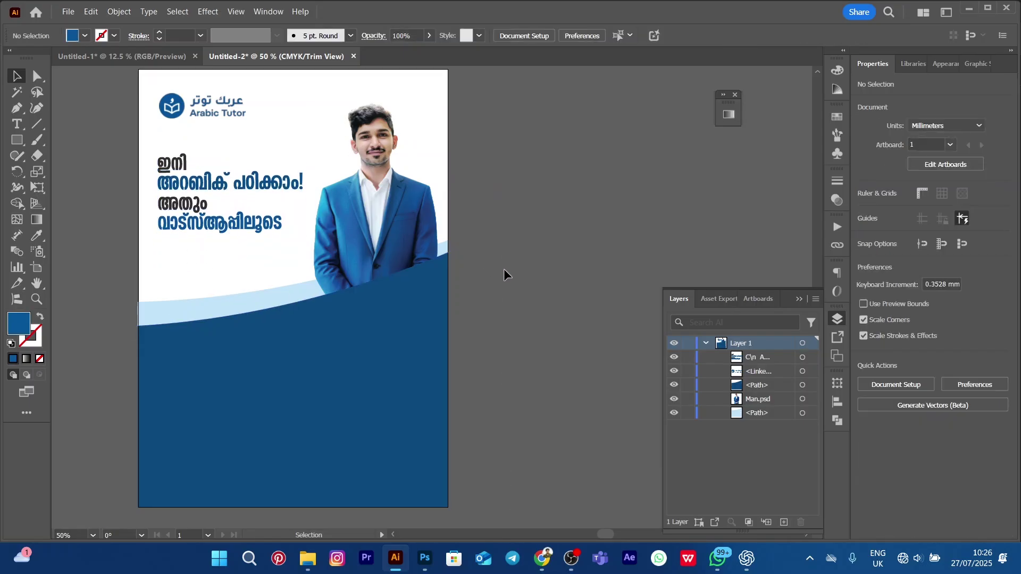
- Move the light blue and dark blue wave shapes together straight down by about 9.4 mm and deselect them
click(216, 299)
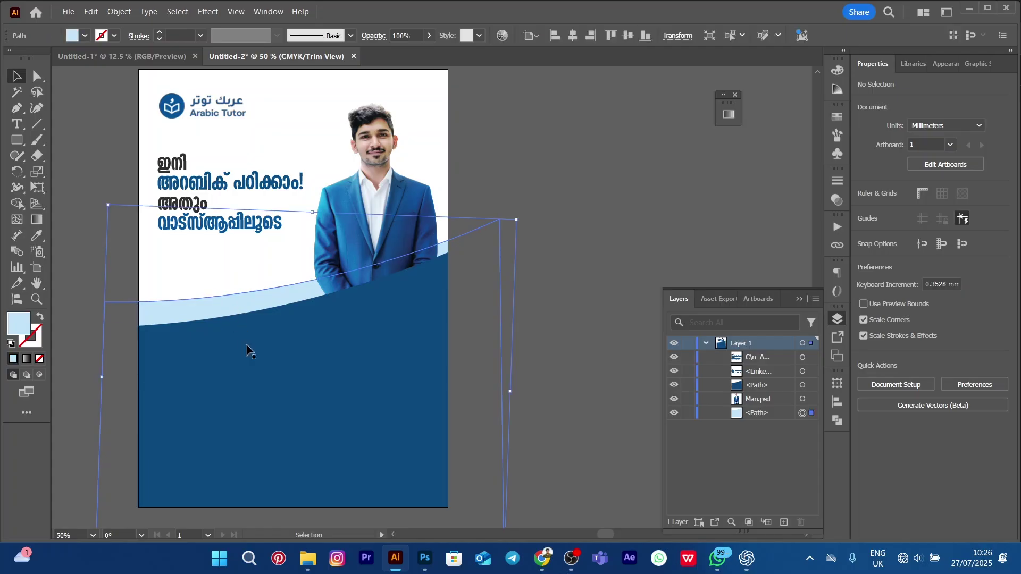
shift+click(246, 347)
drag(254, 332, 253, 346)
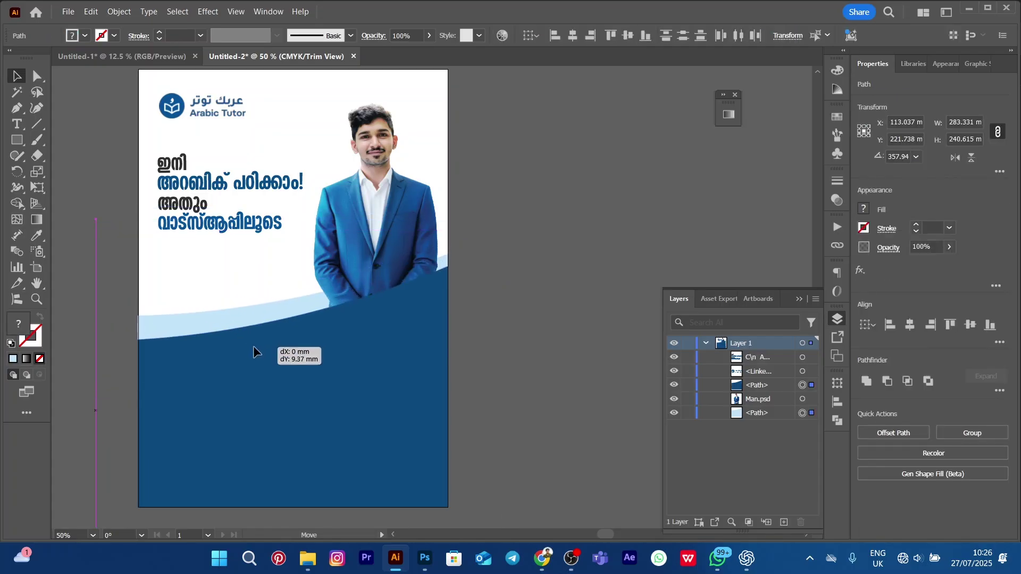
click(551, 180)
drag(543, 169, 550, 203)
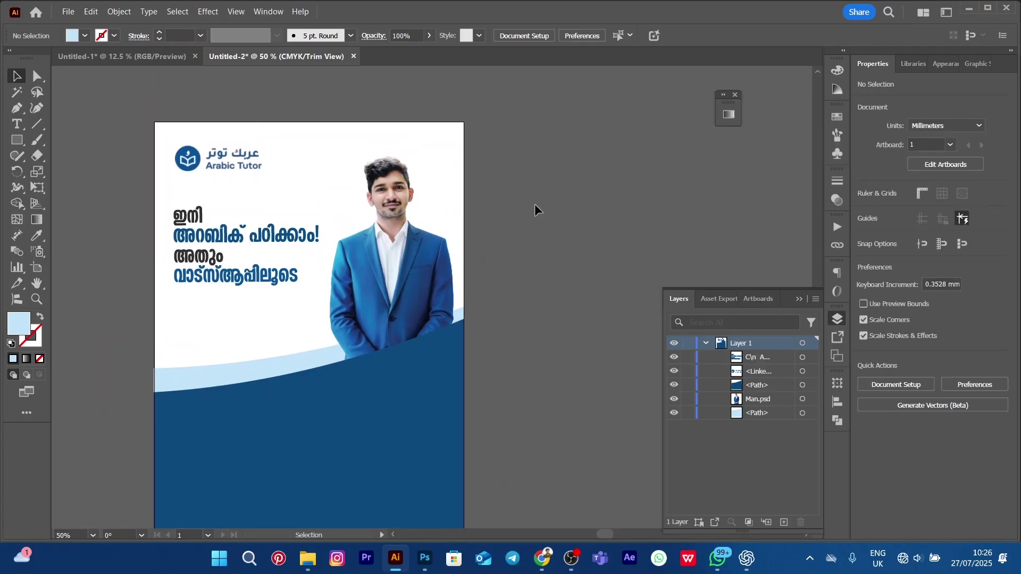
- Copy the "Start your Arabic learning journey with us, from the comfort of your phone!" text from Untitled-1 into the poster document Untitled-2
click(110, 56)
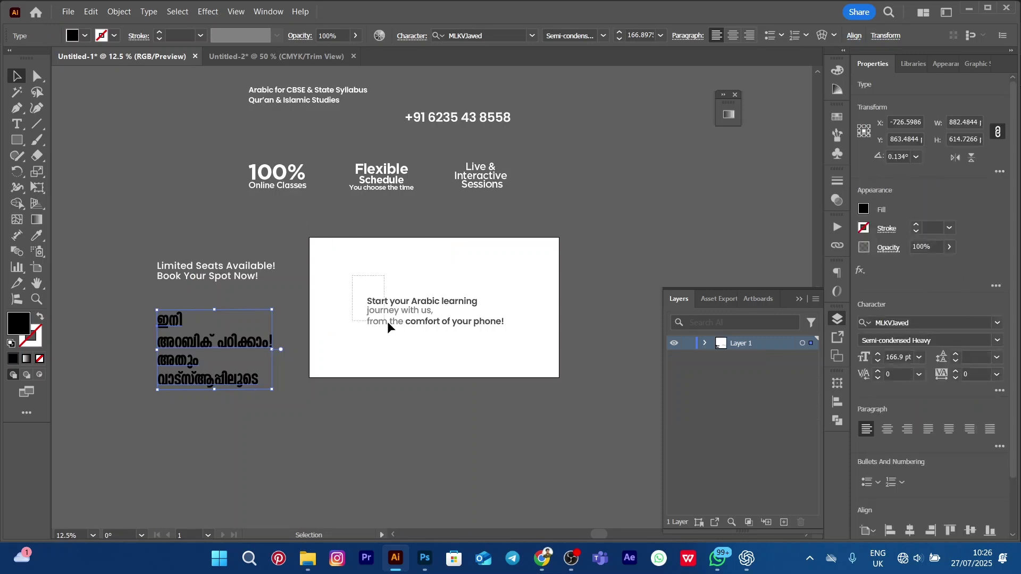
drag(512, 350, 487, 335)
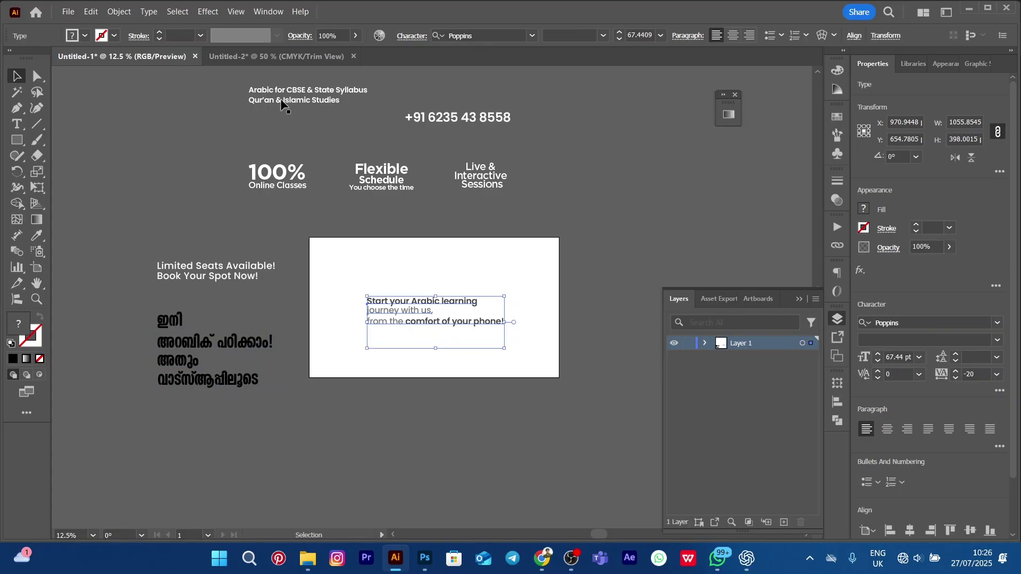
click(265, 57)
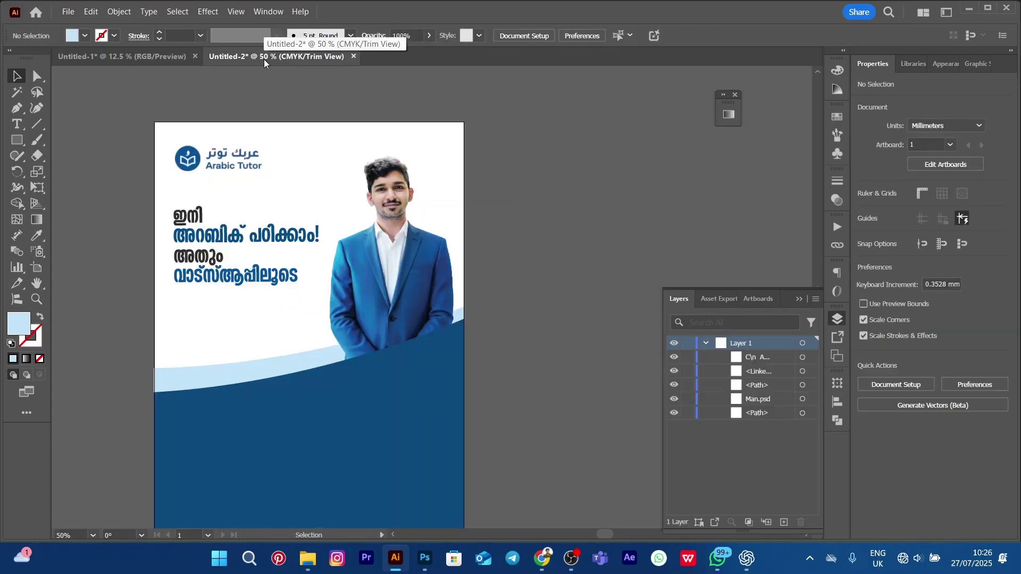
key(ctrl+v)
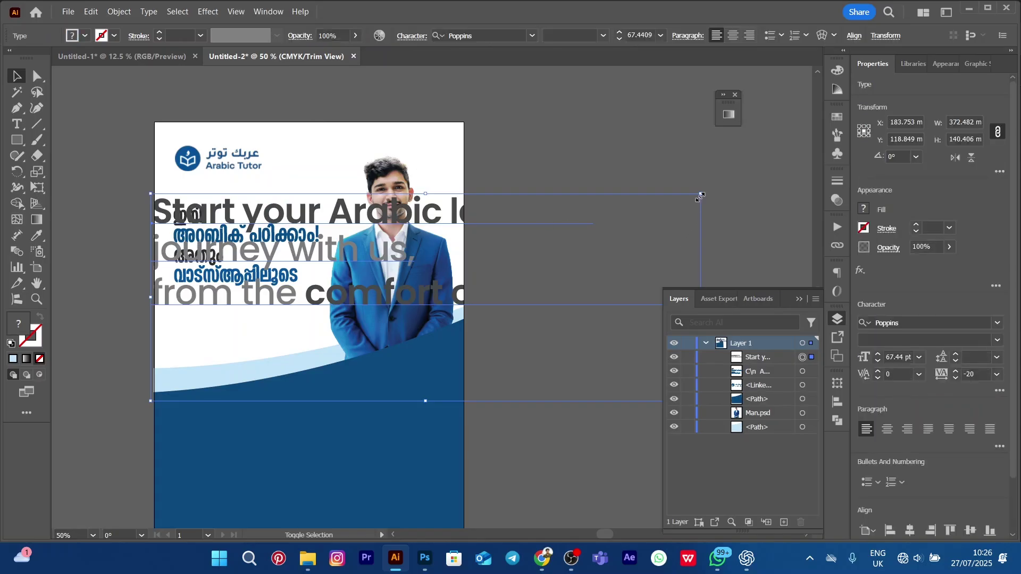
- Scale the pasted English tagline down to about 17.28 pt and place it left-aligned below the headline, at about X 61.9 mm and Y 140.5 mm
drag(700, 195, 255, 318)
drag(195, 378, 218, 326)
drag(280, 330, 316, 323)
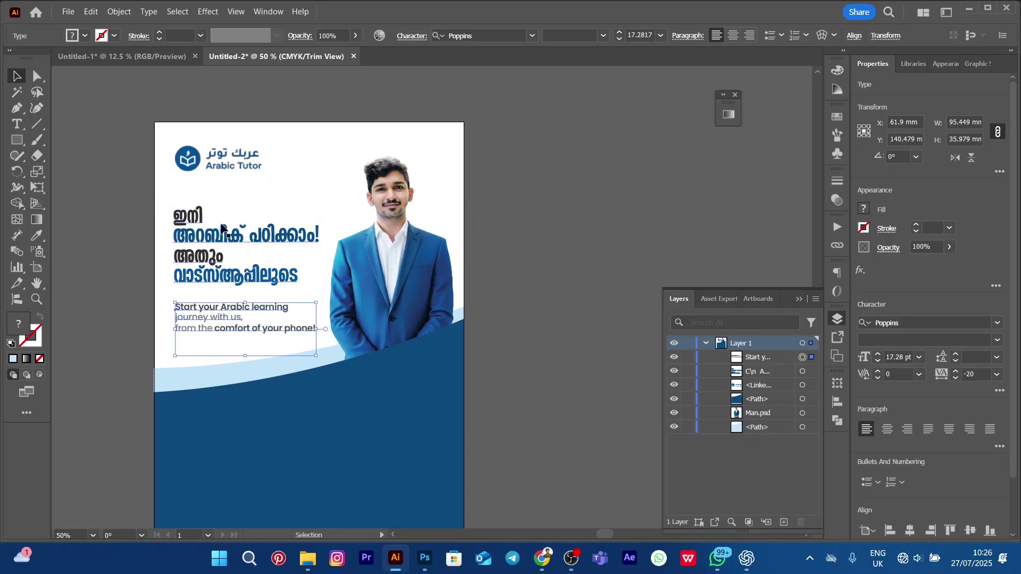
- Enlarge the Malayalam headline block proportionally to about 106.5 mm wide and 63 mm high, and deselect it
click(312, 234)
drag(319, 203, 342, 197)
click(544, 202)
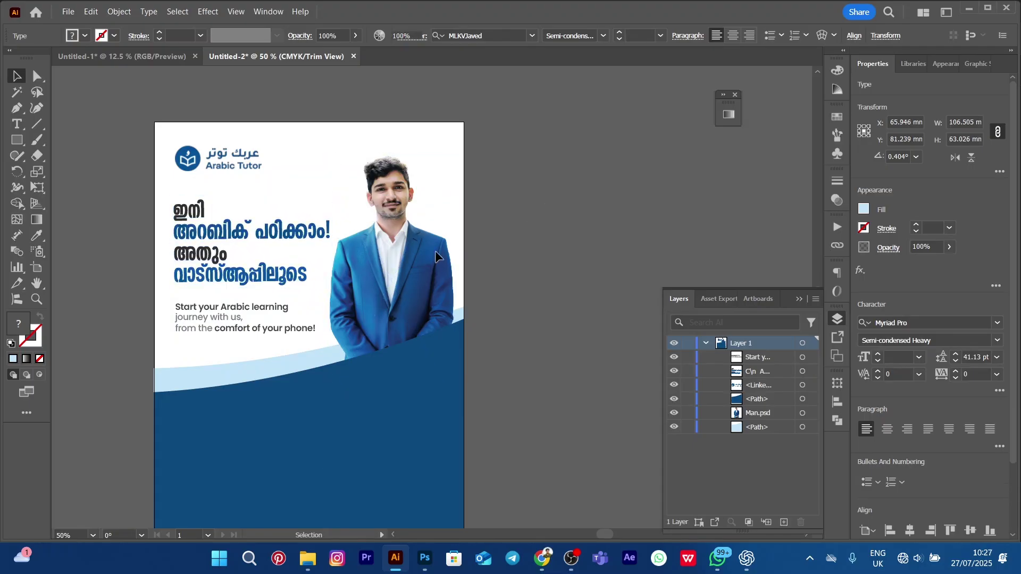
- Move the English tagline slightly up toward the headline and enlarge it to about 17.63 pt
click(222, 313)
drag(223, 314, 214, 310)
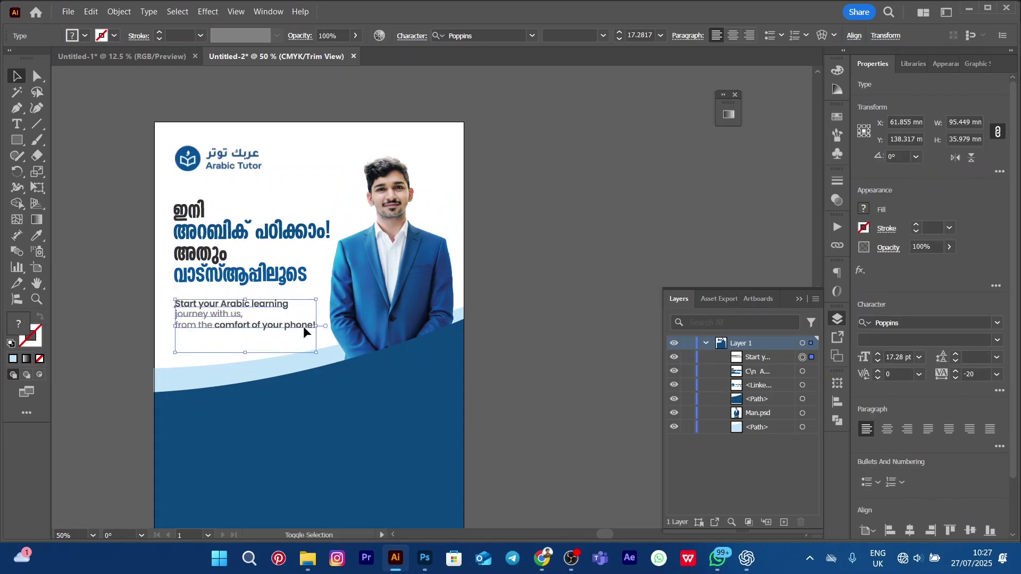
drag(317, 329, 320, 327)
click(173, 315)
- Nudge the English tagline left to line up with the headline's left edge, at about X 62.5 mm, and deselect it
scroll(202, 324, up, 3)
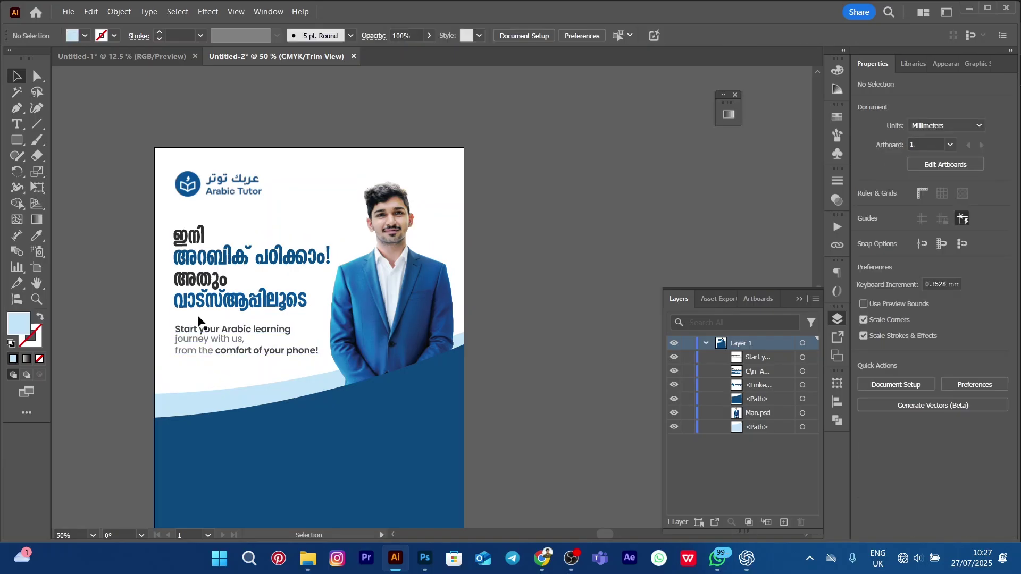
scroll(198, 319, up, 2)
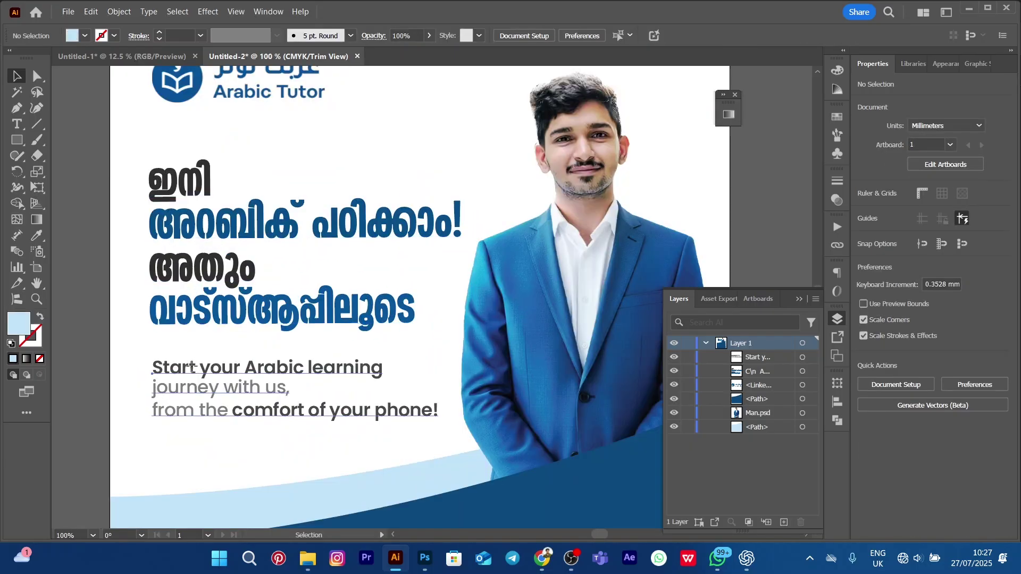
click(193, 371)
key(Left)
key(Left)
key(Left)
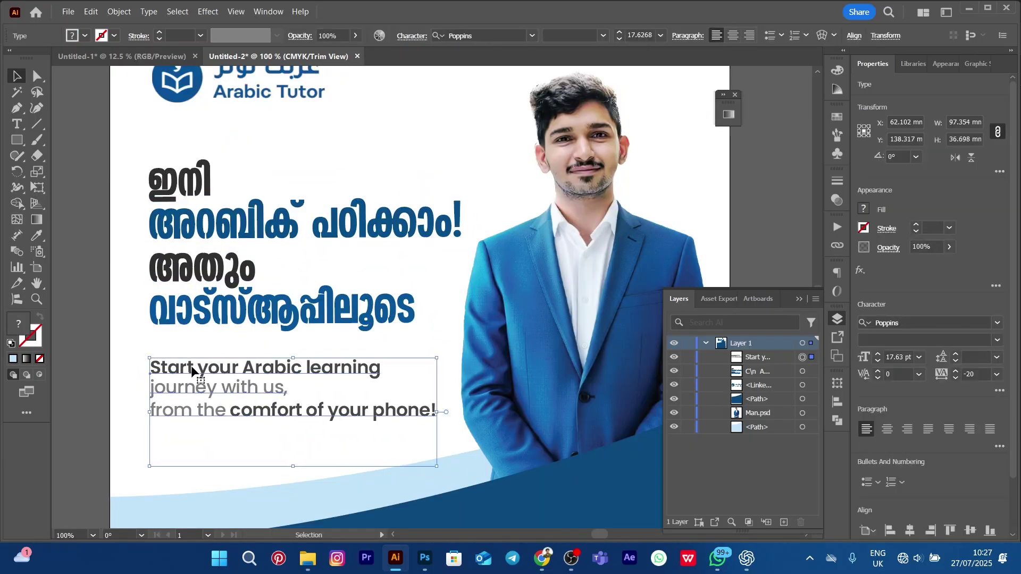
key(Right)
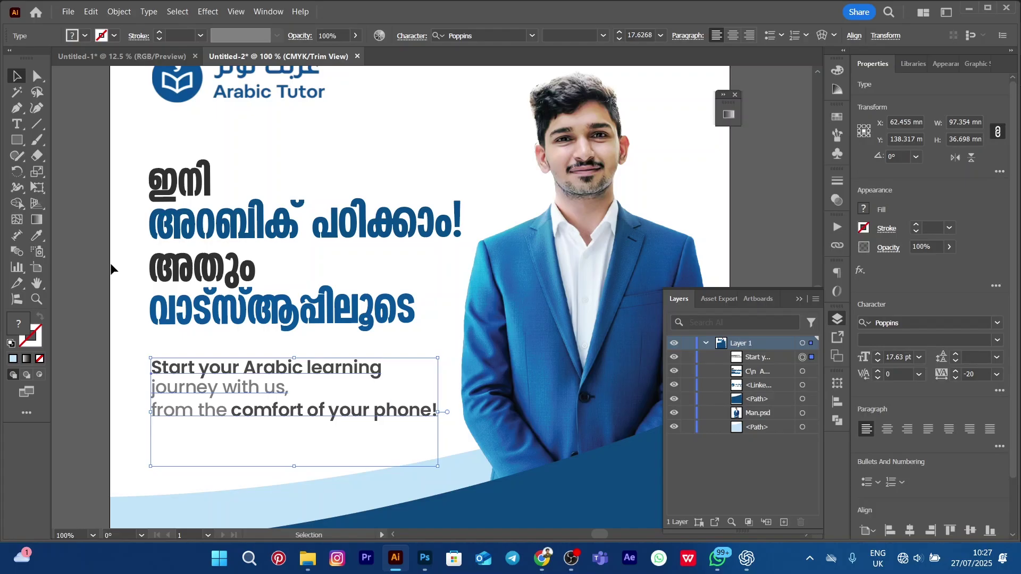
click(108, 268)
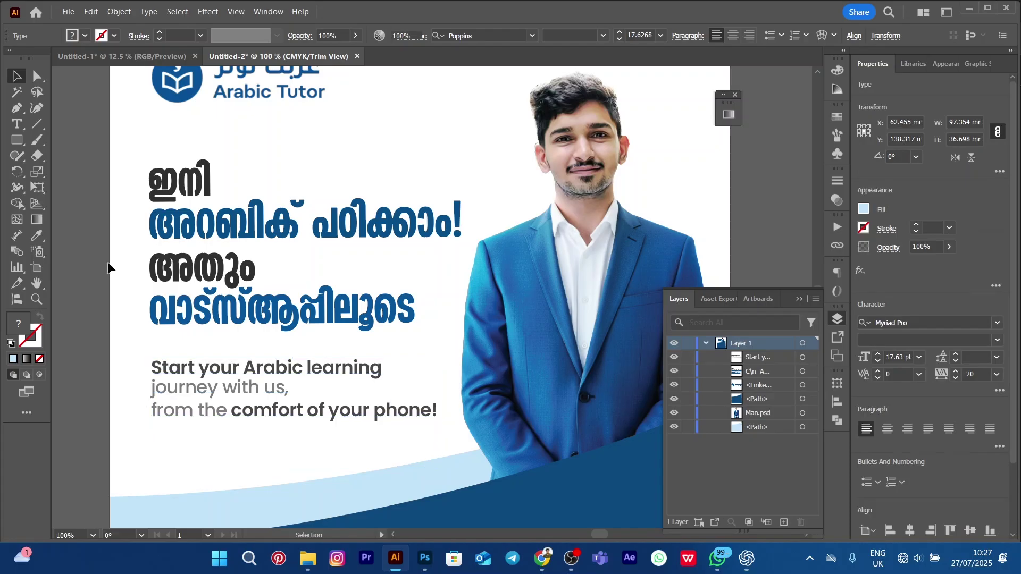
- Fine-tune the Malayalam headline's size very slightly from its upper corner beside the man's photo, and deselect it
scroll(108, 267, down, 2)
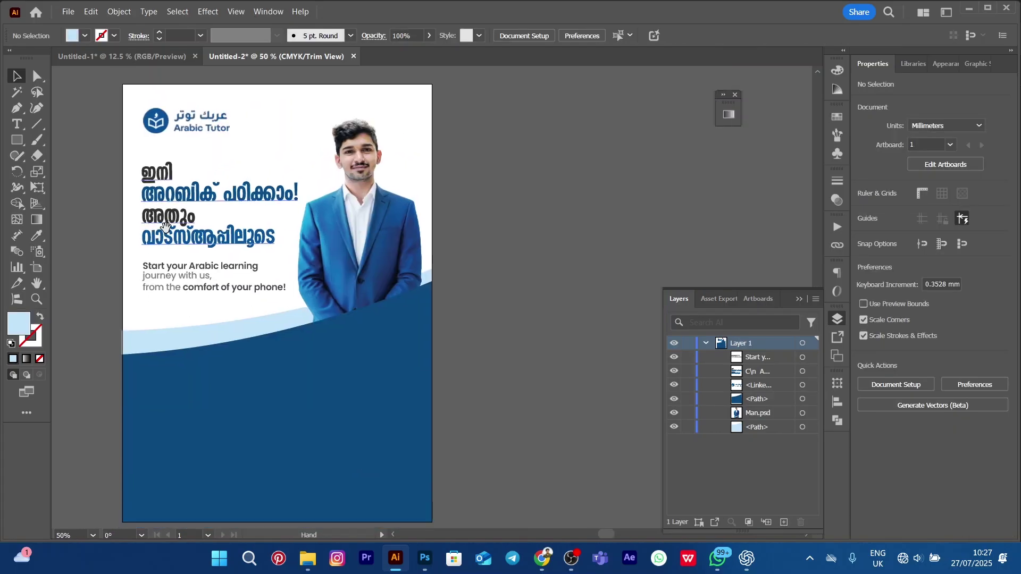
scroll(160, 276, up, 1)
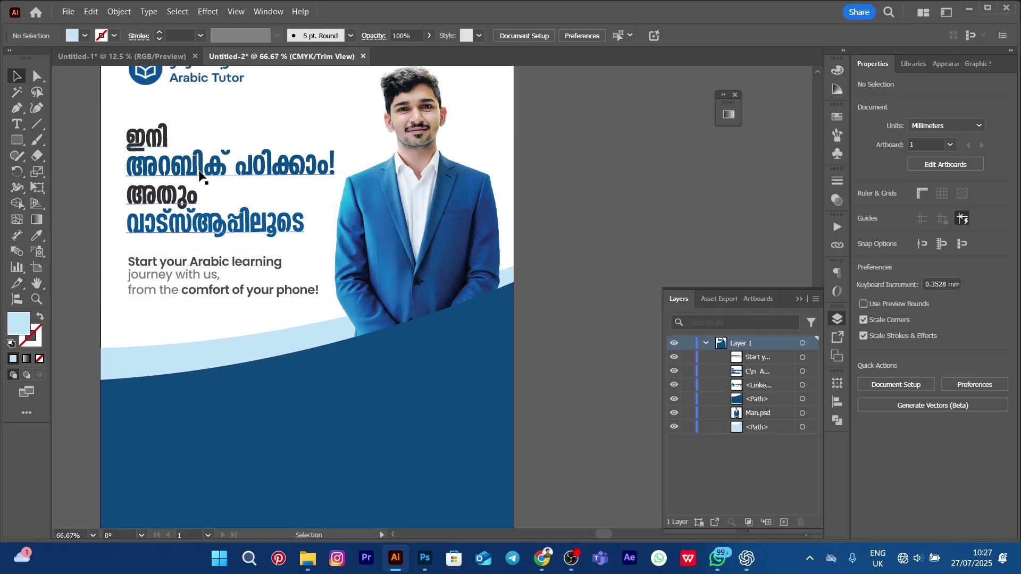
click(199, 176)
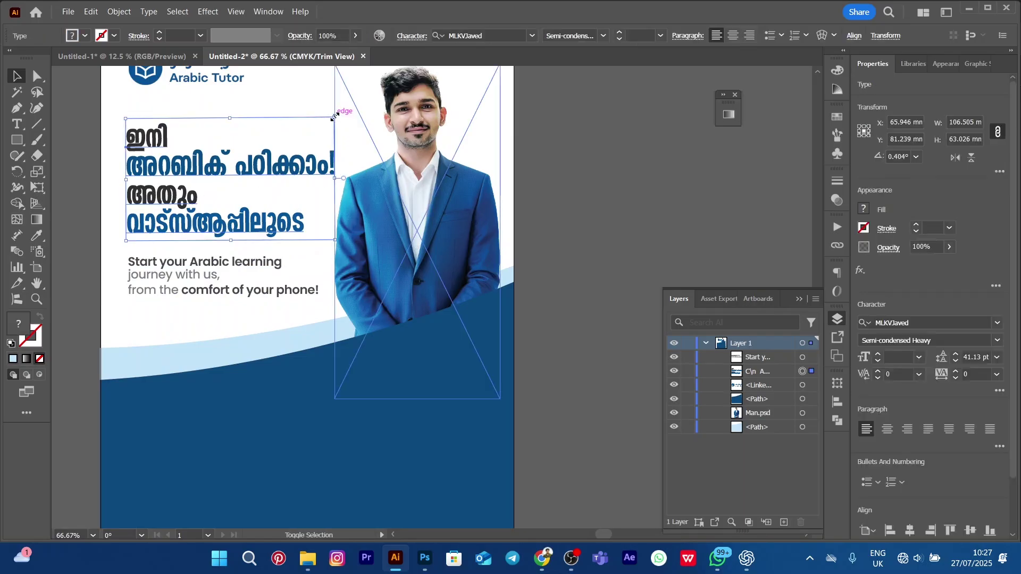
drag(338, 113, 340, 122)
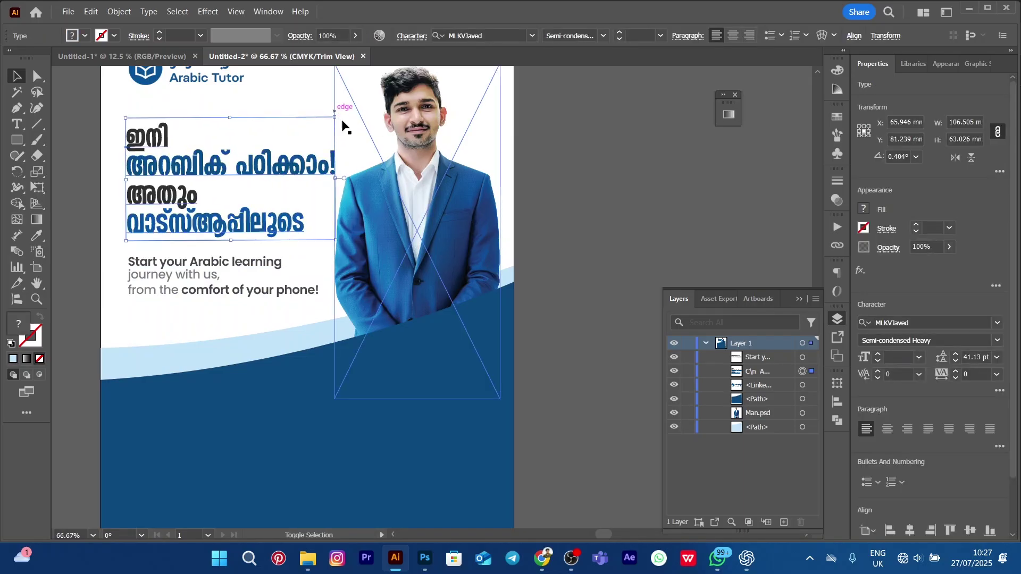
click(636, 168)
key(ctrl+minus)
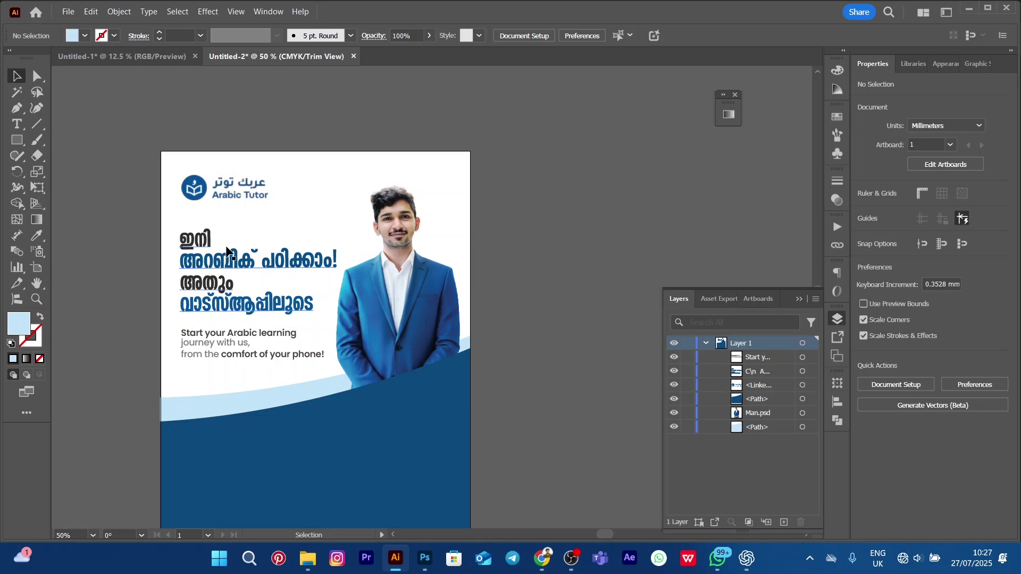
- Enlarge the English tagline proportionally to about 18.21 pt, about 100.6 mm wide and 37.9 mm high, and deselect it
click(211, 346)
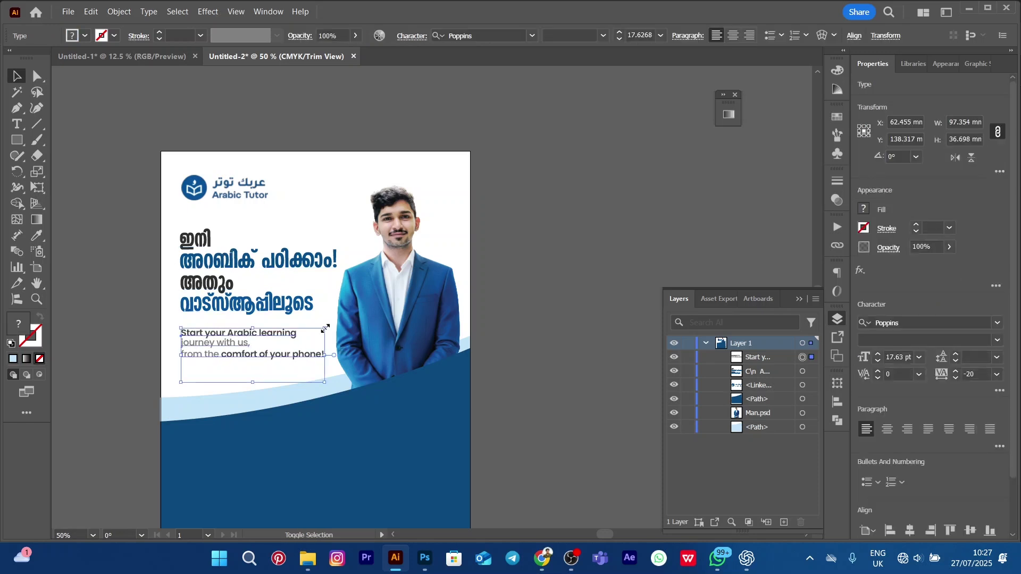
drag(325, 329, 332, 325)
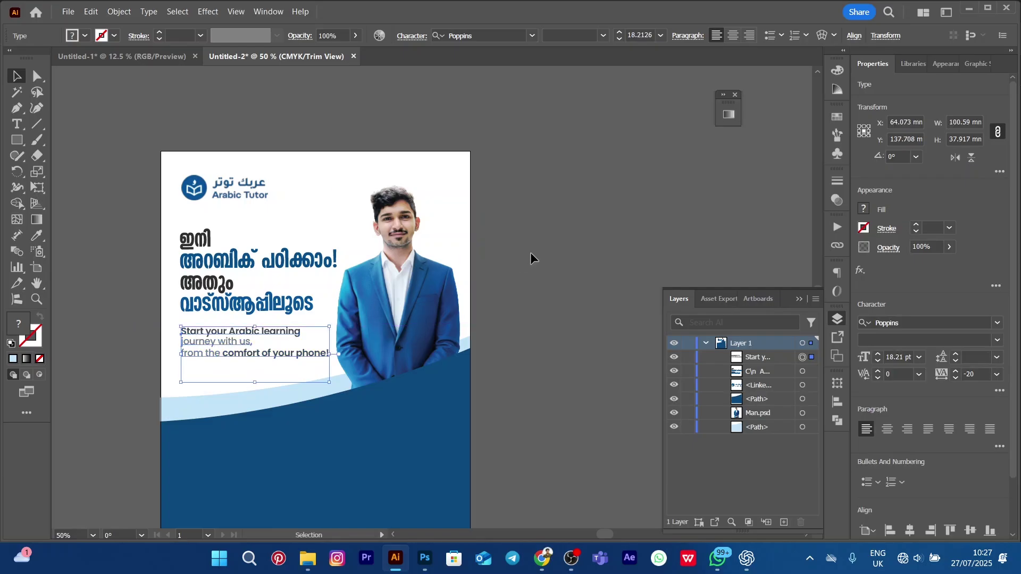
click(536, 258)
drag(418, 301, 485, 258)
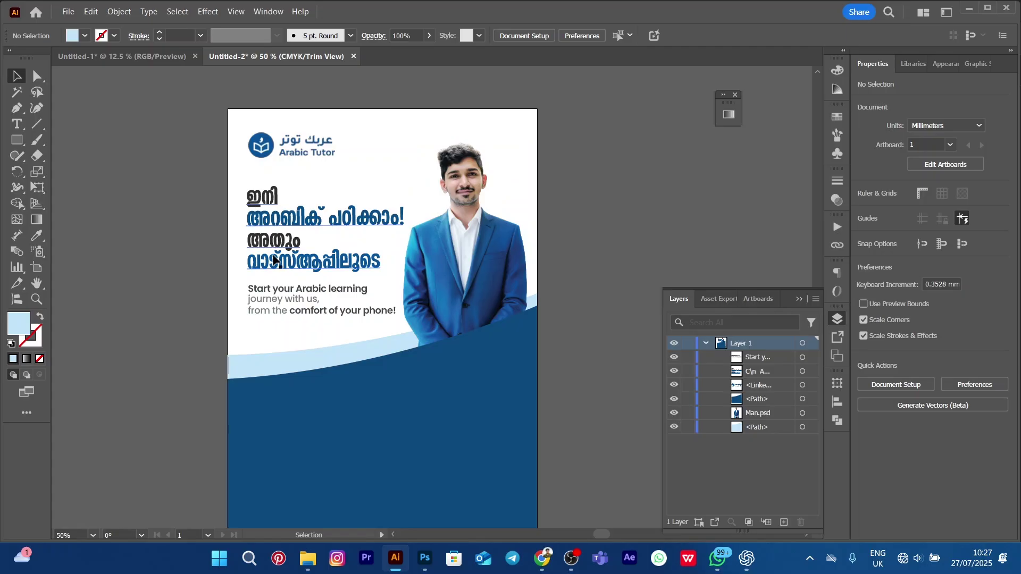
click(260, 298)
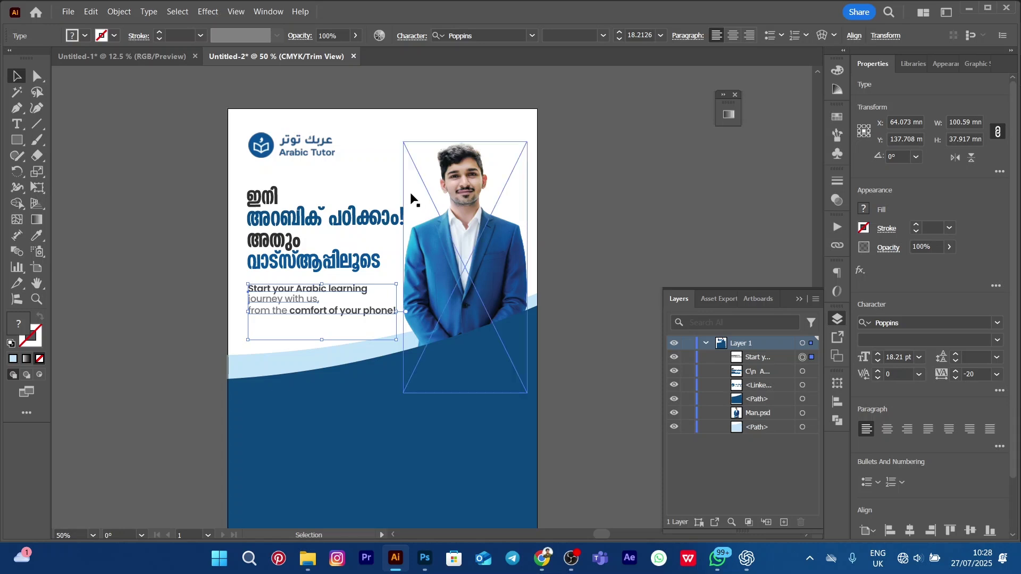
drag(442, 206, 441, 166)
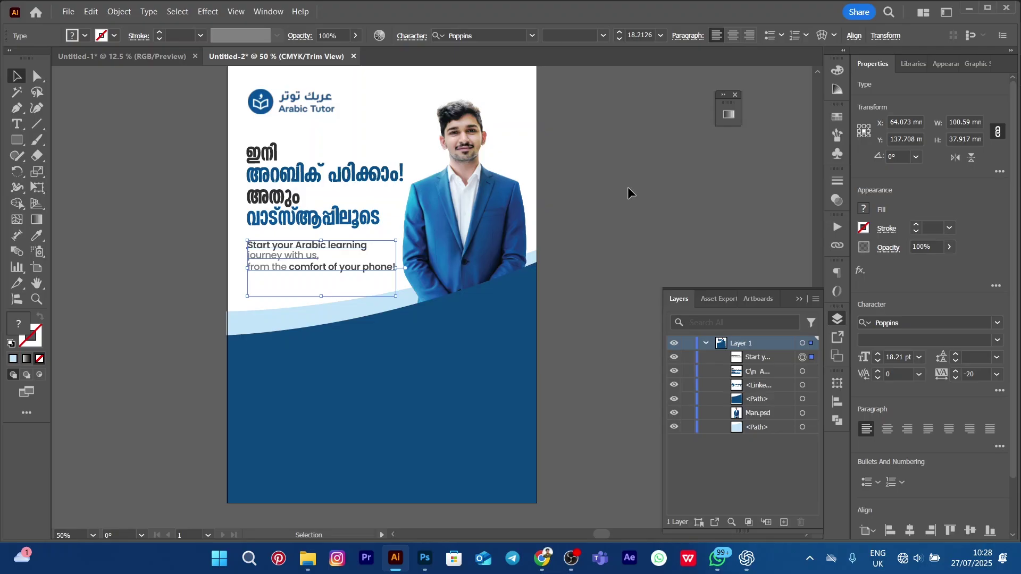
click(598, 201)
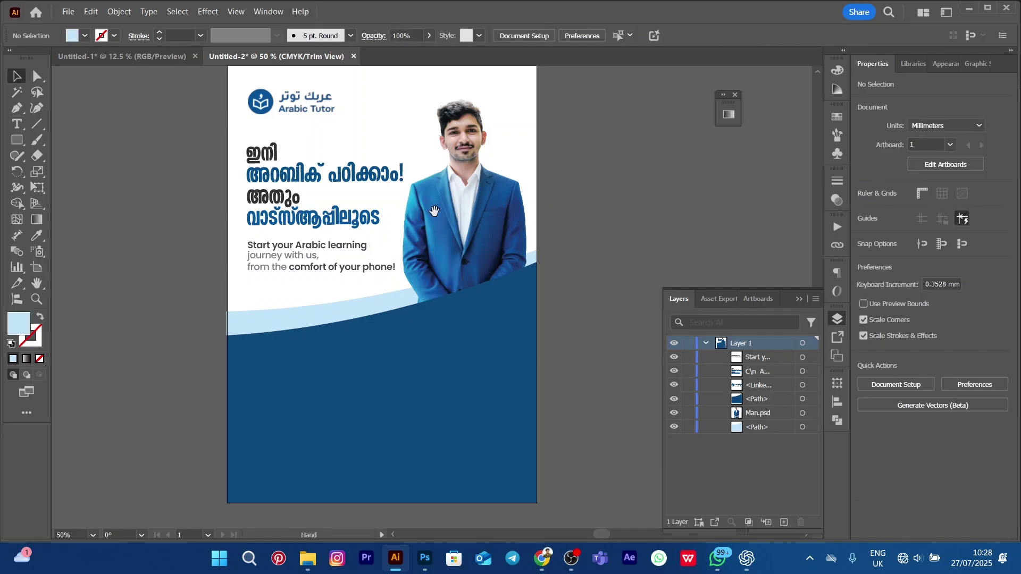
drag(434, 212, 454, 227)
click(316, 275)
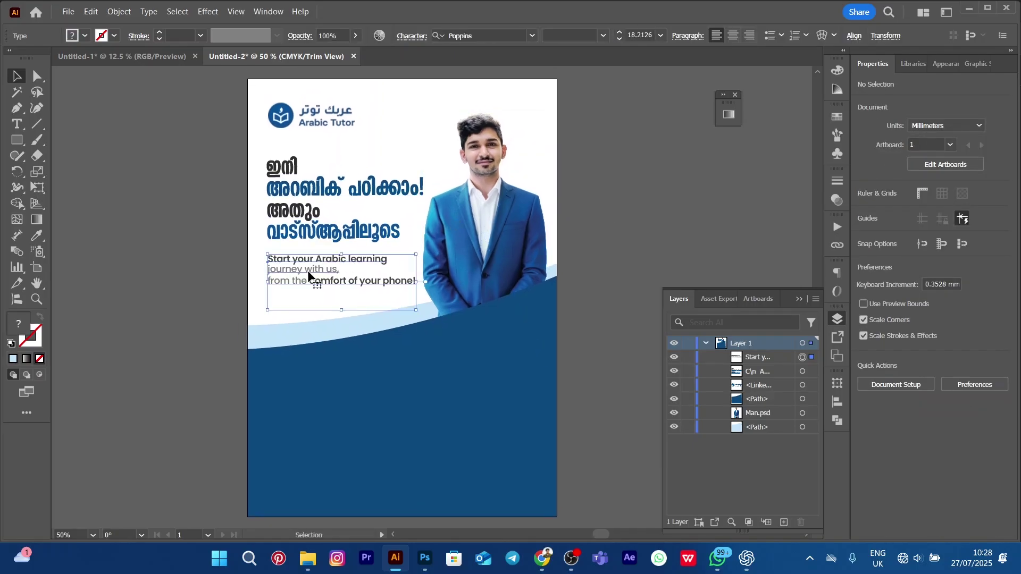
- Nudge the English tagline slightly down, away from the Malayalam headline, and deselect it
key(Down)
key(Down)
key(Down)
click(572, 188)
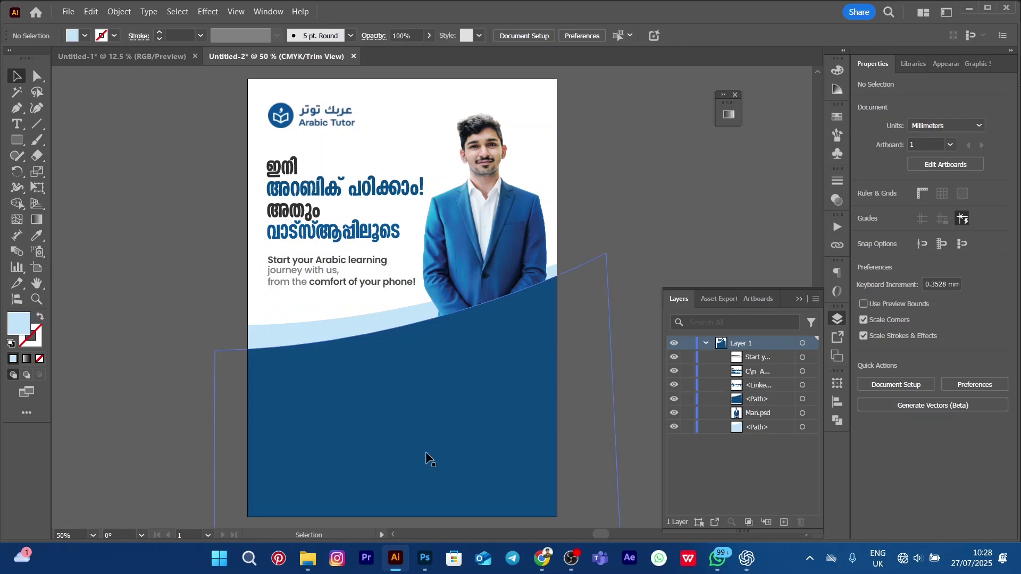
- Draw a light-blue rectangle about 153.7 by 51.2 mm below the English tagline and round its corners strongly
click(88, 56)
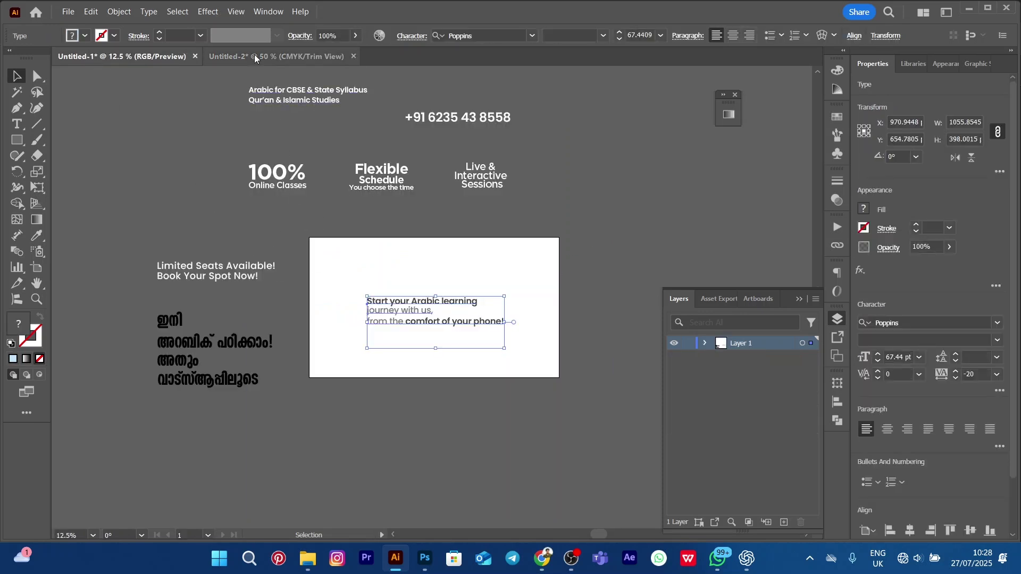
click(254, 55)
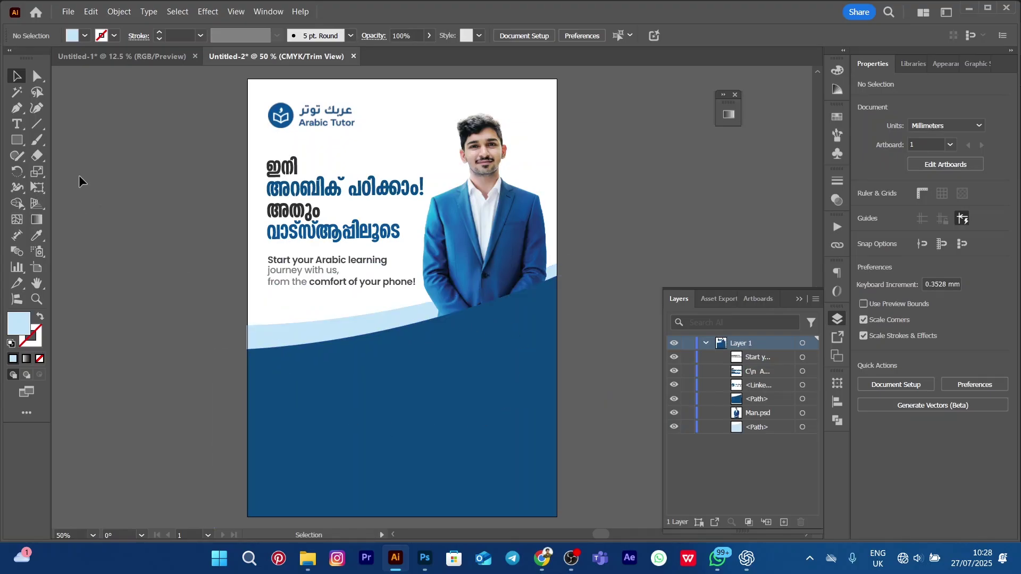
click(18, 141)
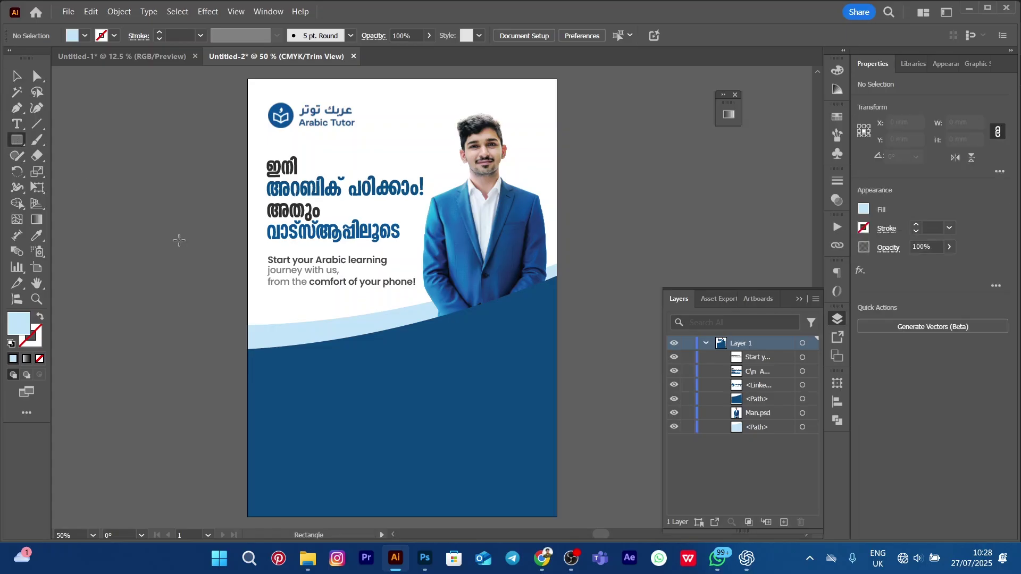
mouse_move(269, 310)
mouse_down()
mouse_move(287, 352)
mouse_move(352, 388)
mouse_move(494, 384)
mouse_up()
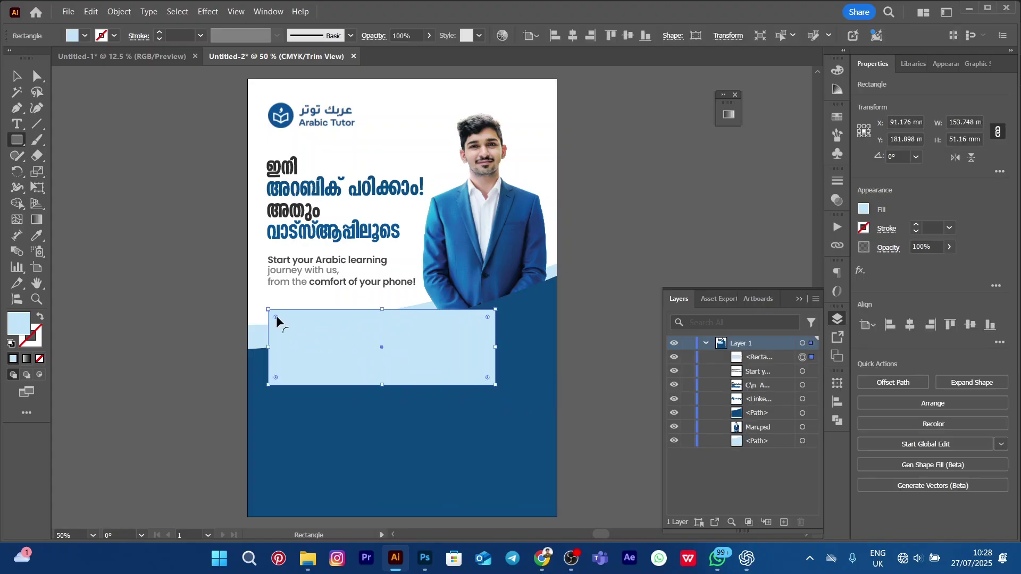
scroll(287, 329, up, 2)
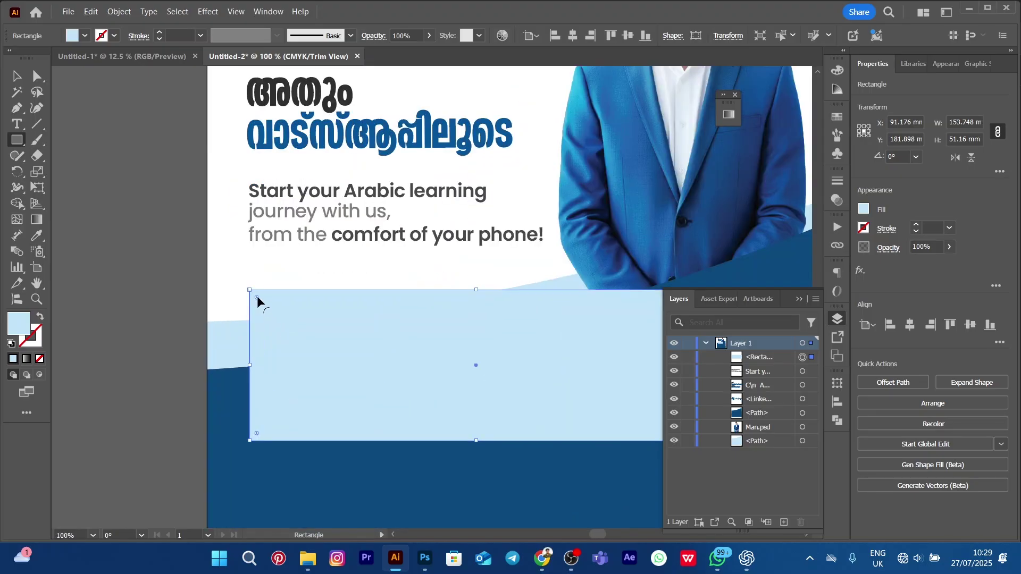
drag(257, 296, 289, 330)
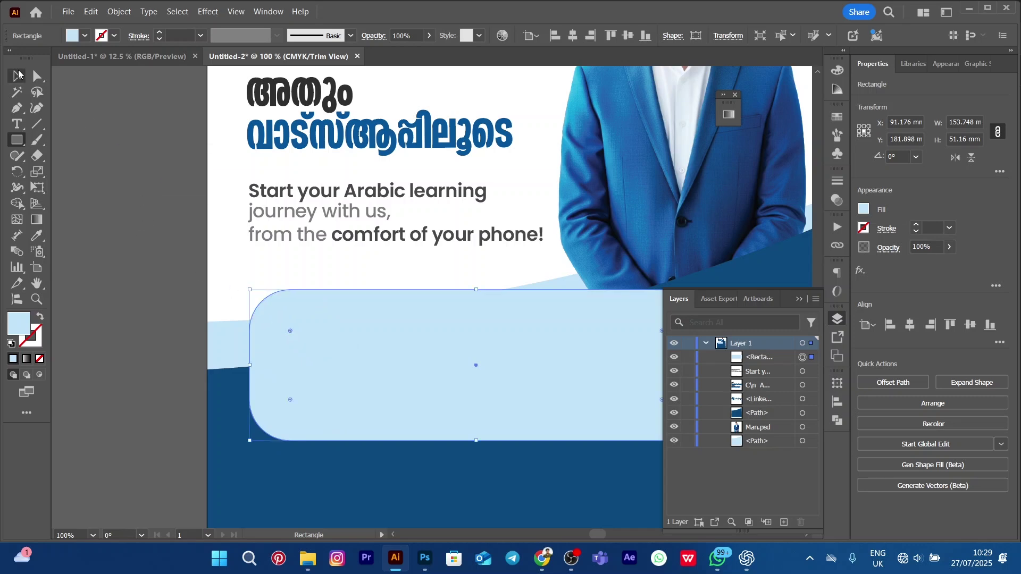
click(18, 75)
click(139, 316)
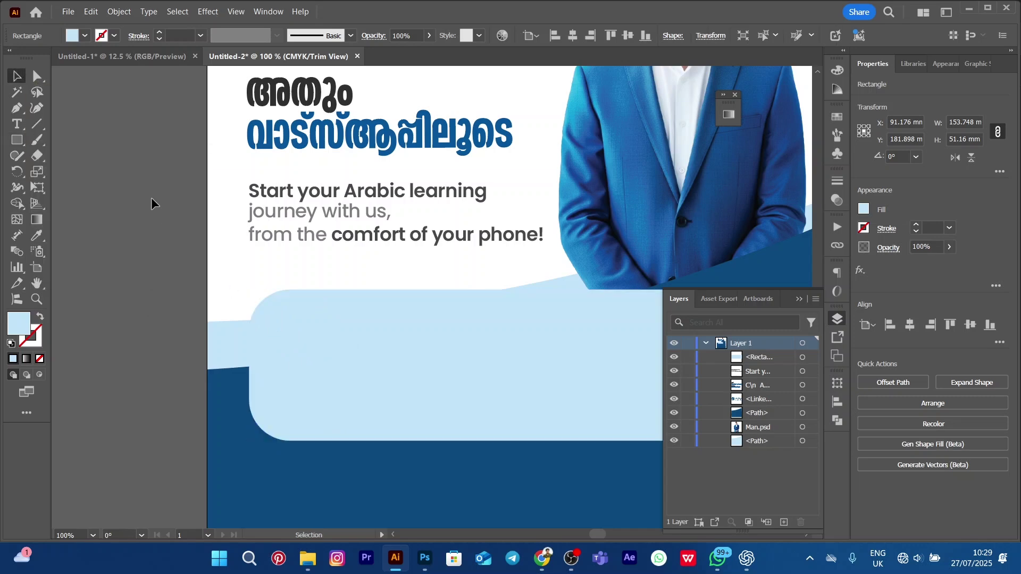
- Sample the dark-blue wave's colour as the fill of the rounded rectangle
scroll(154, 196, down, 1)
drag(224, 208, 151, 224)
click(218, 331)
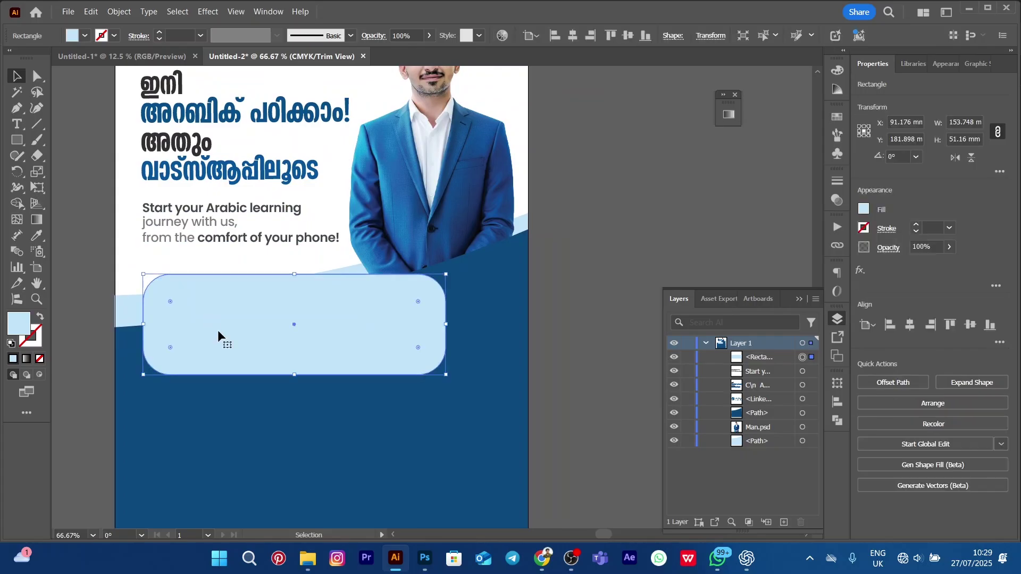
key(i)
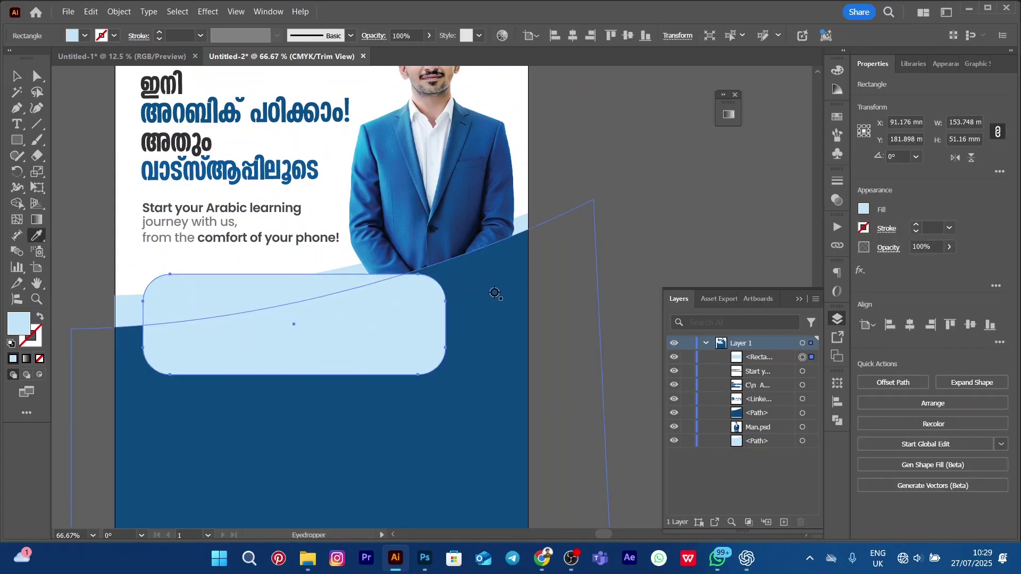
click(495, 292)
click(18, 90)
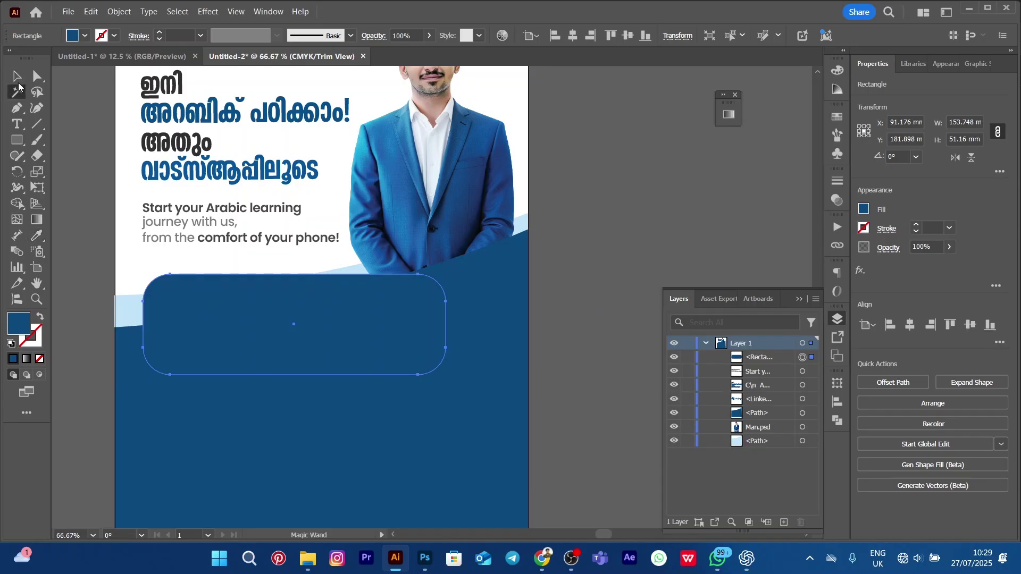
click(17, 76)
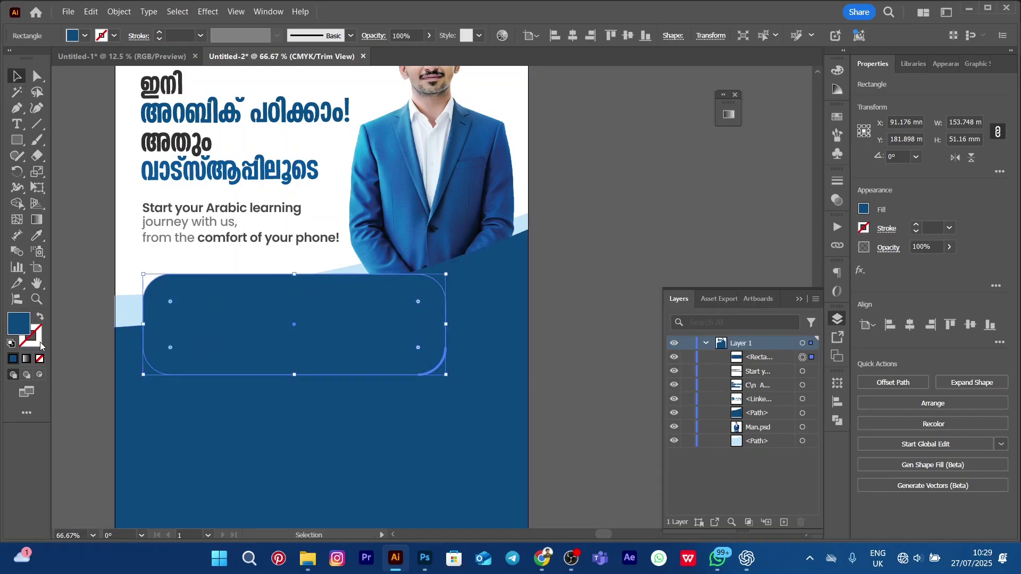
- Darken the rounded rectangle's fill to 033A63 and deselect it
double_click(23, 333)
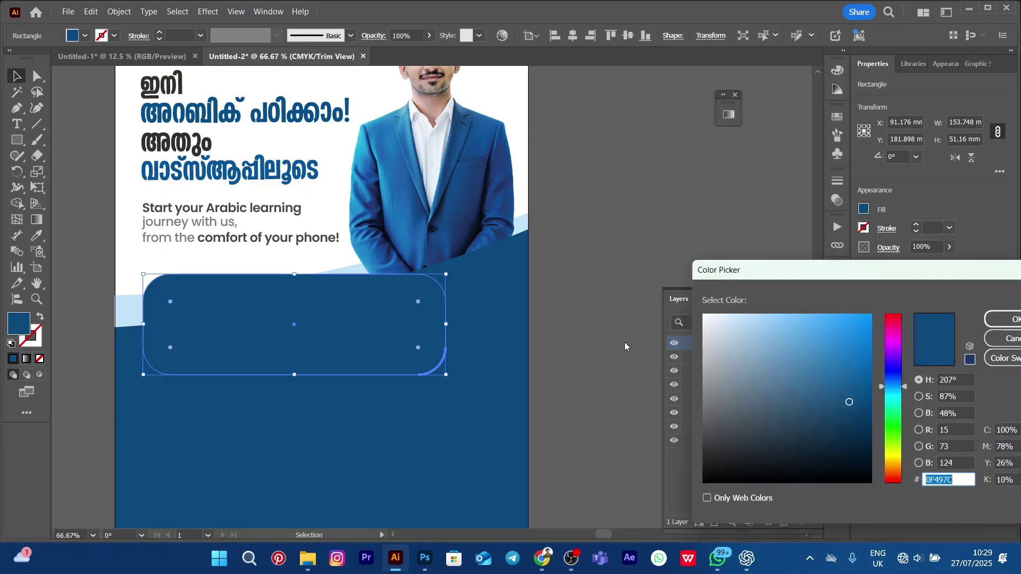
mouse_move(850, 399)
mouse_down()
mouse_move(846, 371)
mouse_move(847, 420)
mouse_up()
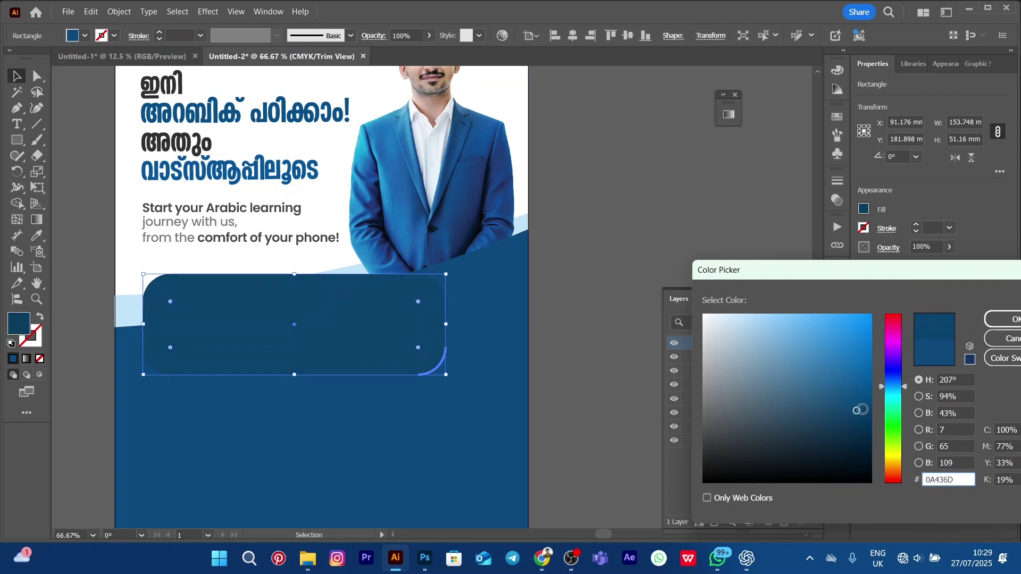
drag(860, 407, 869, 414)
drag(871, 420, 867, 417)
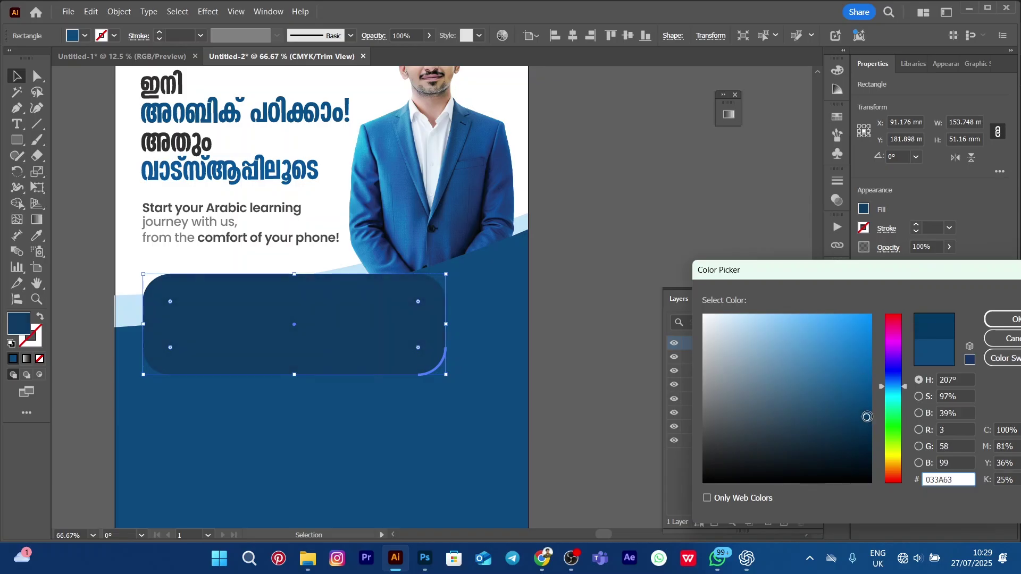
click(1006, 320)
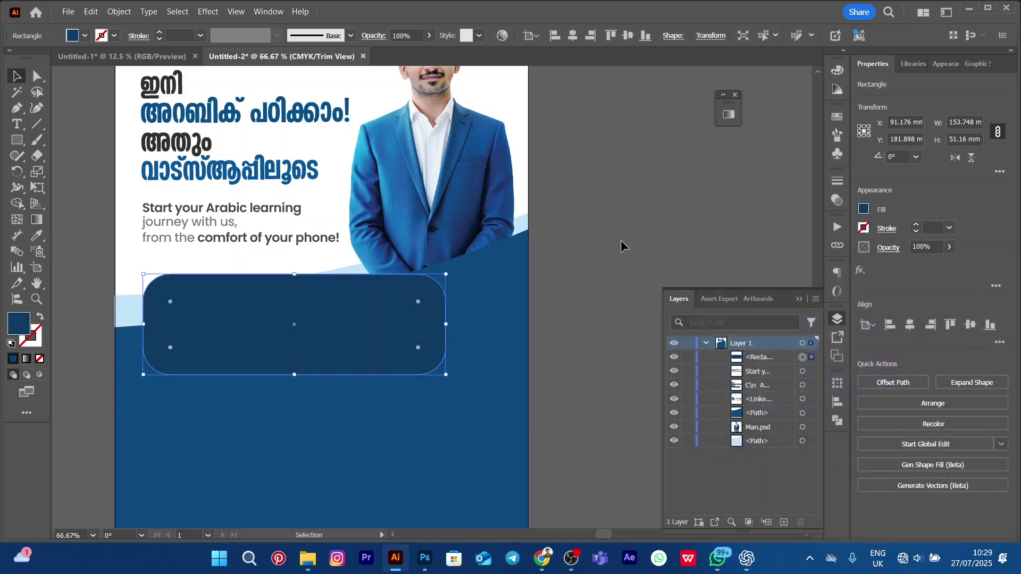
click(621, 241)
- Move the rounded rectangle slightly down and left to about X 89.7 mm, Y 188.0 mm, lining it up with the tagline
scroll(492, 235, down, 2)
drag(500, 224, 528, 252)
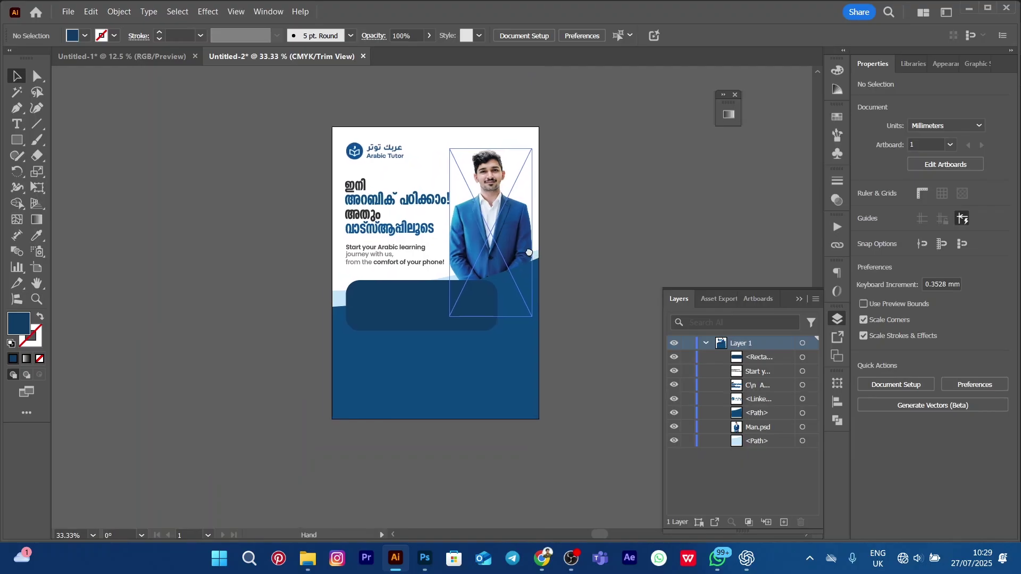
scroll(388, 292, up, 1)
drag(391, 306, 387, 314)
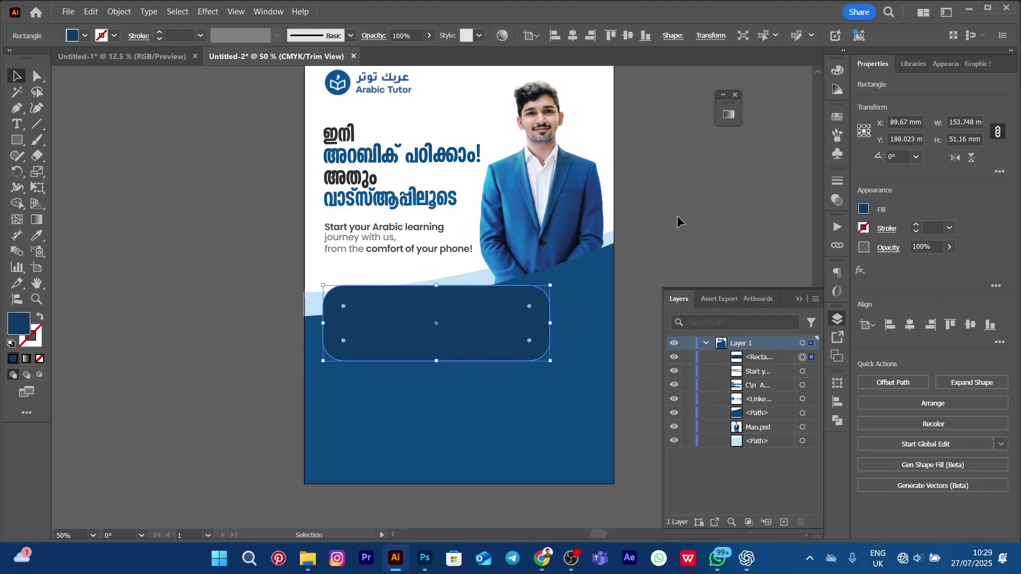
click(700, 202)
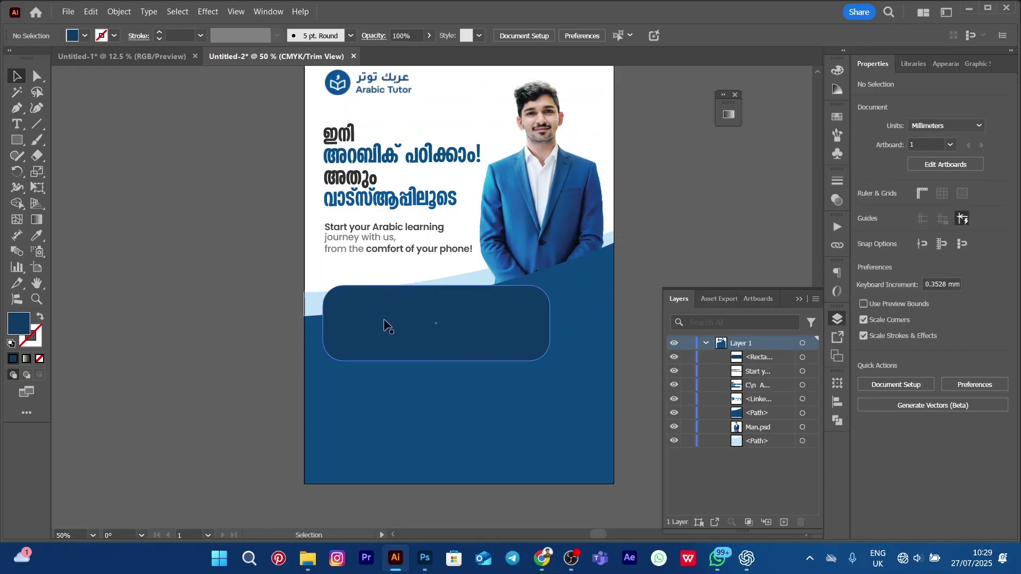
- Copy the text lines "Arabic for CBSE & State Syllabus" and "Qur’an & Islamic Studies" from Untitled-1 into the Untitled-2 poster
click(145, 56)
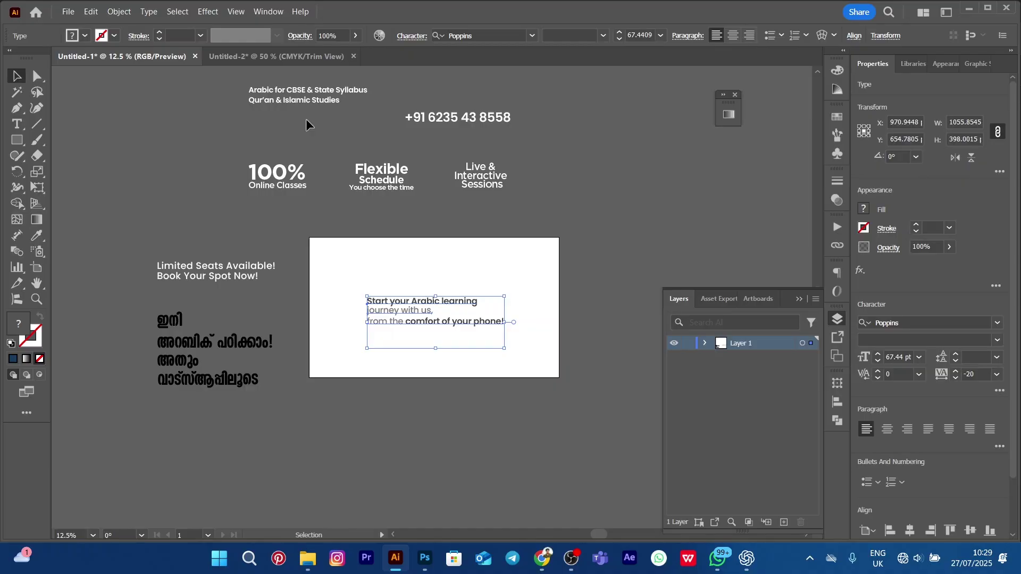
scroll(306, 119, up, 1)
scroll(317, 124, up, 1)
scroll(260, 183, up, 2)
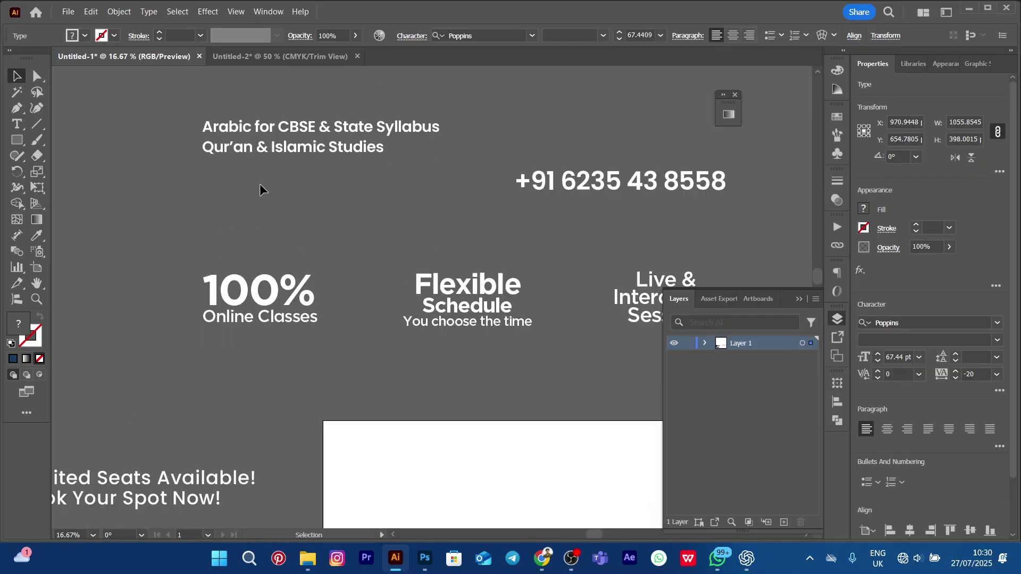
click(183, 128)
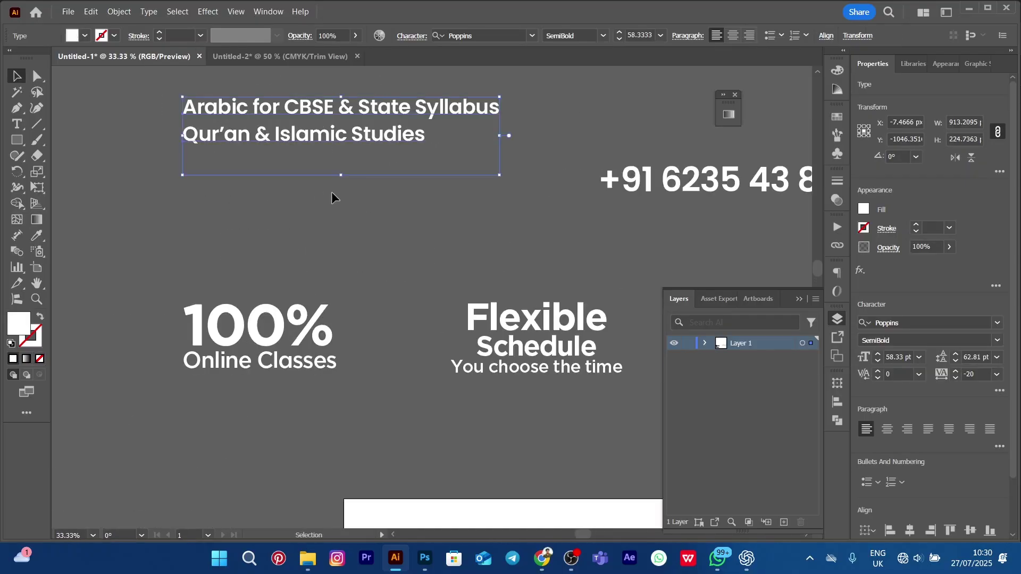
click(244, 57)
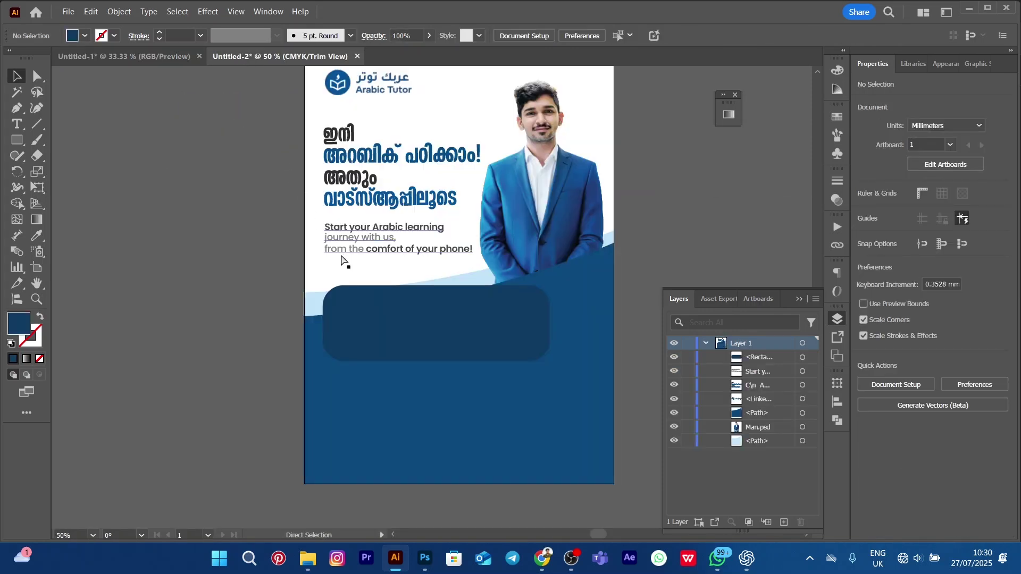
text(Arabic for CBSE & State Syllabus Qur’an & Islamic Studies)
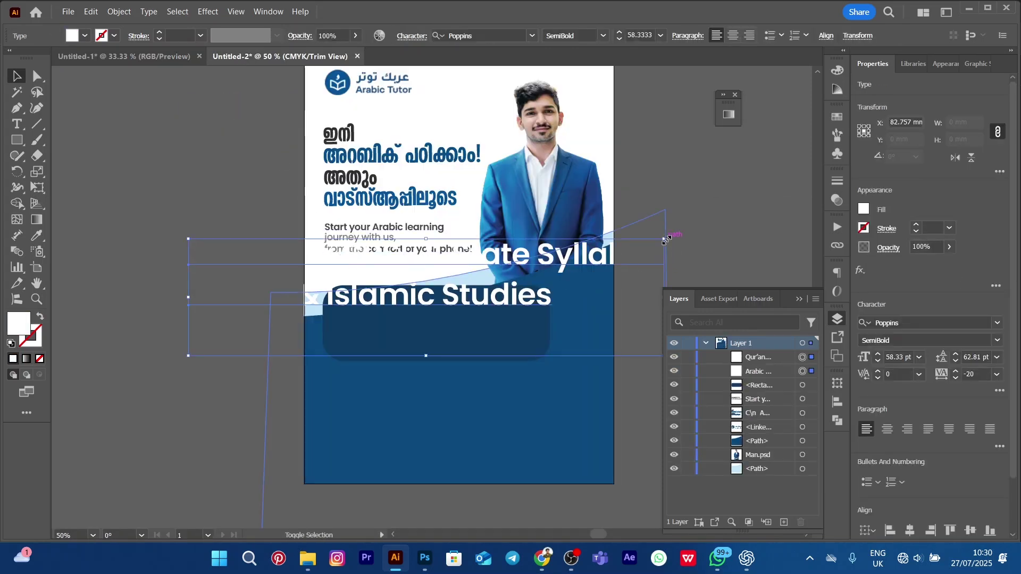
- Scale down both course text lines to about 23.21 pt and place them inside the dark rounded panel
drag(669, 246, 394, 319)
alt+scroll(394, 320, up, 2)
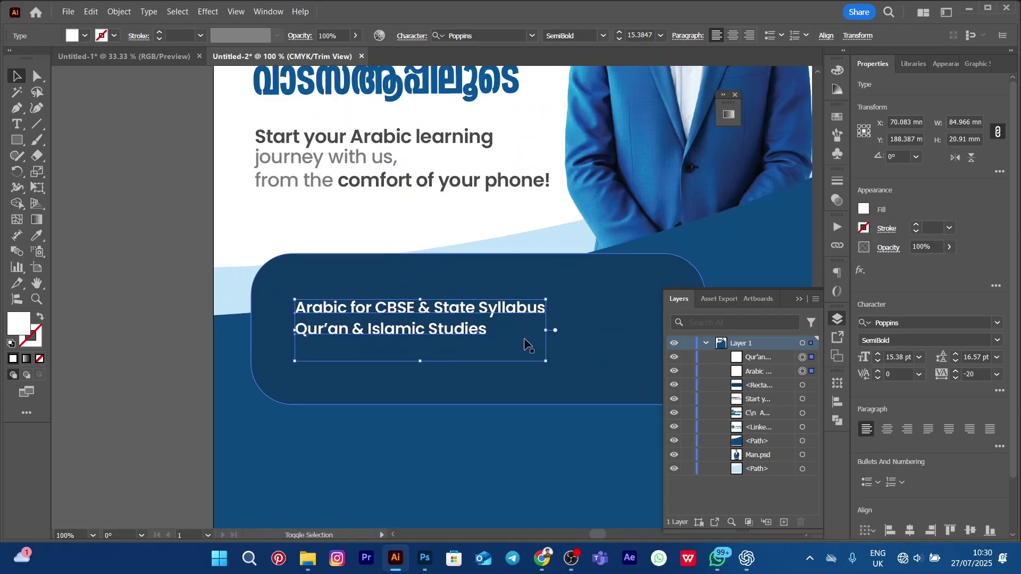
drag(546, 331, 680, 306)
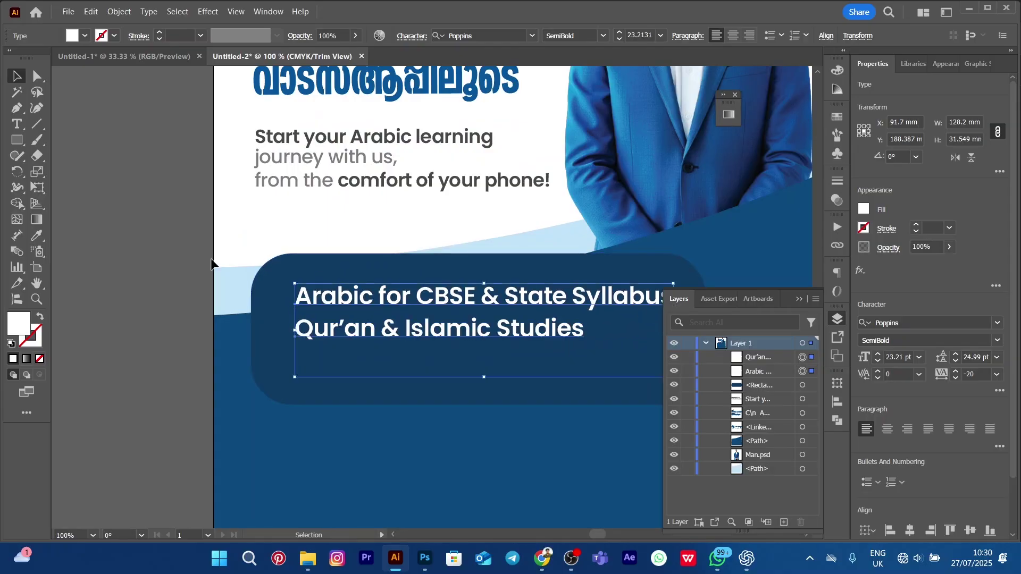
- Shift both course lines slightly up and left, enlarge them to about 24.19 pt and 133.6 mm wide, and deselect them
alt+scroll(400, 253, down, 1)
alt+scroll(461, 250, up, 1)
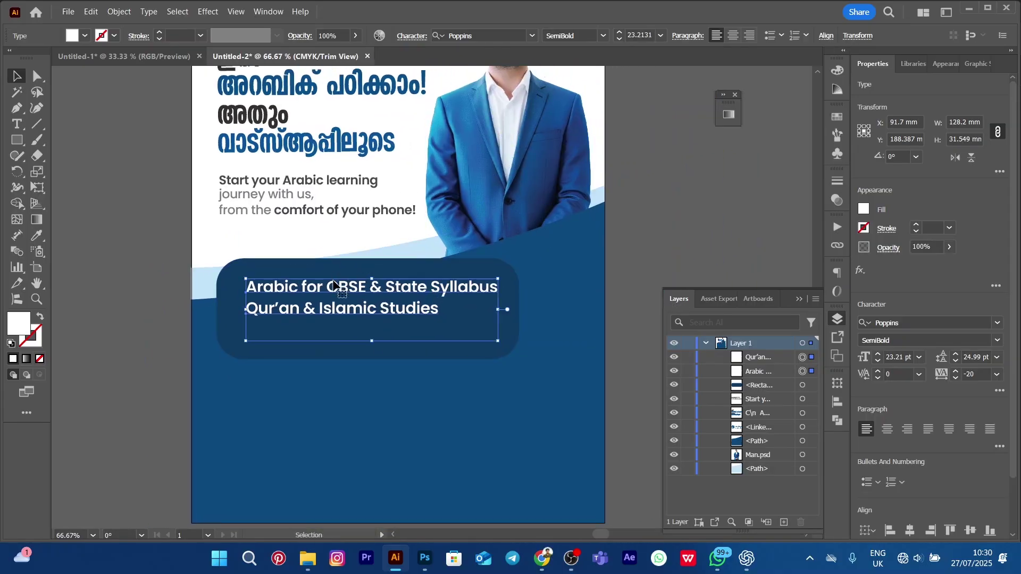
alt+scroll(333, 287, up, 1)
drag(358, 293, 355, 291)
drag(586, 277, 595, 265)
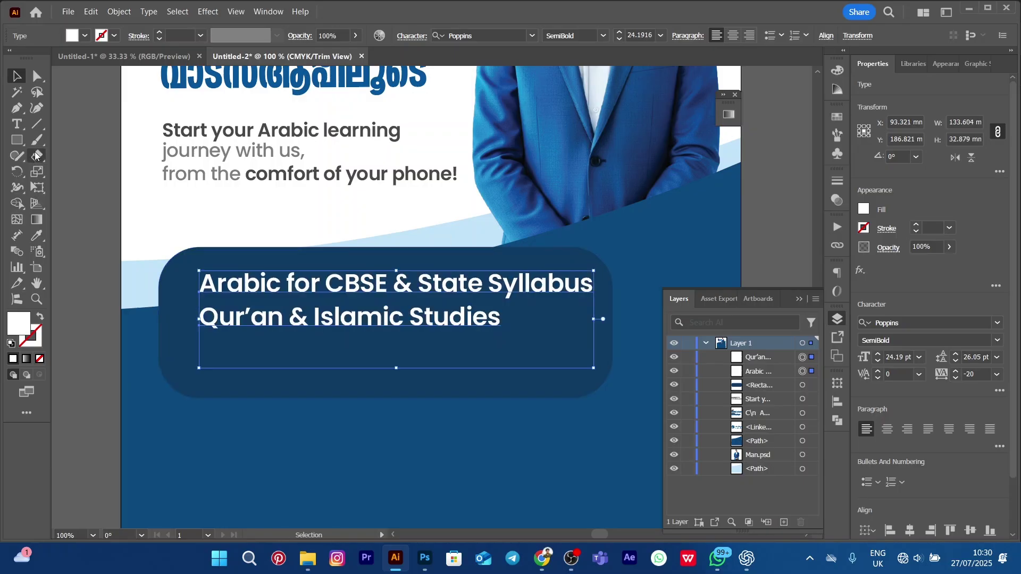
click(97, 159)
- Select both course lines and scale them down together to about 22.59 pt, about 124.8 mm wide
scroll(97, 159, down, 1)
scroll(221, 170, up, 3)
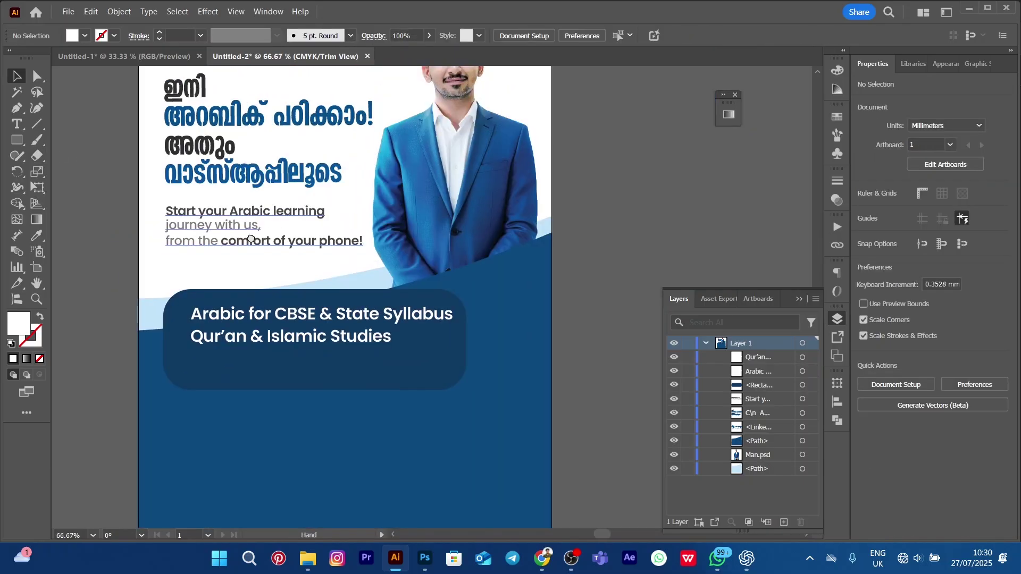
scroll(263, 288, down, 1)
scroll(262, 288, up, 1)
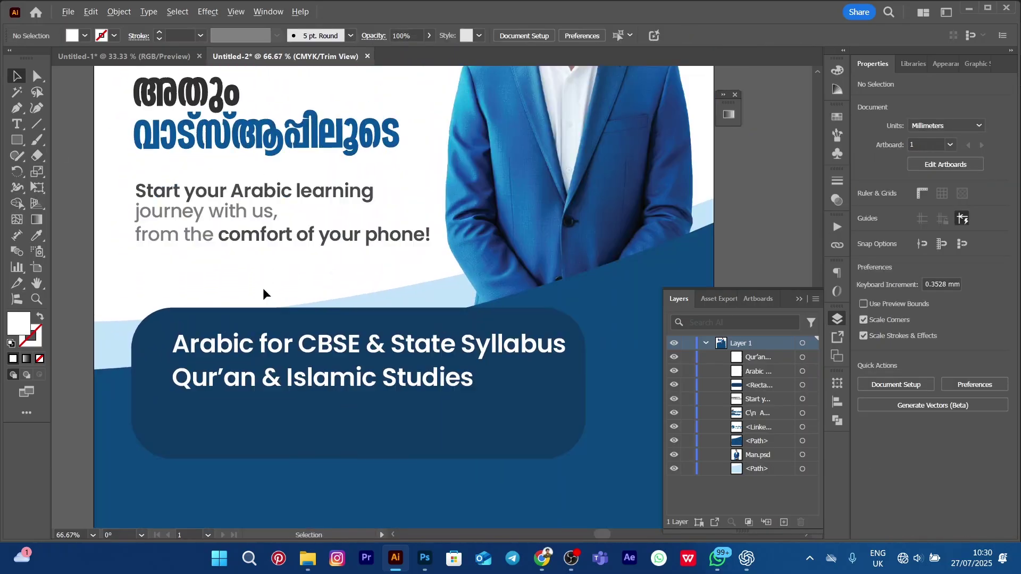
click(323, 355)
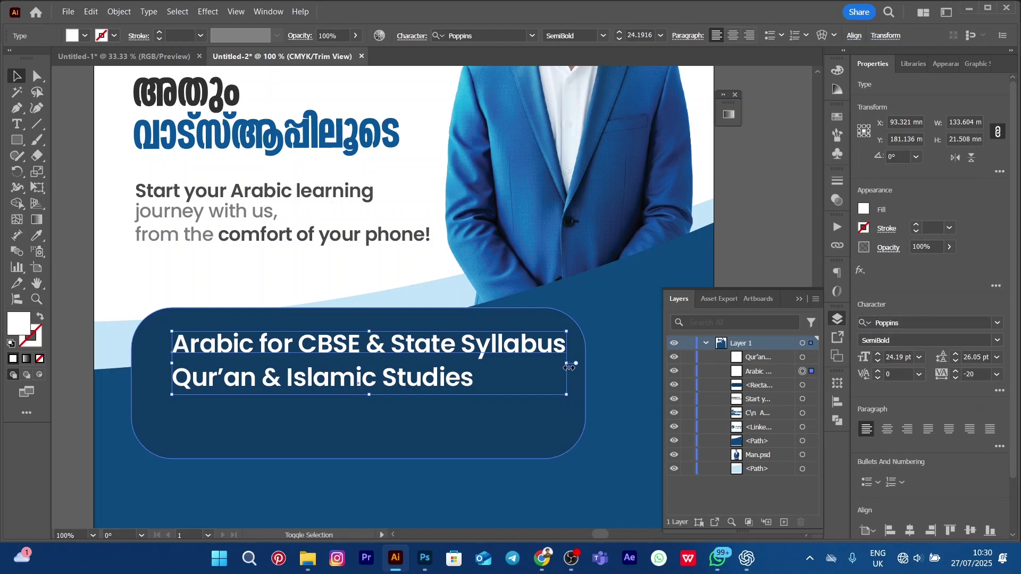
drag(572, 372, 550, 371)
key(ctrl+z)
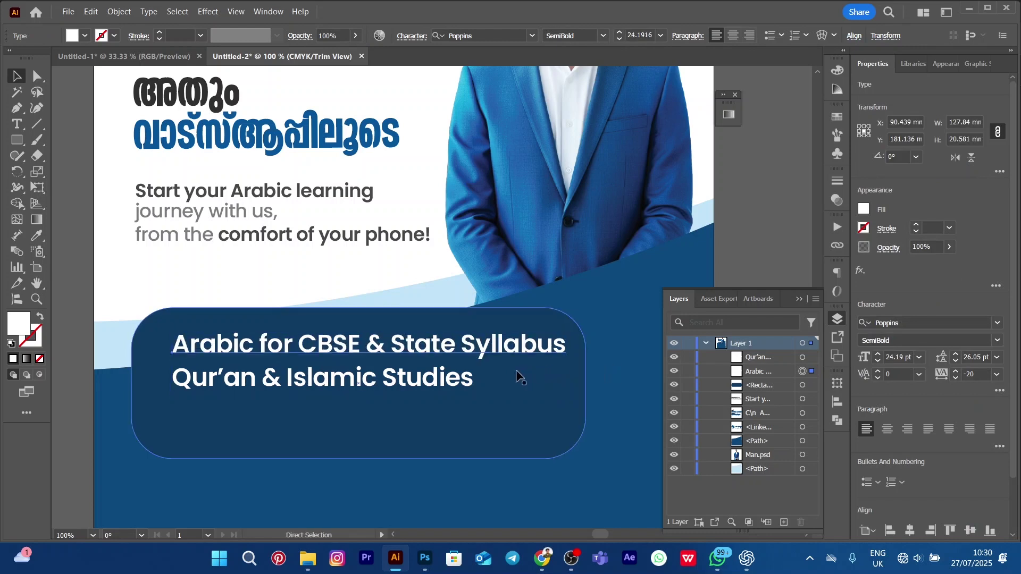
shift+click(466, 391)
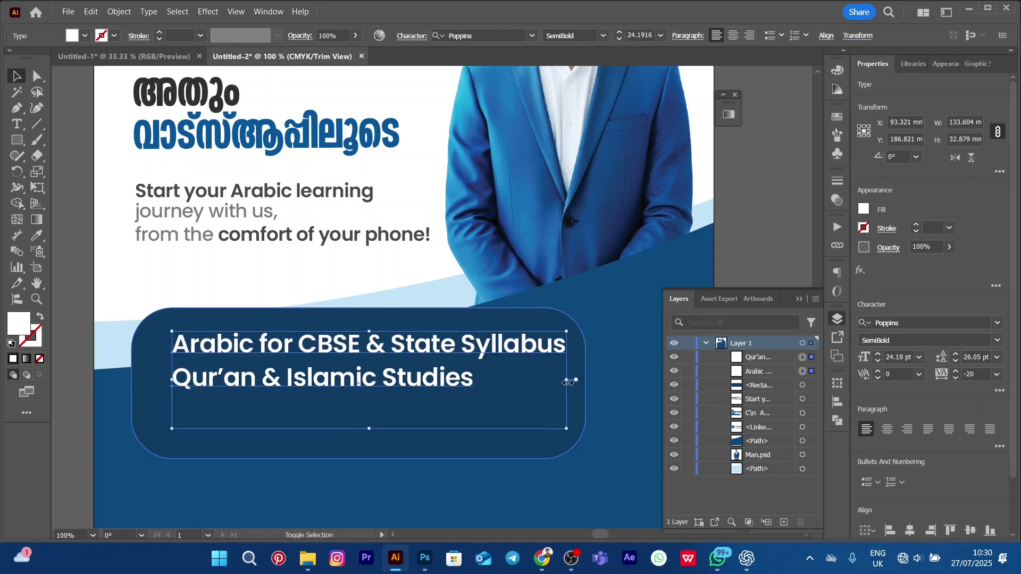
drag(567, 381, 550, 381)
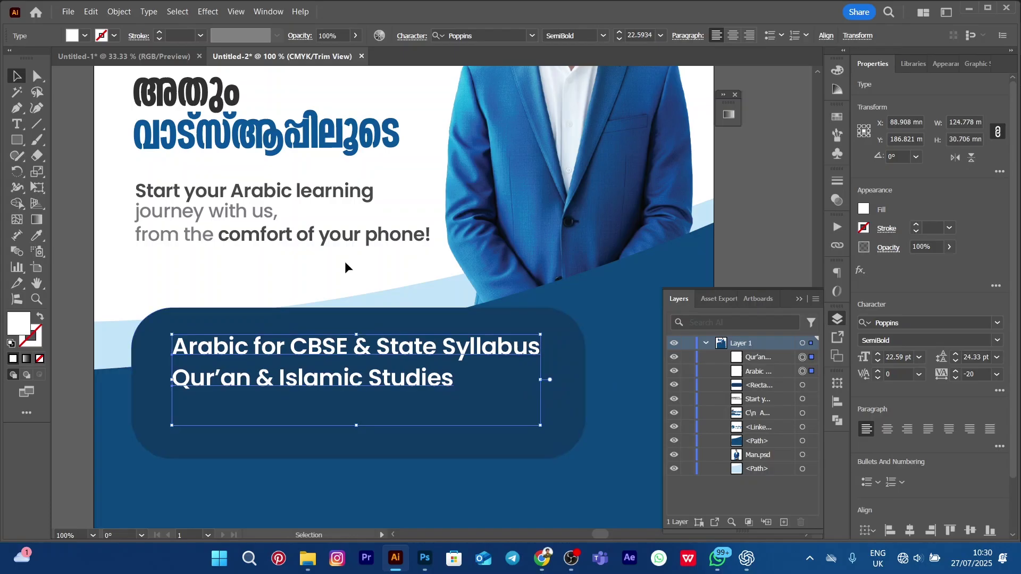
scroll(345, 262, down, 1)
scroll(344, 260, down, 1)
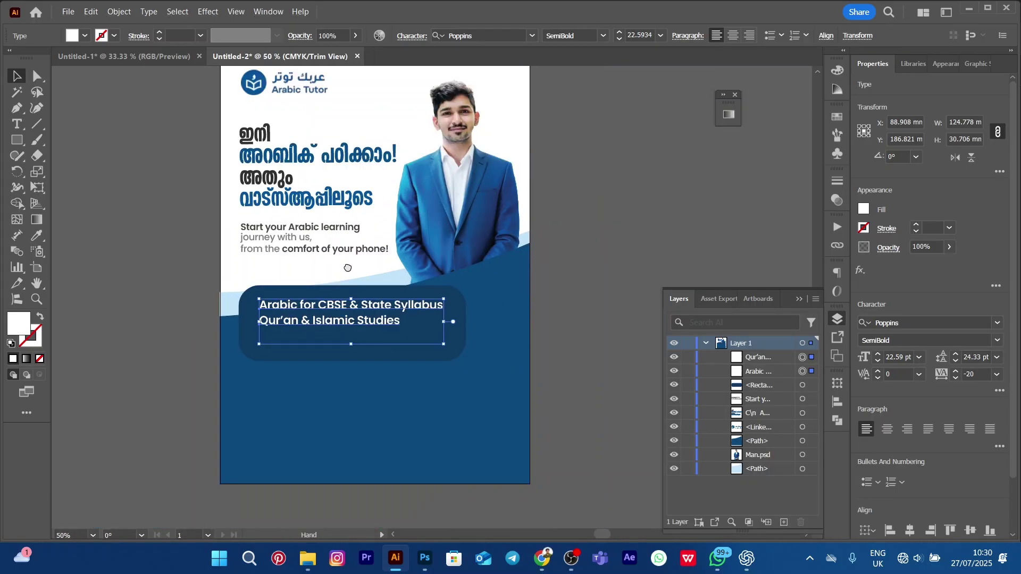
- Nudge both course lines slightly left together, to about X 87.85 mm, and deselect them
key(Left)
key(Left)
key(Left)
key(Left)
key(Left)
key(Left)
key(Left)
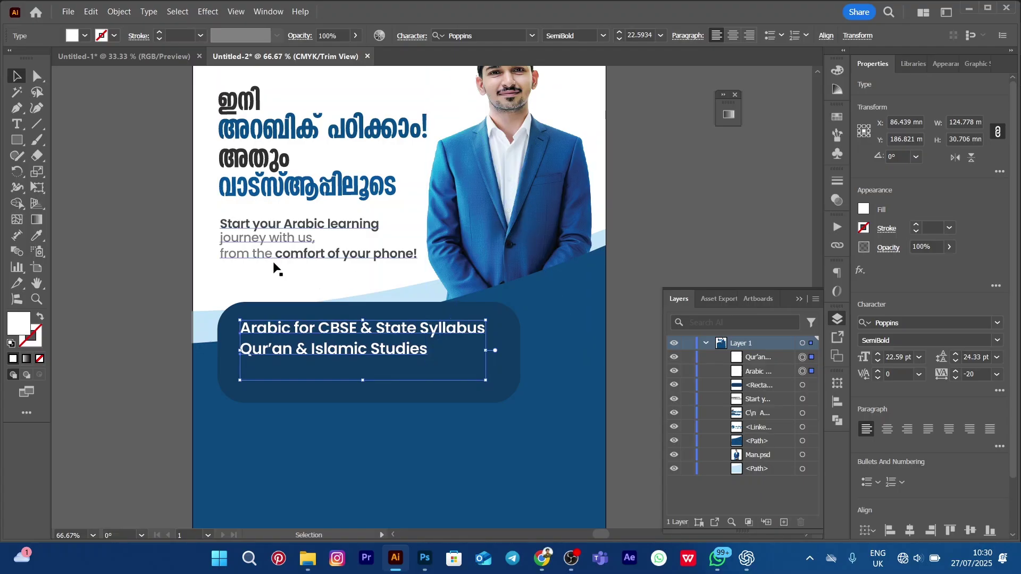
key(Right)
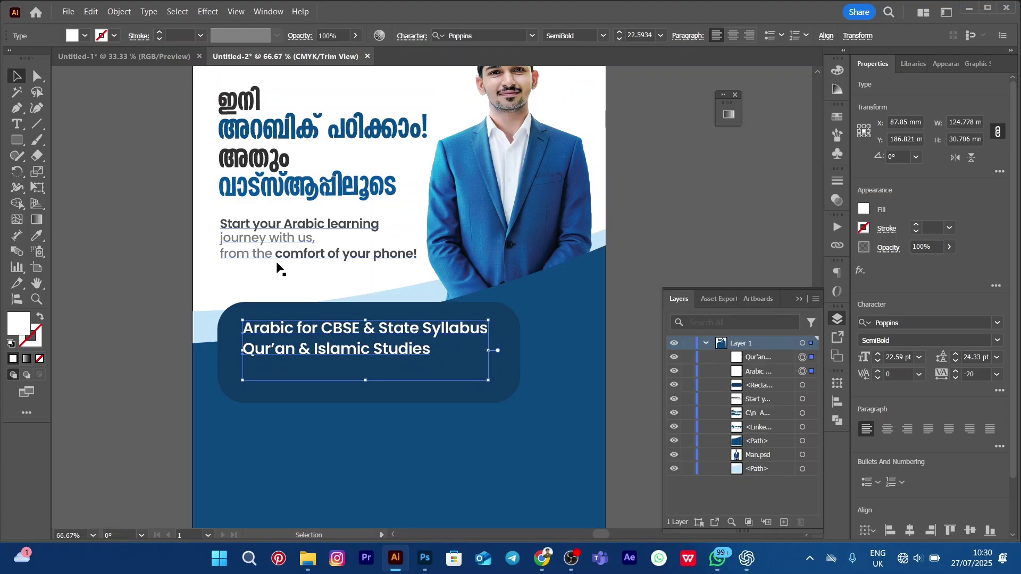
click(690, 206)
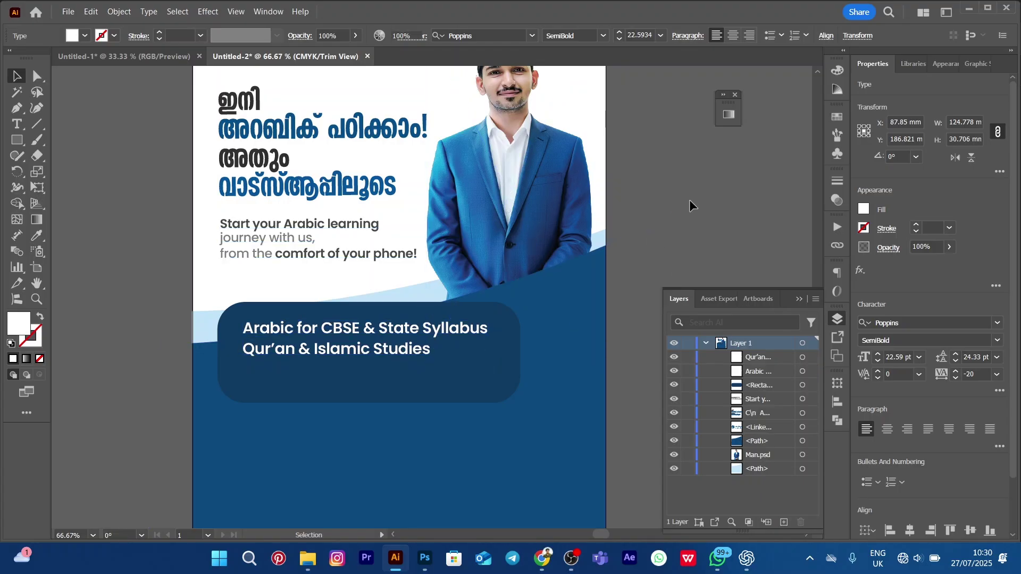
- Move the "Qur’an & Islamic Studies" line slightly down to about Y 193.5 mm to widen the line gap, and deselect it
click(410, 357)
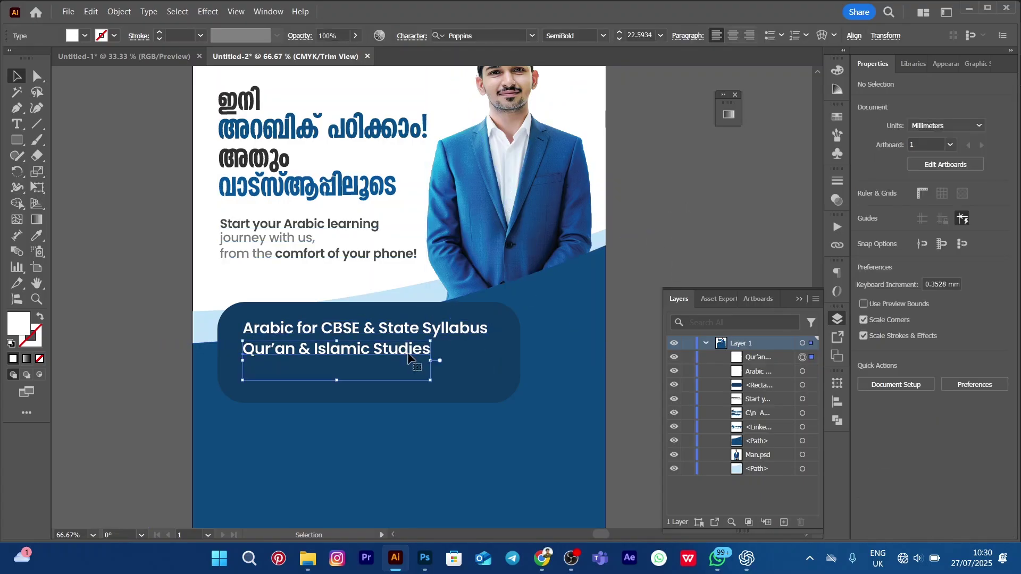
key(Down)
key(Down)
key(Down)
key(Down)
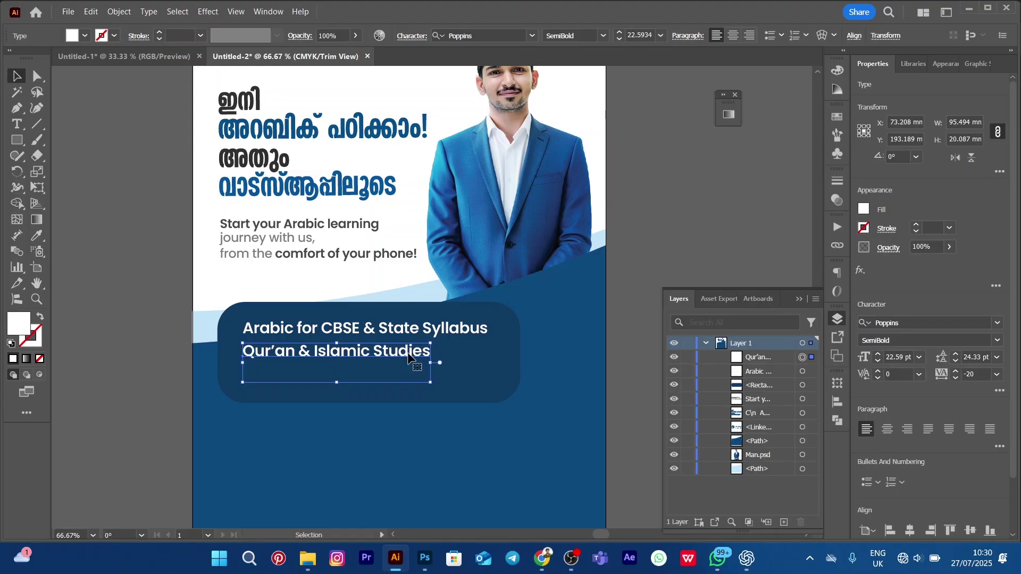
click(669, 205)
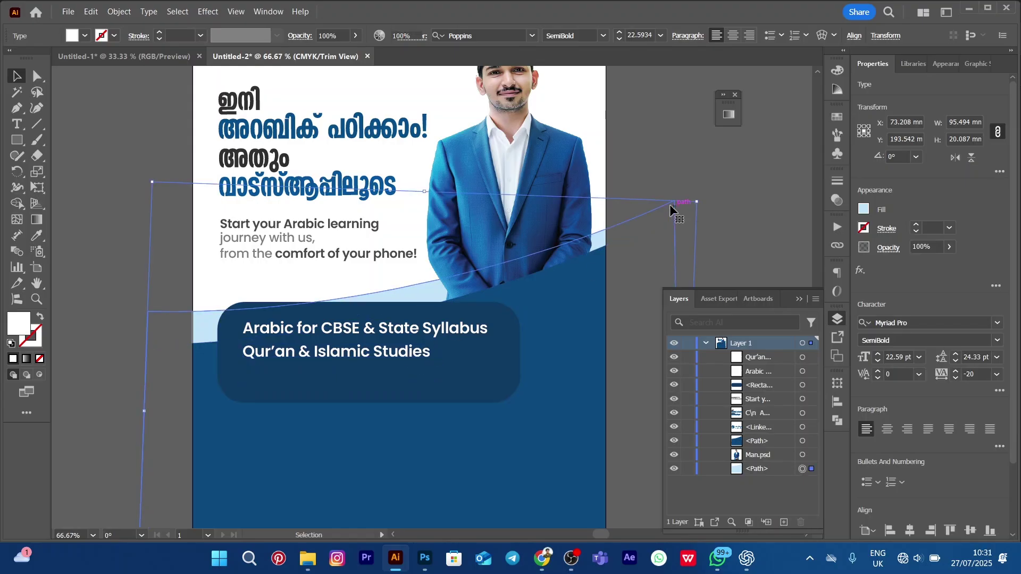
click(381, 352)
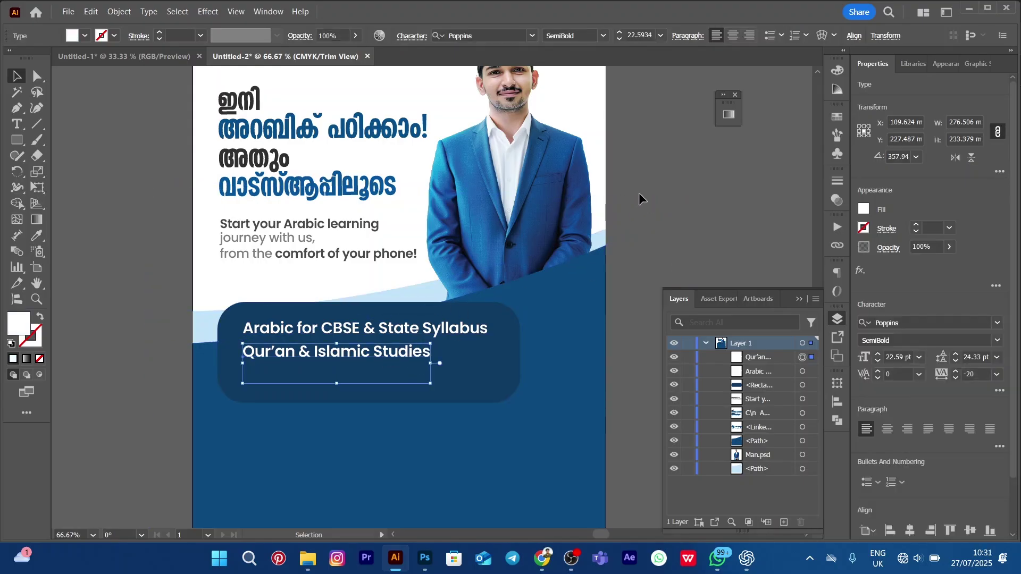
click(633, 208)
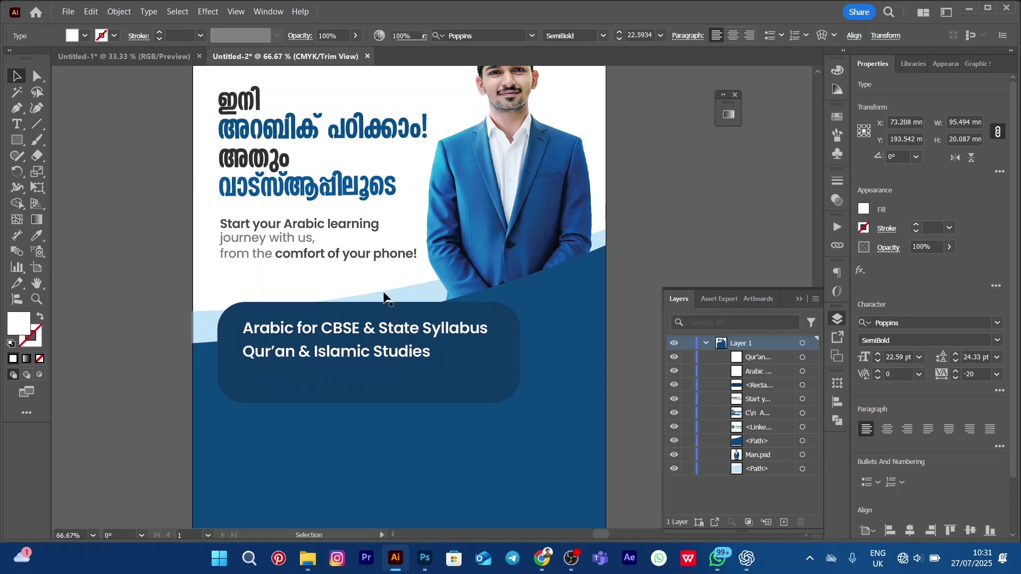
- Create a white triangle with the Polygon tool, using 3 sides and a 17.639 mm radius, in the empty area beside the logo
scroll(234, 327, up, 2)
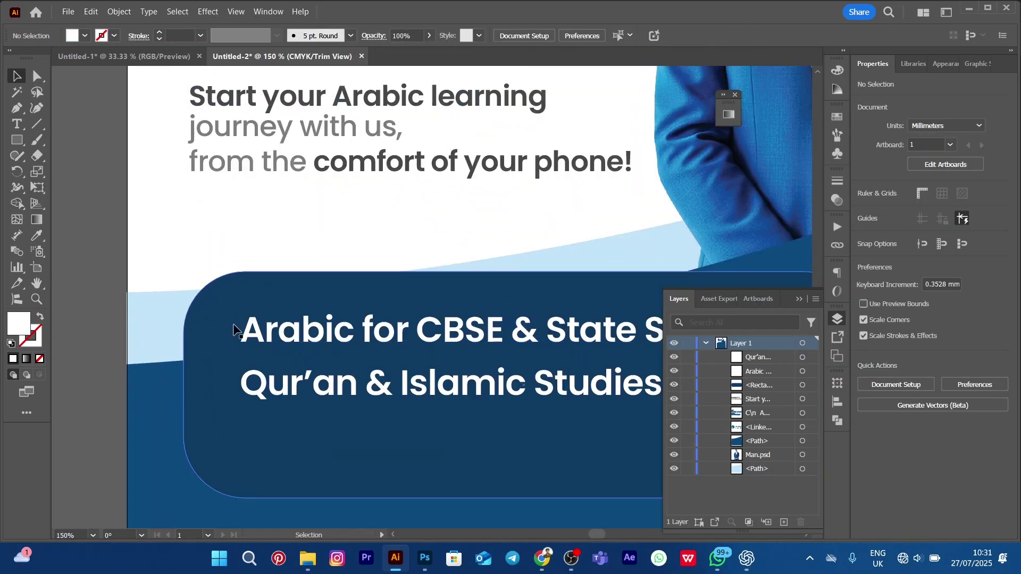
scroll(152, 272, down, 3)
scroll(152, 269, down, 1)
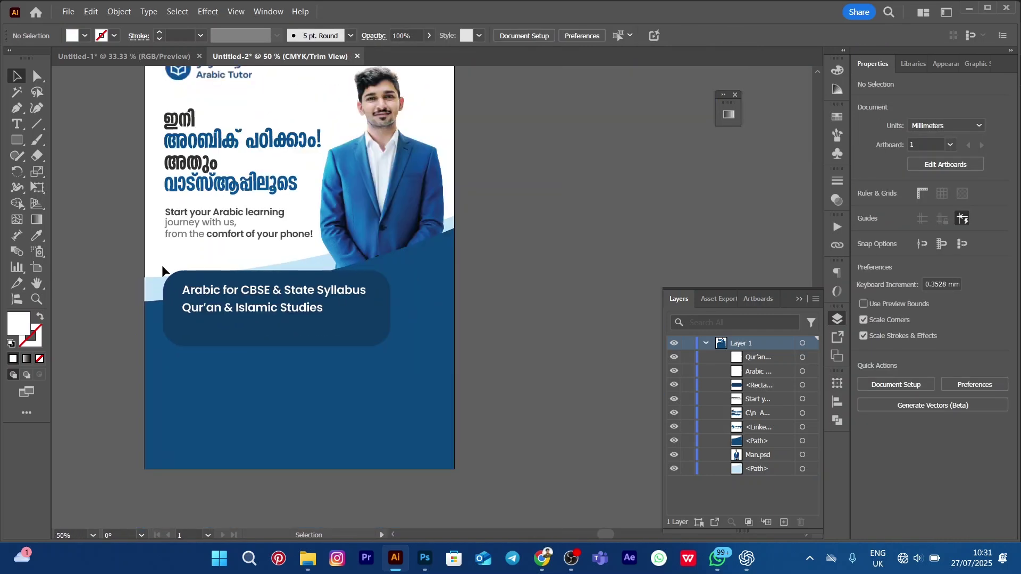
drag(184, 245, 272, 245)
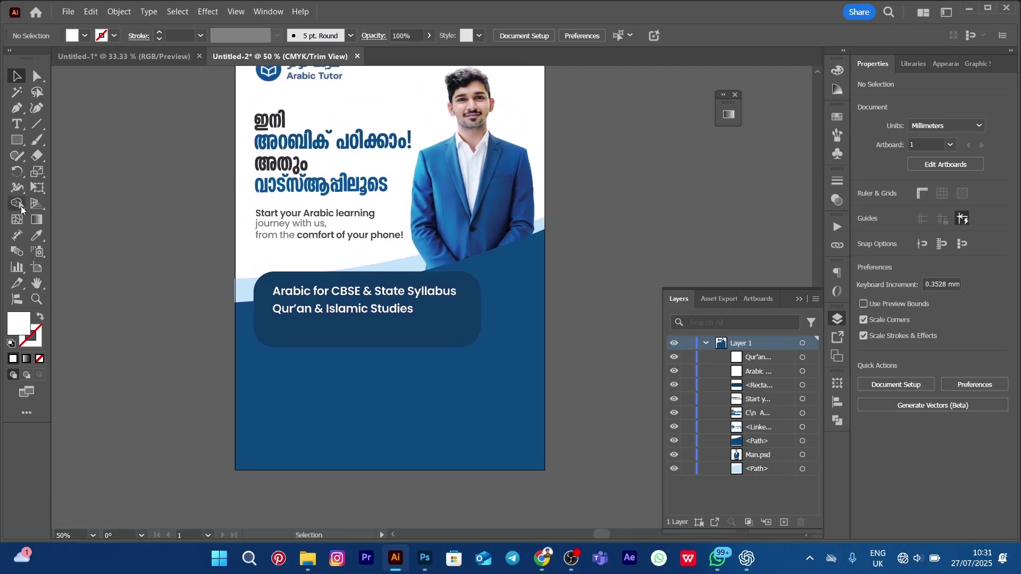
click(18, 147)
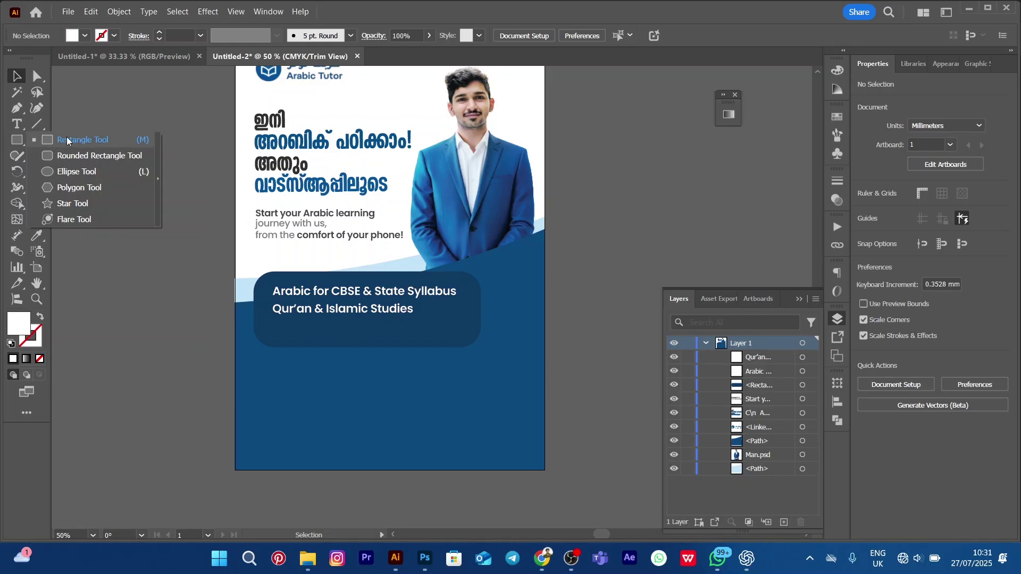
click(73, 190)
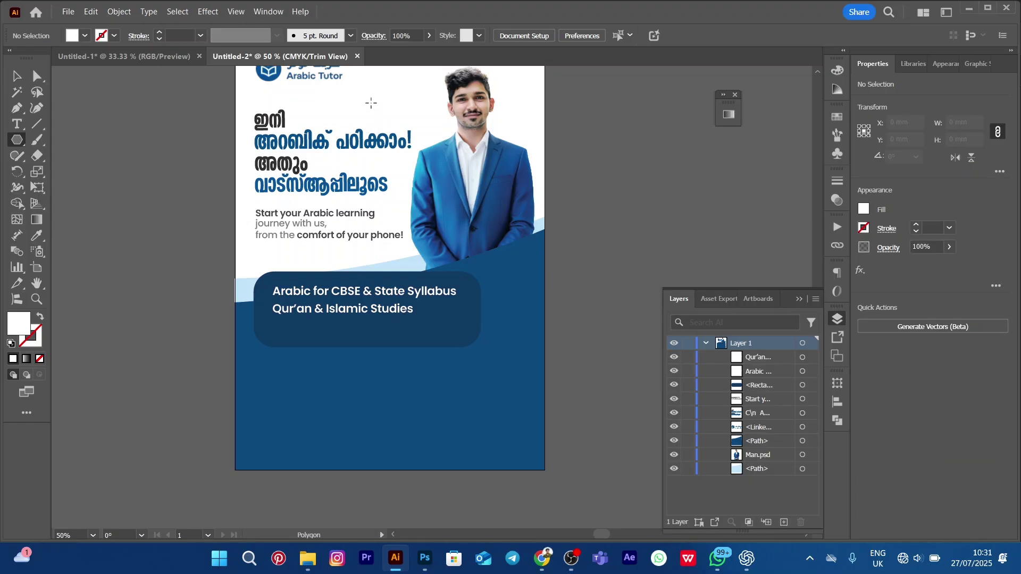
click(371, 103)
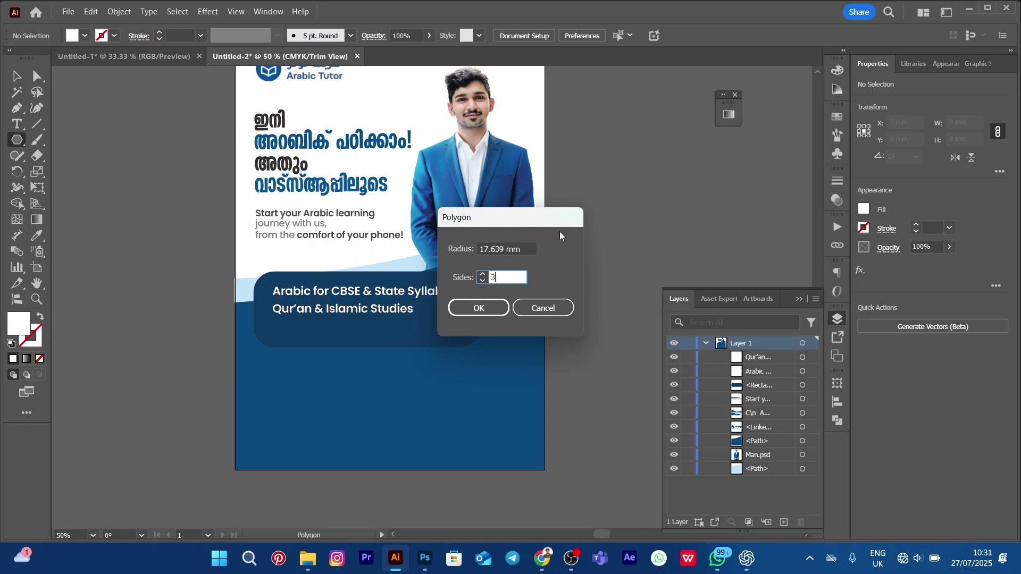
click(497, 305)
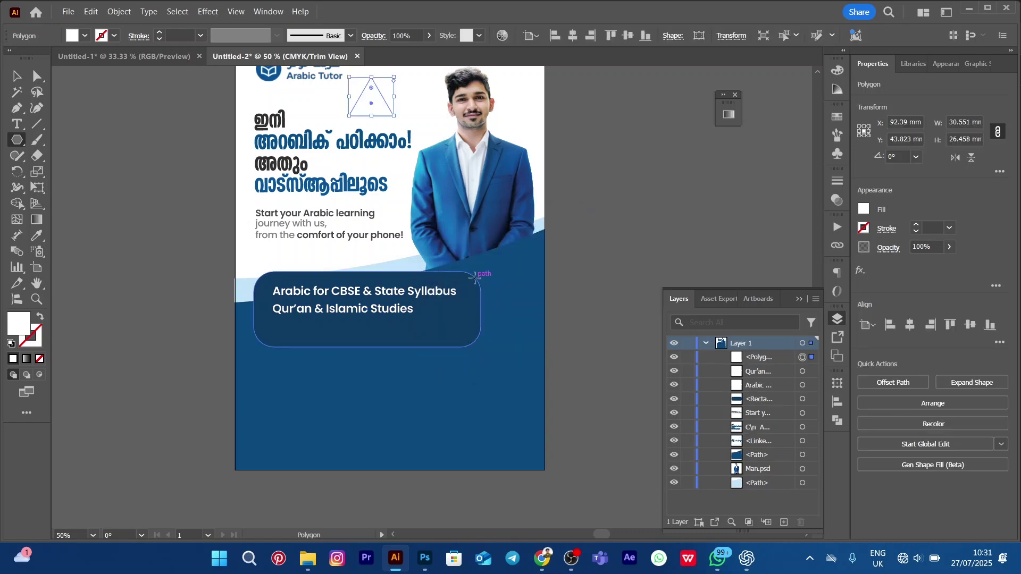
- Scale the triangle down to about 7.6 mm wide and place it in front of the "Arabic for CBSE & State Syllabus" line
scroll(401, 141, up, 2)
drag(427, 121, 477, 248)
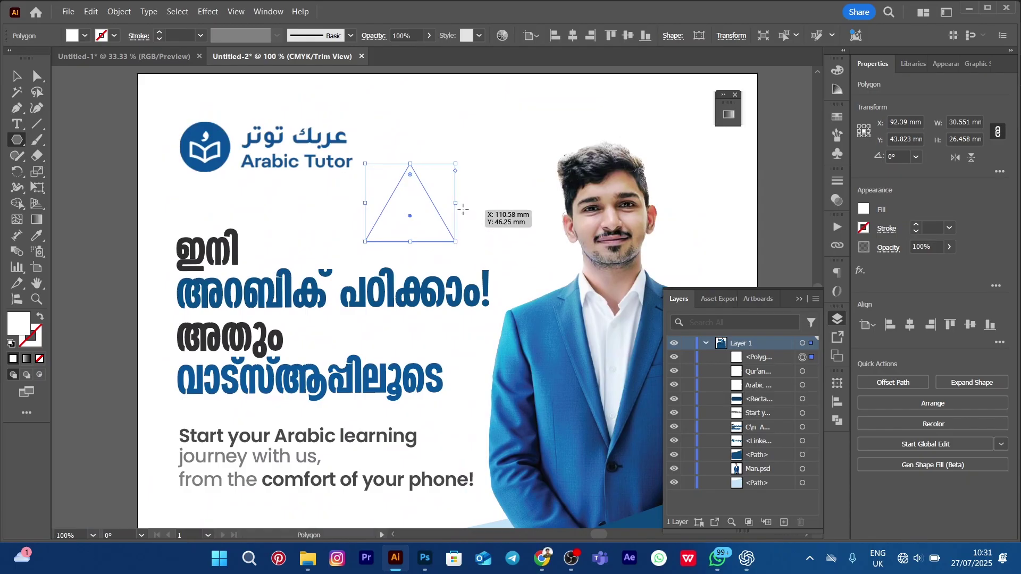
drag(455, 202, 389, 203)
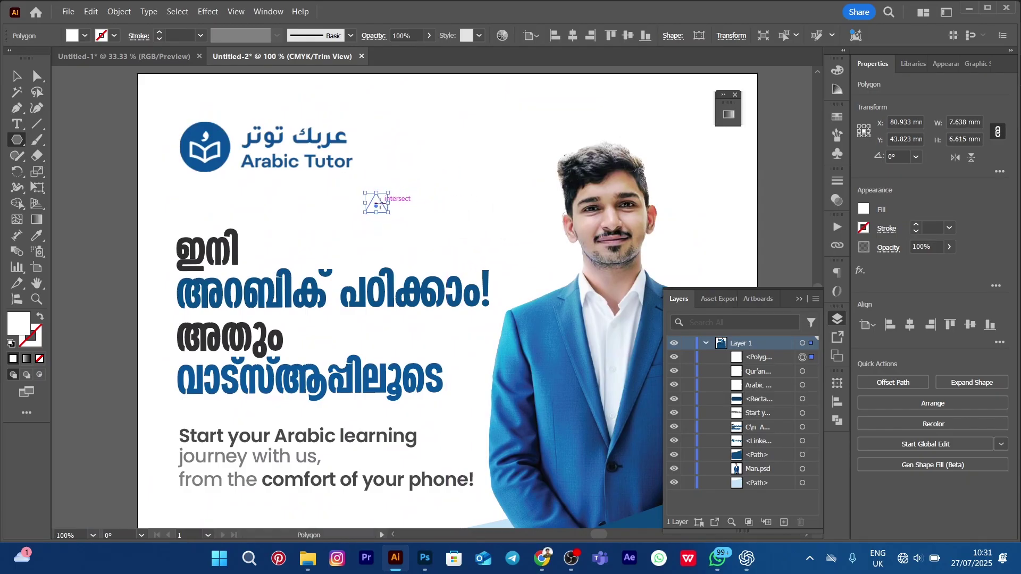
key(v)
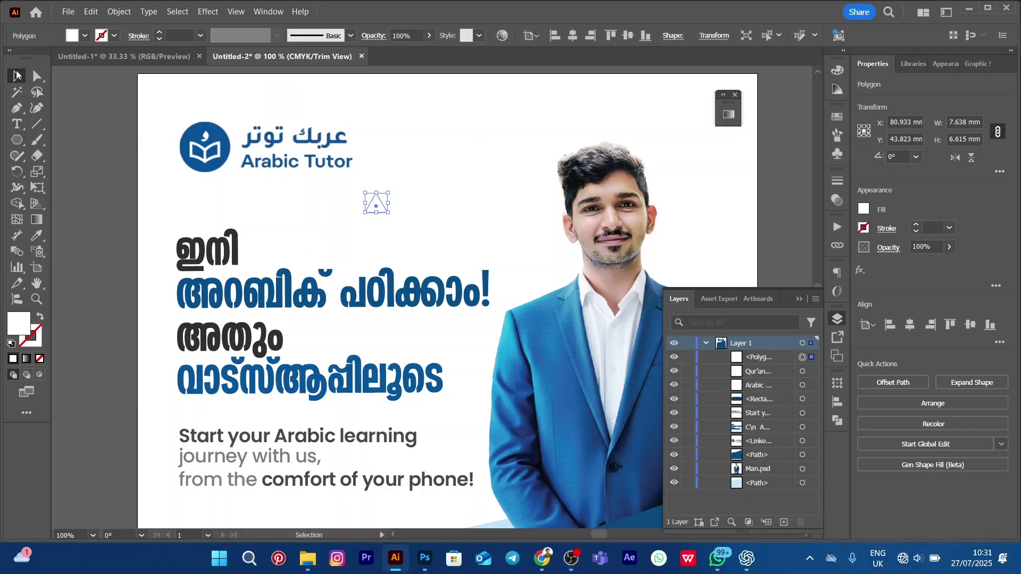
scroll(353, 190, up, 1)
drag(433, 202, 550, 467)
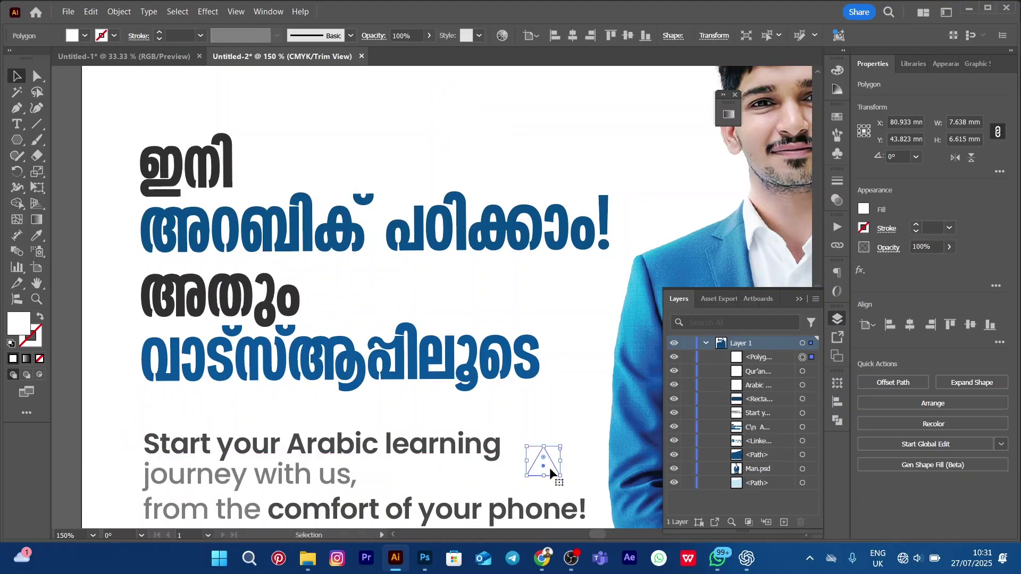
drag(569, 381, 633, 100)
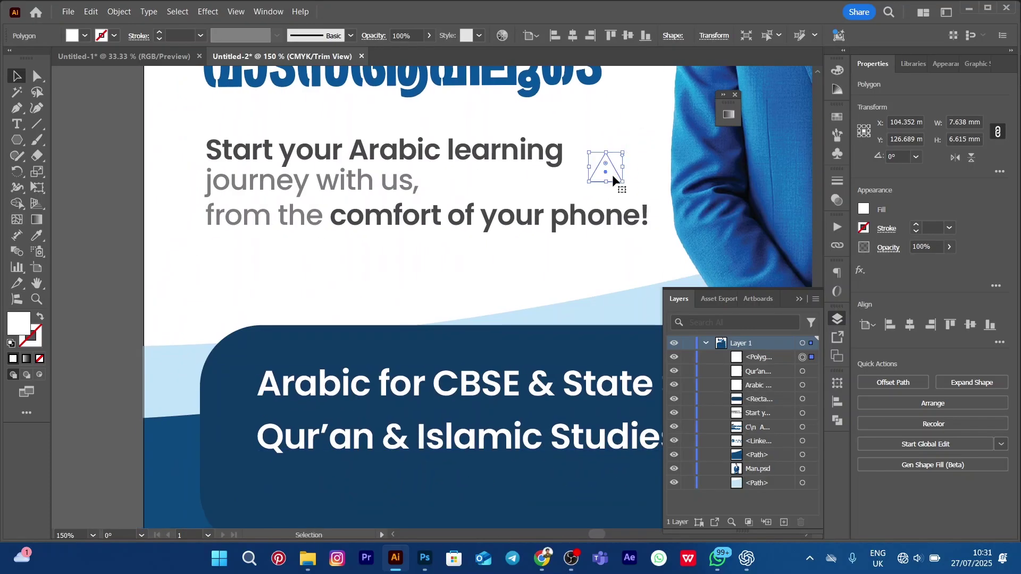
drag(611, 174, 242, 392)
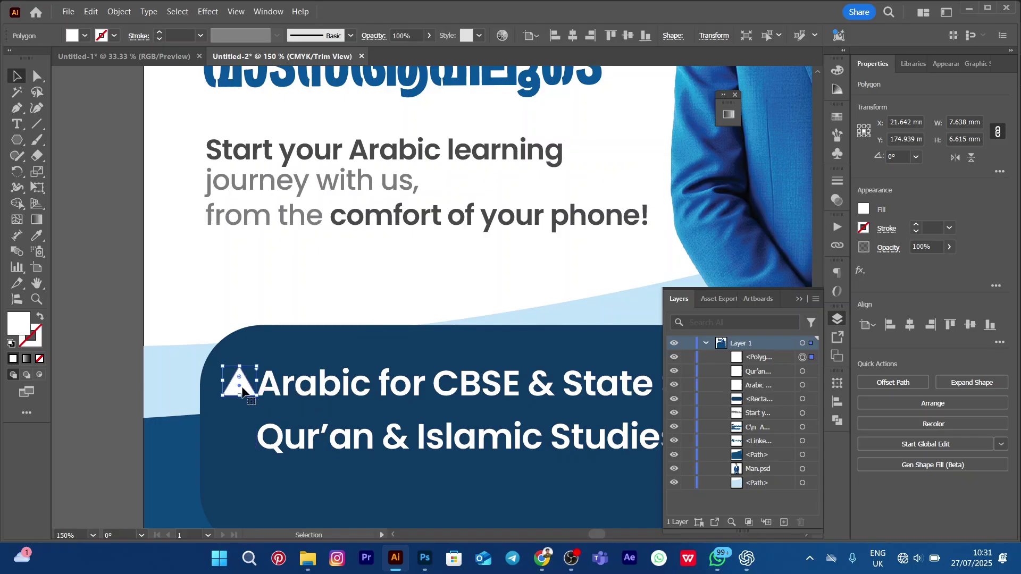
- Rotate the triangle to 270° so it points at the text and shrink it to about 3.9 × 4.4 mm before the first course line
scroll(242, 392, up, 2)
scroll(243, 392, down, 2)
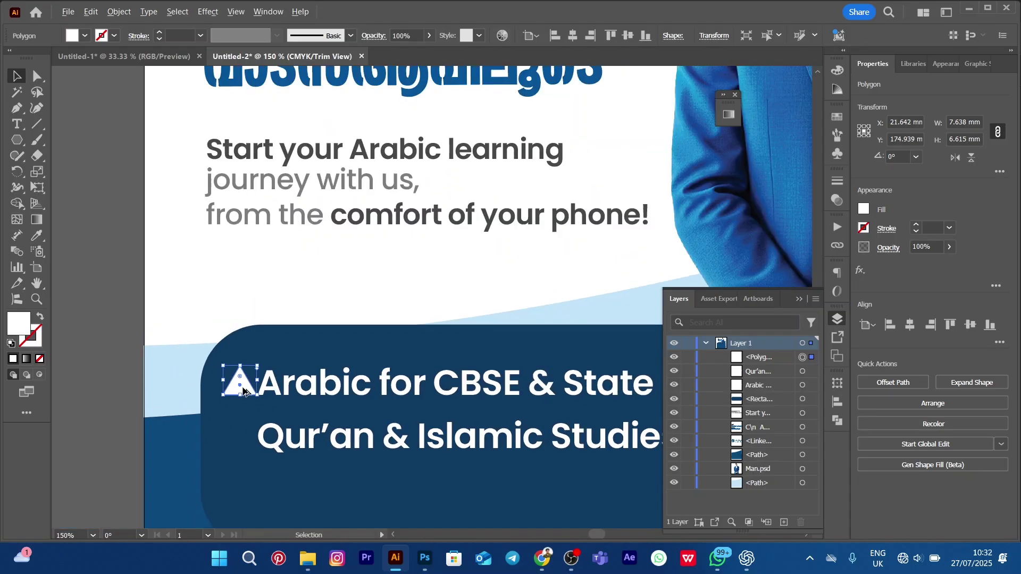
scroll(242, 391, up, 2)
scroll(243, 392, down, 2)
scroll(242, 392, up, 3)
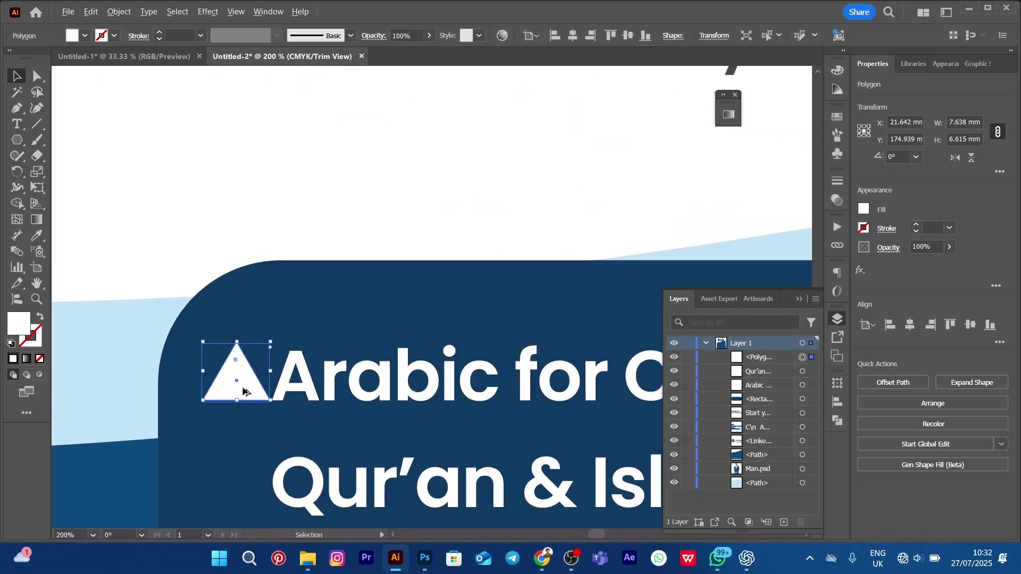
scroll(242, 392, down, 3)
scroll(243, 392, up, 3)
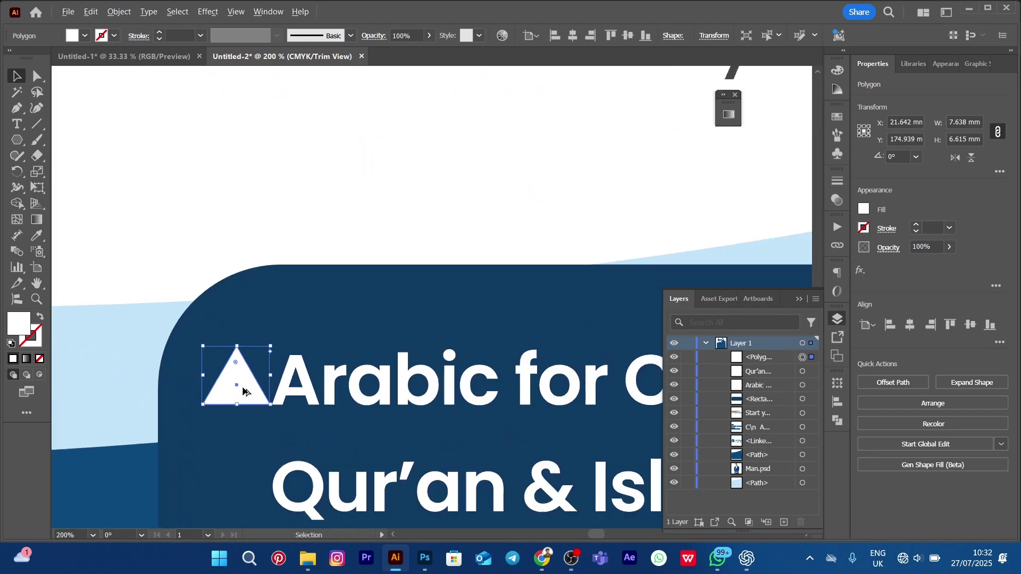
scroll(242, 392, down, 1)
scroll(243, 391, up, 1)
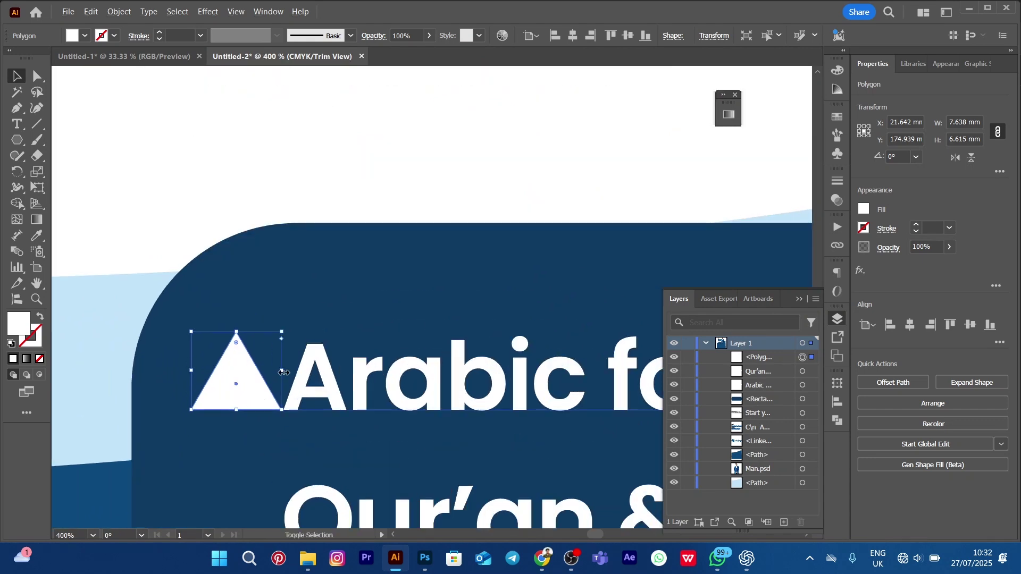
drag(284, 372, 271, 411)
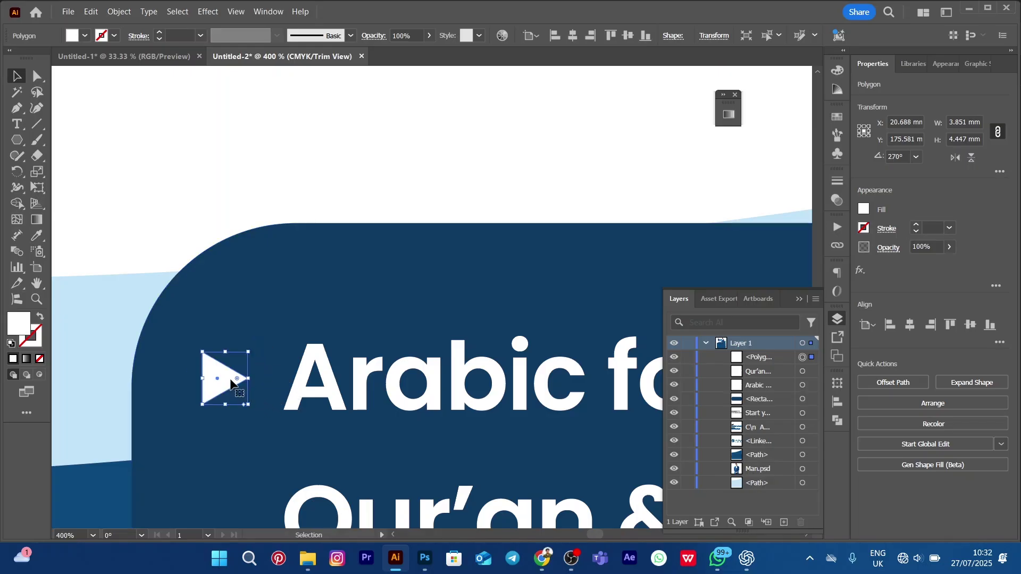
drag(226, 371, 233, 379)
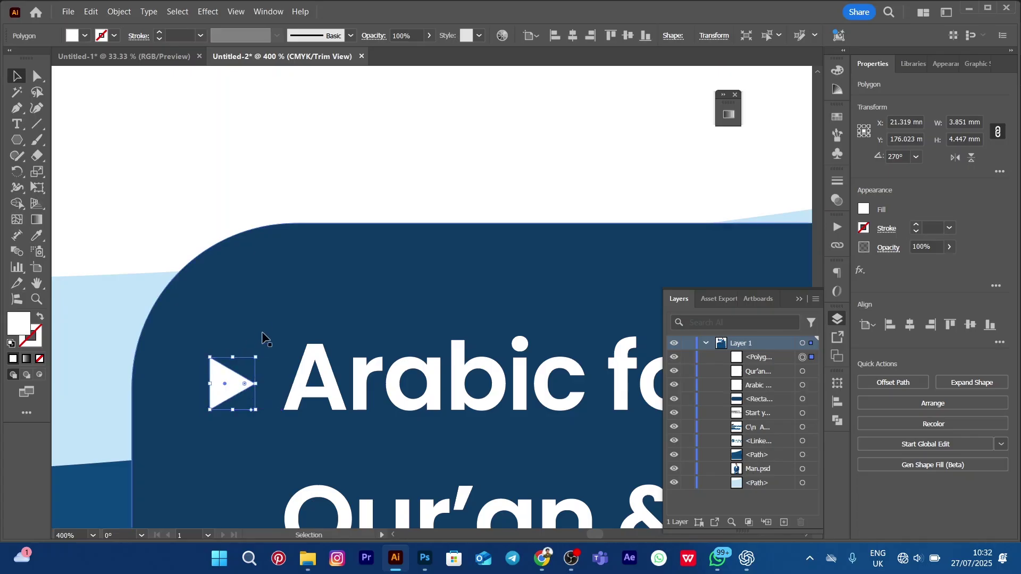
- Duplicate the triangle bullet straight down in front of the "Qur’an & Islamic Studies" line
scroll(287, 171, down, 3)
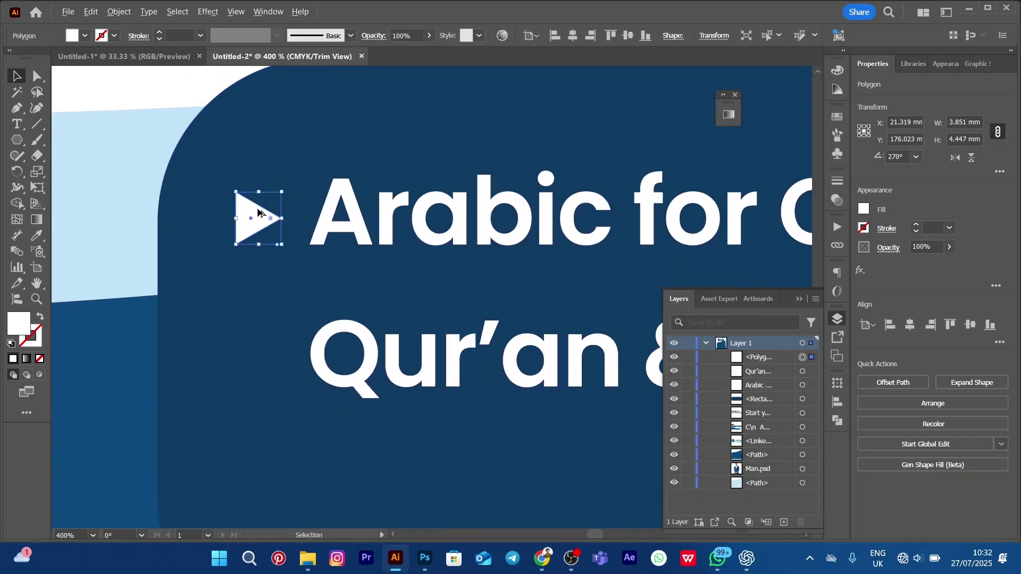
drag(254, 214, 260, 351)
scroll(328, 249, down, 3)
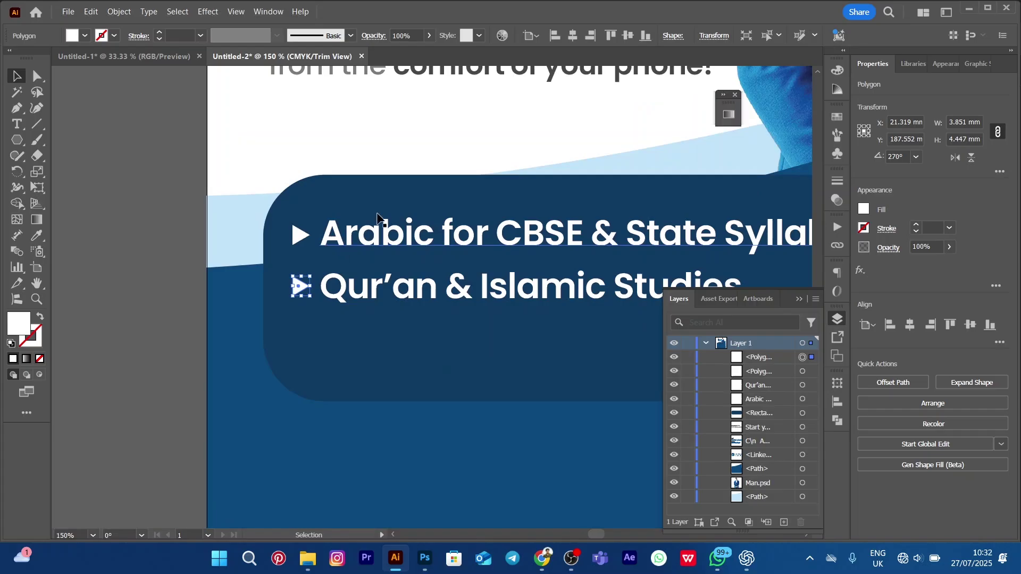
drag(388, 192, 323, 242)
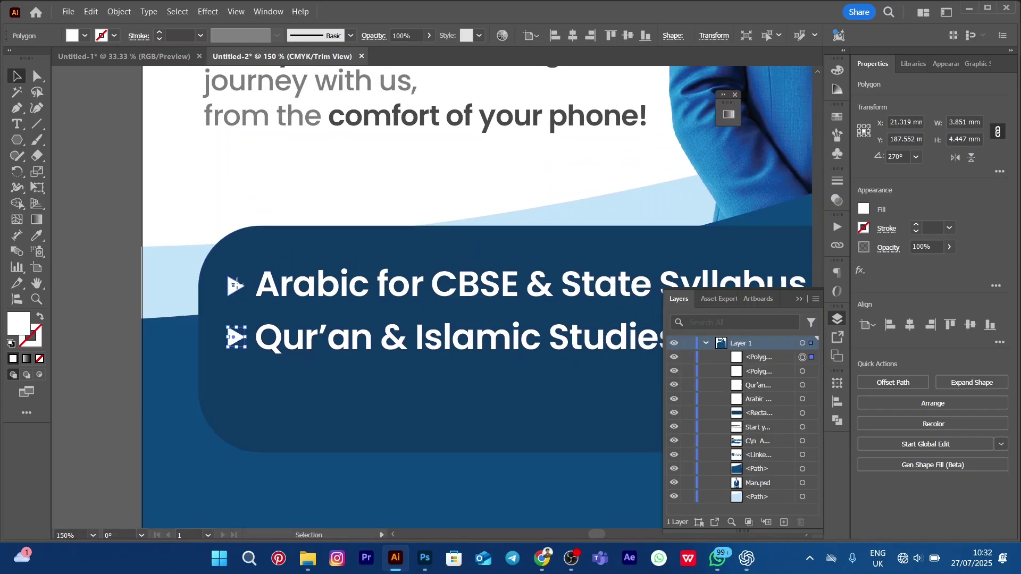
- Group both triangle bullets with the two course lines and shift the group slightly left to about X 84.2 mm
click(236, 285)
shift+click(235, 339)
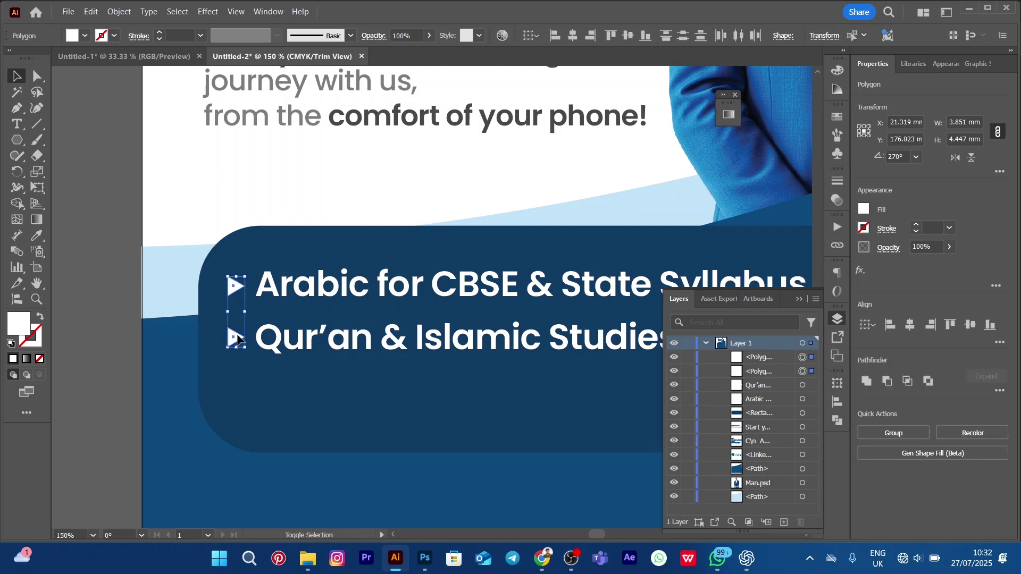
shift+click(292, 289)
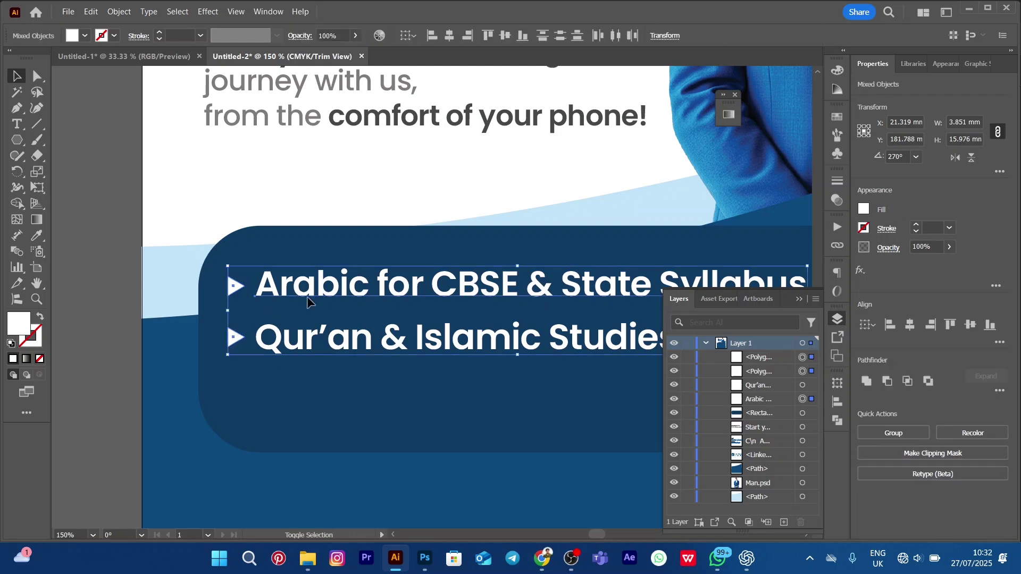
shift+click(346, 346)
key(ctrl)
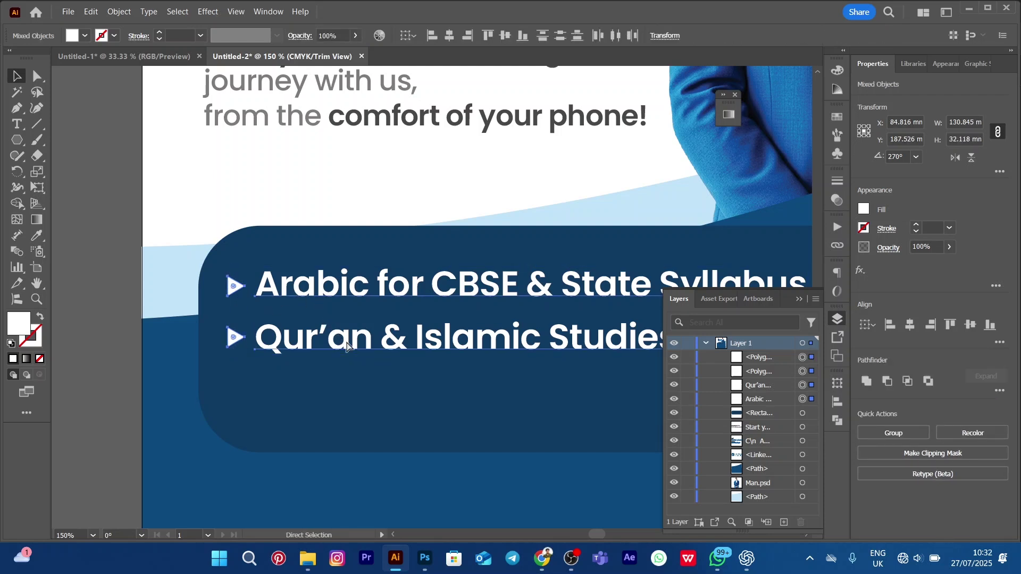
key(ctrl+g)
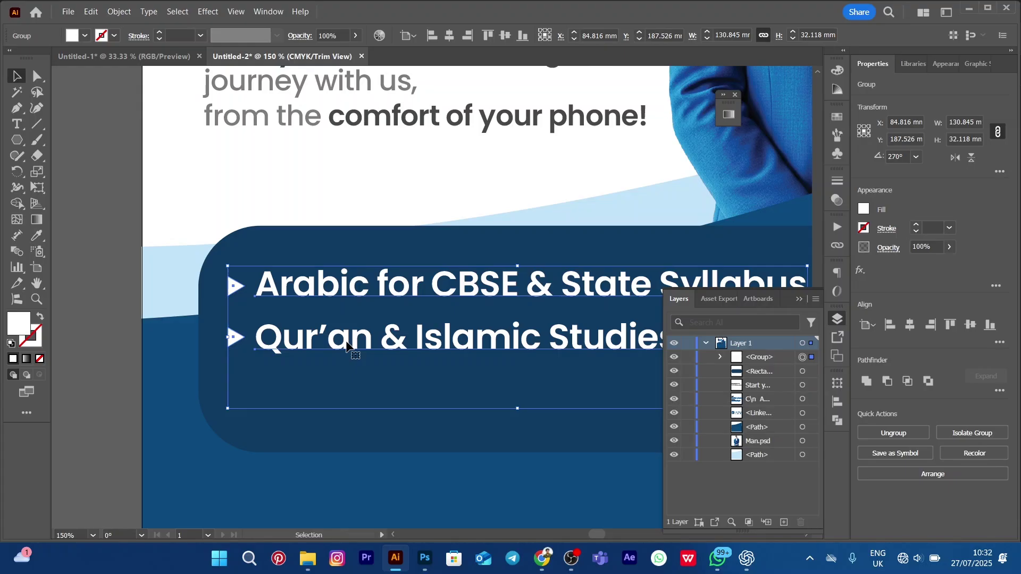
mouse_move(343, 333)
mouse_down()
mouse_move(360, 311)
mouse_move(372, 353)
mouse_move(385, 326)
mouse_move(241, 264)
mouse_move(346, 338)
mouse_up()
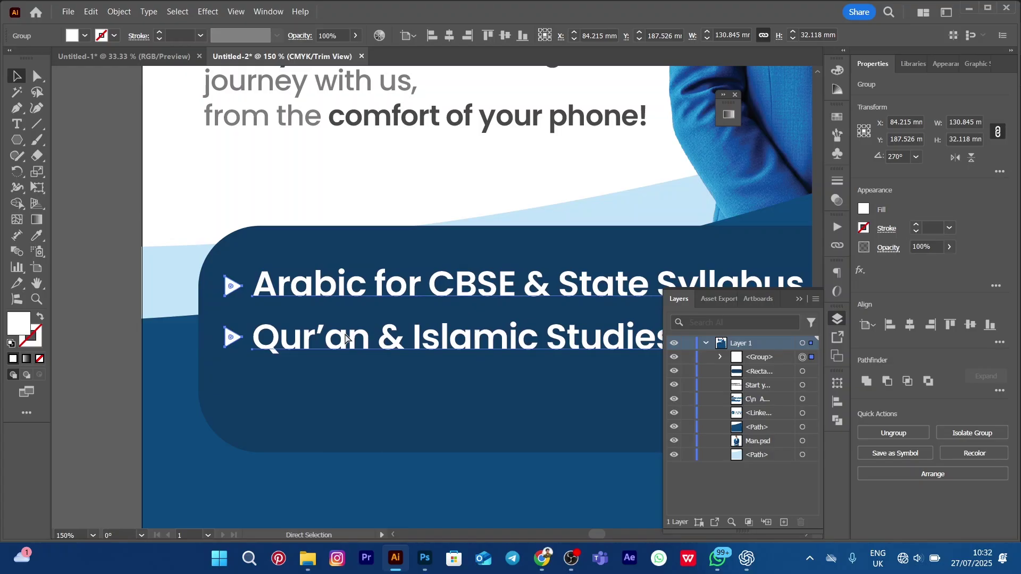
- Undo the last shift of the grouped course lines, then reposition them inside the dark panel at about X 87.9, Y 193 mm
key(ctrl+z)
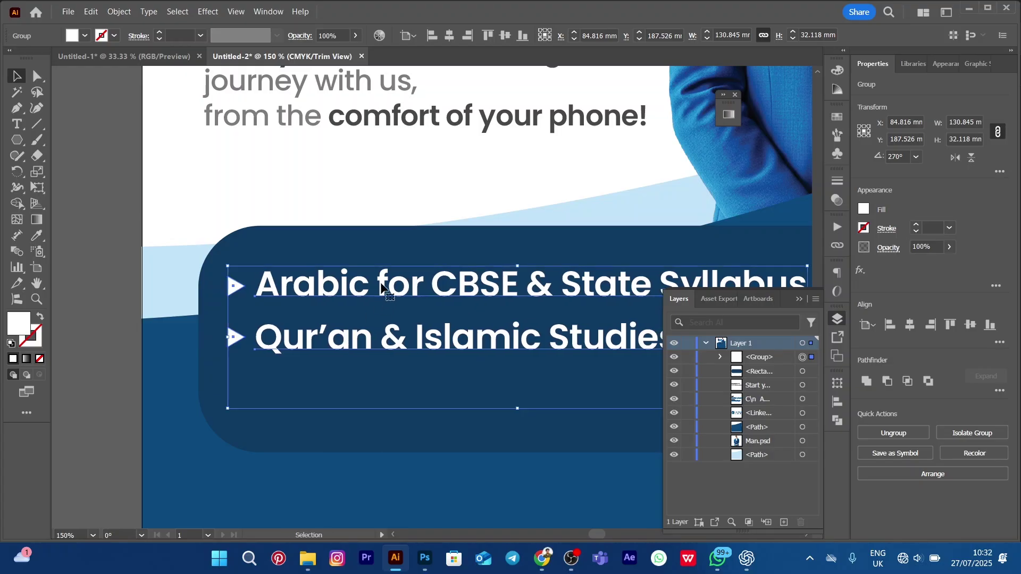
scroll(382, 285, down, 2)
drag(435, 259, 366, 265)
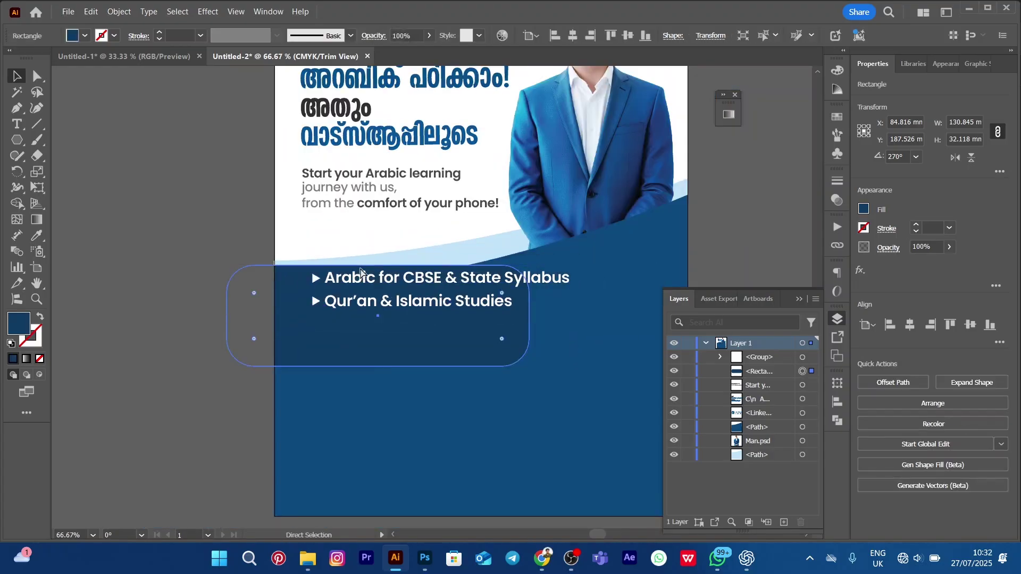
key(ctrl+z)
scroll(247, 239, right, 3)
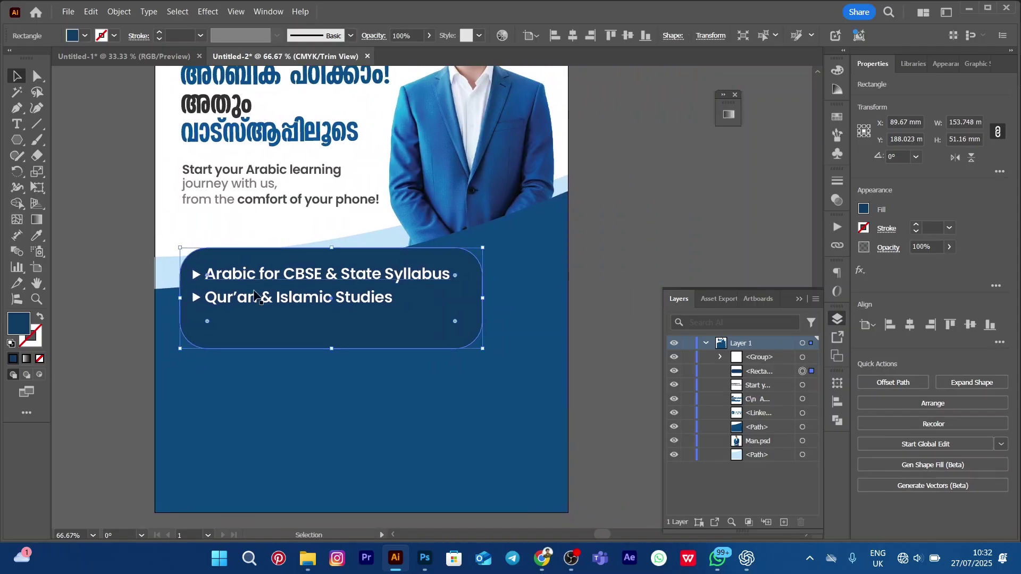
scroll(253, 302, up, 1)
drag(316, 268, 326, 284)
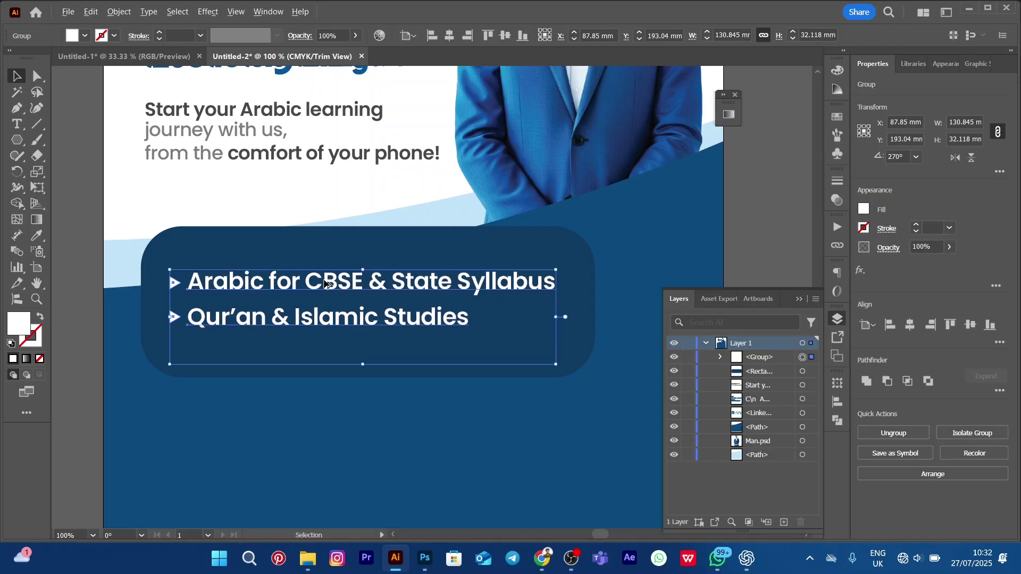
- Enlarge the grouped course lines proportionally from their right side so they reach closer to the dark panel's right edge
scroll(324, 284, down, 1)
click(133, 286)
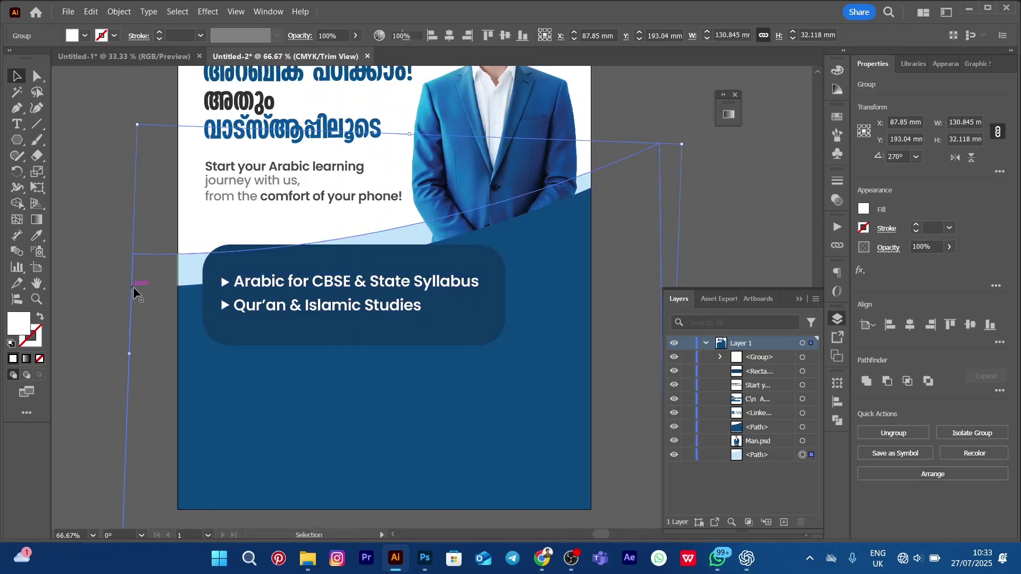
click(359, 284)
drag(480, 305, 500, 301)
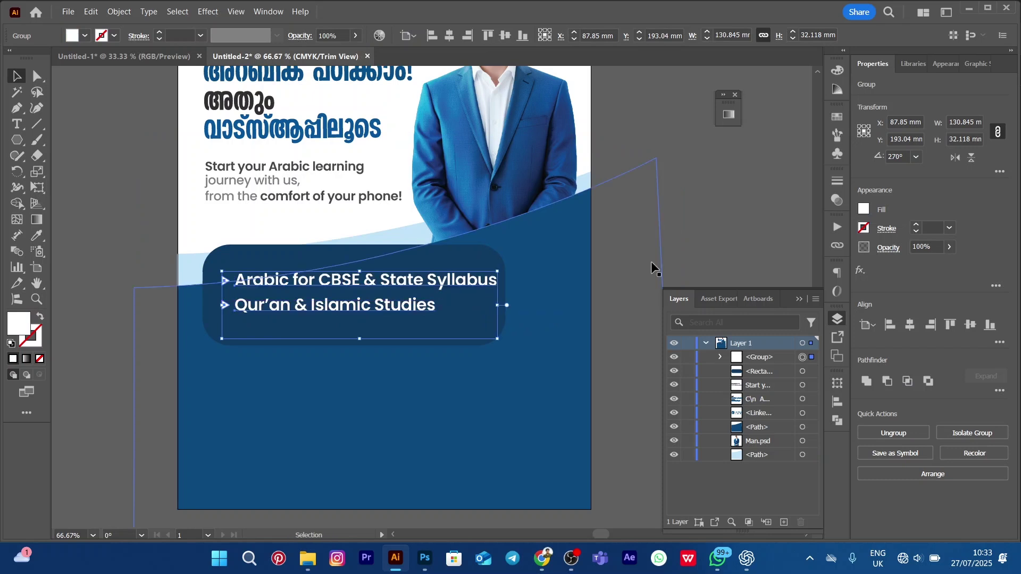
click(657, 256)
- Widen the dark rounded panel rightward to about 159 mm and raise its bottom edge closer to the second course line
click(477, 252)
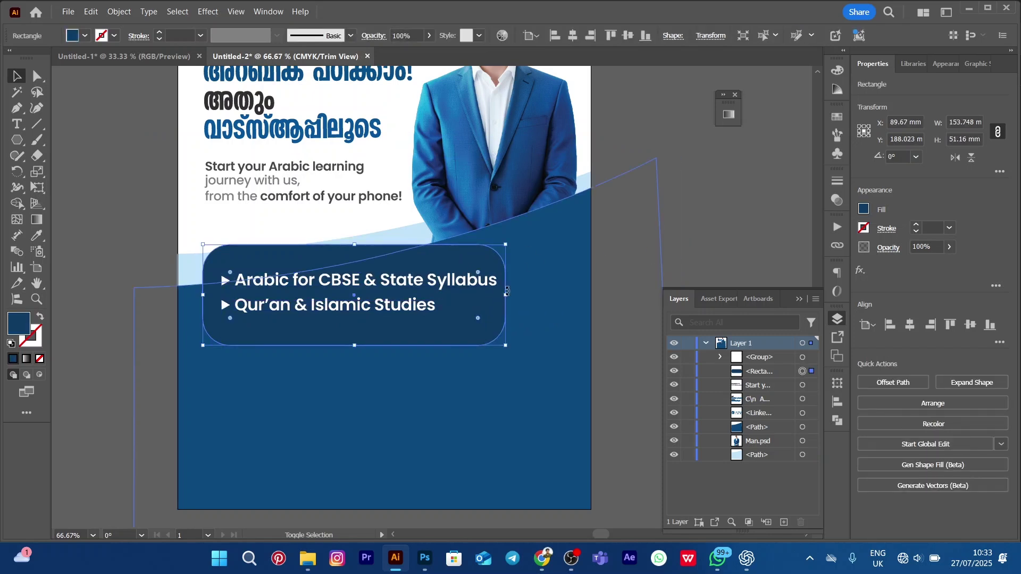
drag(506, 296, 518, 294)
click(711, 208)
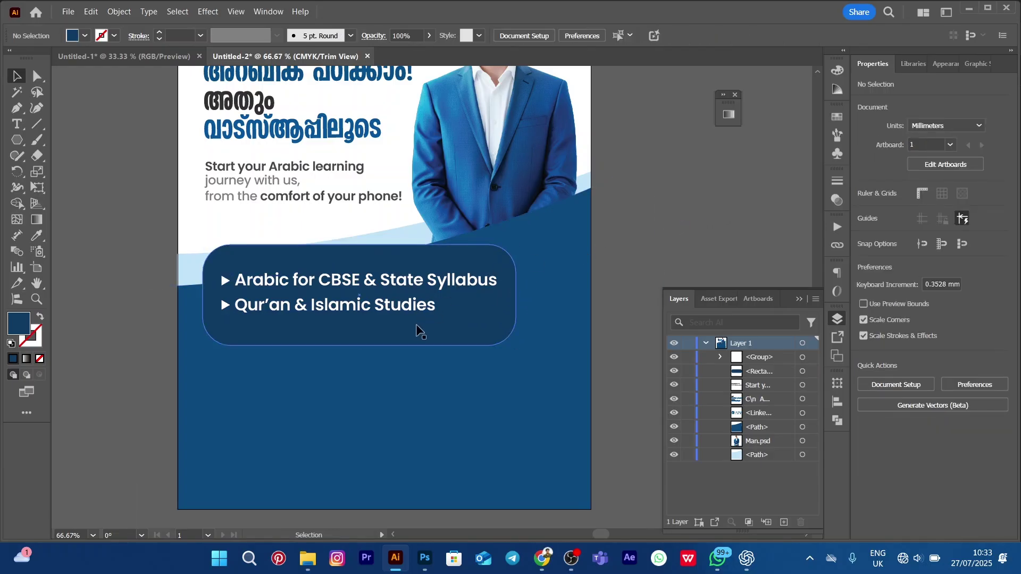
click(365, 343)
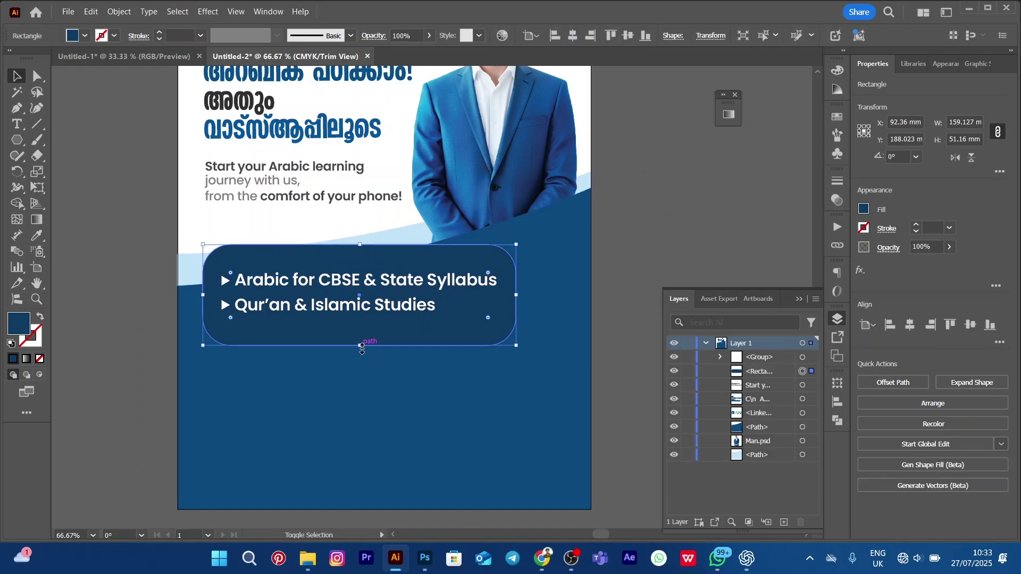
drag(361, 345, 363, 331)
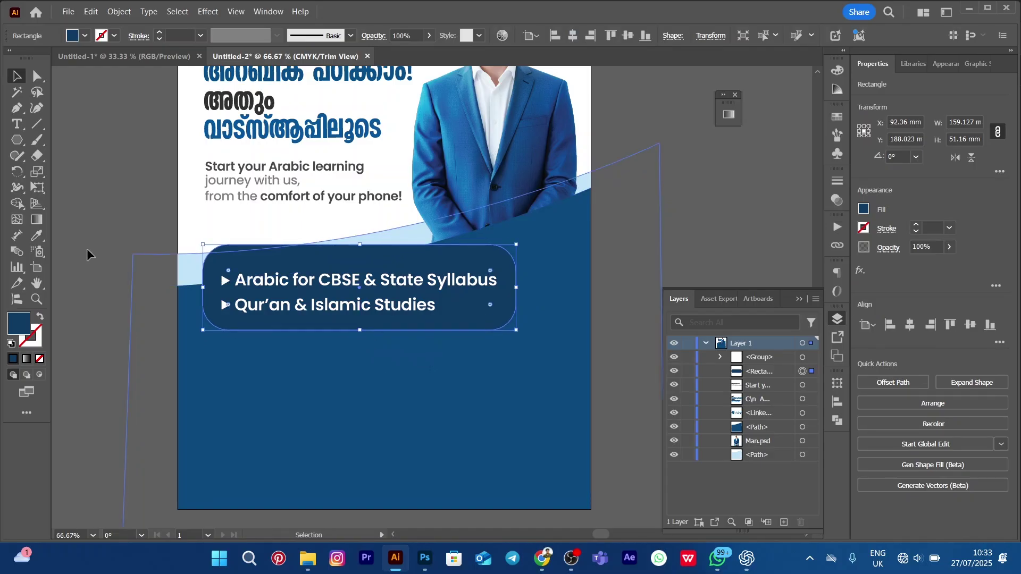
click(185, 243)
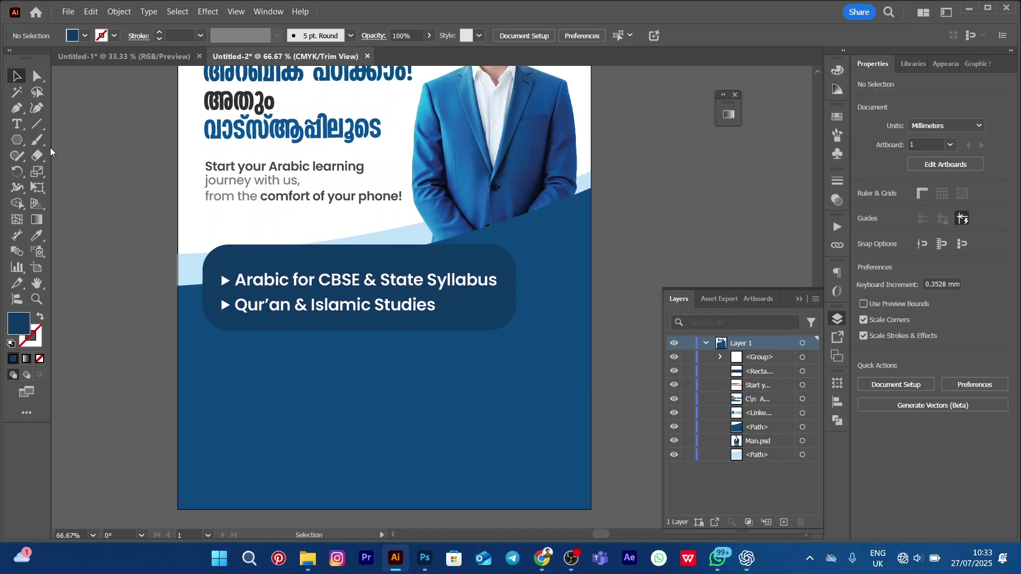
- Draw a rectangle about 63.6 × 12.4 mm over the dark panel's upper-left corner, above the first course line
click(18, 140)
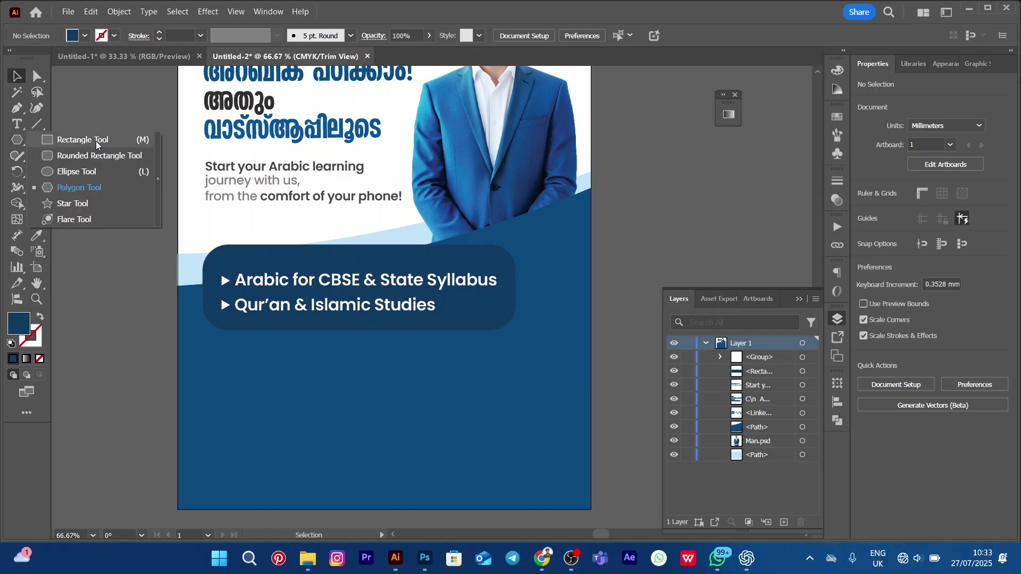
click(96, 140)
scroll(193, 296, up, 2)
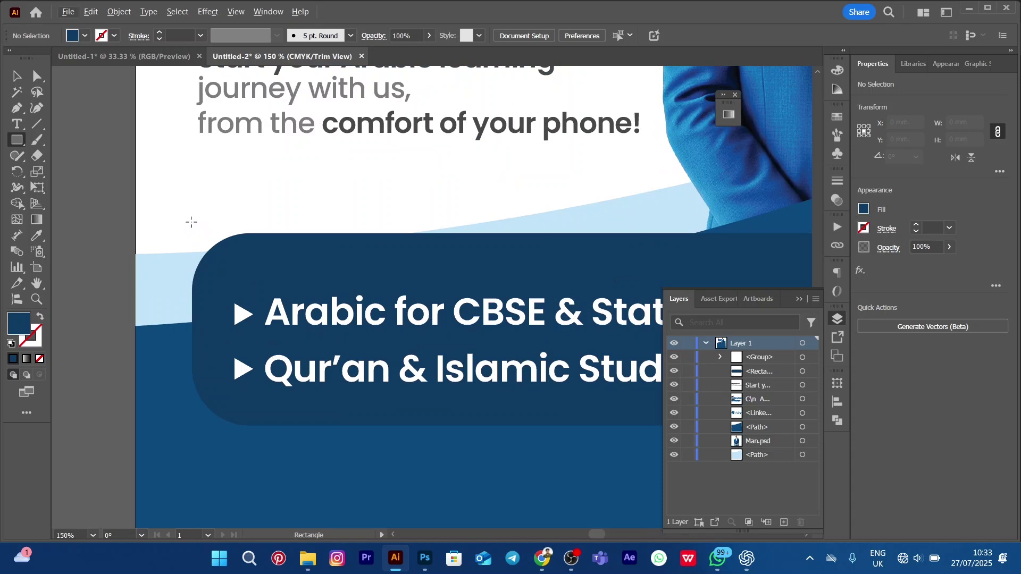
drag(191, 222, 473, 277)
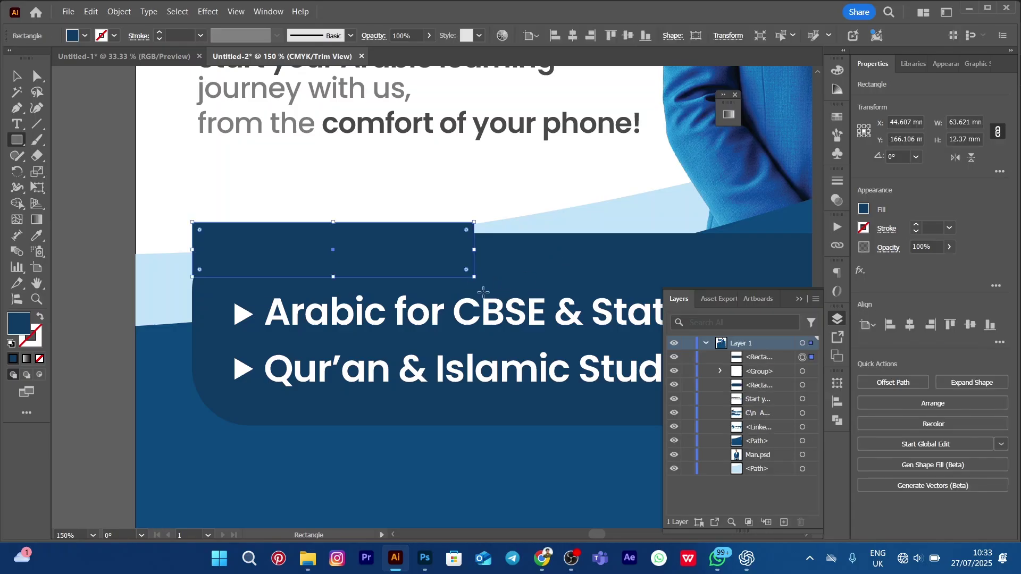
click(21, 82)
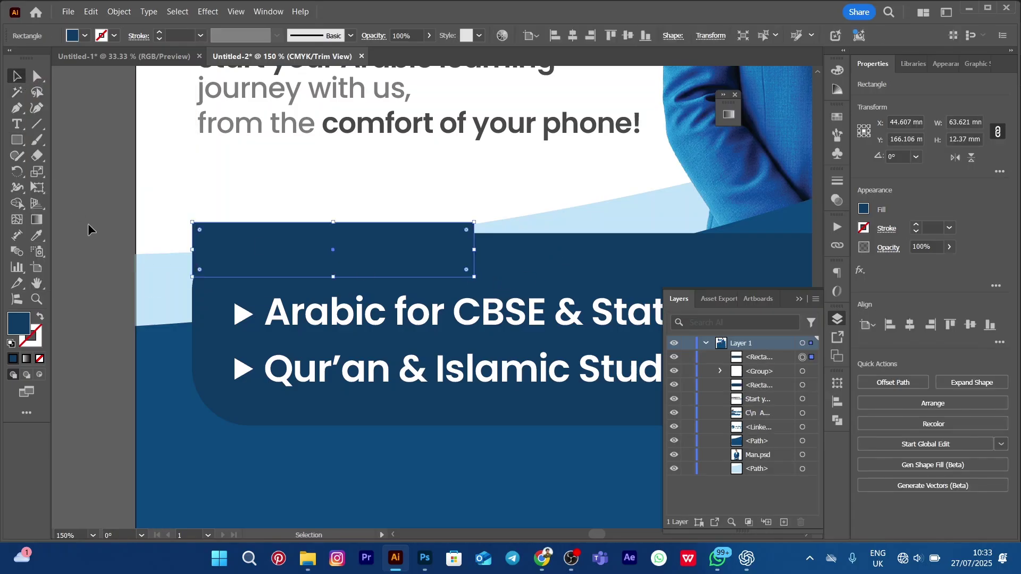
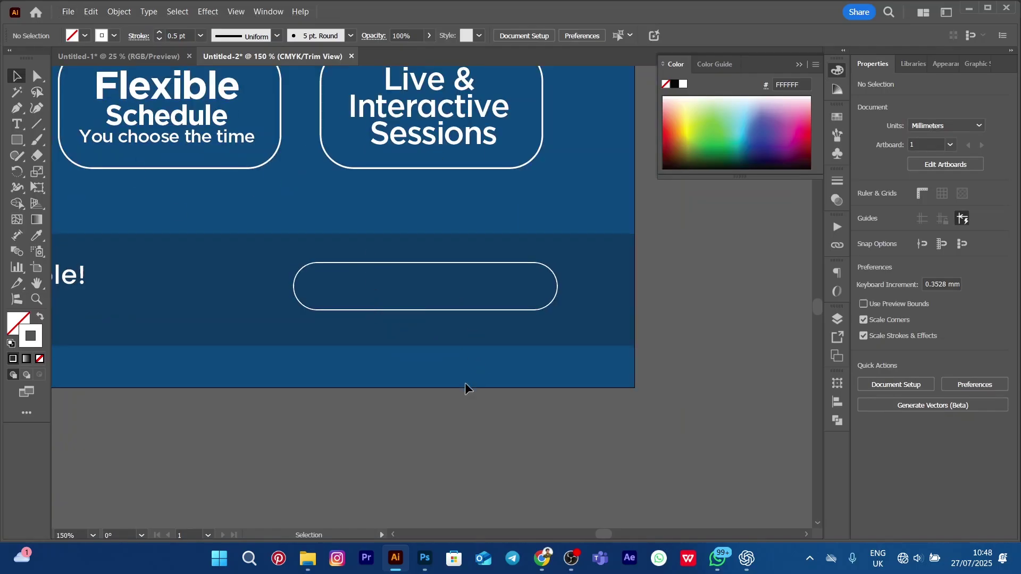
- Copy the phone number text from the Untitled-1 document into the poster in Untitled-2
click(83, 57)
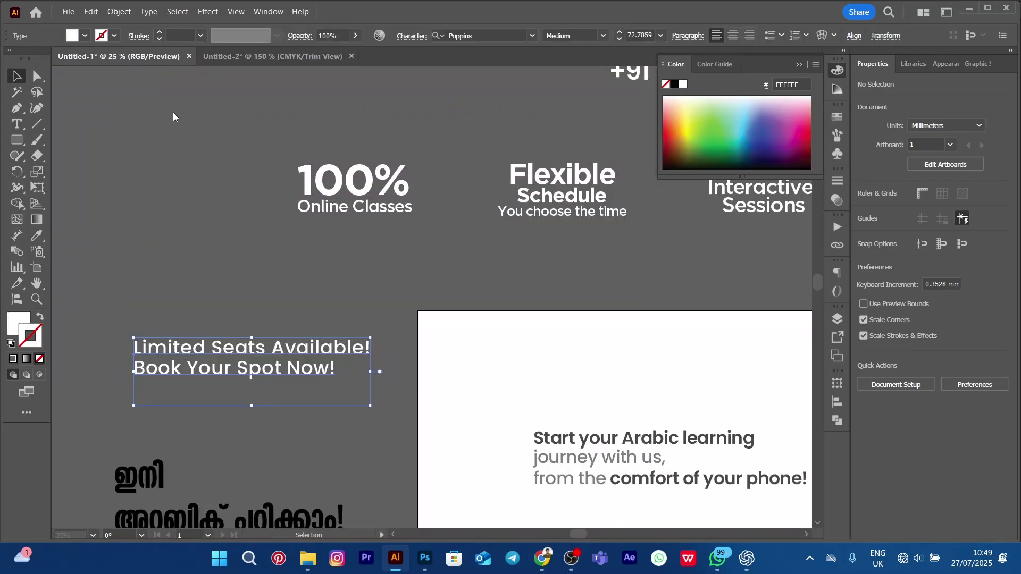
drag(494, 256, 206, 374)
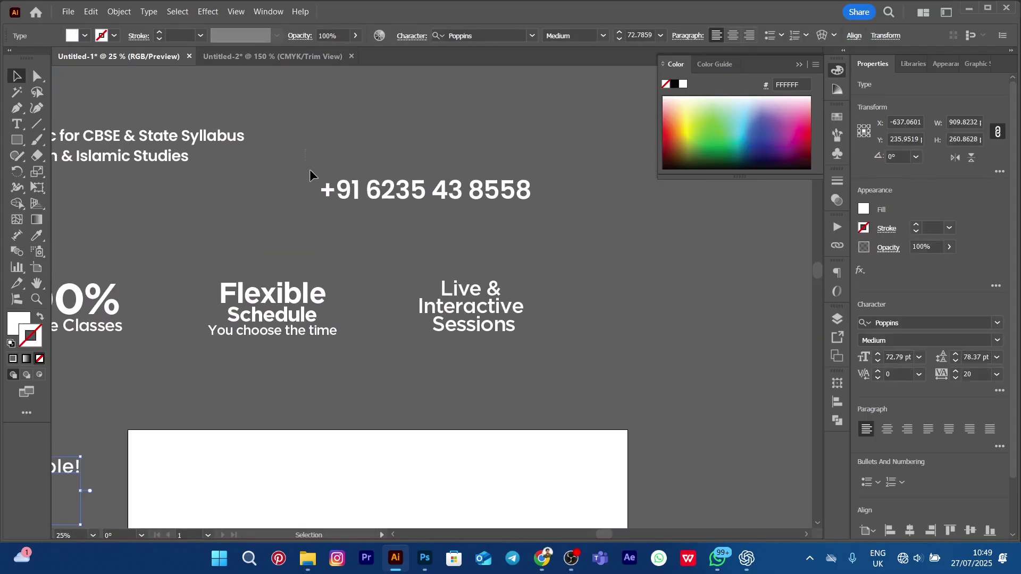
drag(310, 170, 541, 223)
mouse_move(416, 201)
mouse_down()
mouse_move(426, 195)
mouse_move(423, 207)
mouse_up()
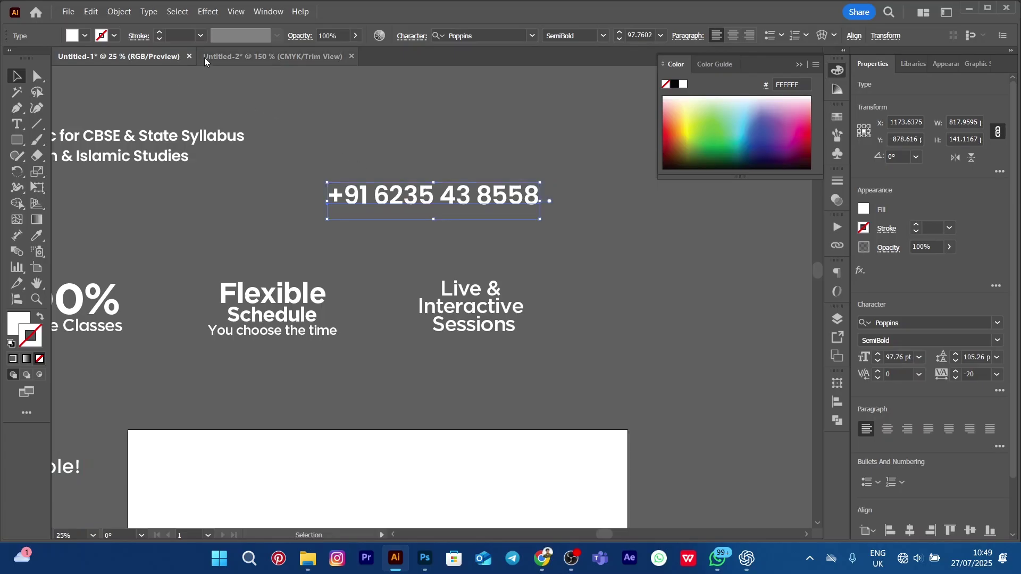
click(232, 58)
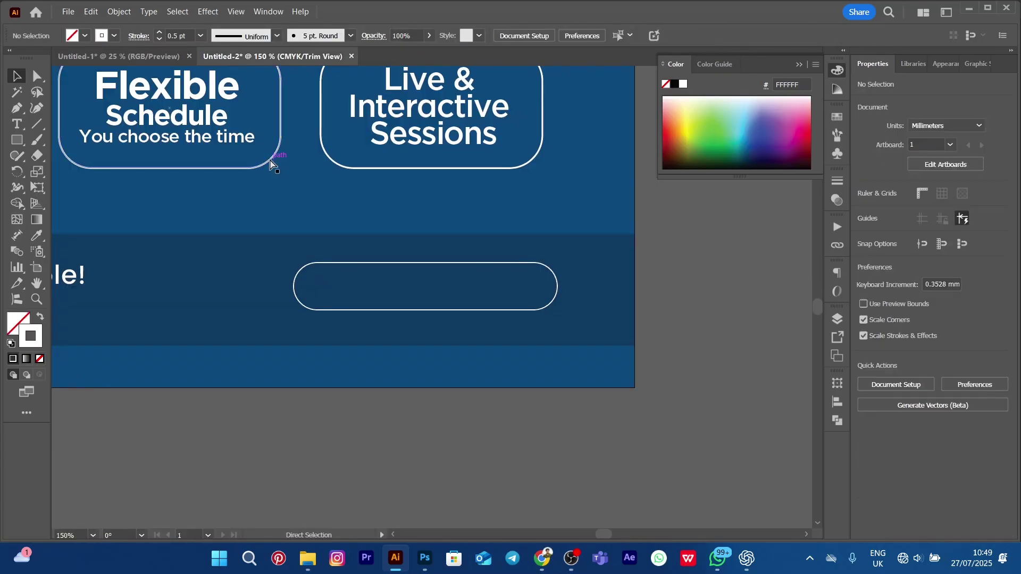
key(ctrl+v)
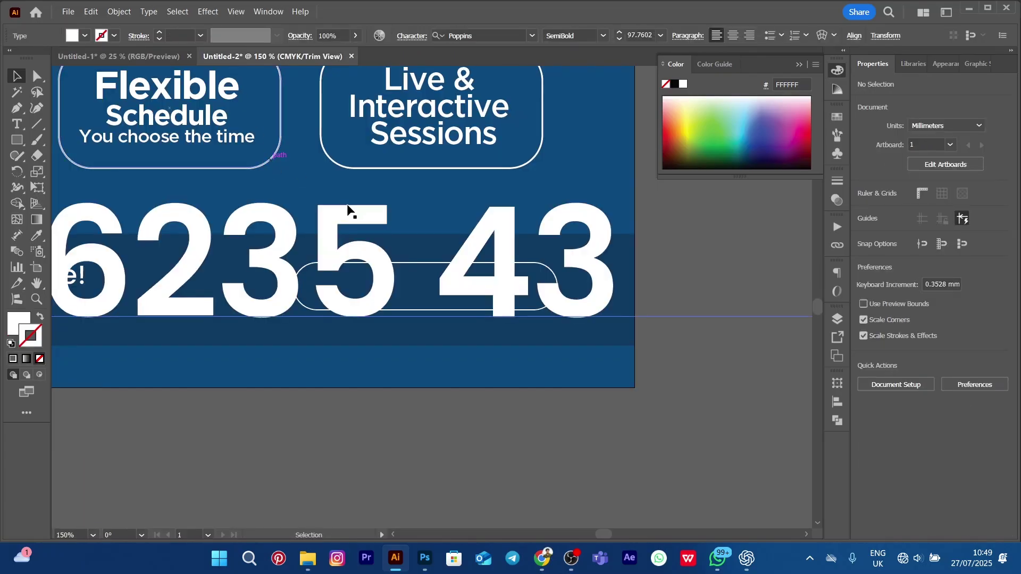
- Scale the phone number down to about 49 mm wide and place it inside the white pill outline in the footer band
scroll(349, 212, down, 2)
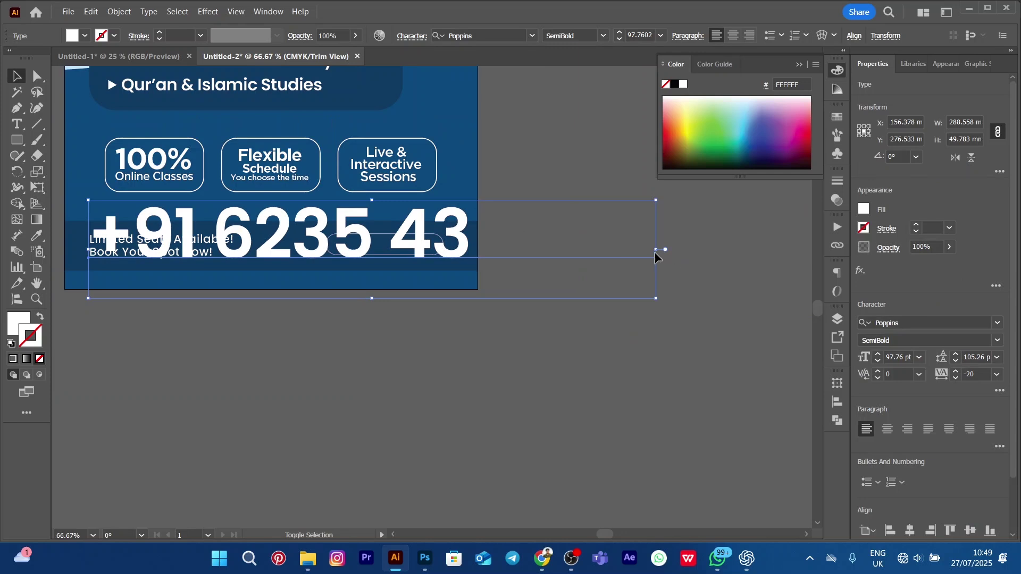
drag(656, 250, 407, 248)
scroll(380, 250, up, 2)
scroll(383, 251, up, 2)
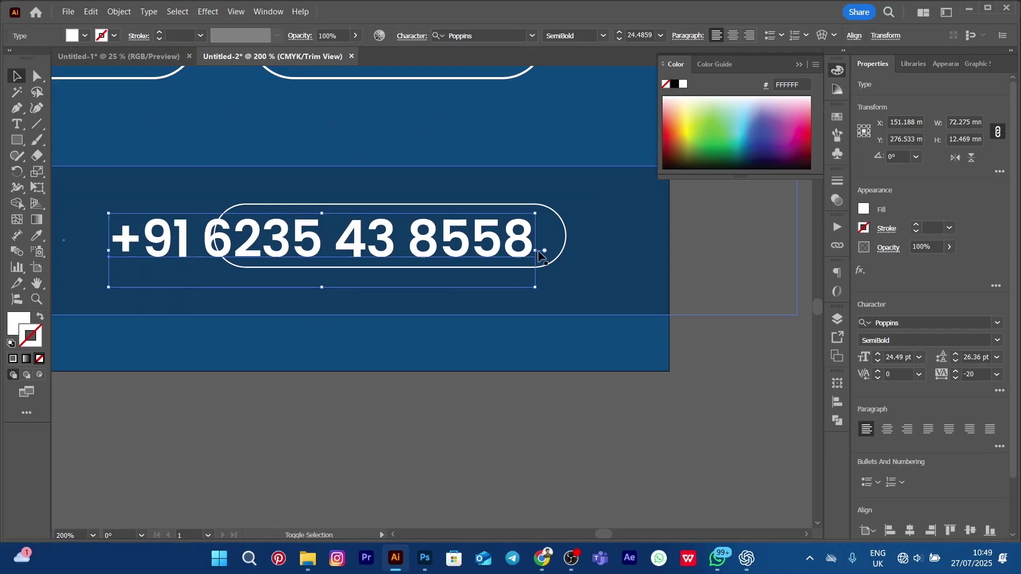
drag(535, 250, 382, 250)
drag(313, 240, 474, 233)
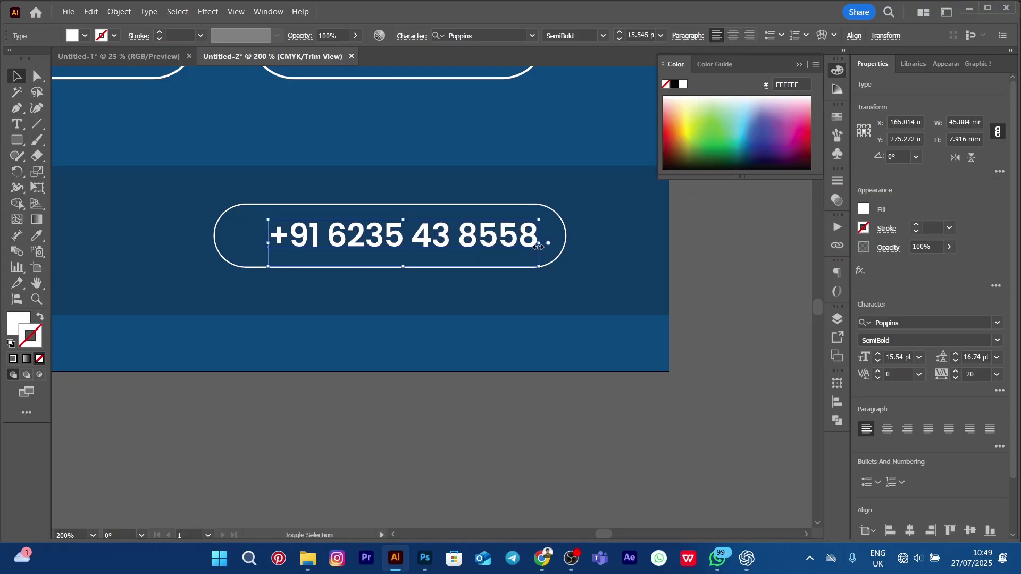
drag(539, 247, 547, 243)
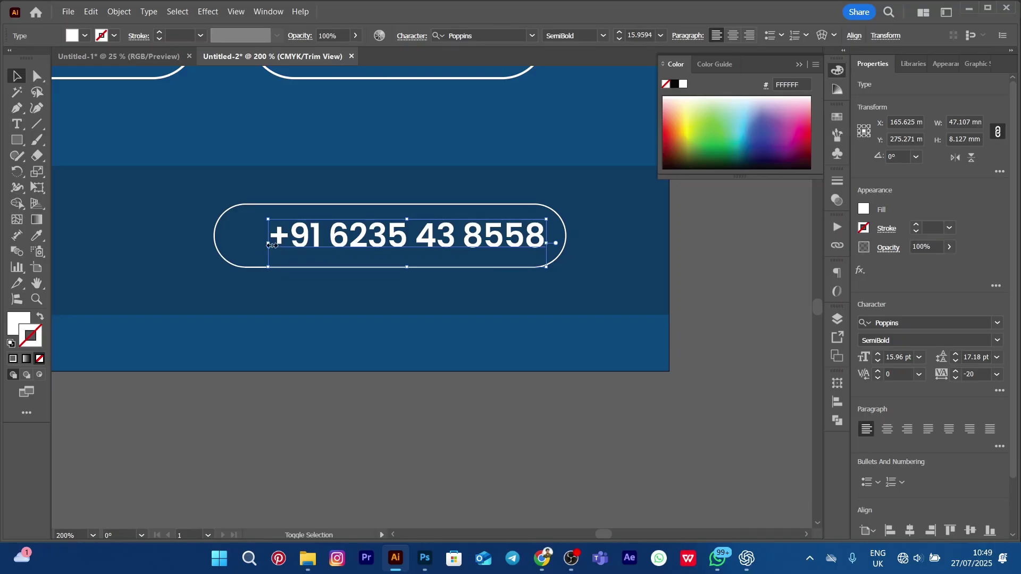
drag(272, 246, 257, 245)
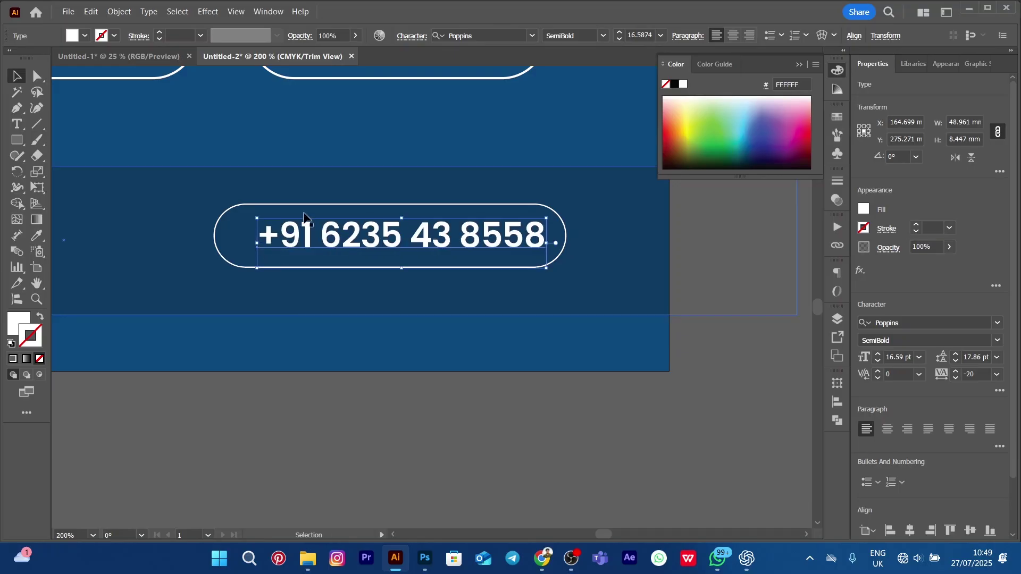
- Nudge the phone number slightly left inside the pill outline to about X 164 mm, keeping Y at about 275.3 mm
scroll(304, 216, down, 4)
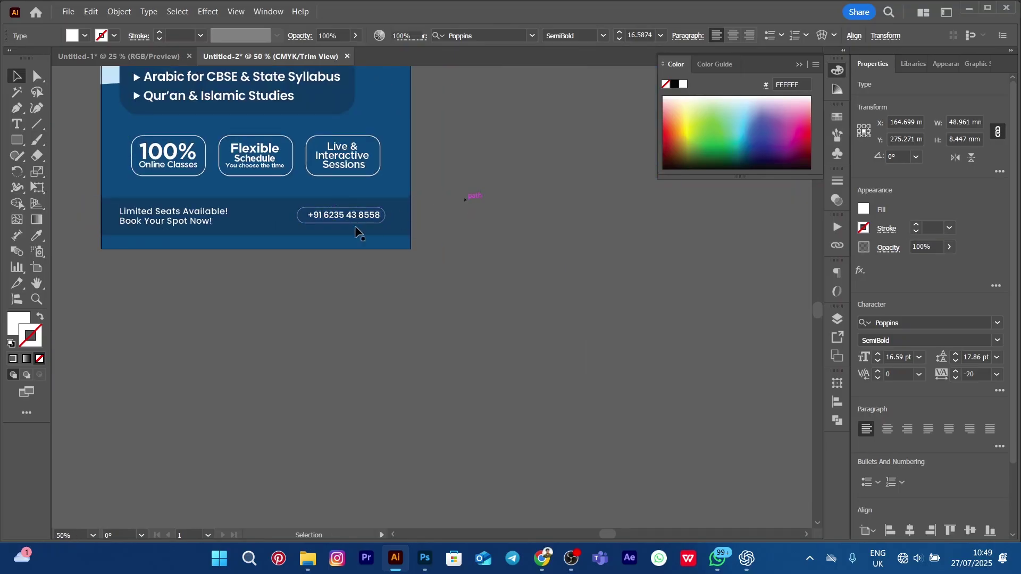
click(357, 232)
scroll(340, 218, up, 4)
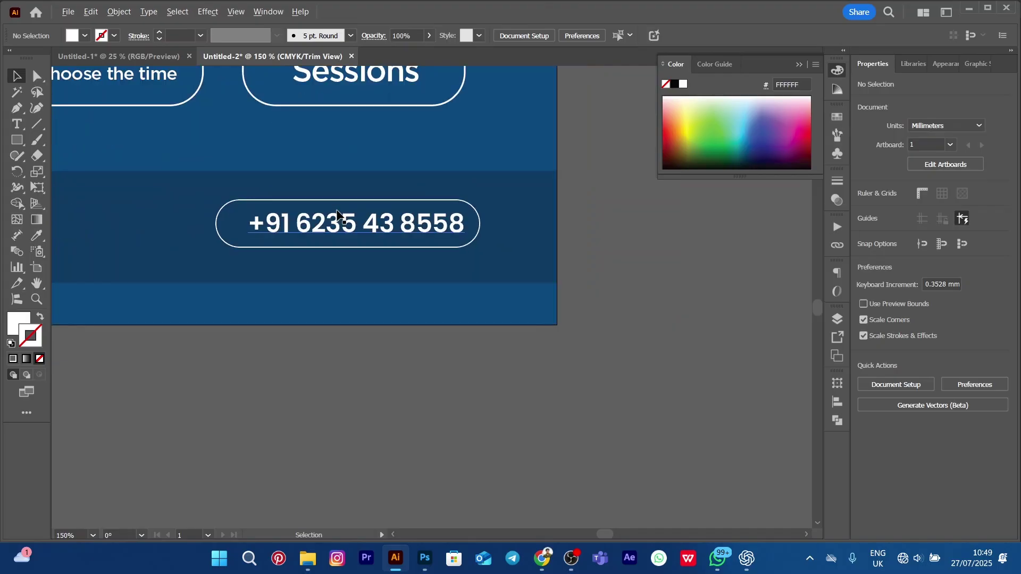
scroll(337, 215, up, 1)
click(351, 226)
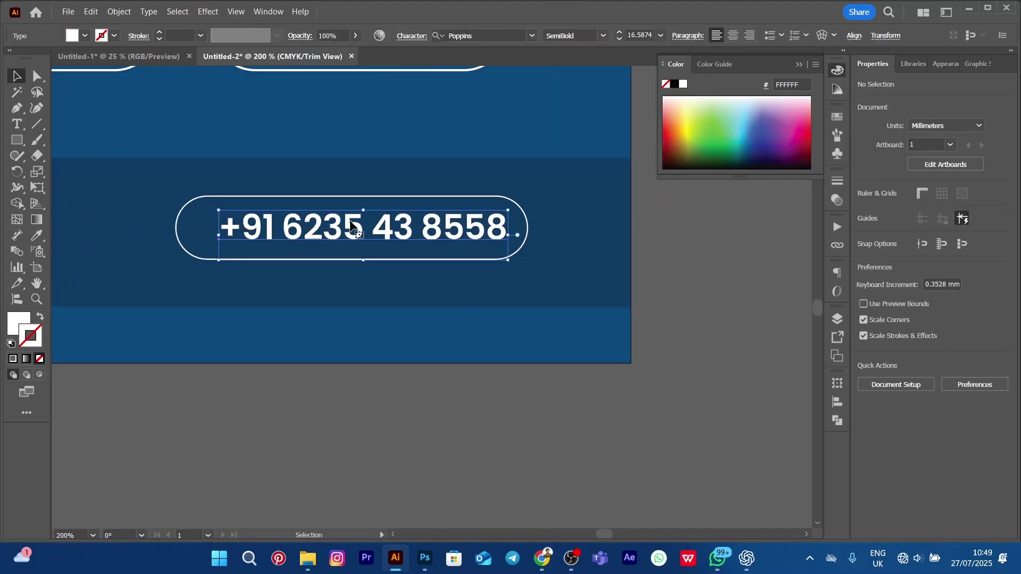
key(Left)
key(Left)
key(Left)
key(Down)
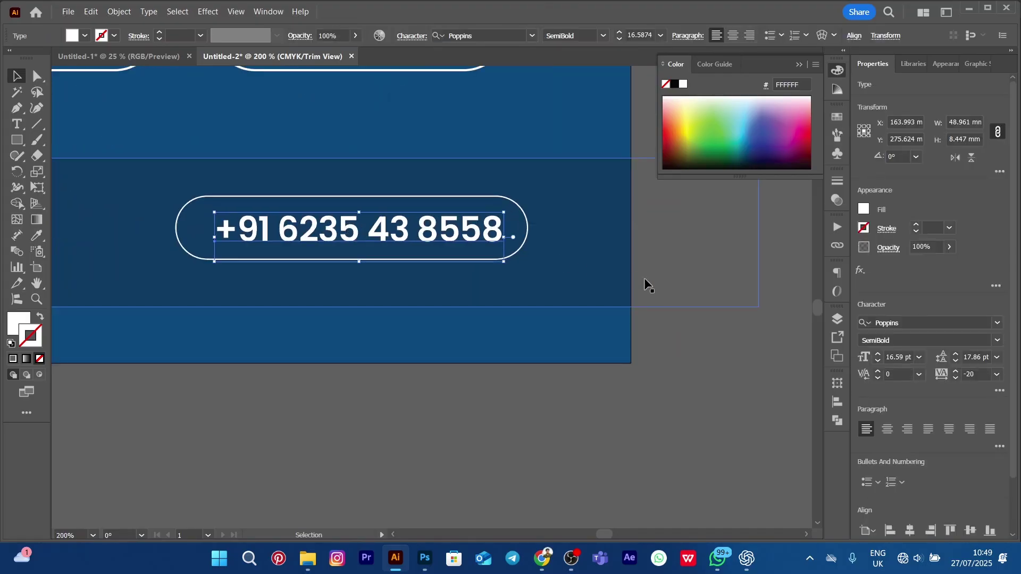
key(Up)
click(414, 483)
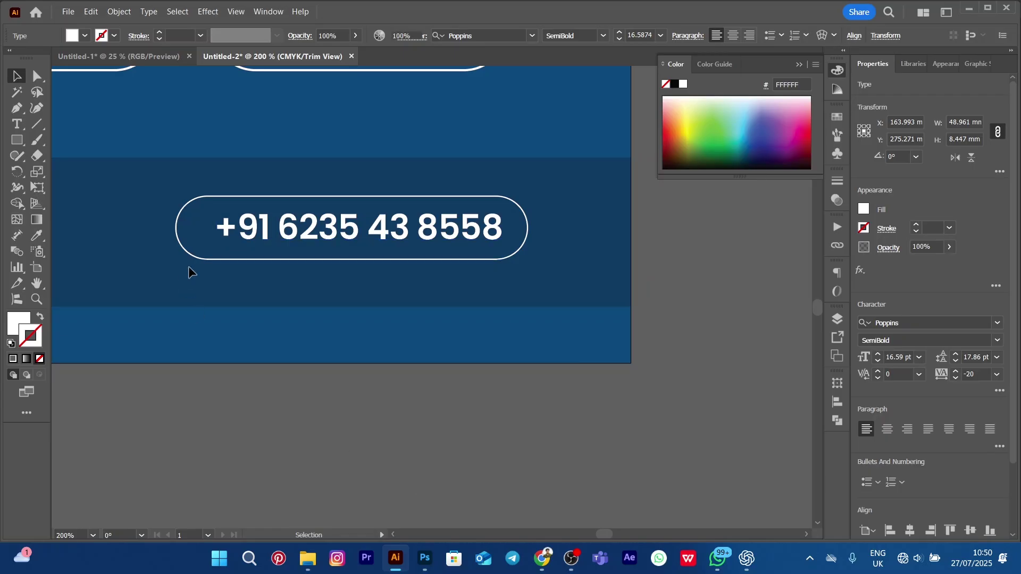
- Stretch the pill outline's left edge further left to leave icon space in front of the phone number
click(187, 254)
drag(176, 229, 152, 234)
click(255, 458)
scroll(266, 349, down, 3)
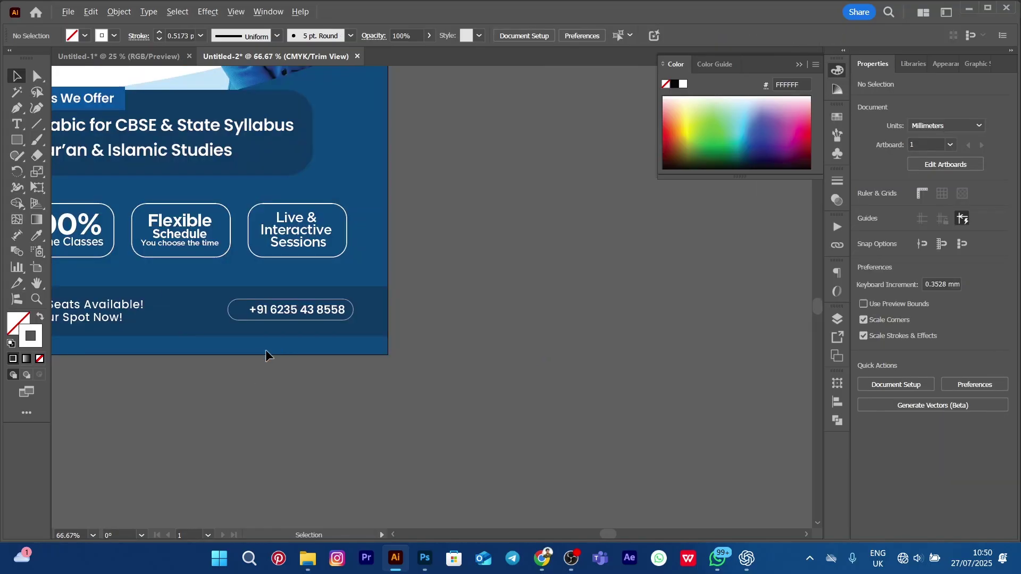
scroll(273, 324, down, 1)
drag(258, 299, 365, 337)
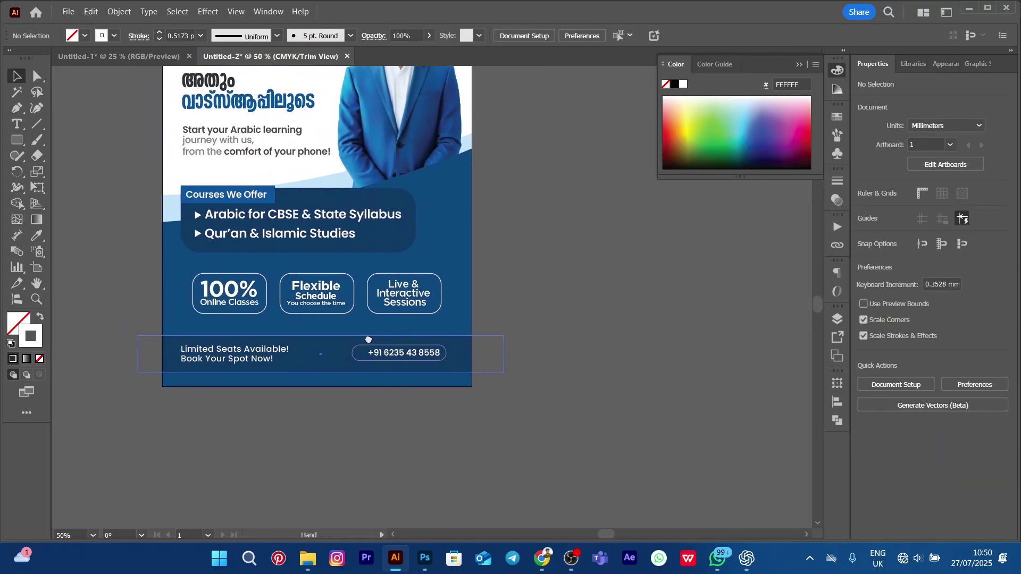
- Place tl.png from the Arabic Day Poster folder and position it inside the footer pill in front of the phone number, about X 134.9 mm, Y 274.1 mm
scroll(364, 337, up, 3)
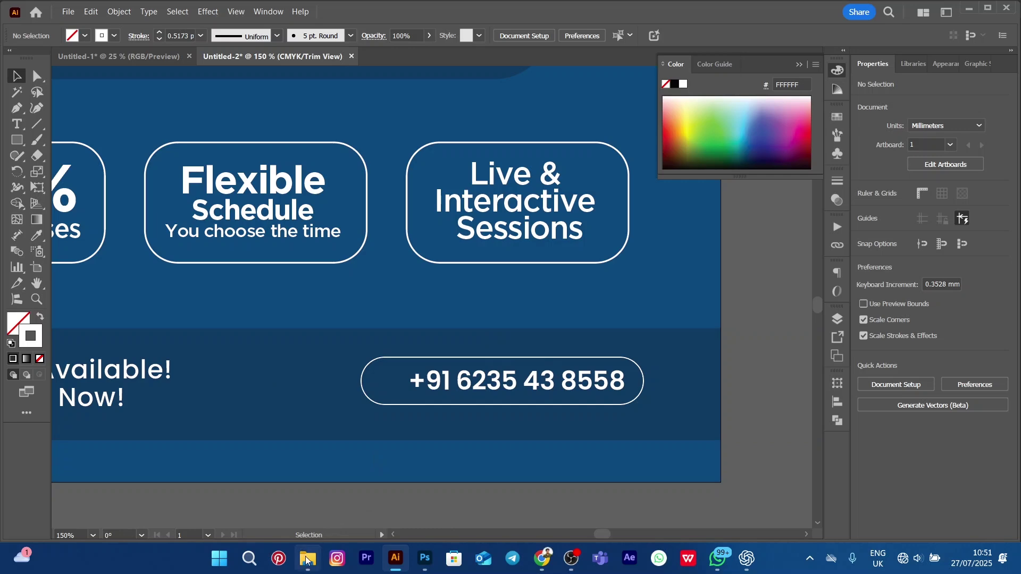
mouse_move(308, 559)
click(319, 515)
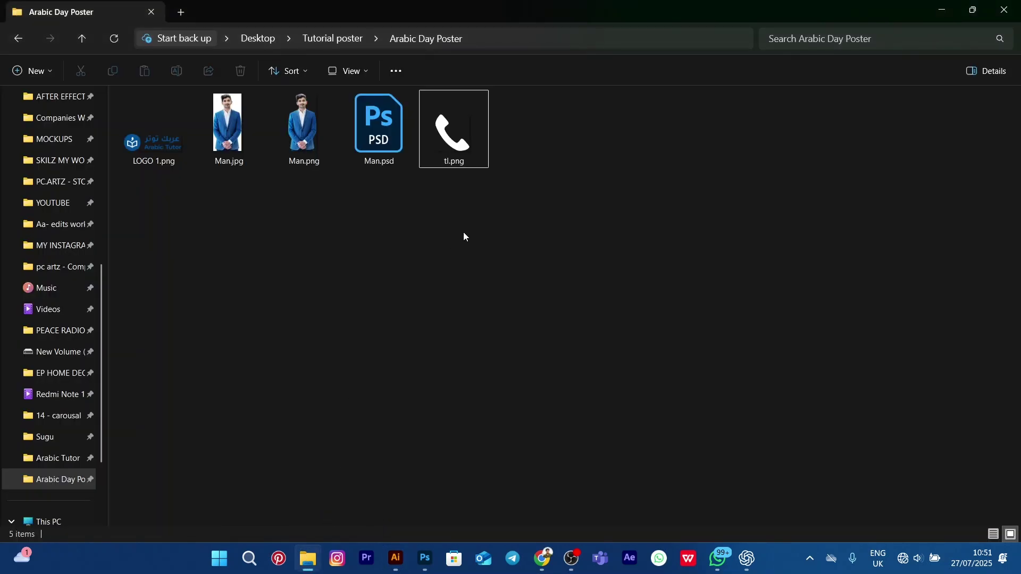
drag(436, 134, 392, 460)
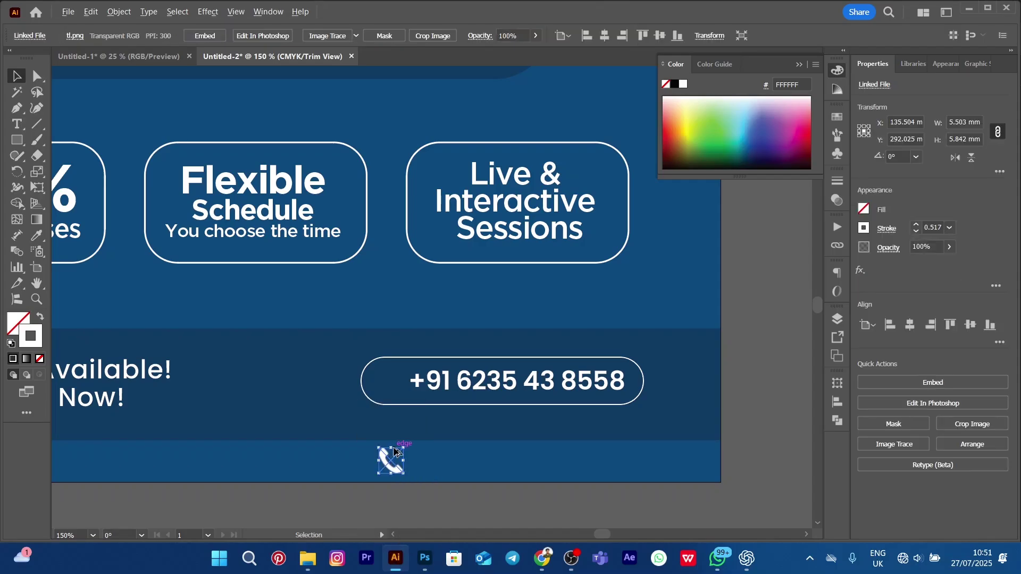
scroll(392, 460, up, 2)
drag(367, 467, 361, 311)
scroll(396, 279, down, 3)
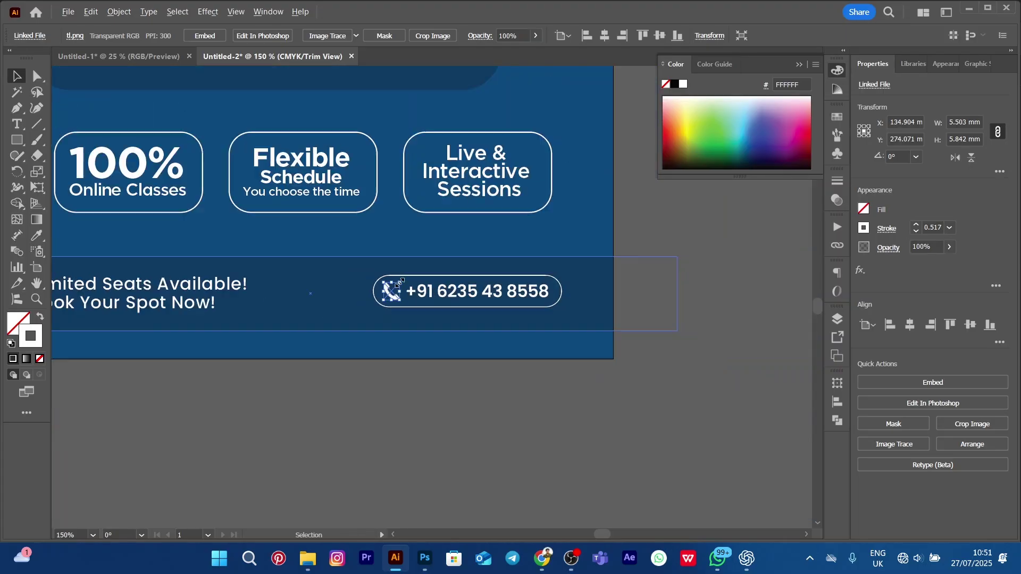
click(505, 413)
scroll(376, 382, down, 2)
scroll(368, 311, up, 1)
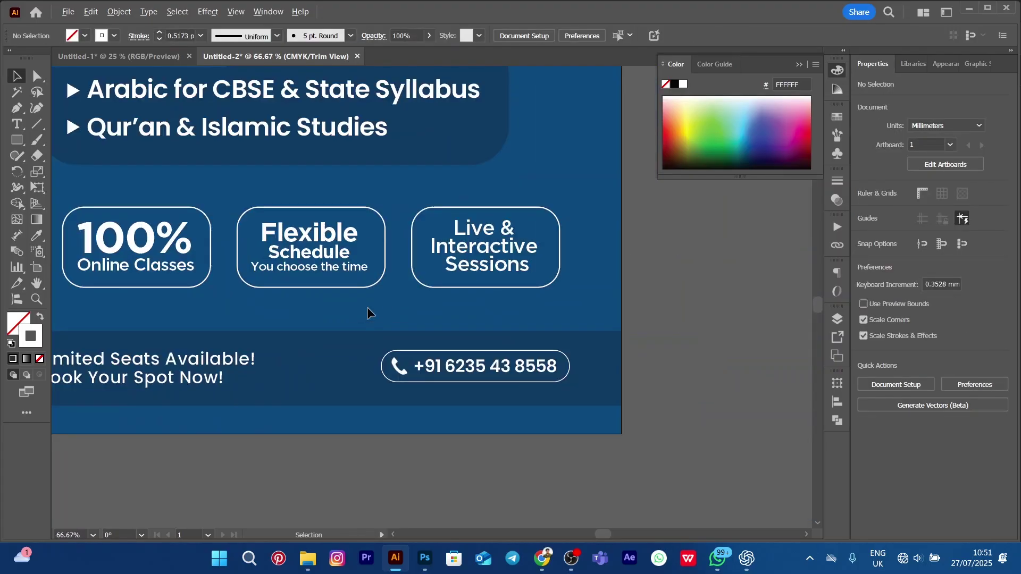
- Shift the phone icon slightly right towards the number and shorten the pill outline from its left end to about 62.5 mm wide
scroll(367, 307, up, 1)
scroll(387, 335, up, 3)
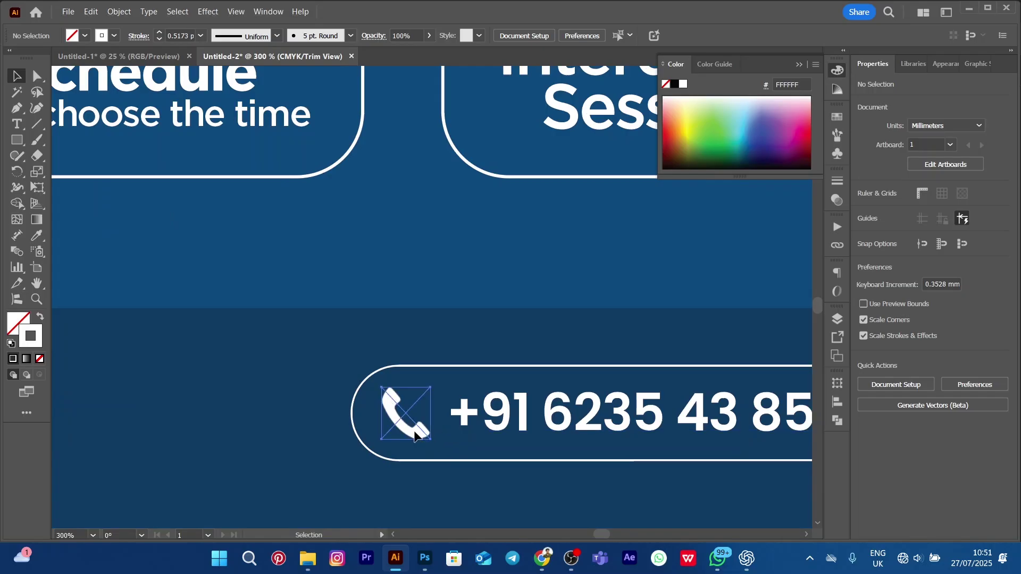
drag(414, 436, 427, 431)
click(353, 415)
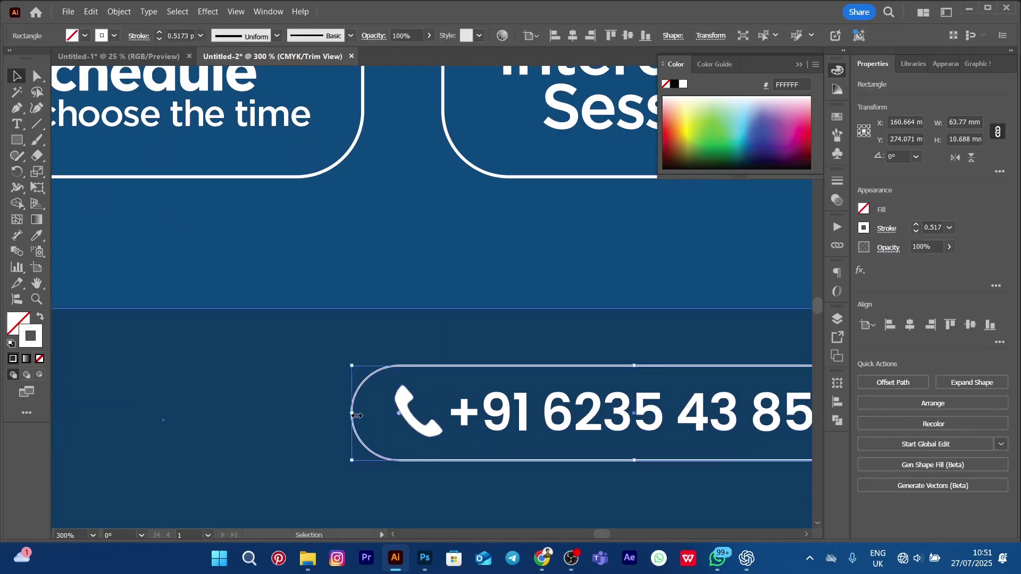
drag(353, 414, 361, 414)
scroll(403, 384, down, 2)
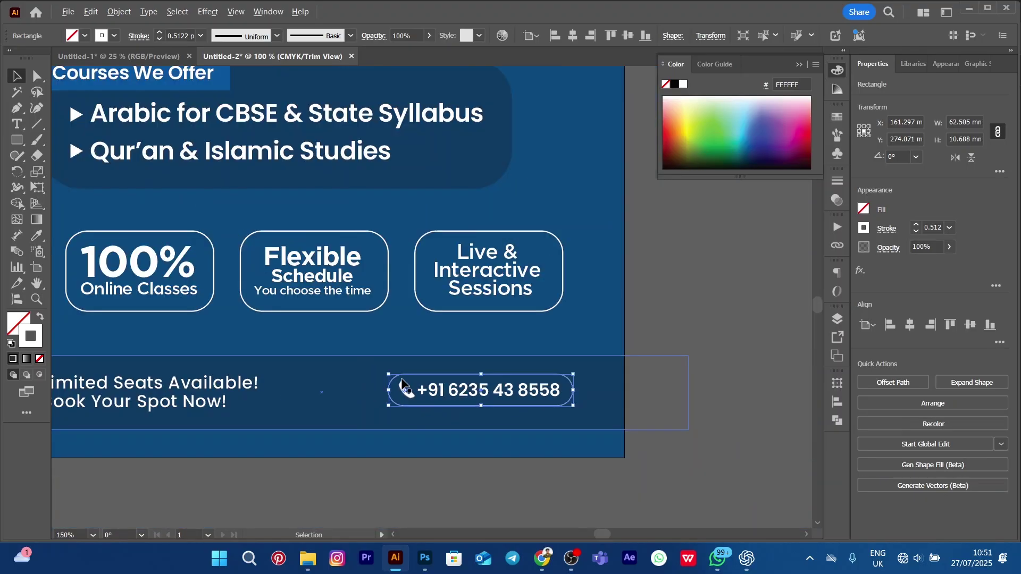
scroll(402, 384, down, 3)
click(569, 294)
mouse_move(513, 301)
mouse_down()
mouse_move(528, 324)
mouse_move(529, 303)
mouse_up()
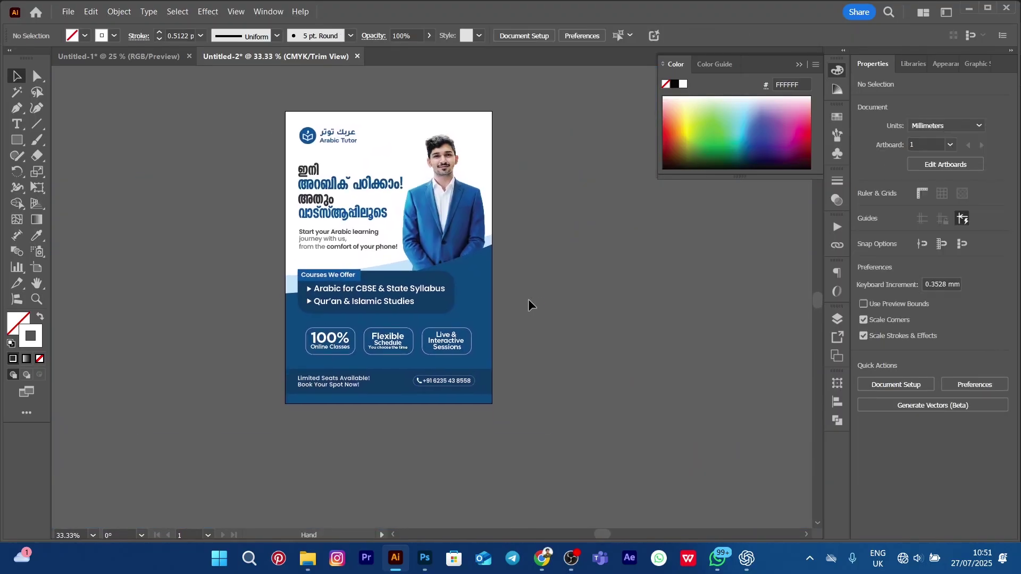
- Unlock the large curved blue background shape behind the courses and footer and change its fill colour to 064E84
scroll(519, 327, up, 1)
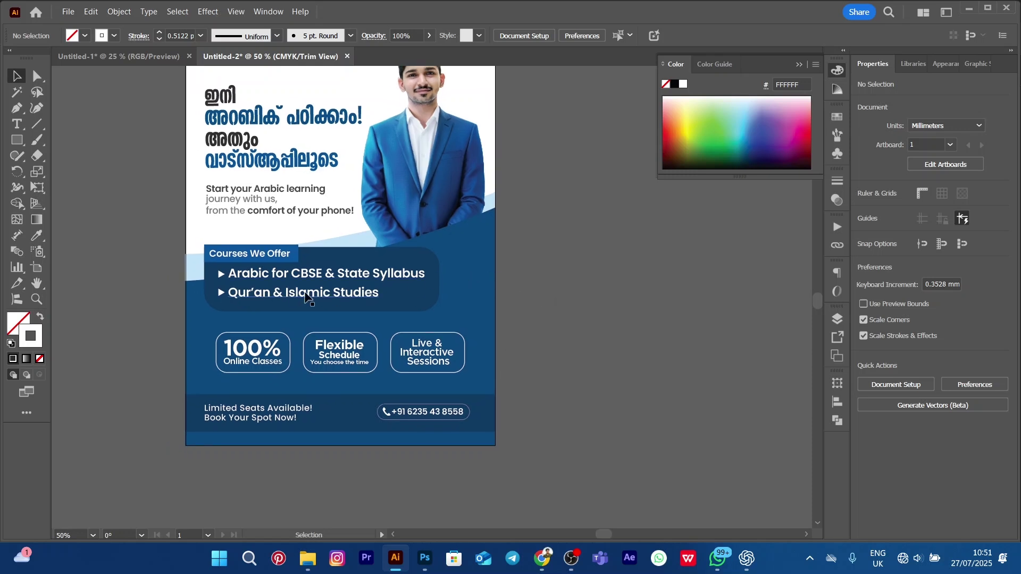
click(834, 322)
scroll(745, 406, down, 3)
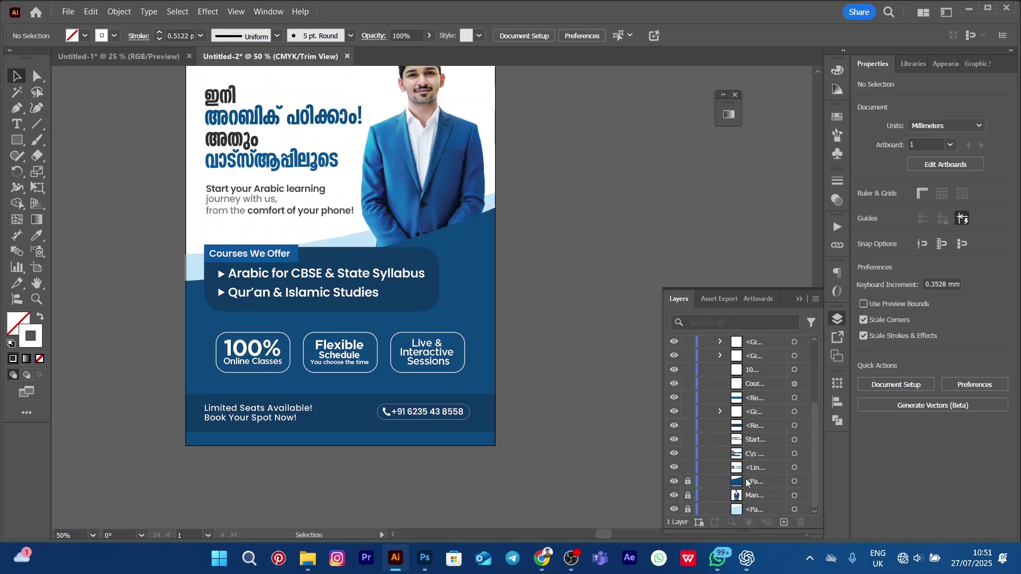
click(688, 481)
click(751, 482)
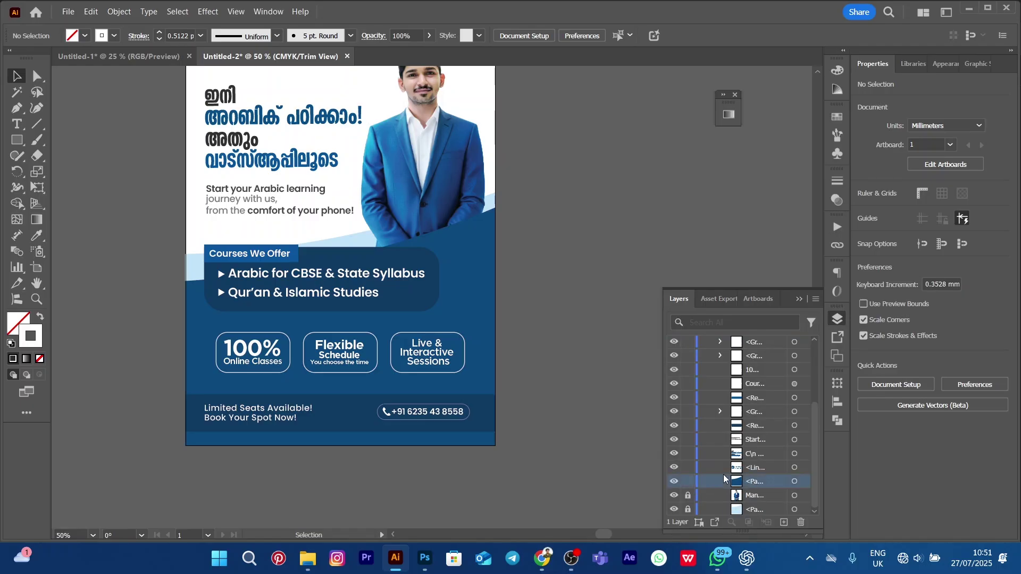
click(487, 271)
double_click(17, 323)
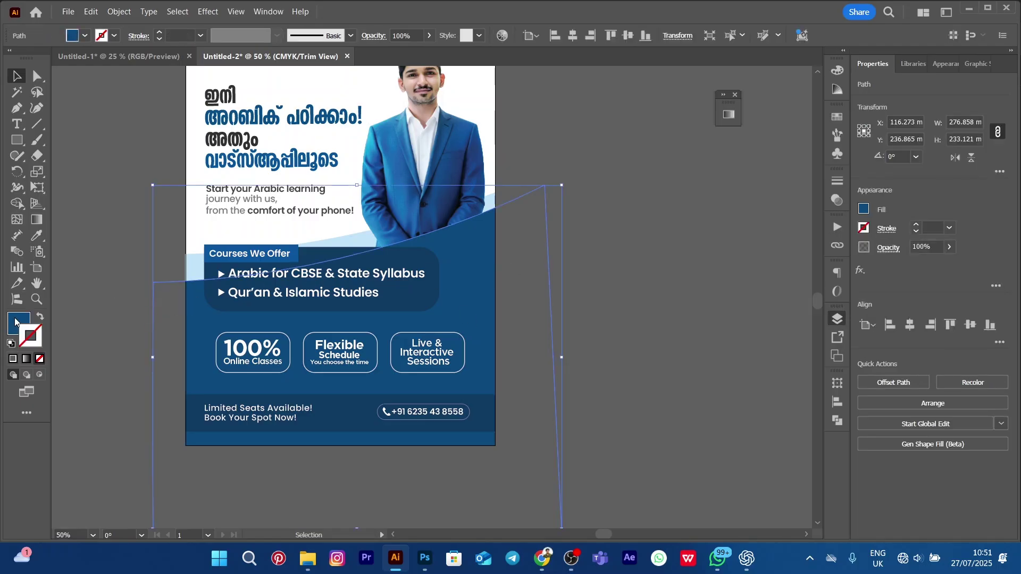
drag(865, 393, 865, 394)
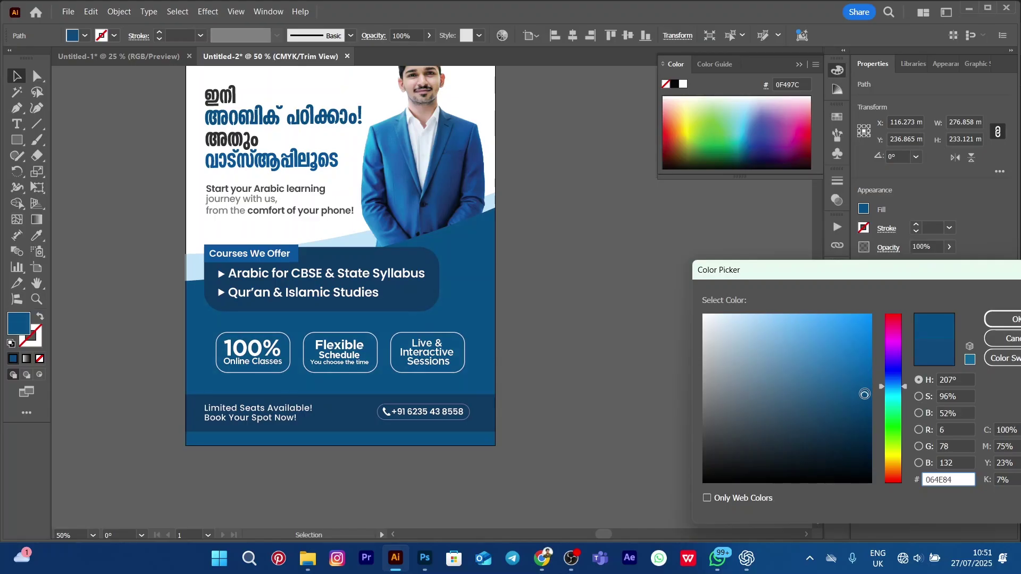
click(1005, 319)
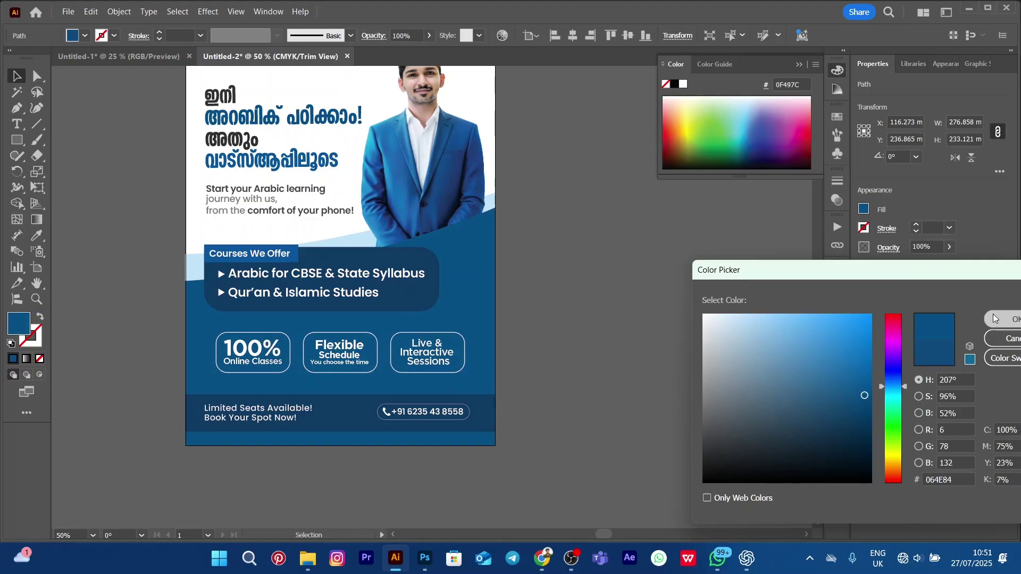
click(601, 255)
scroll(601, 256, down, 2)
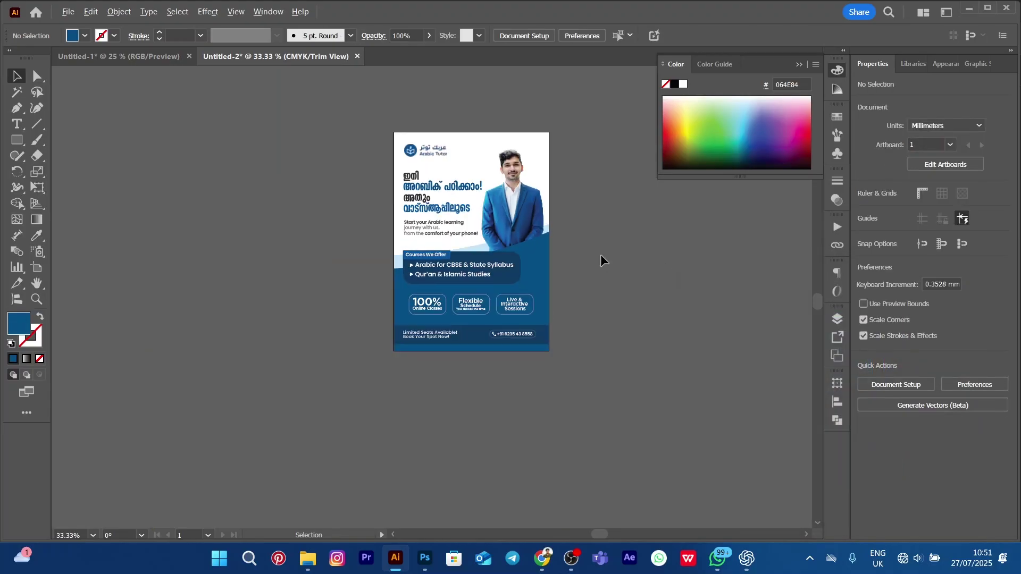
- Turn Trim View off to check the artwork extending beyond the artboard, and turn it back on
drag(606, 247, 600, 270)
scroll(572, 241, up, 2)
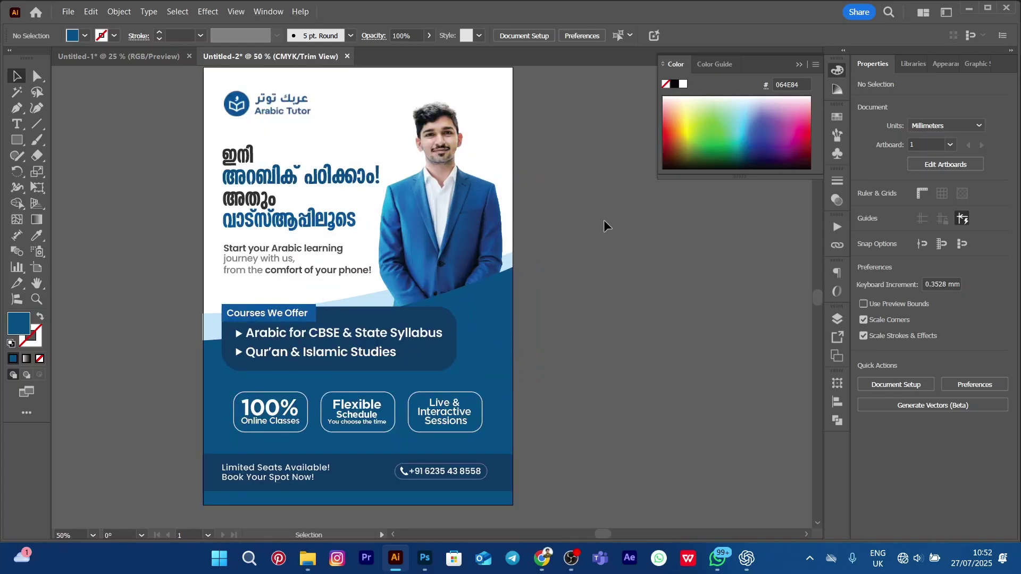
drag(604, 219, 596, 233)
click(231, 14)
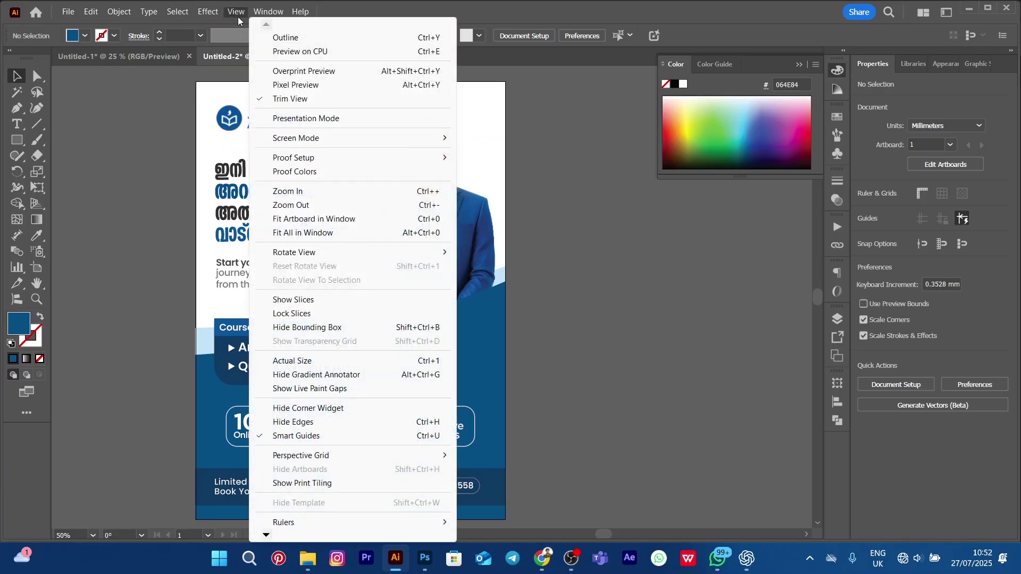
click(296, 98)
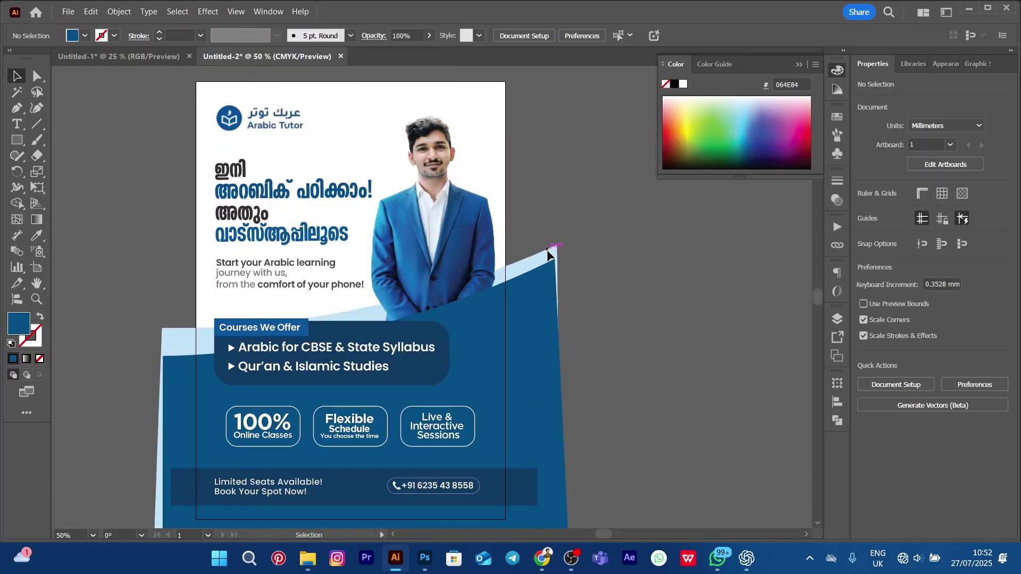
scroll(547, 253, down, 2)
scroll(550, 250, up, 1)
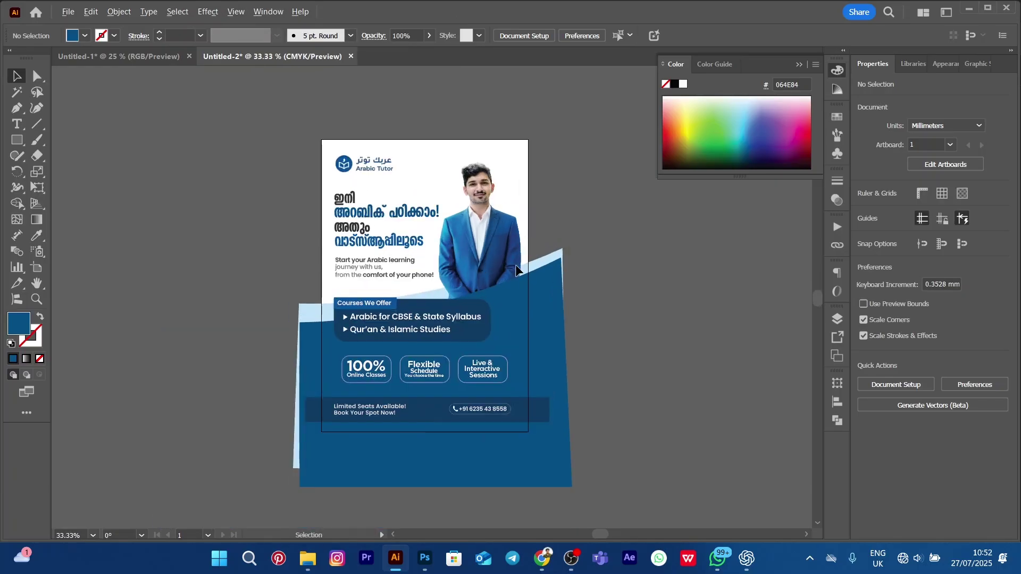
click(232, 12)
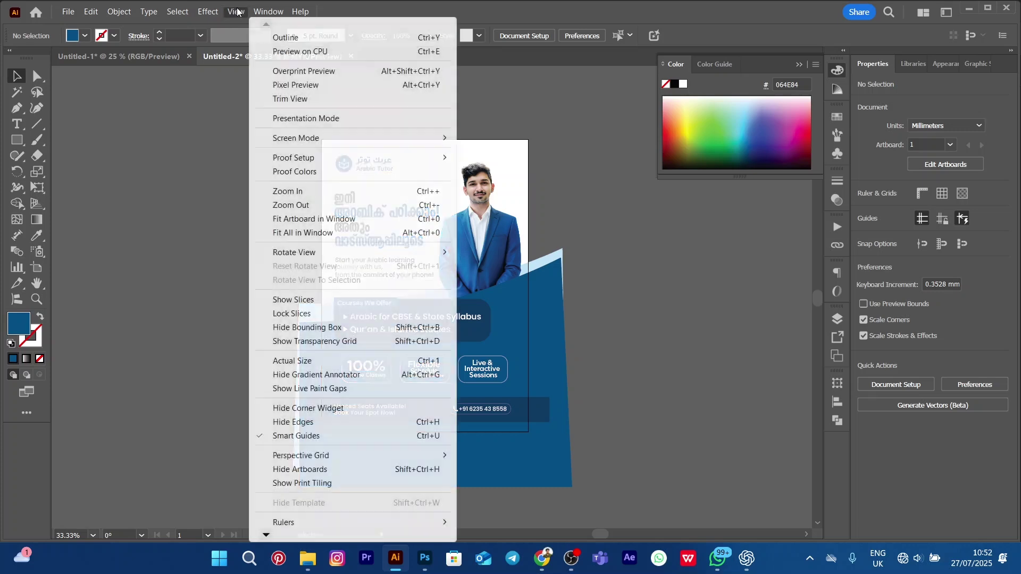
click(297, 98)
scroll(560, 229, right, 2)
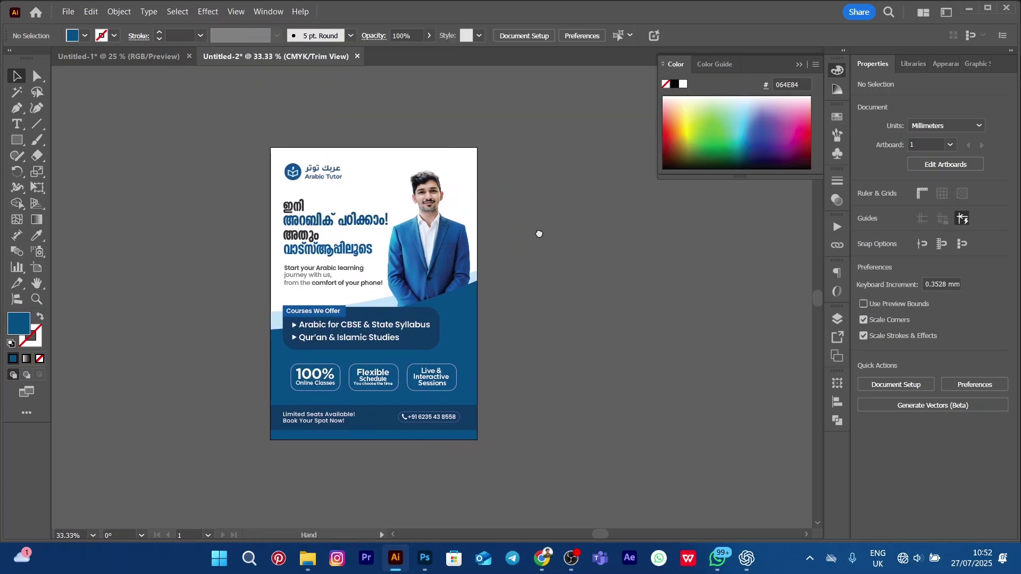
scroll(538, 231, left, 1)
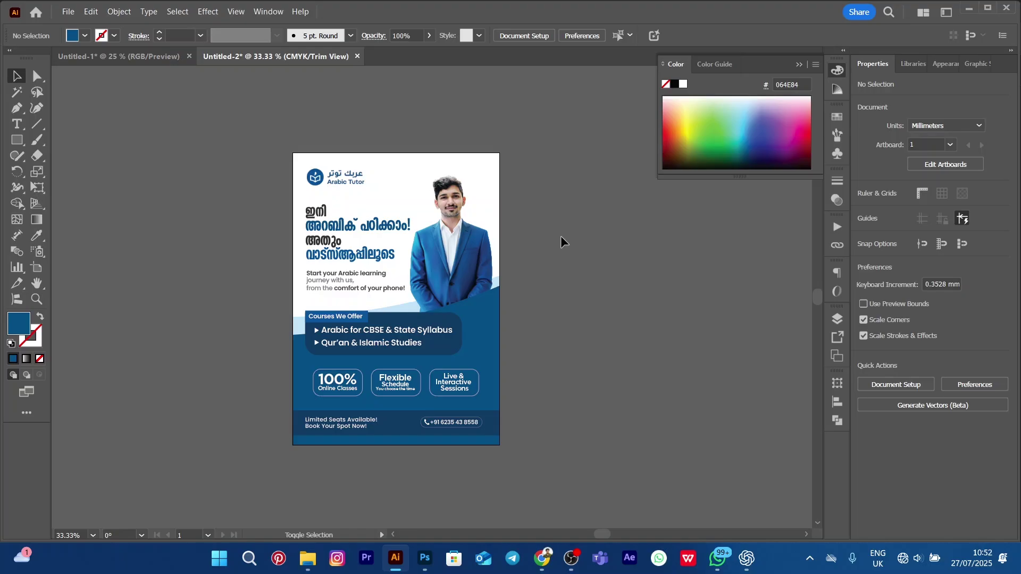
- Review the whole poster in full-screen Presentation Mode and return to the normal workspace
key(shift+f)
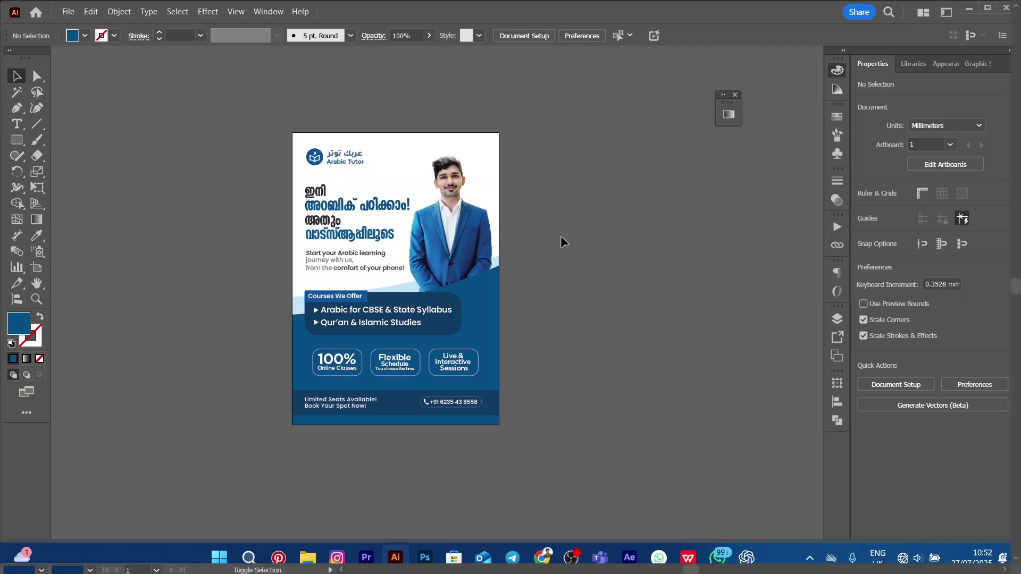
scroll(564, 242, up, 1)
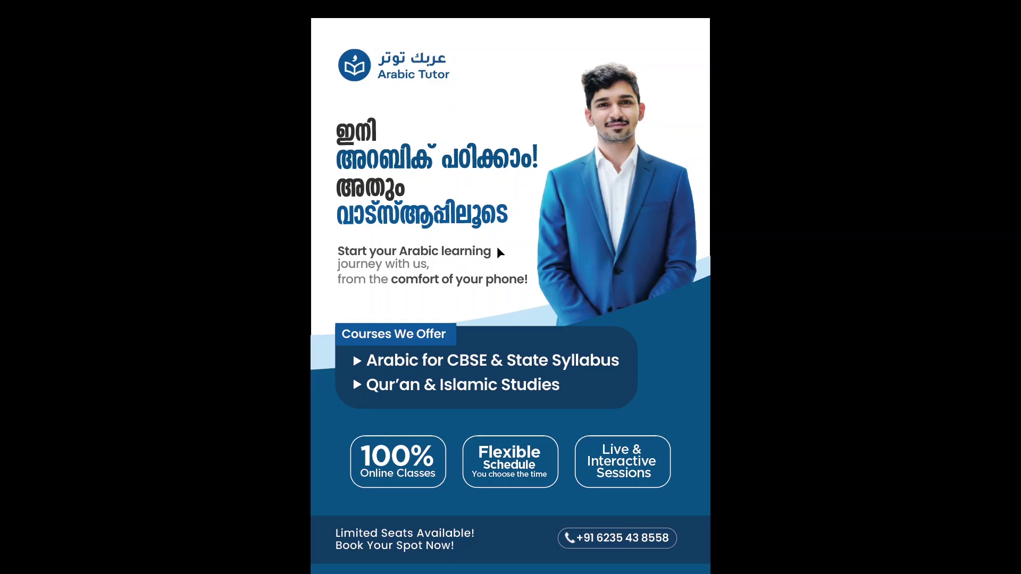
scroll(499, 252, down, 1)
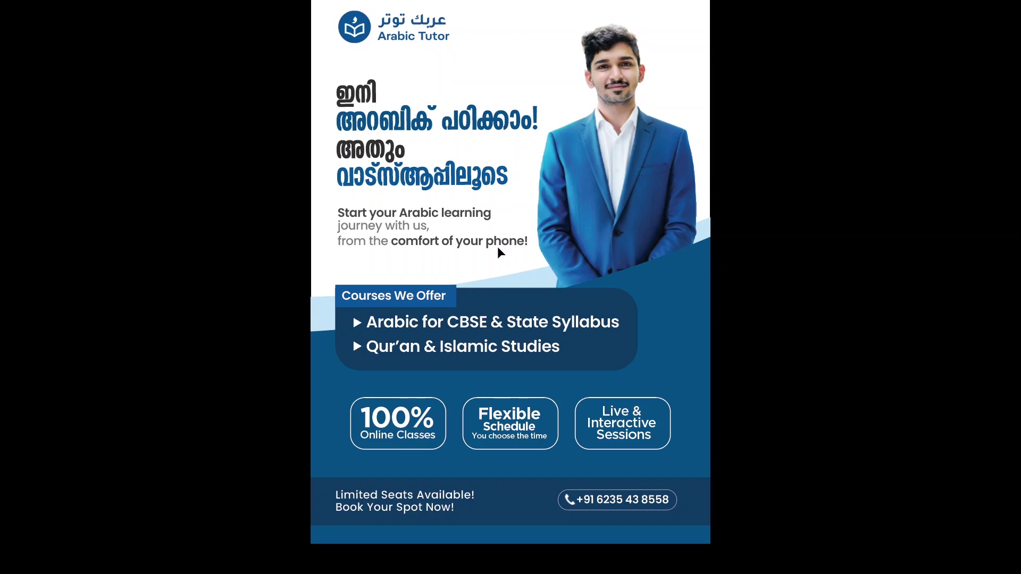
key(Escape)
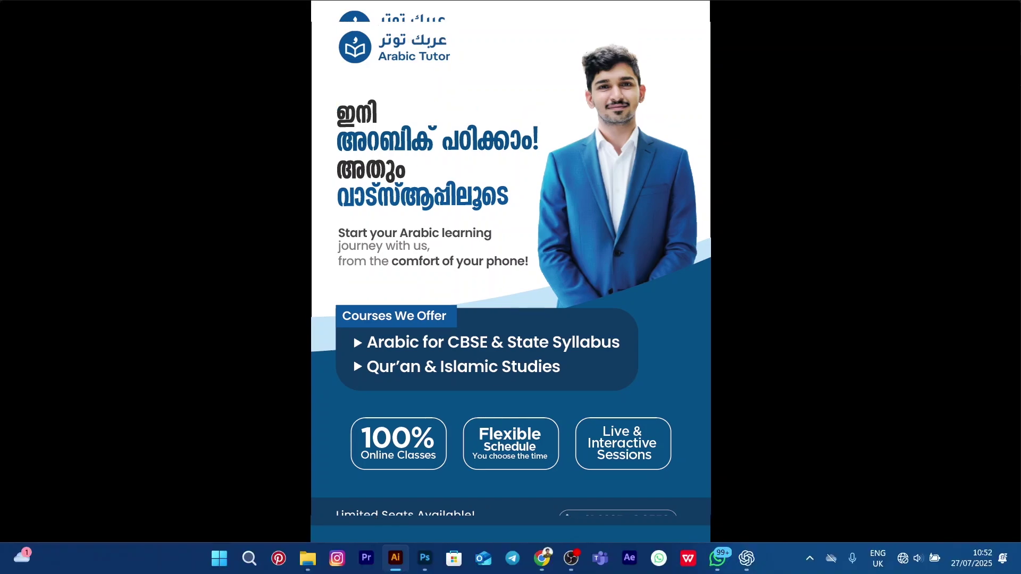
key(Tab)
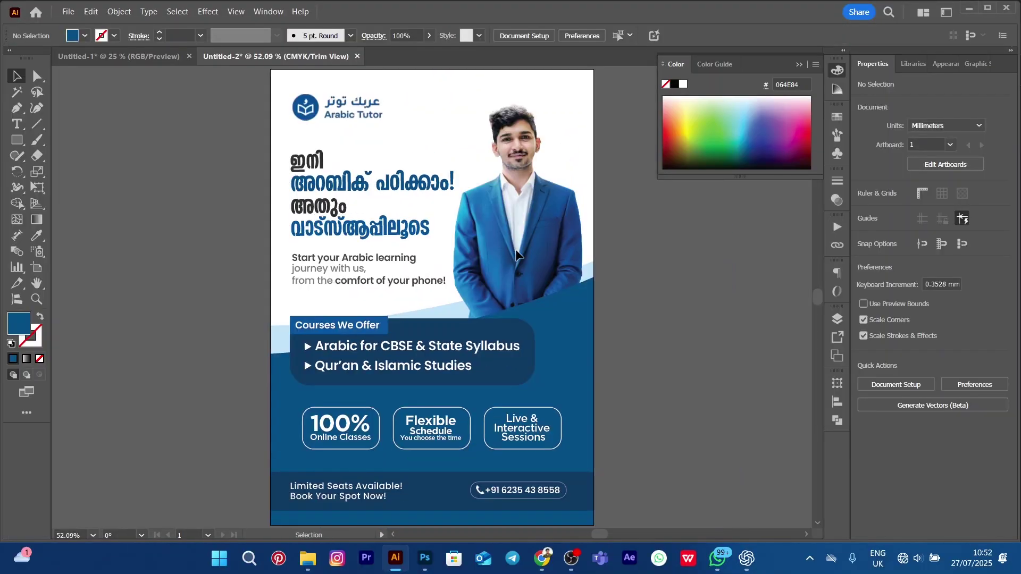
- Examine the poster's overall layout and the headline and tagline lettering at close range
scroll(592, 240, down, 1)
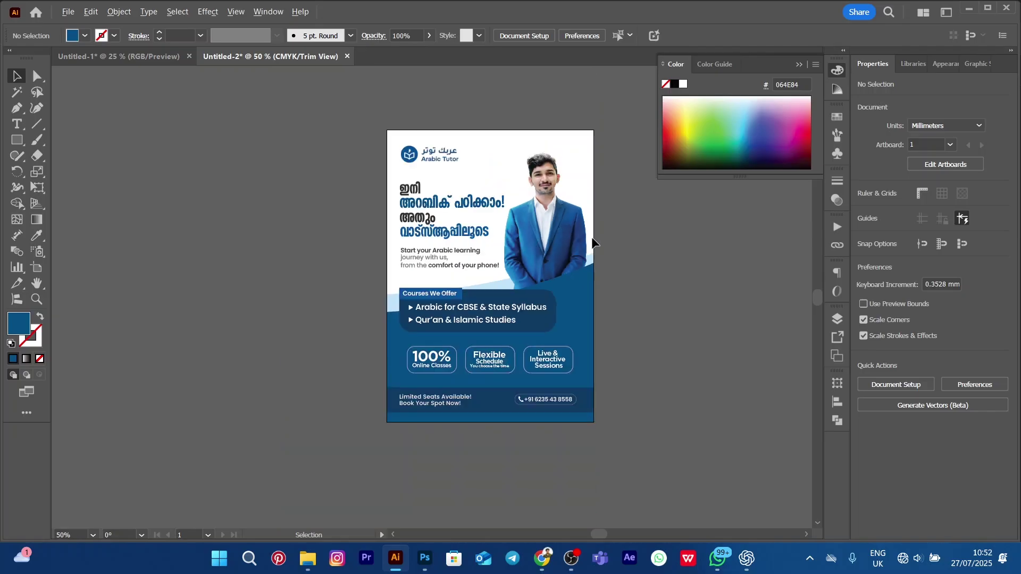
drag(622, 240, 549, 265)
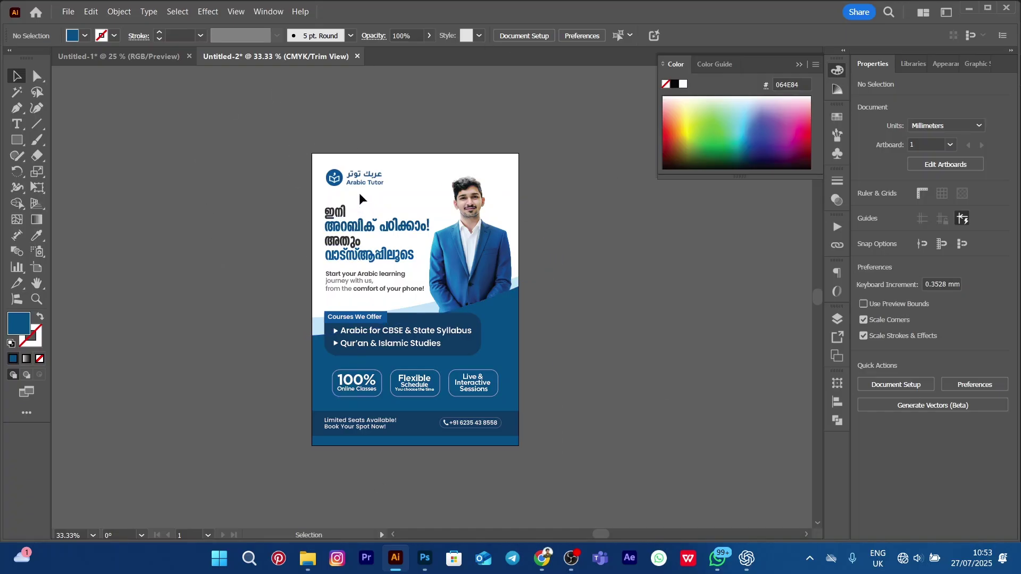
key(ctrl+plus)
scroll(371, 240, up, 8)
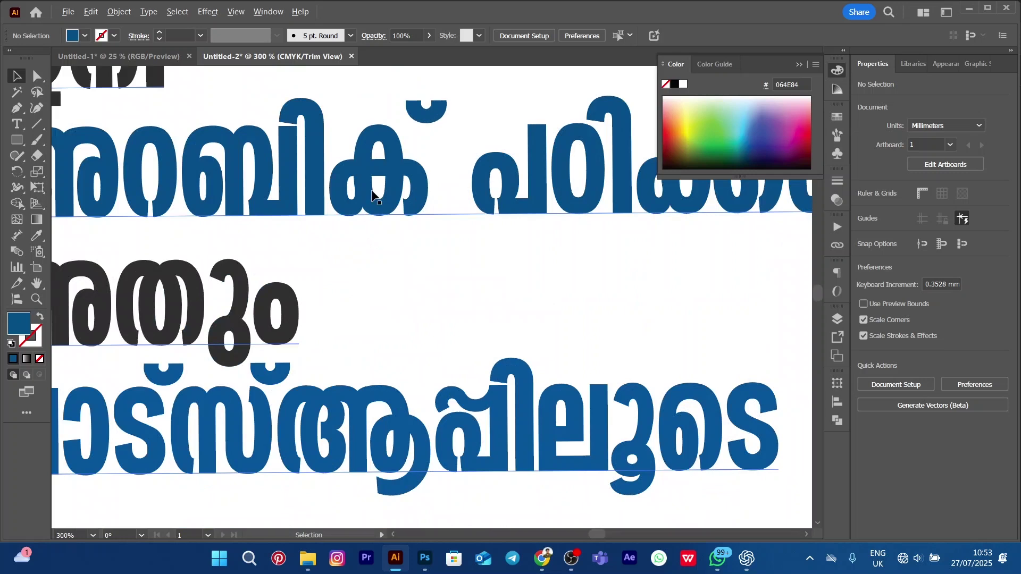
scroll(372, 197, down, 3)
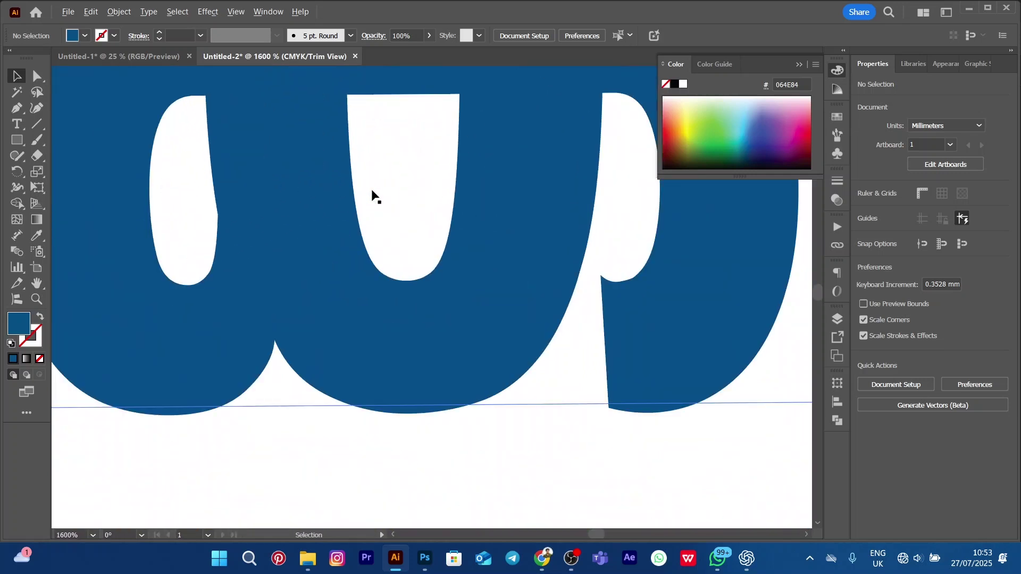
scroll(372, 197, down, 6)
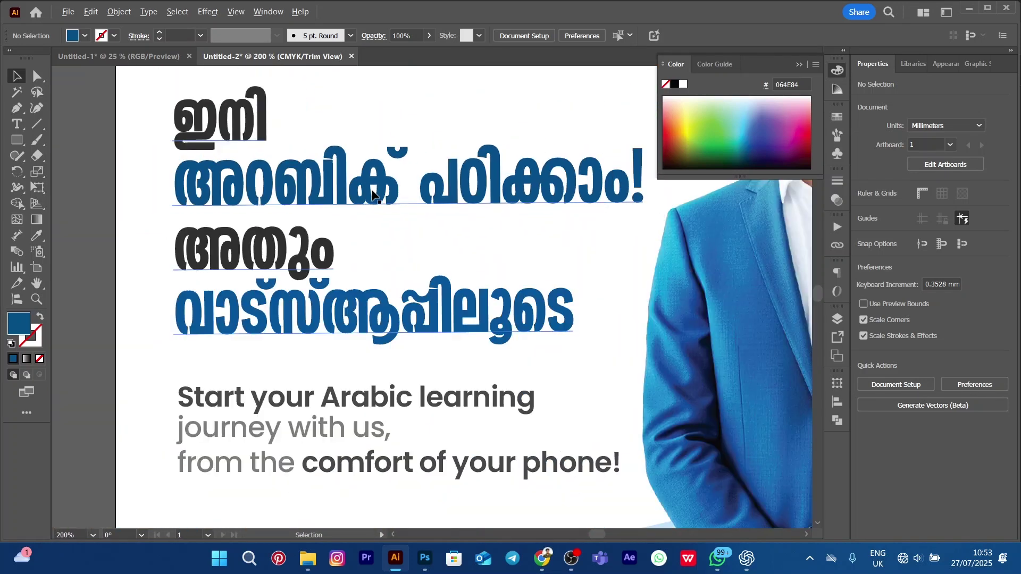
scroll(361, 311, up, 5)
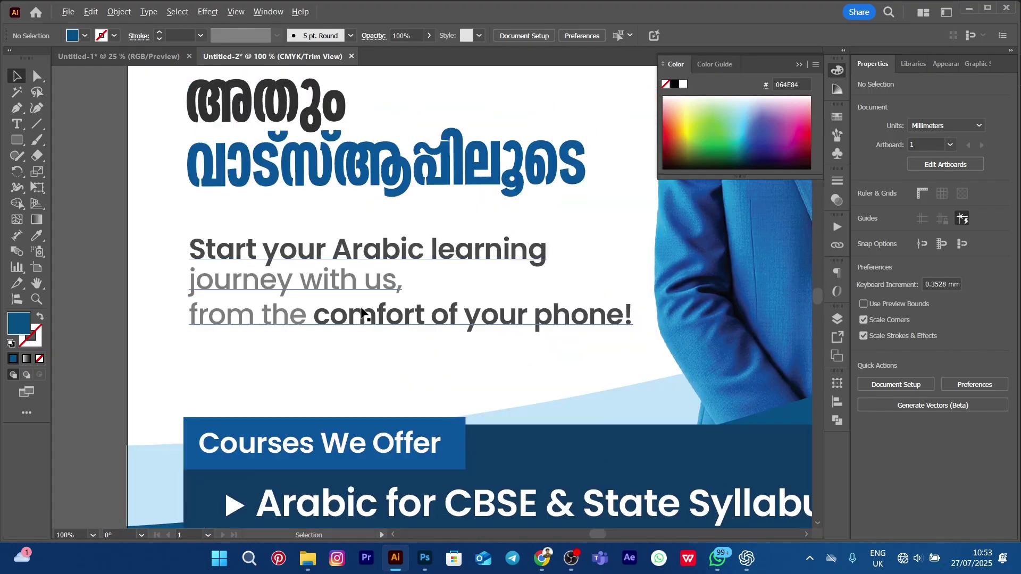
scroll(362, 312, down, 5)
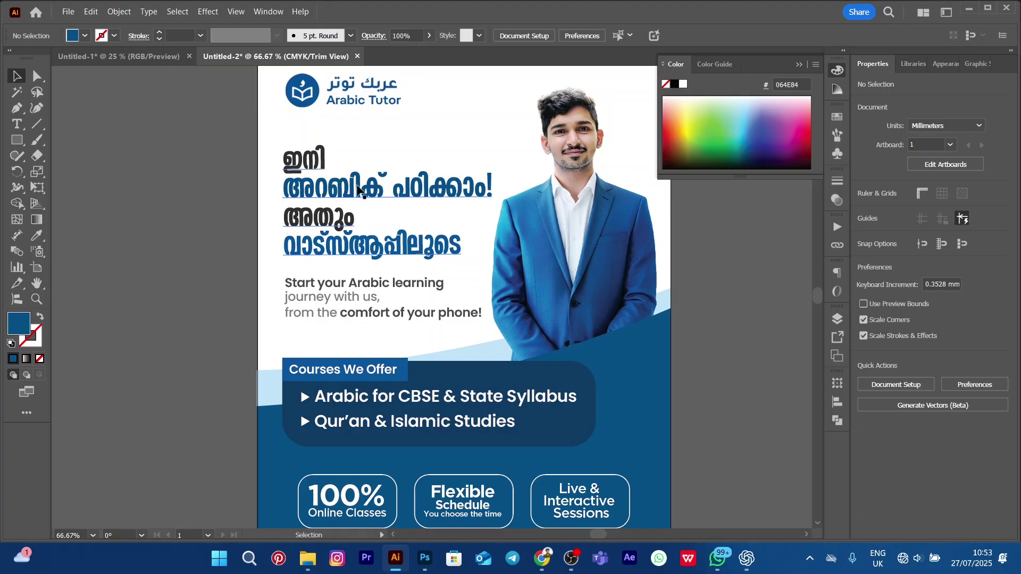
- Start saving a copy of the poster in the Arabic Day Poster folder with the file name Arabic course flyer
scroll(460, 162, down, 1)
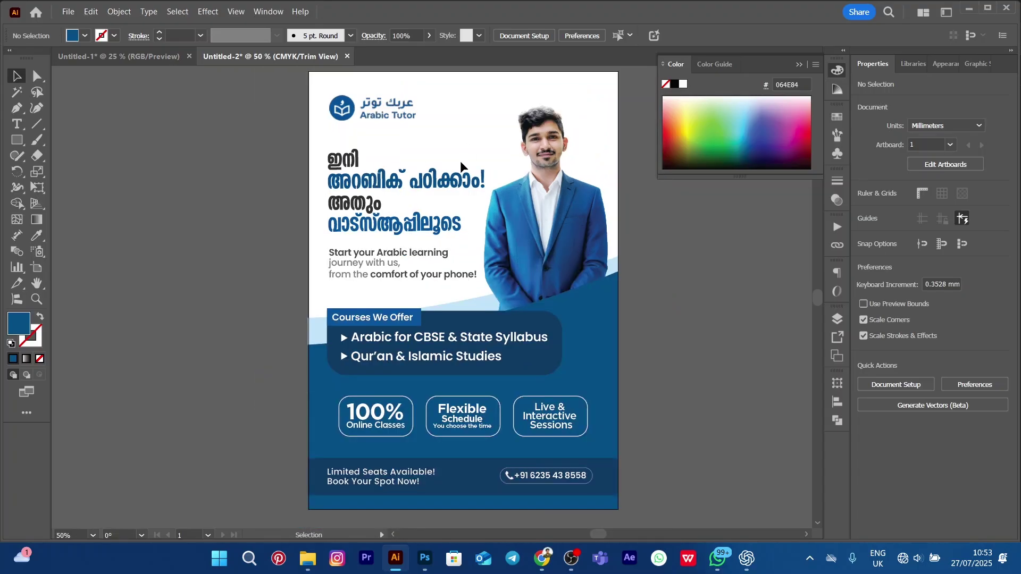
drag(463, 140, 446, 145)
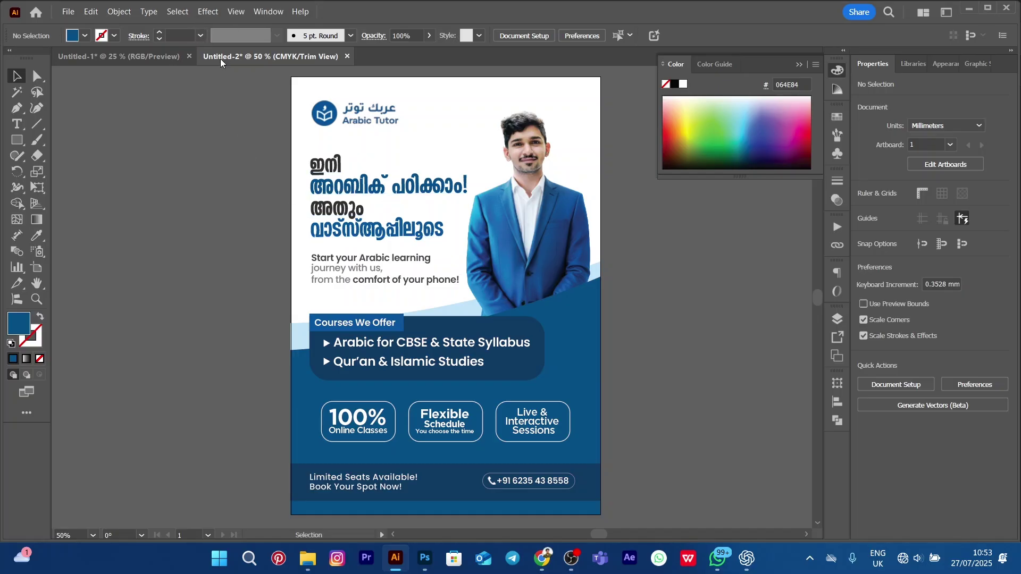
click(67, 12)
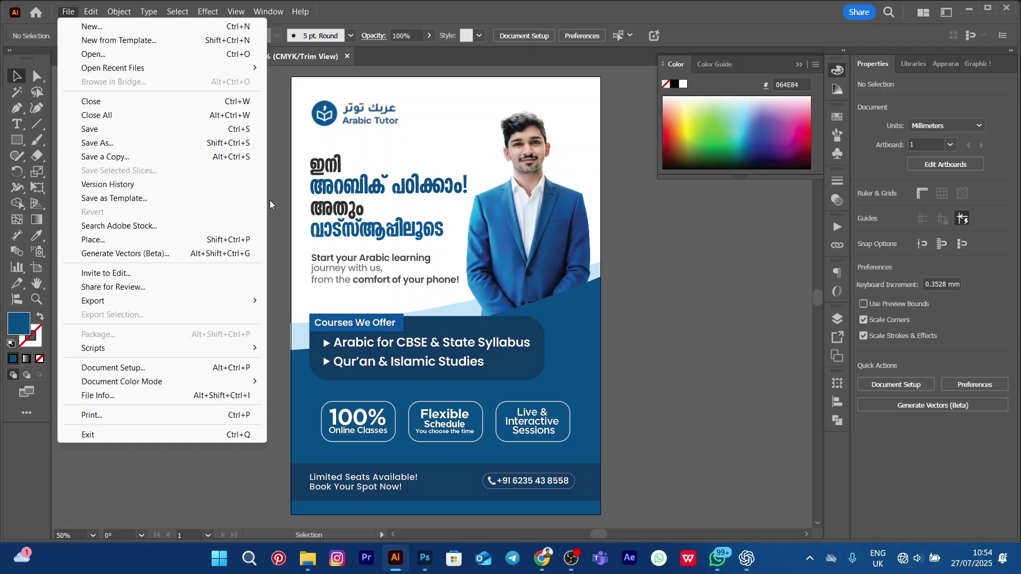
click(174, 158)
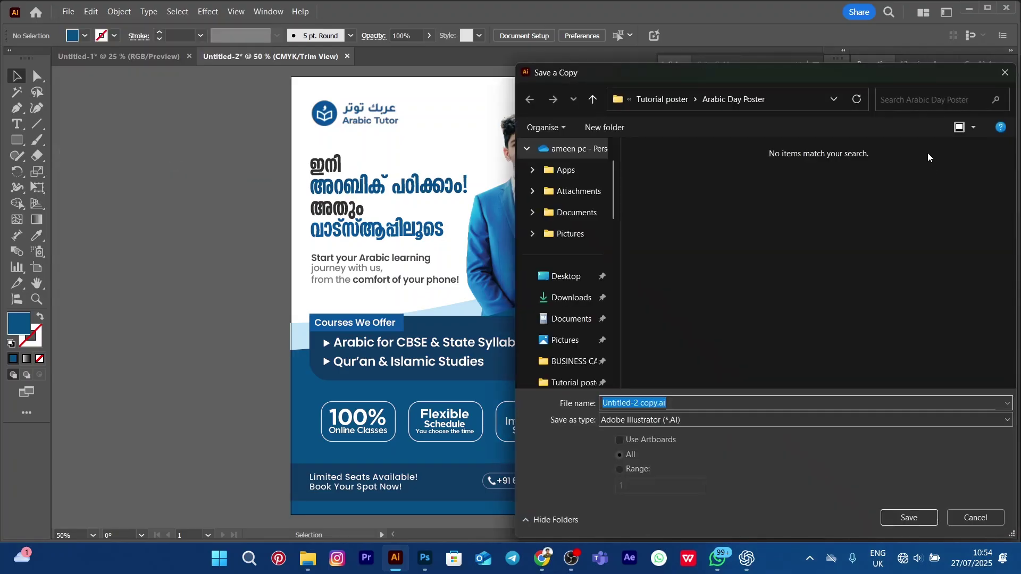
drag(793, 71, 680, 49)
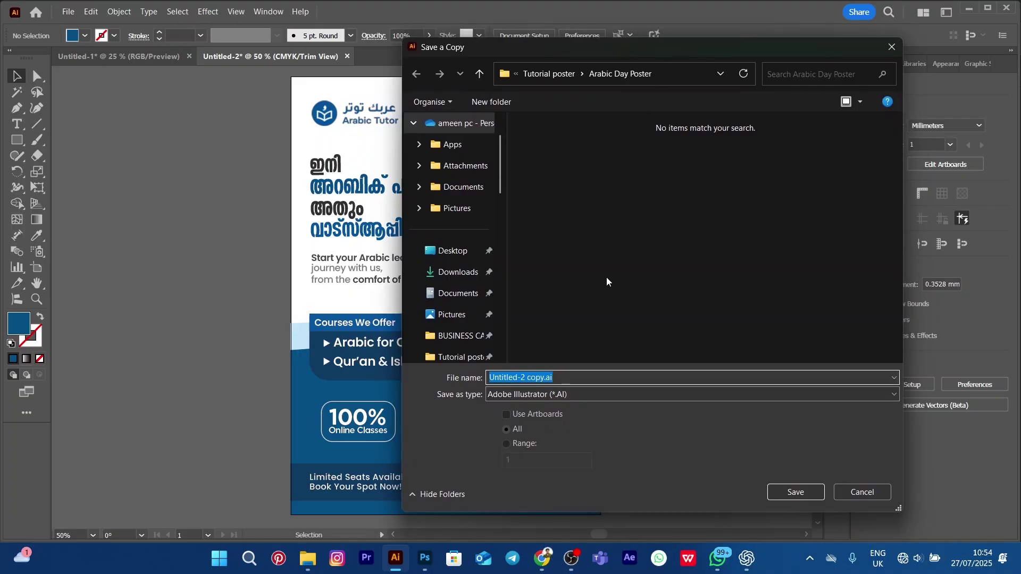
click(576, 376)
drag(575, 374, 483, 371)
text(Ar)
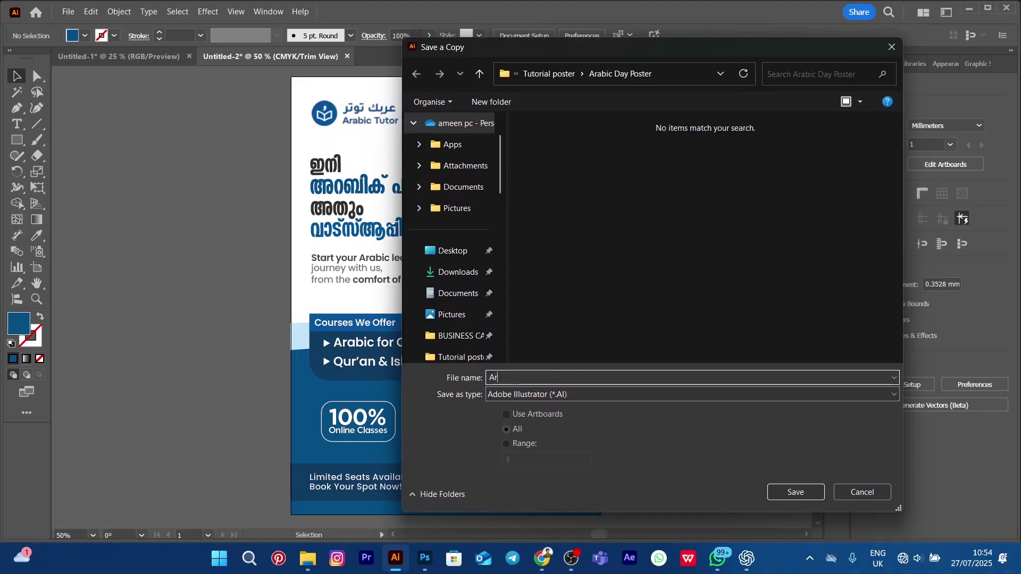
text(abic )
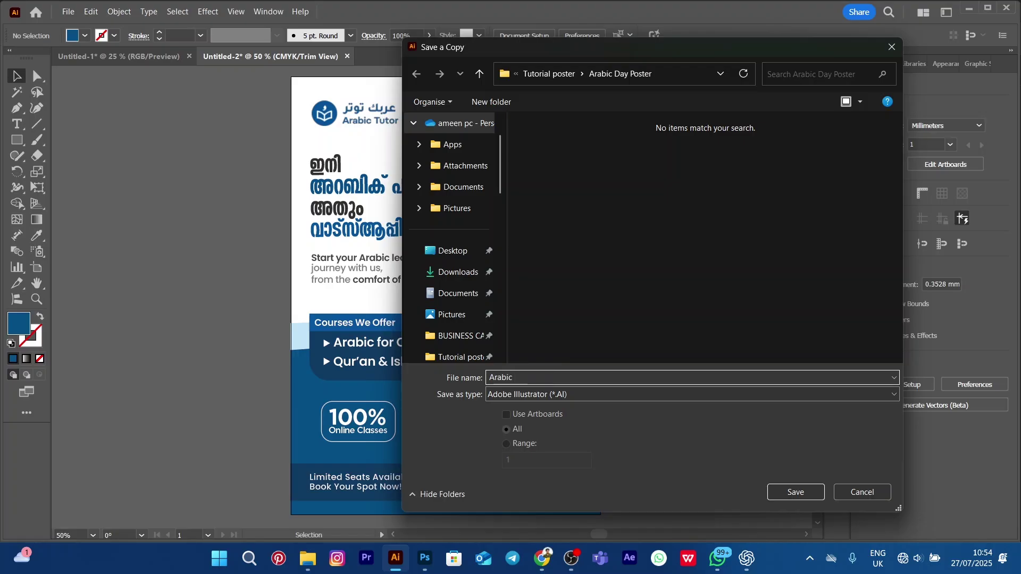
text(cou)
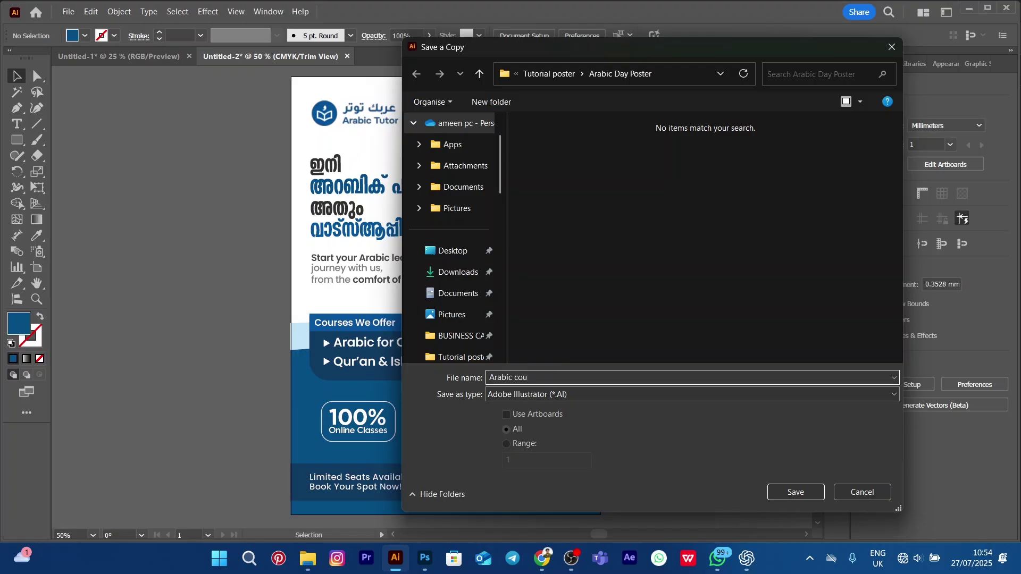
text(rse flyer)
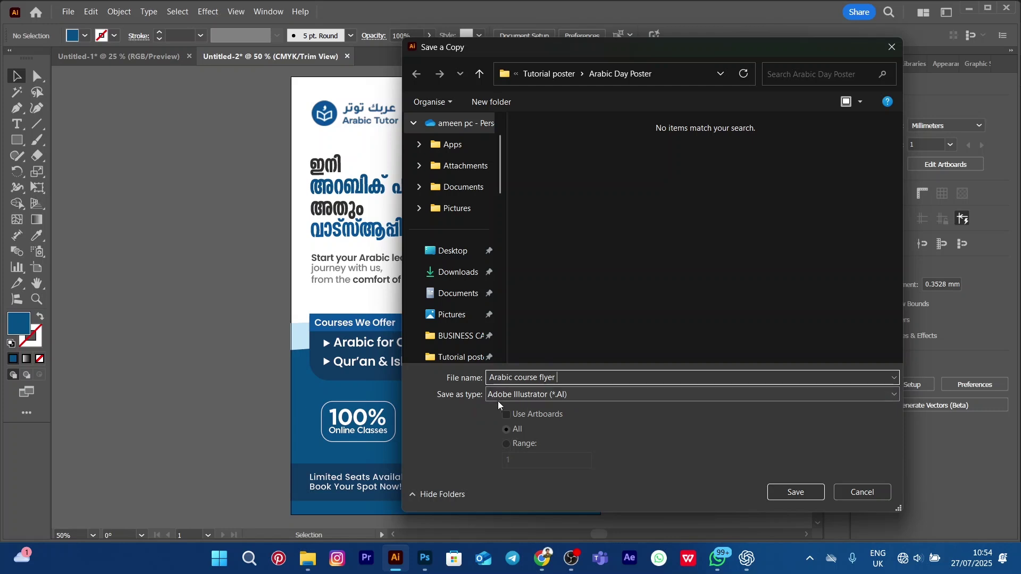
- Set the copy's file type to Adobe PDF (*.PDF) and proceed to the PDF save options
click(573, 396)
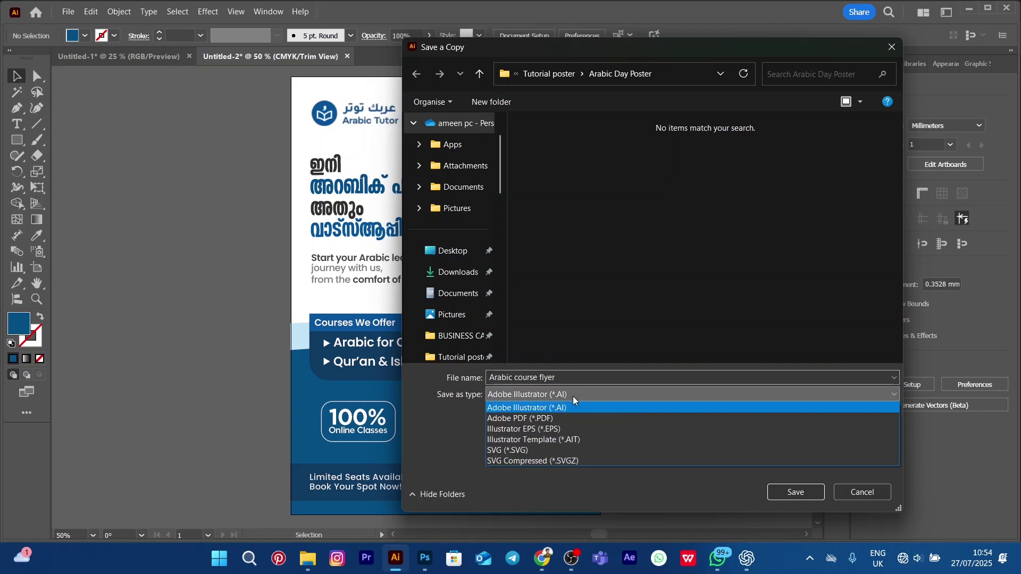
click(521, 420)
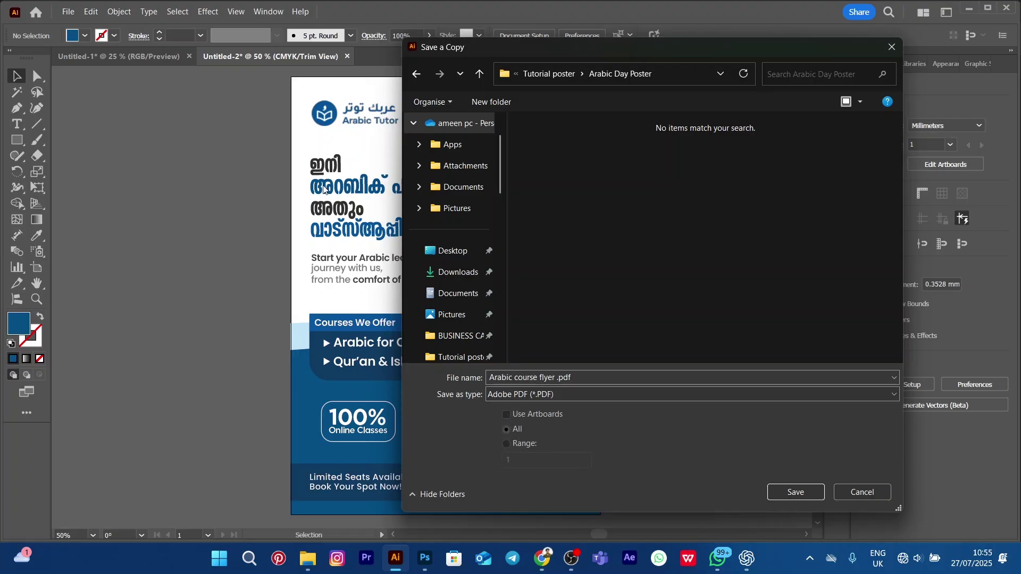
click(801, 498)
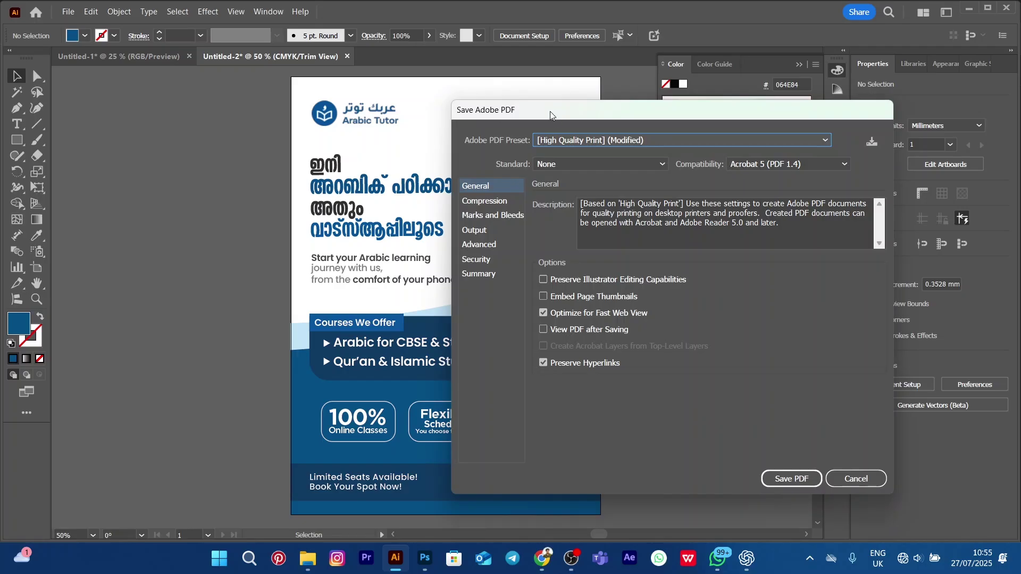
- Apply the Press Quality PDF preset and turn off Preserve Illustrator Editing Capabilities
drag(550, 110, 432, 105)
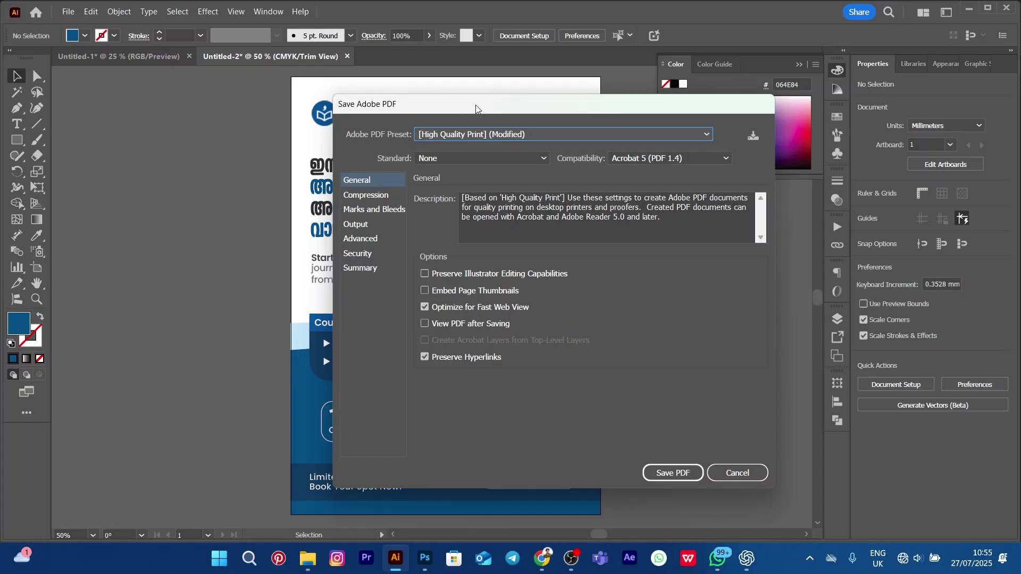
click(467, 134)
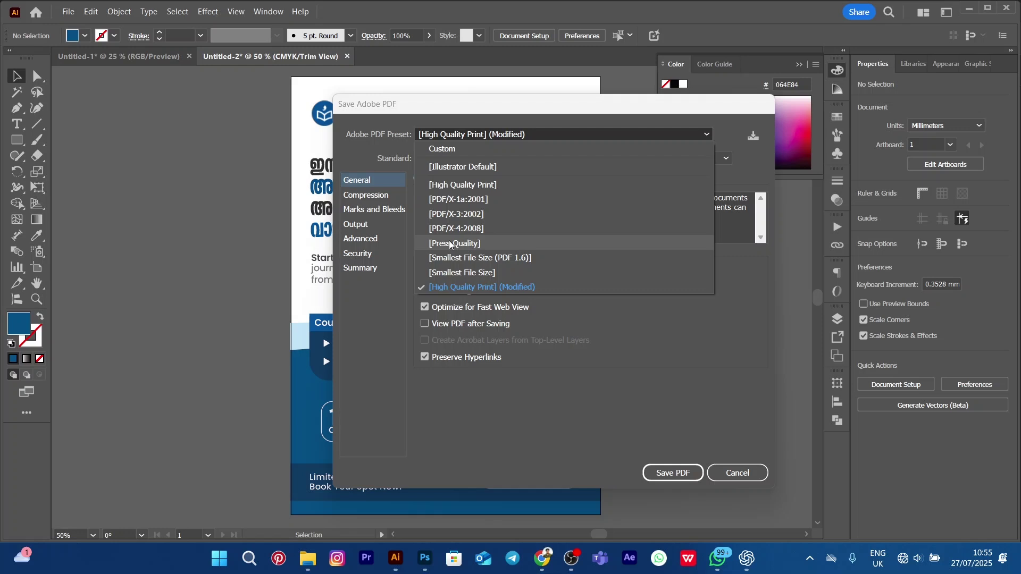
click(449, 244)
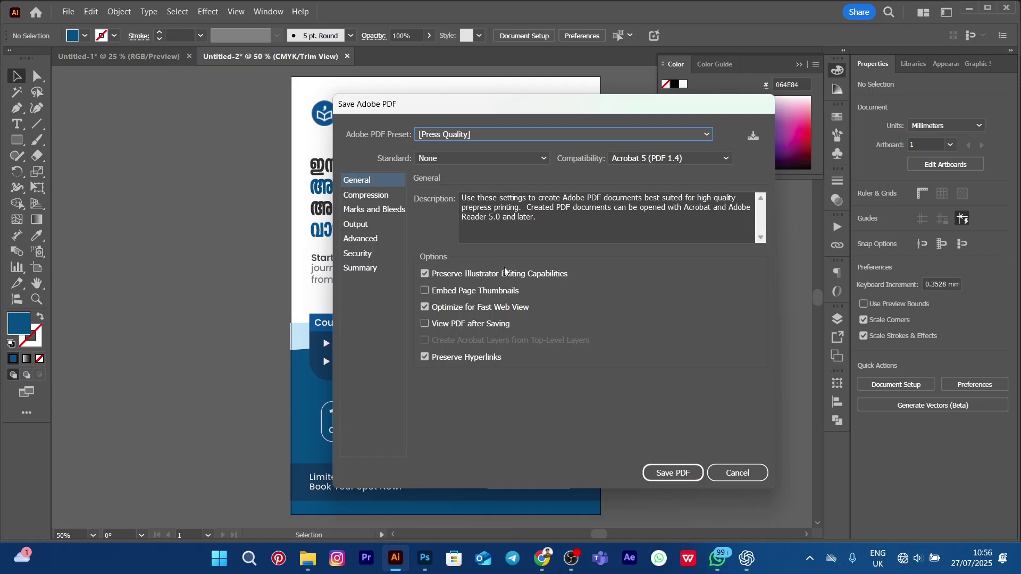
click(425, 274)
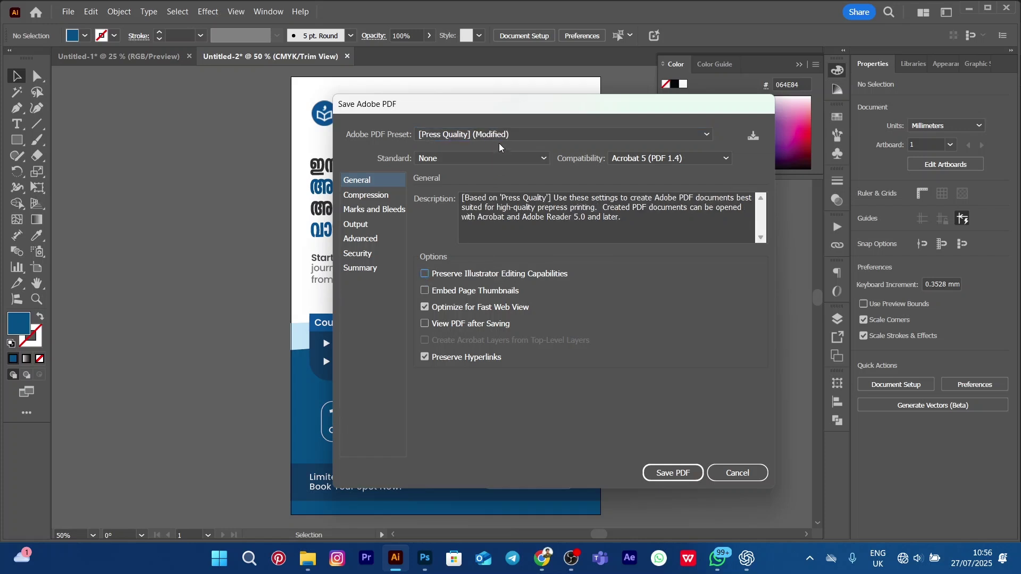
drag(494, 106, 456, 81)
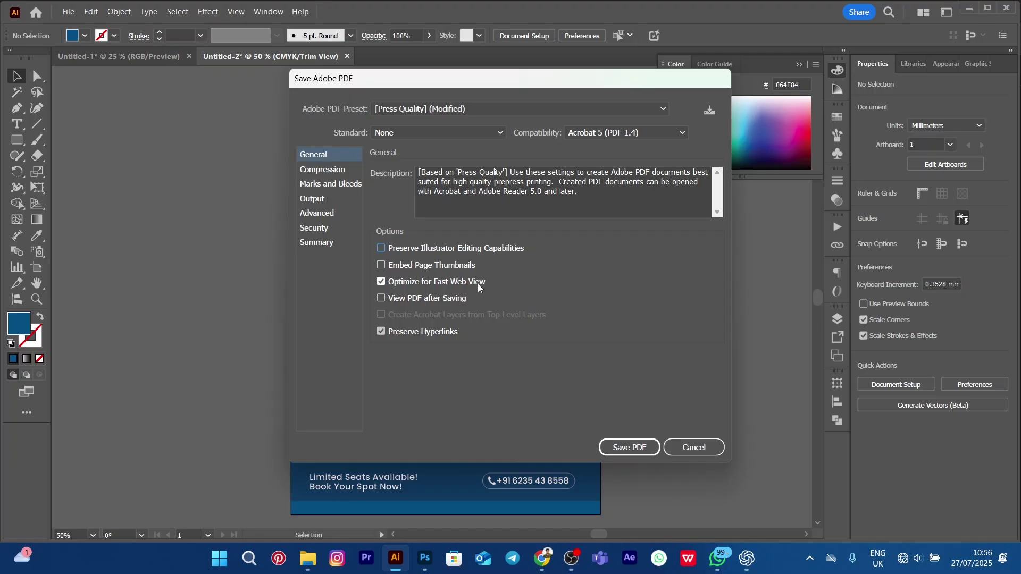
- Turn on Embed Page Thumbnails and save the PDF, accepting the warning about disabled editing features
click(381, 266)
click(382, 266)
click(382, 266)
click(630, 447)
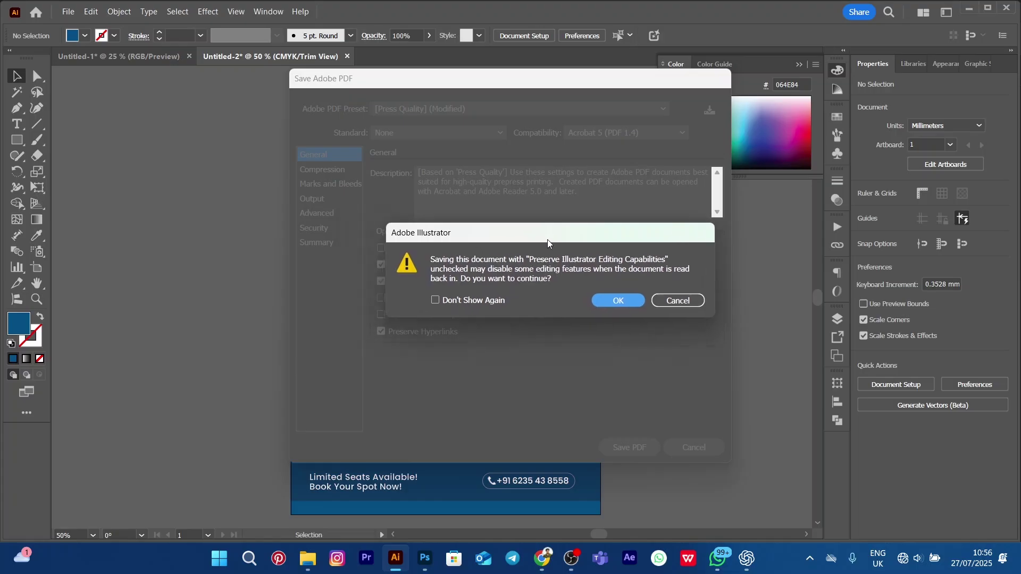
drag(548, 240, 635, 303)
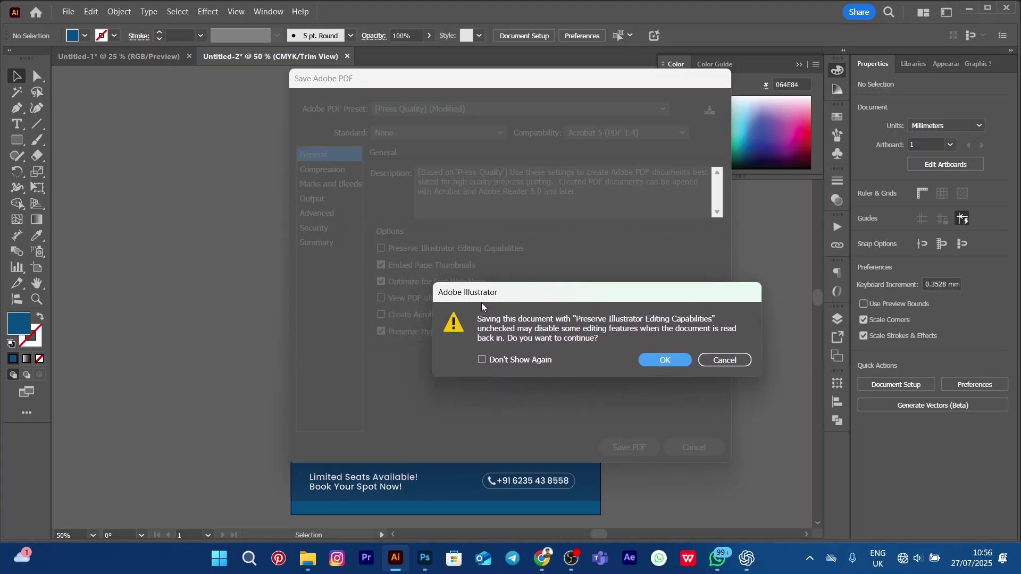
drag(481, 297, 446, 278)
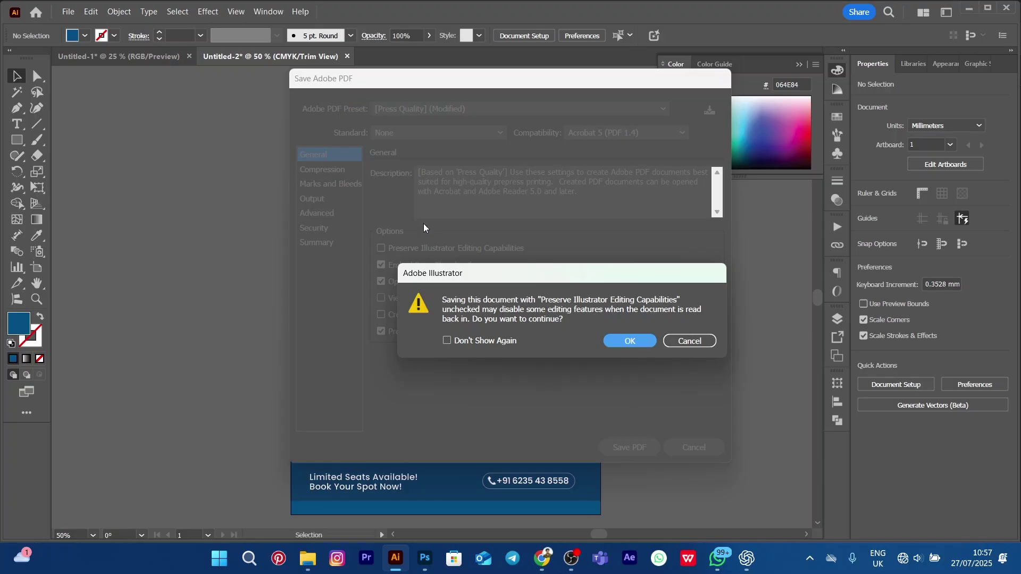
drag(445, 274, 419, 265)
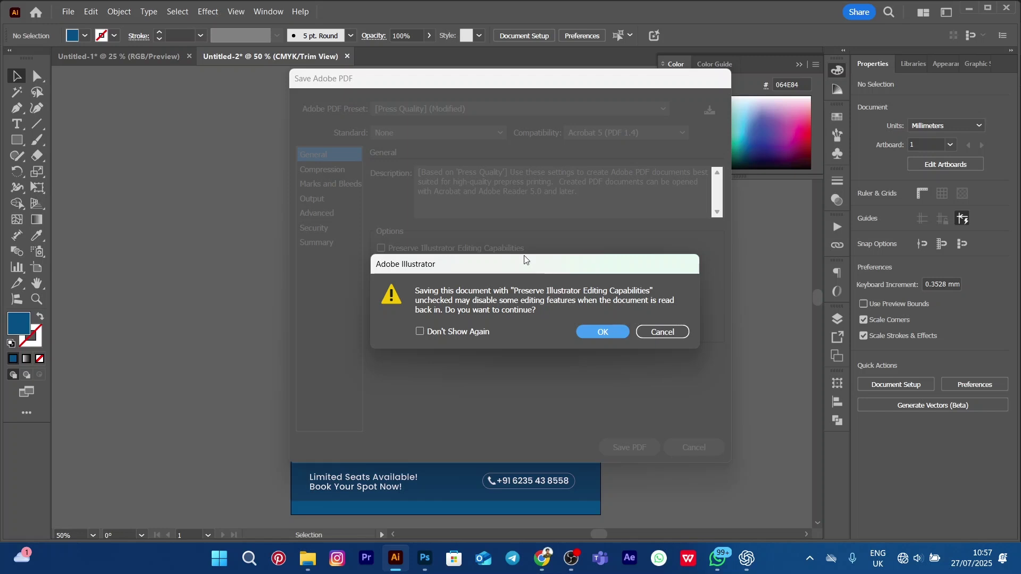
click(588, 333)
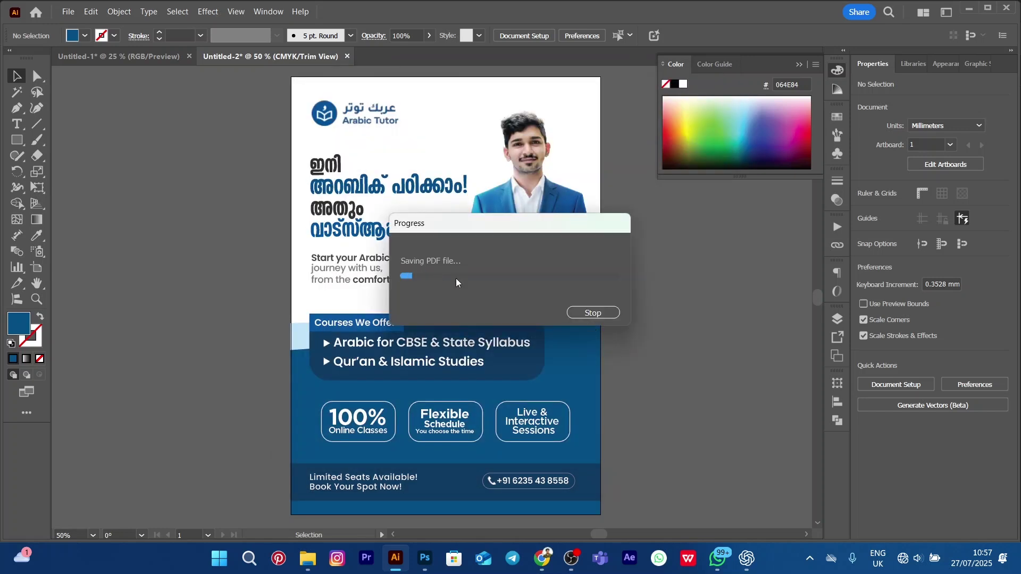
- Switch to File Explorer, open Arabic course flyer .pdf from the Arabic Day Poster folder and look over the exported page
click(310, 556)
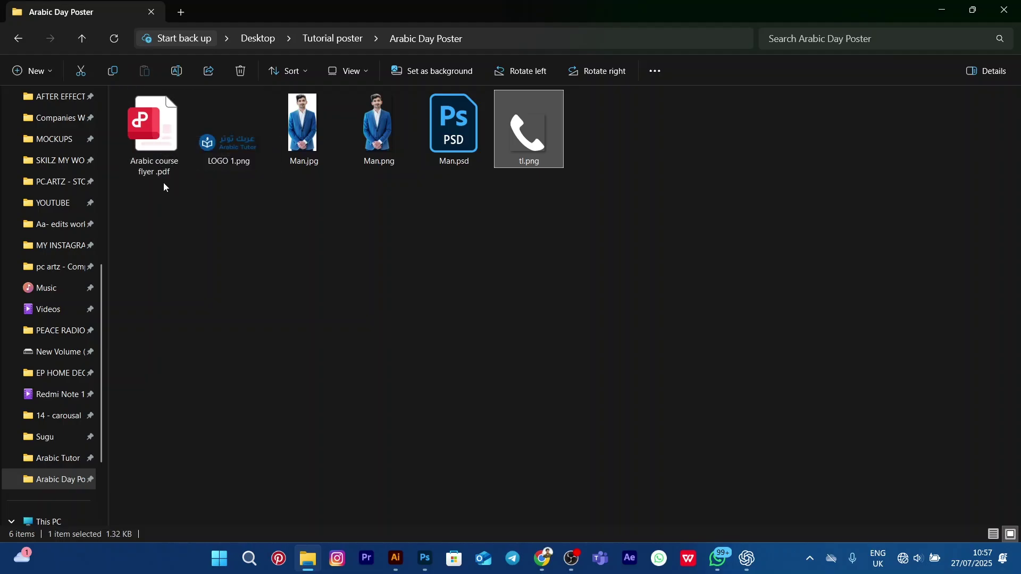
click(153, 151)
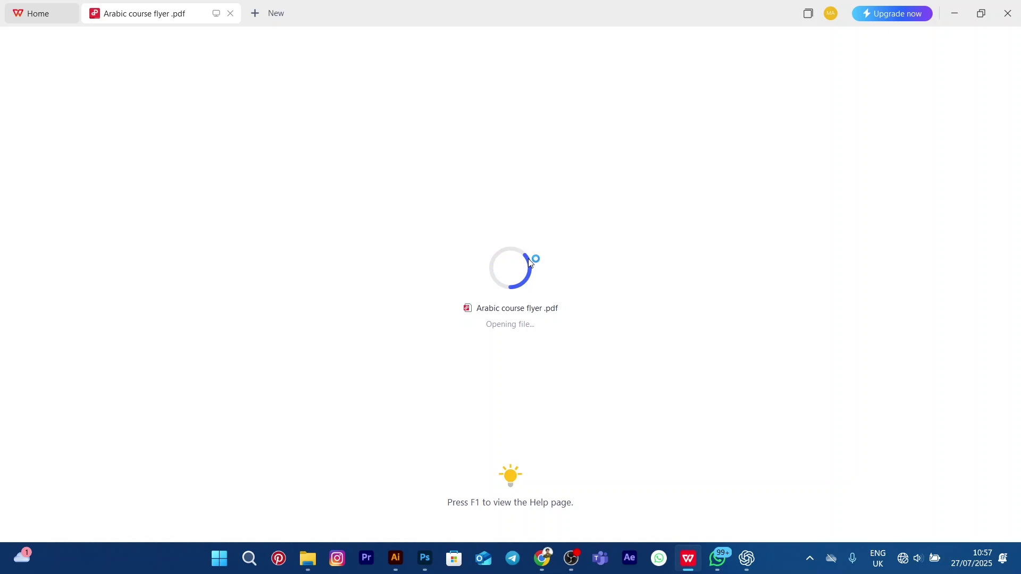
scroll(650, 268, down, 7)
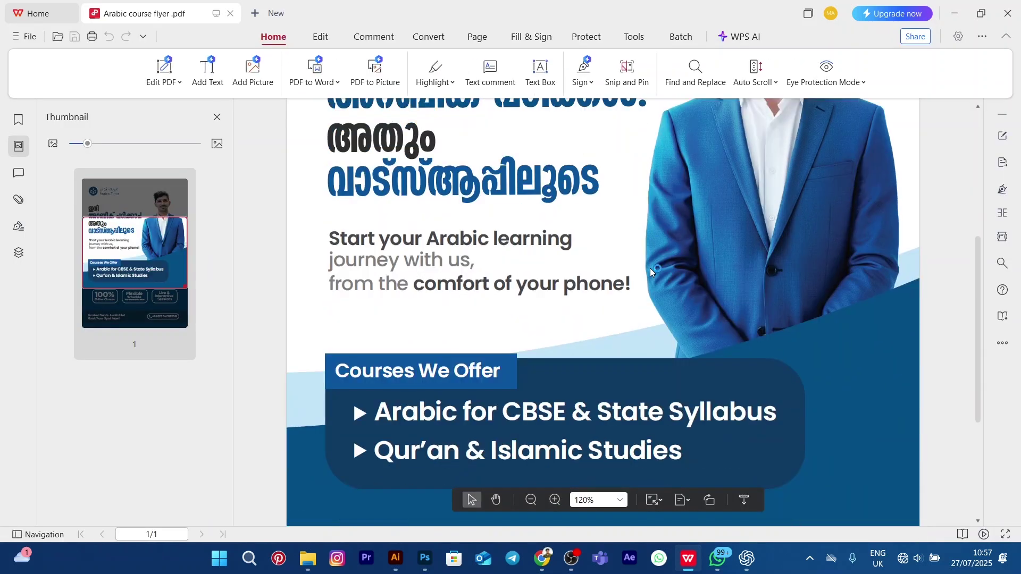
scroll(649, 268, up, 3)
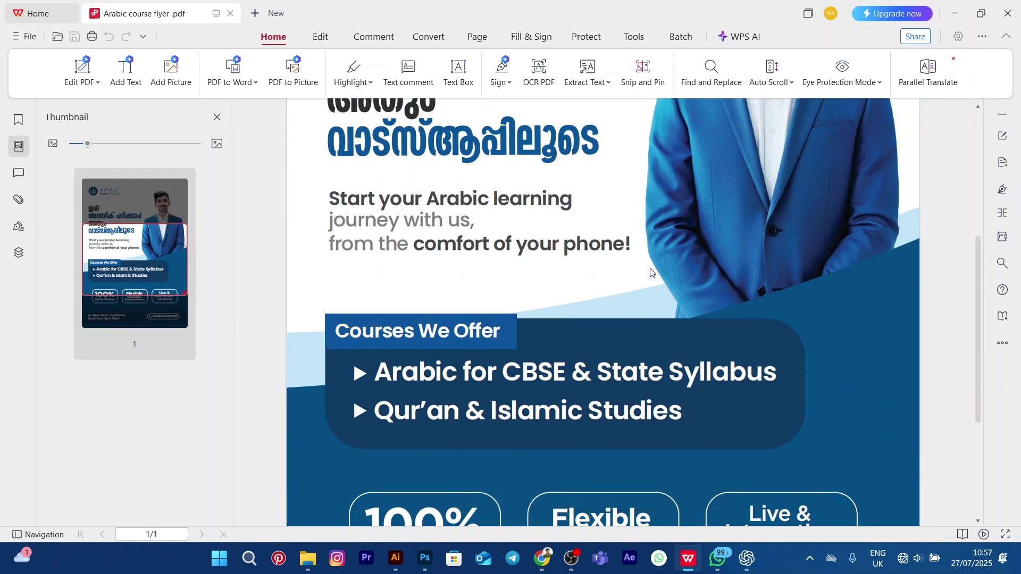
scroll(652, 273, down, 5)
scroll(651, 269, up, 10)
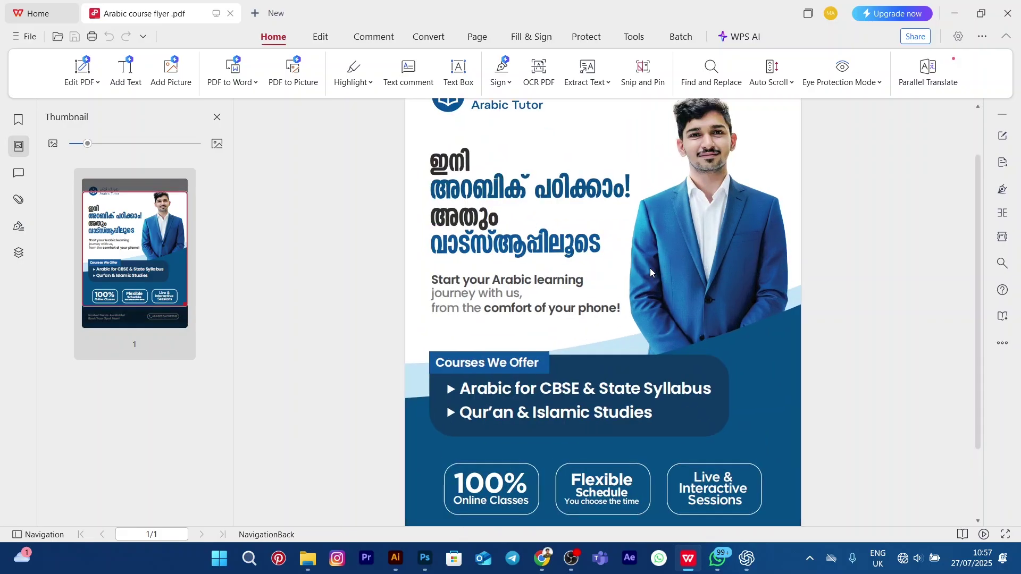
- Examine the exported PDF's headline, tagline, courses panel and feature boxes at close range for sharpness, then the page as a whole
scroll(528, 249, up, 3)
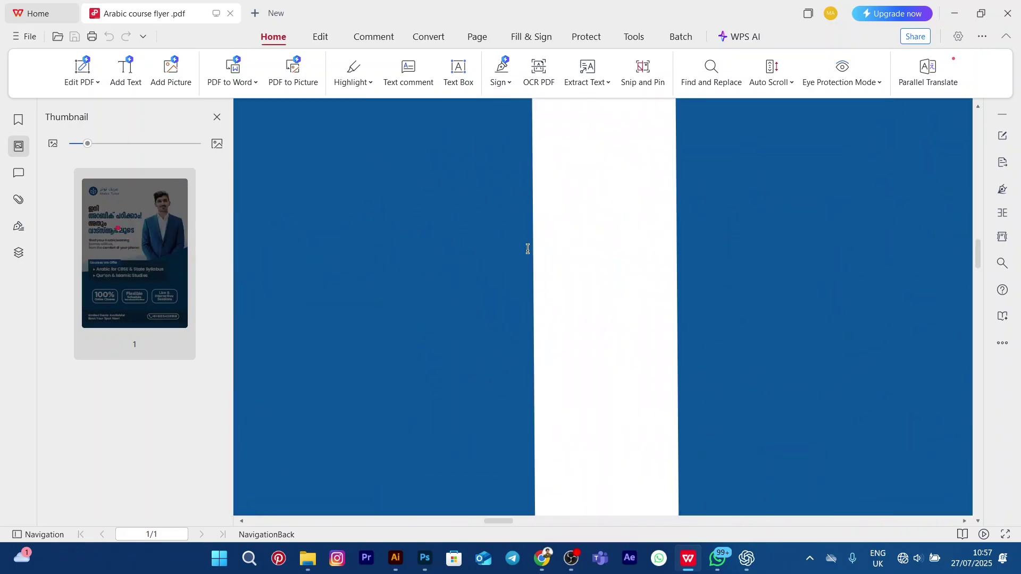
scroll(528, 249, down, 3)
scroll(432, 250, up, 5)
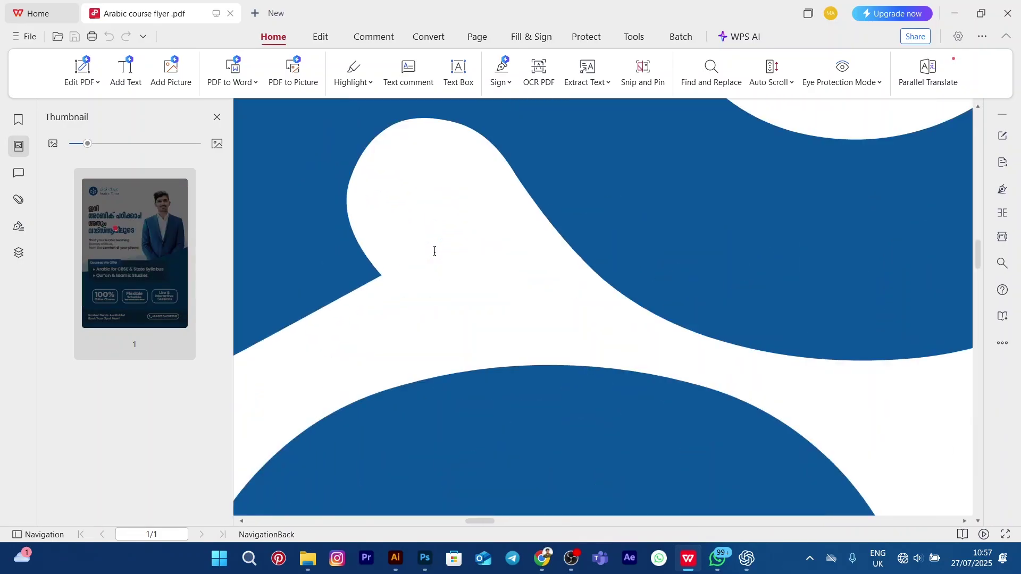
scroll(334, 279, down, 4)
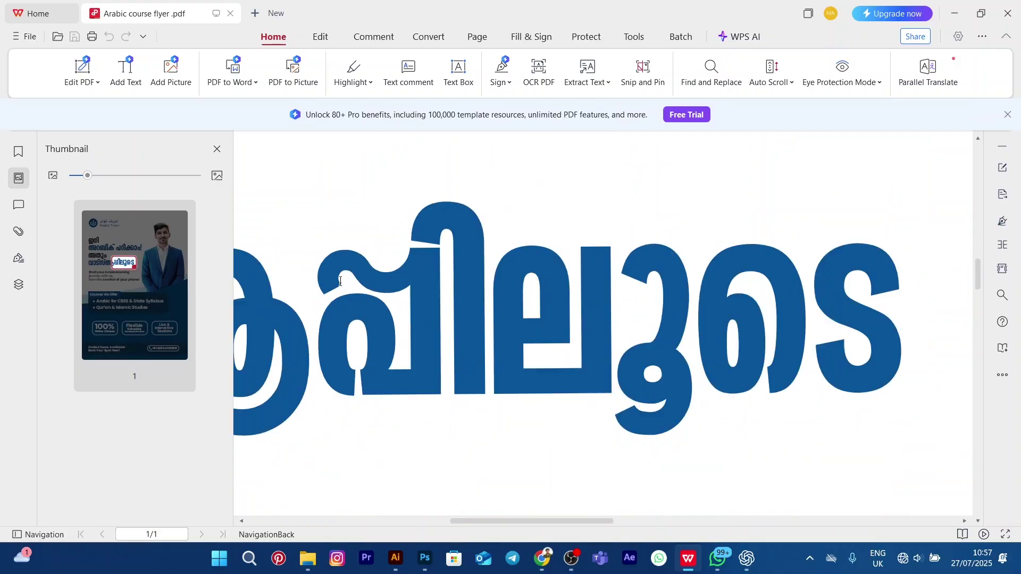
scroll(341, 288, down, 5)
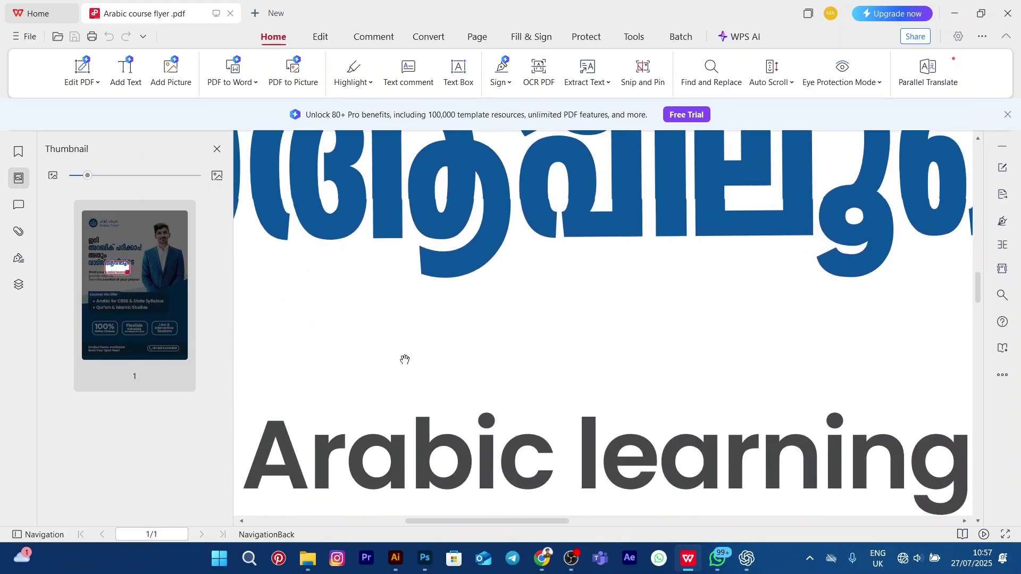
drag(453, 400, 526, 281)
scroll(526, 281, down, 6)
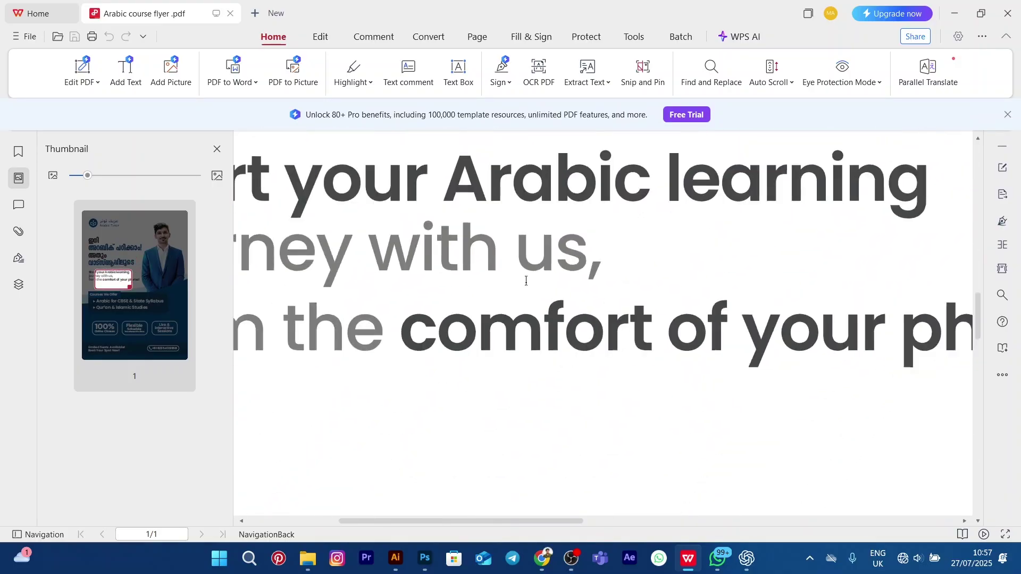
scroll(523, 253, down, 3)
scroll(523, 253, down, 2)
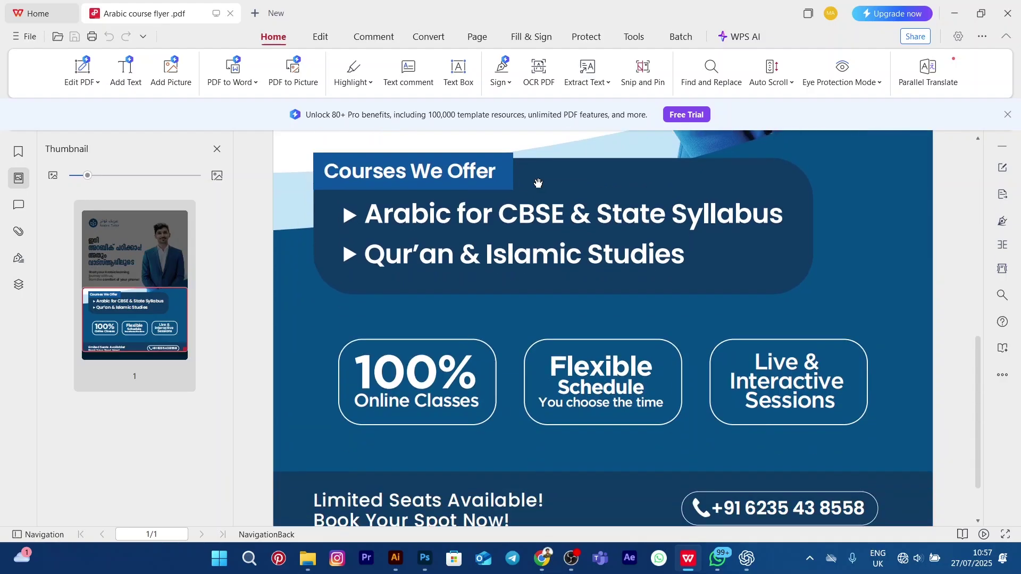
ctrl+scroll(475, 351, up, 4)
ctrl+scroll(473, 354, down, 5)
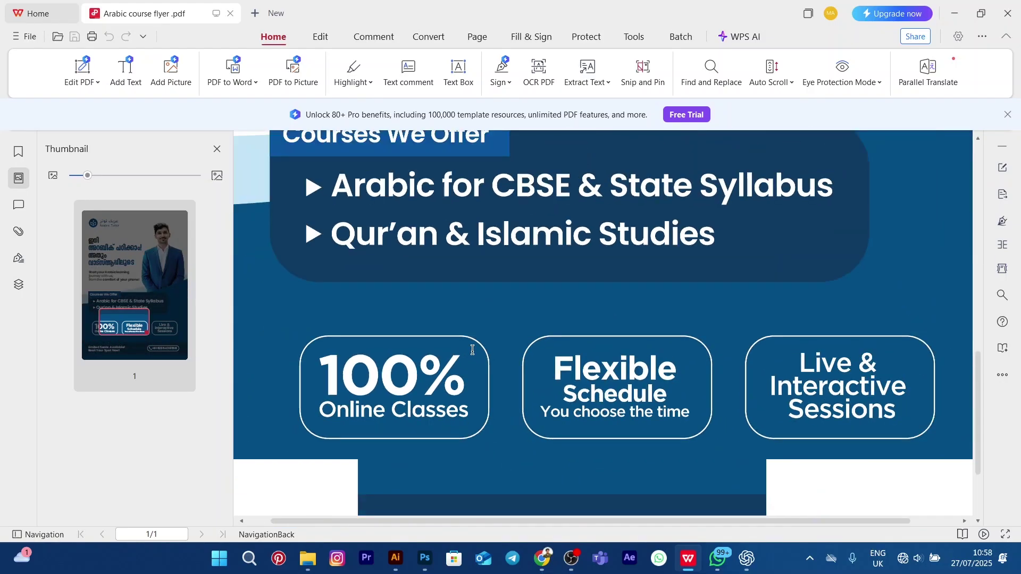
ctrl+scroll(553, 310, up, 2)
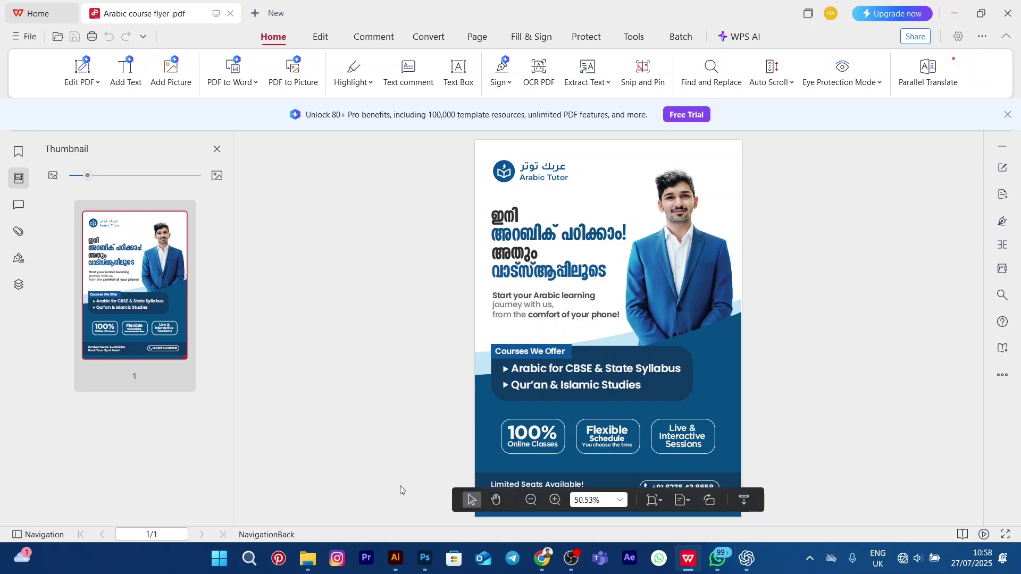
- Switch to Illustrator, collapse the floating Color panel and add a second A4 artboard beside the poster
click(395, 565)
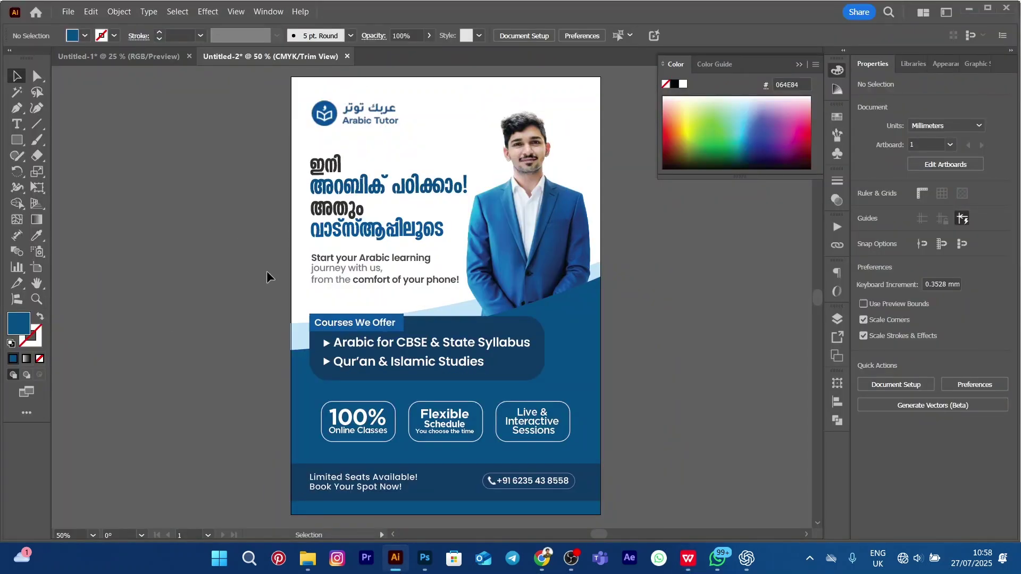
scroll(248, 268, down, 1)
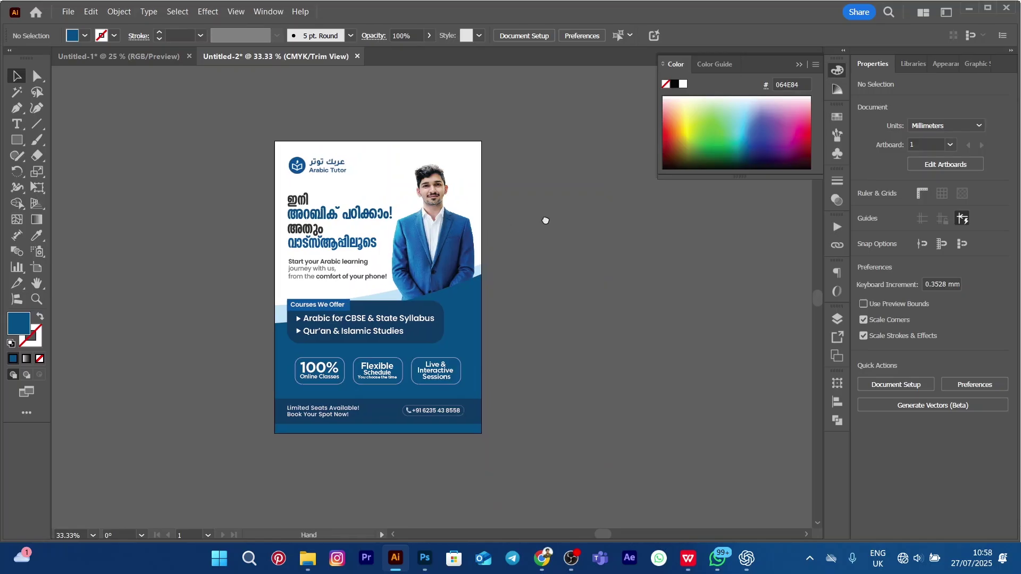
drag(550, 221, 526, 219)
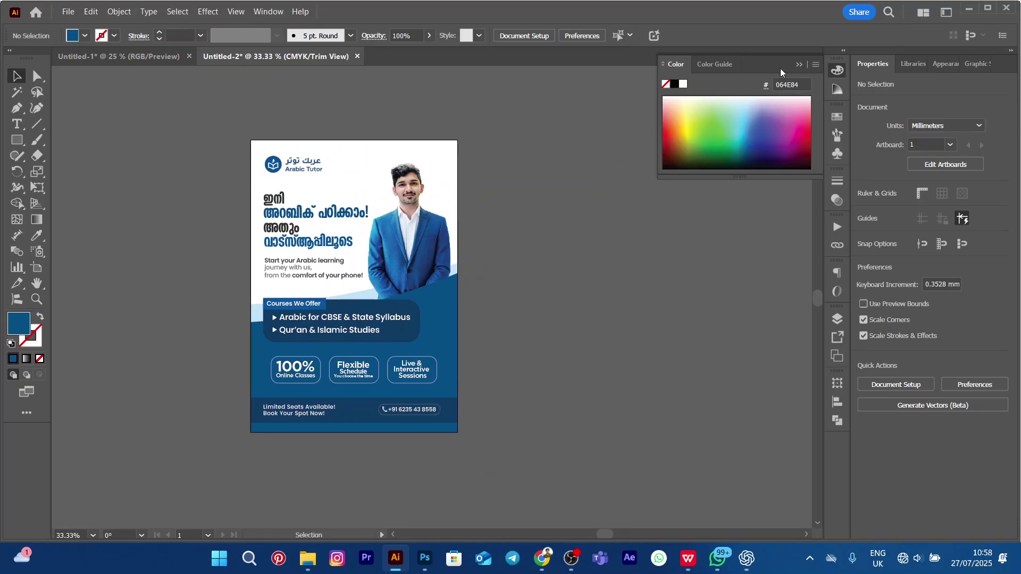
click(799, 64)
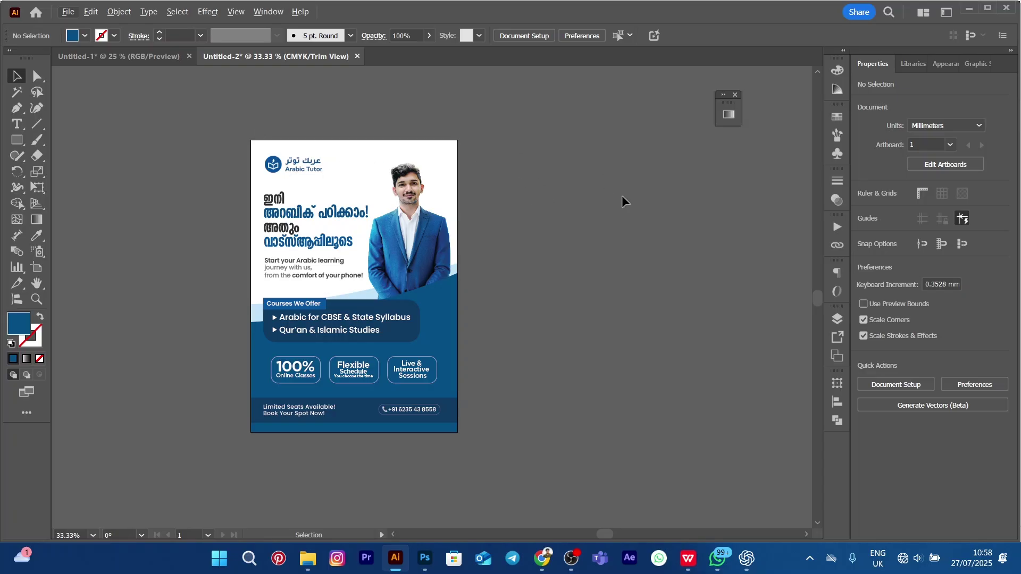
click(37, 272)
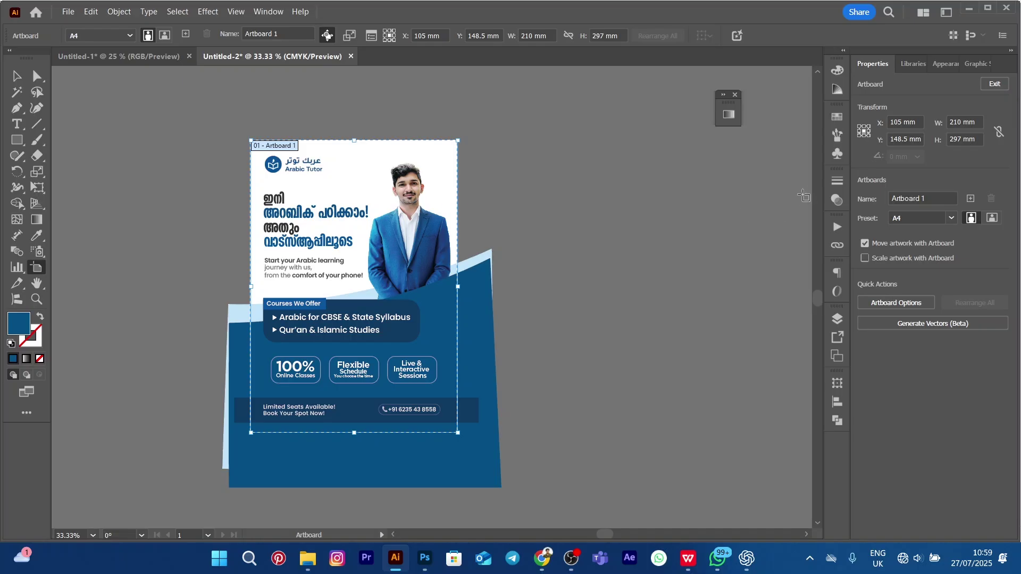
click(185, 35)
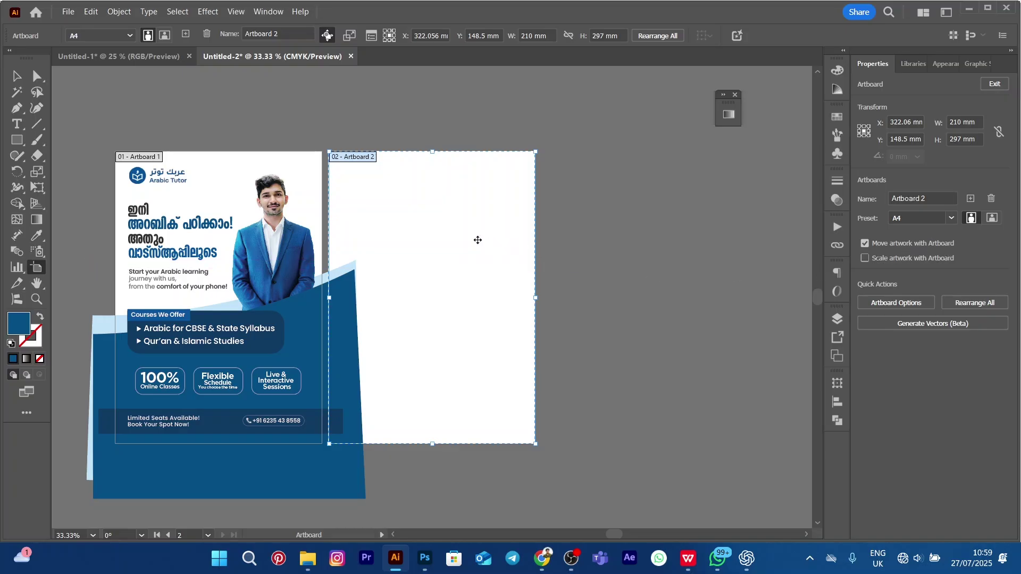
drag(478, 237, 604, 239)
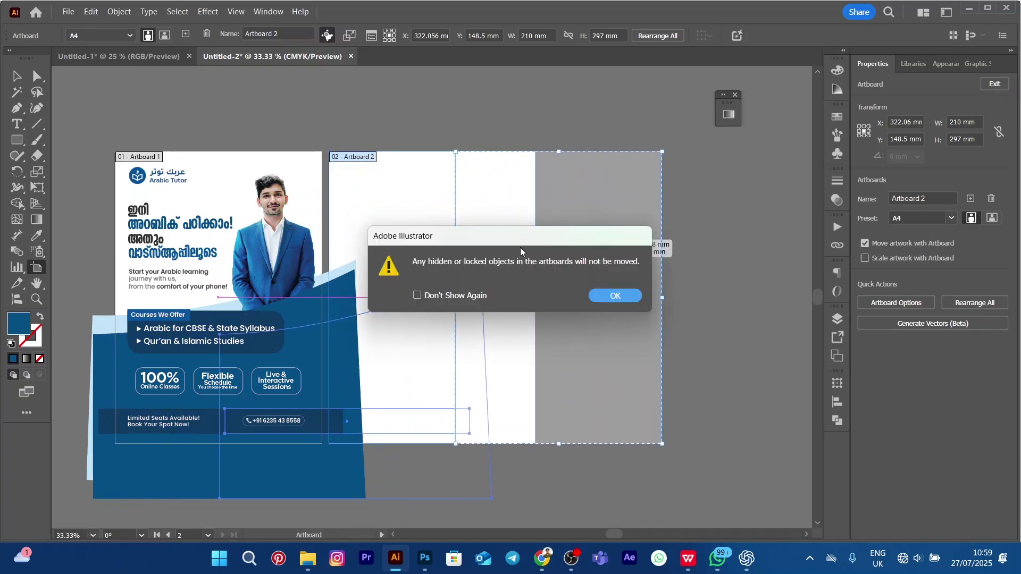
click(614, 297)
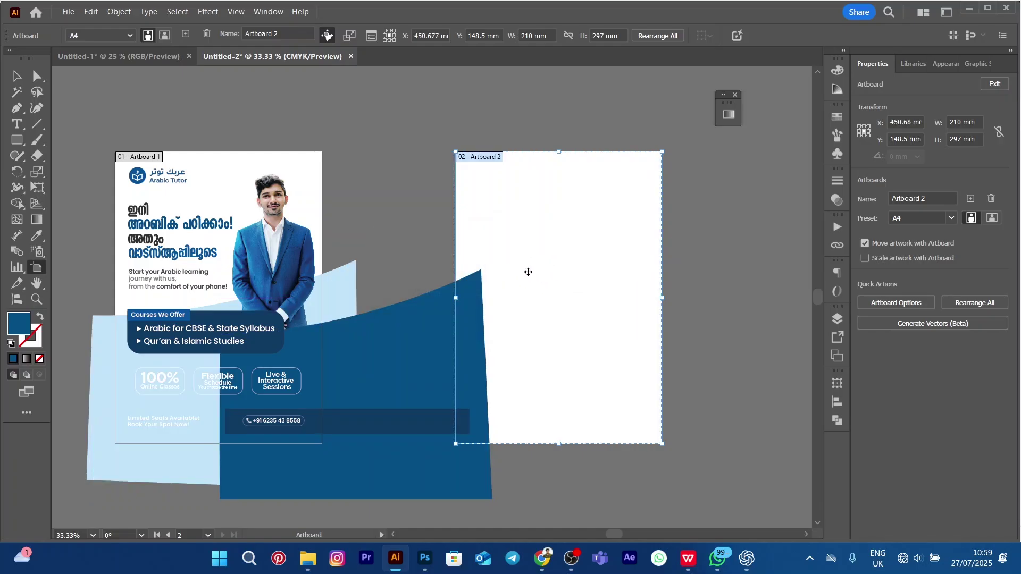
key(ctrl+z)
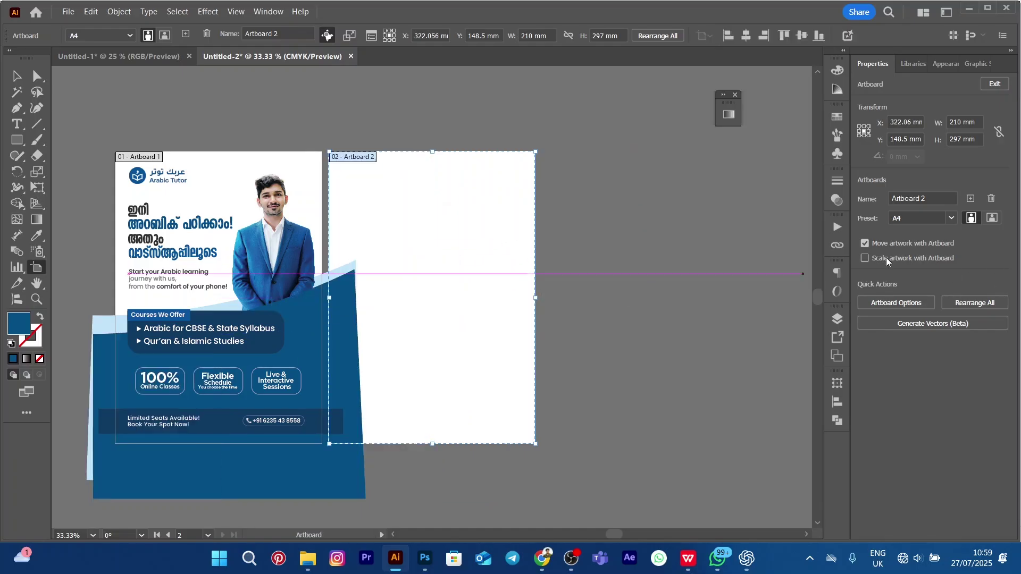
- Turn off moving artwork with the artboard and shift the blank artboard away from the poster to about X 457.7 mm
drag(440, 227, 570, 229)
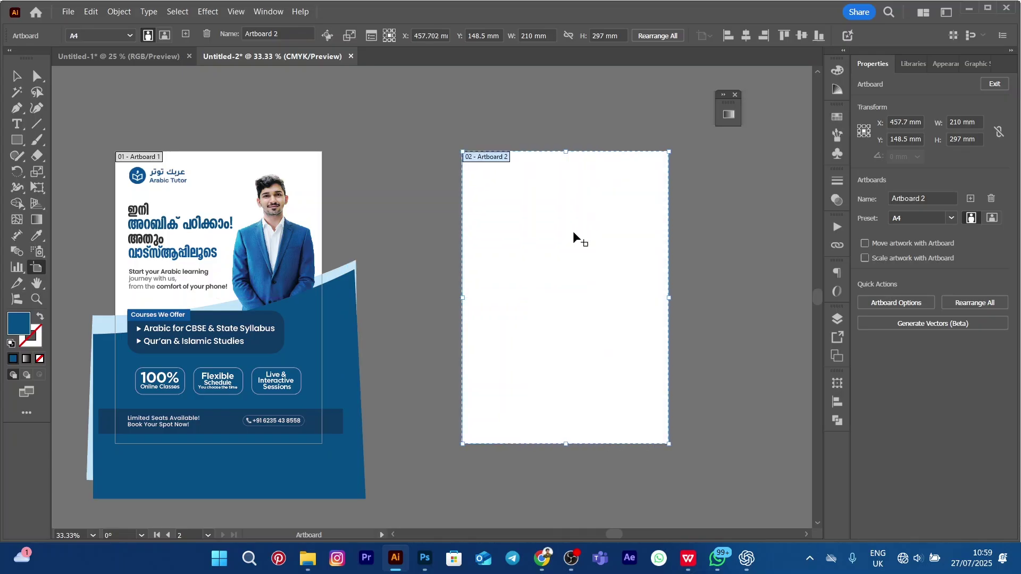
click(20, 79)
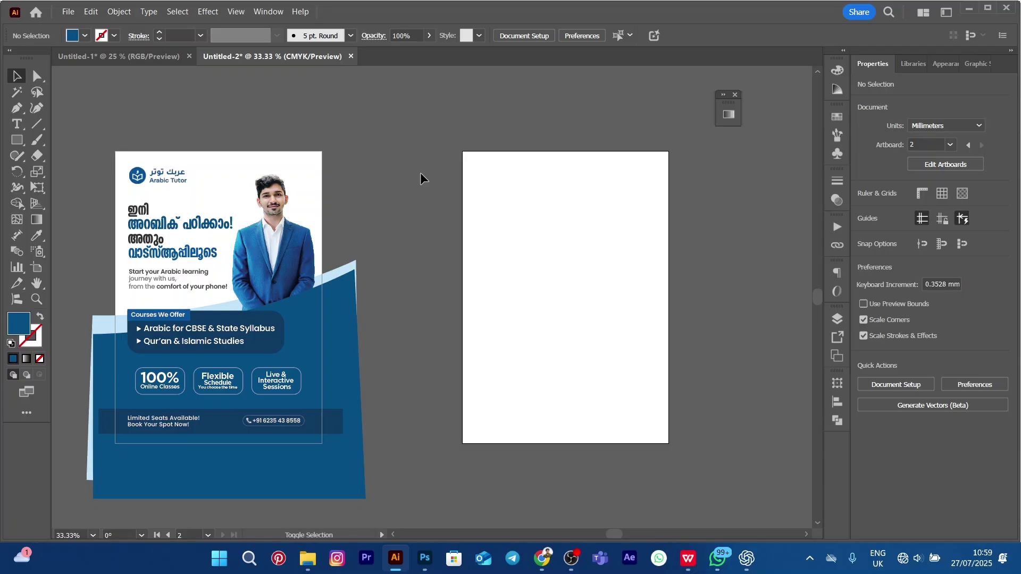
- View the document in full-screen presentation mode, flip between the poster and the blank artboard, and return to the workspace with both in view
key(shift+f)
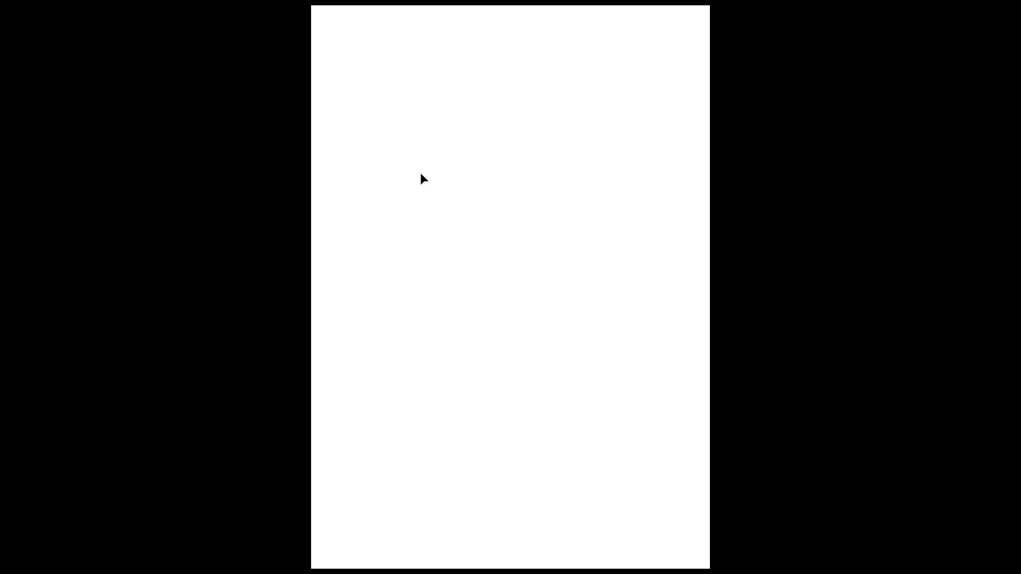
key(Left)
key(Right)
key(Left)
key(Right)
key(Left)
key(Right)
key(Left)
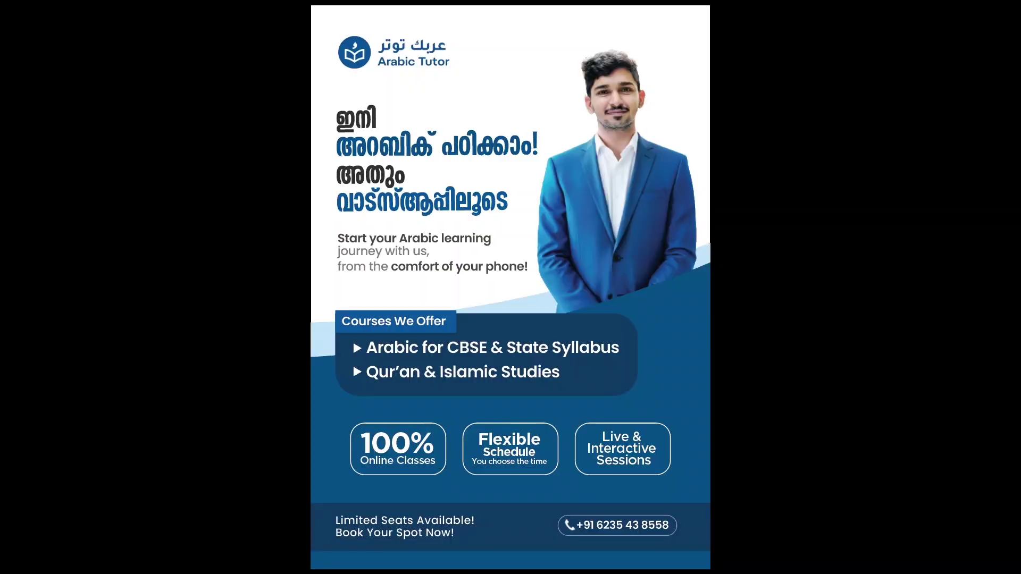
key(Escape)
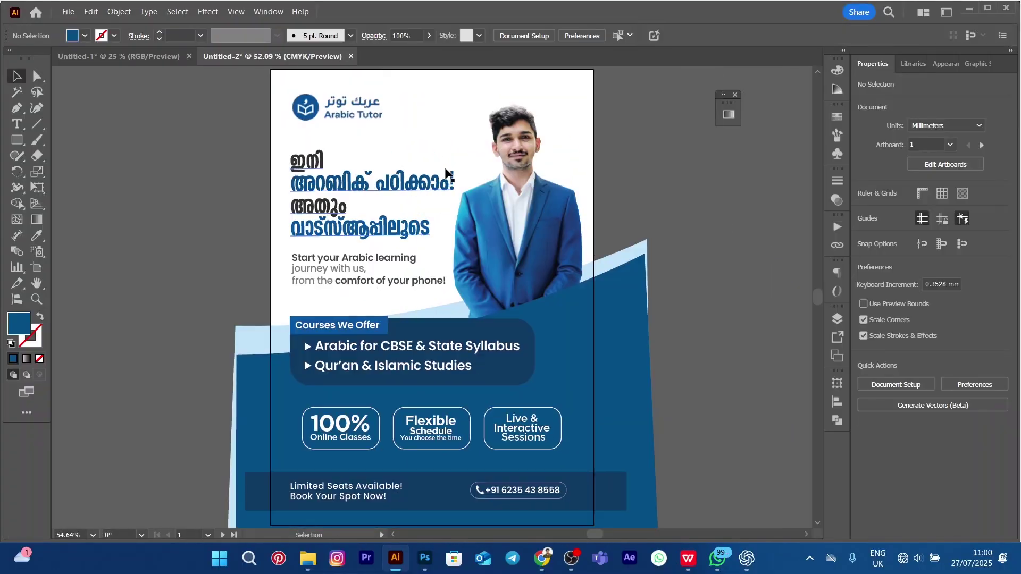
scroll(446, 177, down, 1)
drag(582, 161, 386, 195)
scroll(392, 197, down, 1)
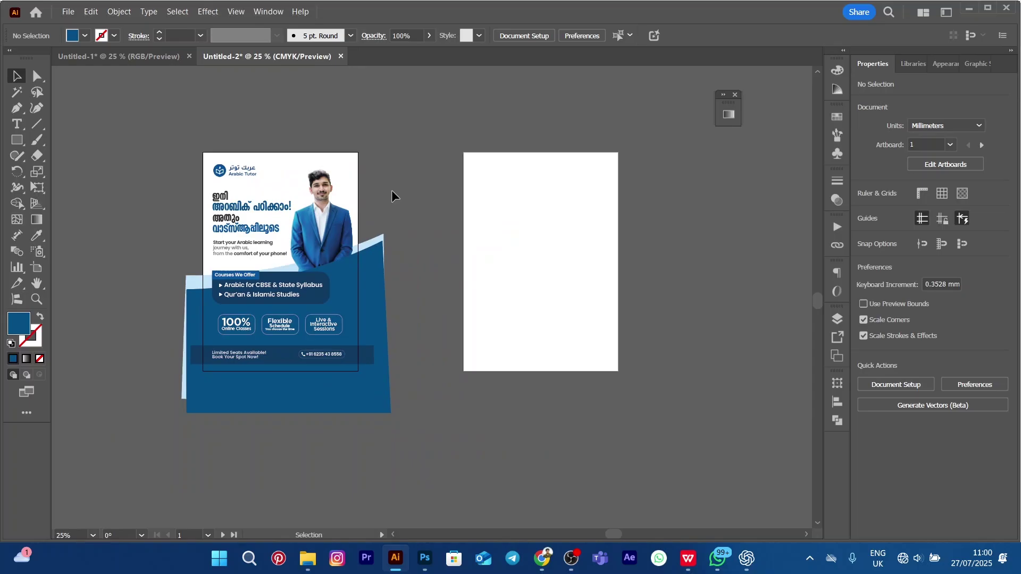